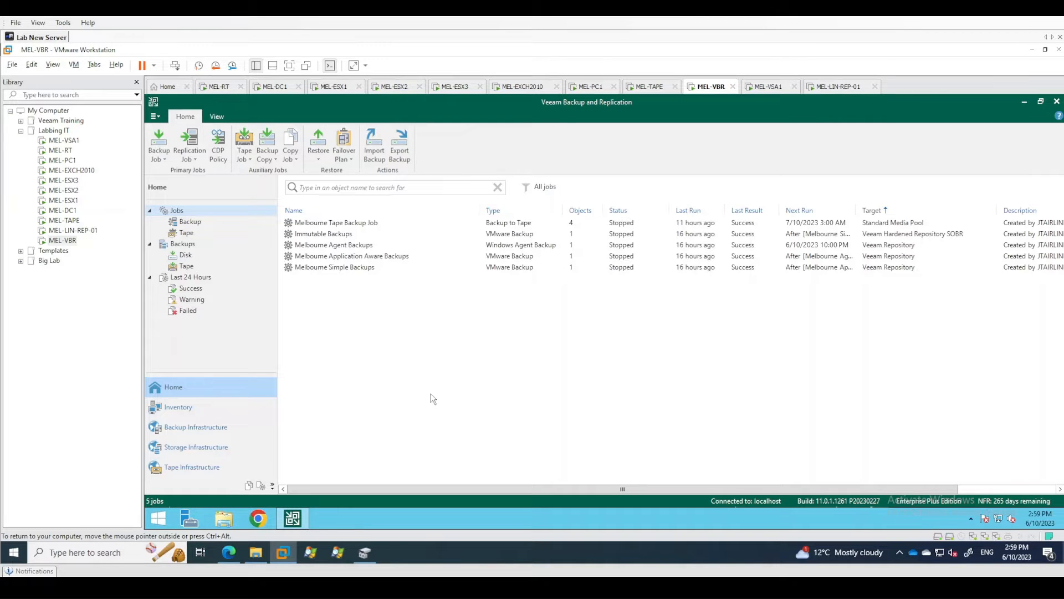
Disable all the backup and tape jobs in the jobs list.
click(343, 245)
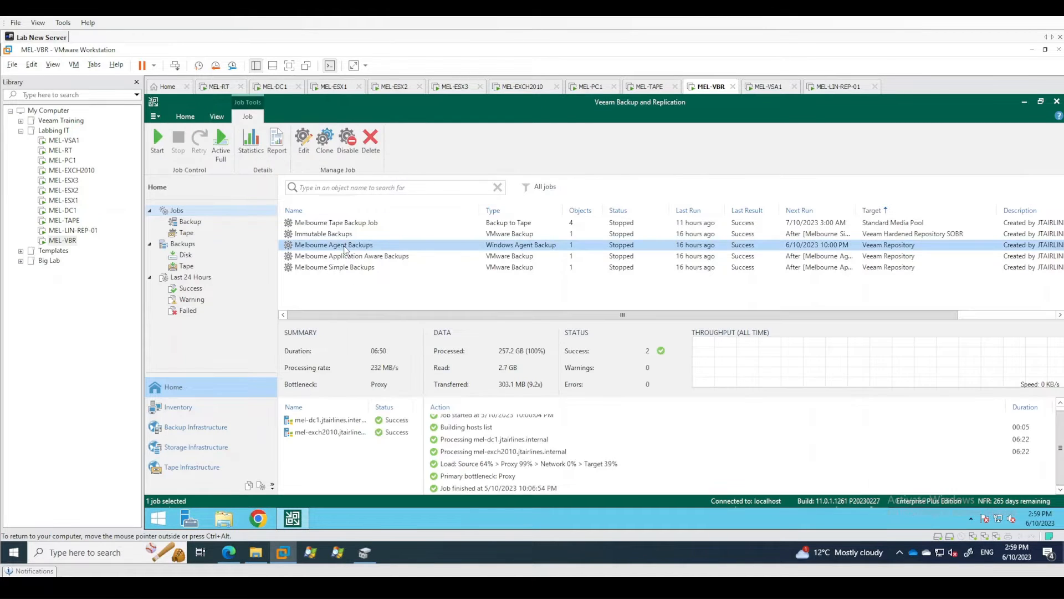
key(ctrl+a)
right_click(344, 246)
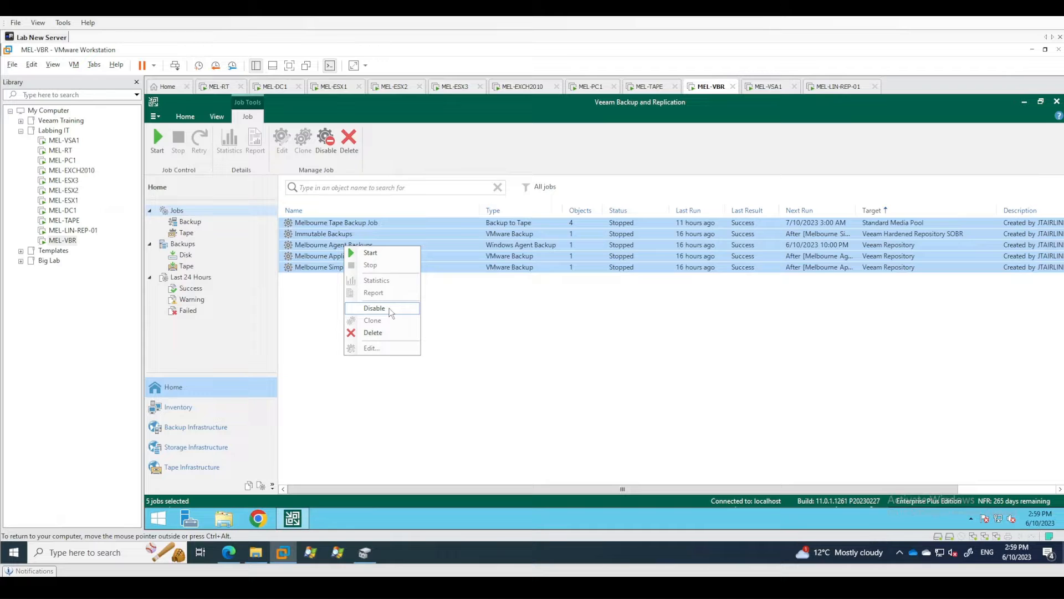
click(390, 308)
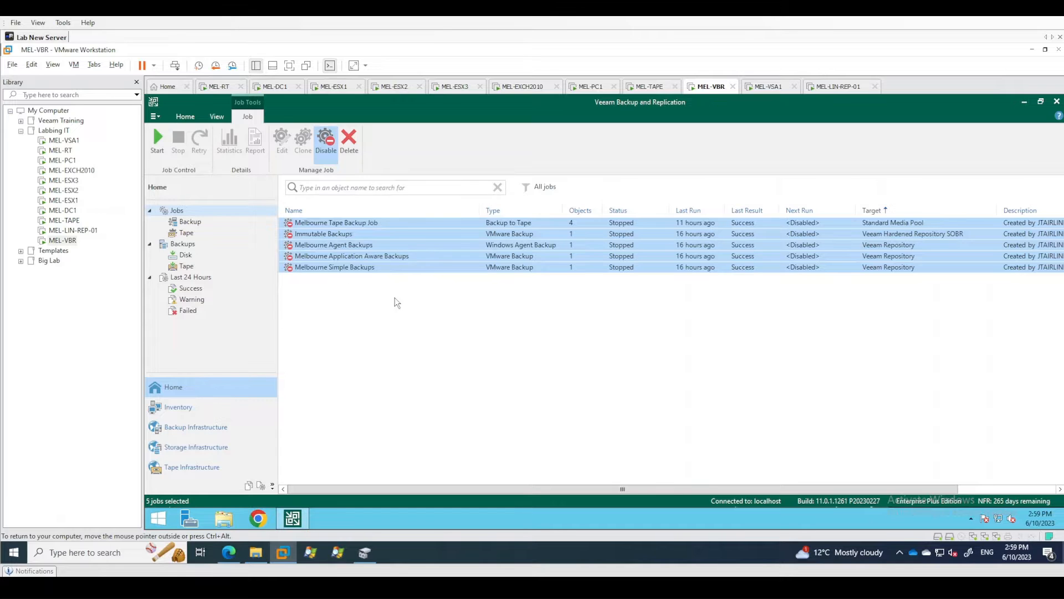
click(403, 309)
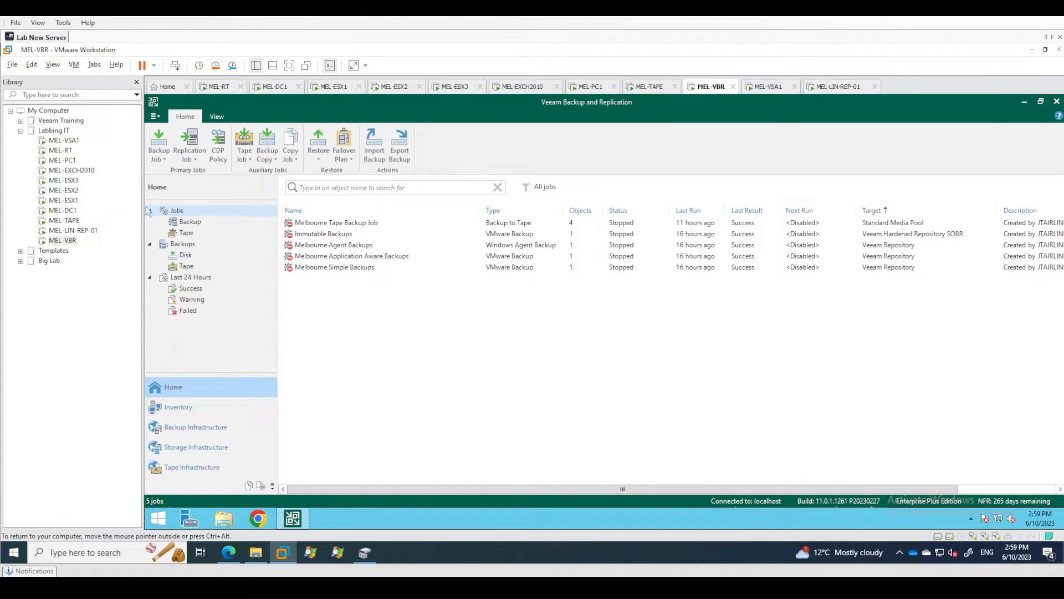
Run a configuration backup immediately to the Veeam Repository and close the configuration backup settings.
click(155, 116)
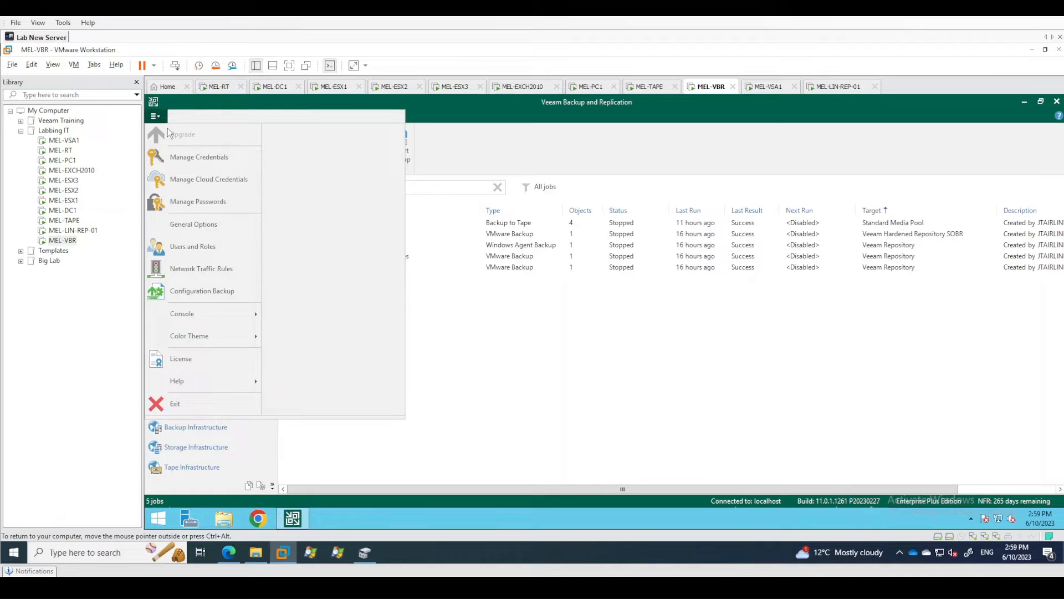
click(191, 292)
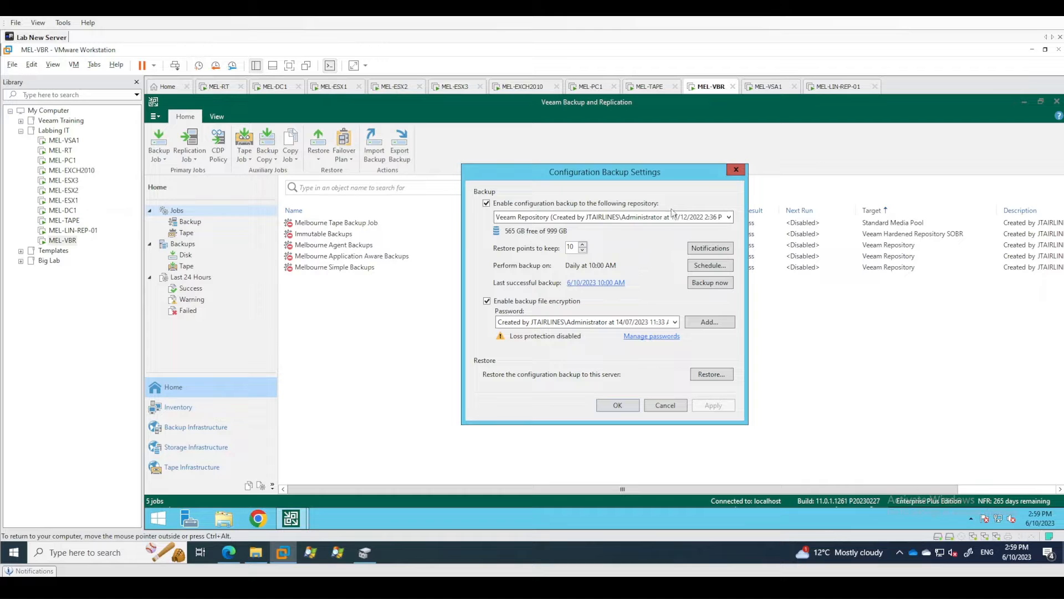
click(707, 286)
click(620, 407)
Check the newest configuration backup file and its date in D:\Backups\VeeamConfigBackup\MEL-VBR.
click(224, 520)
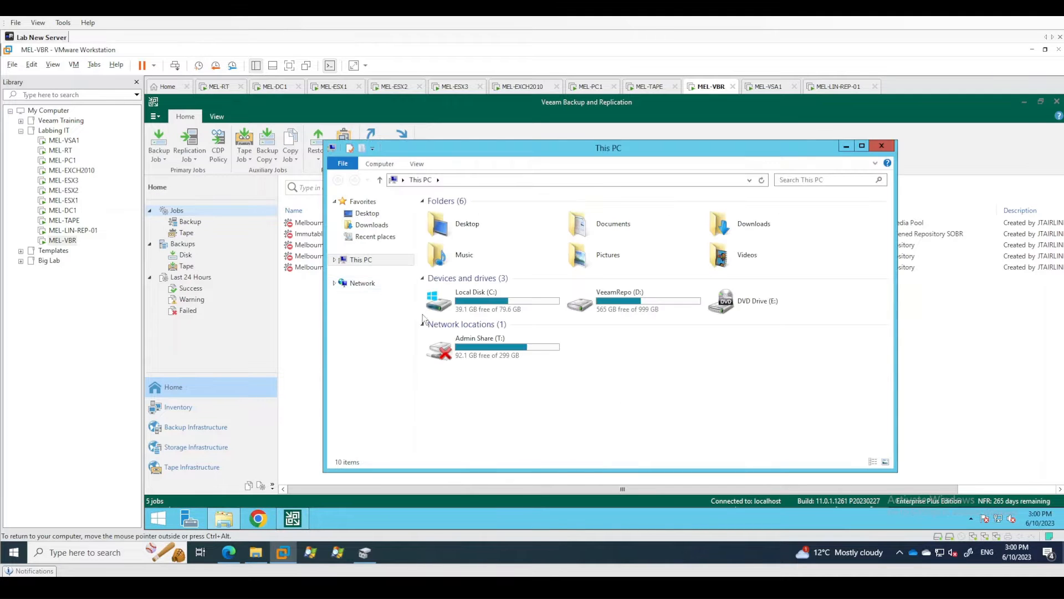
double_click(620, 302)
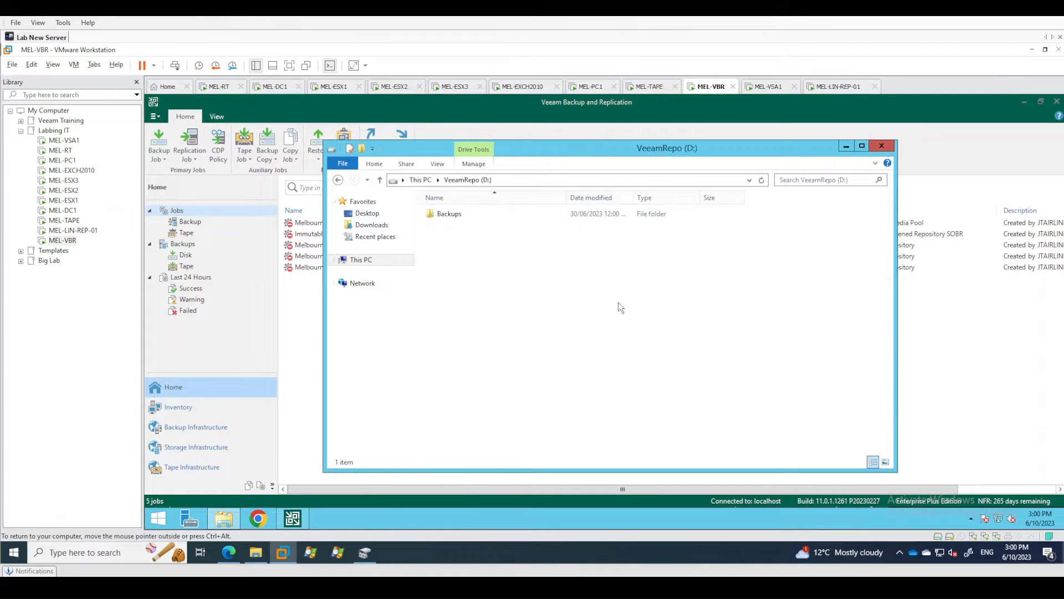
double_click(457, 216)
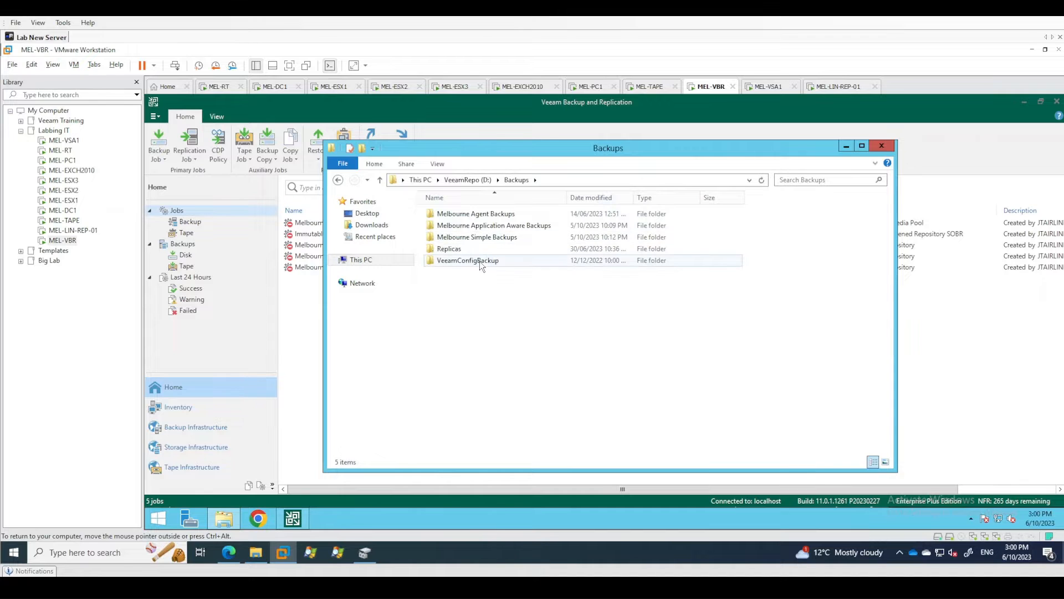
double_click(480, 261)
double_click(457, 217)
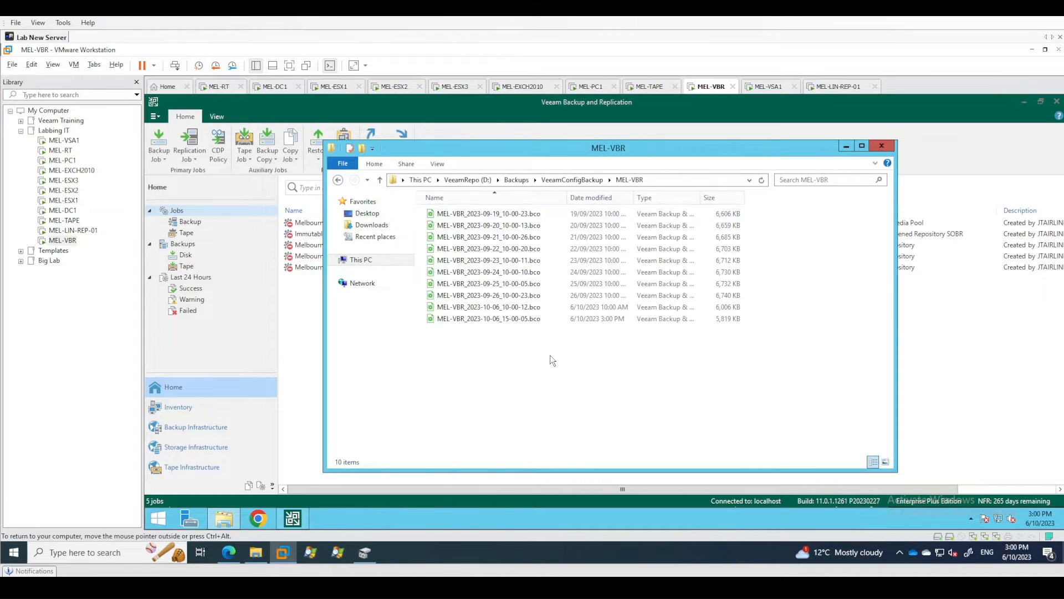
click(613, 322)
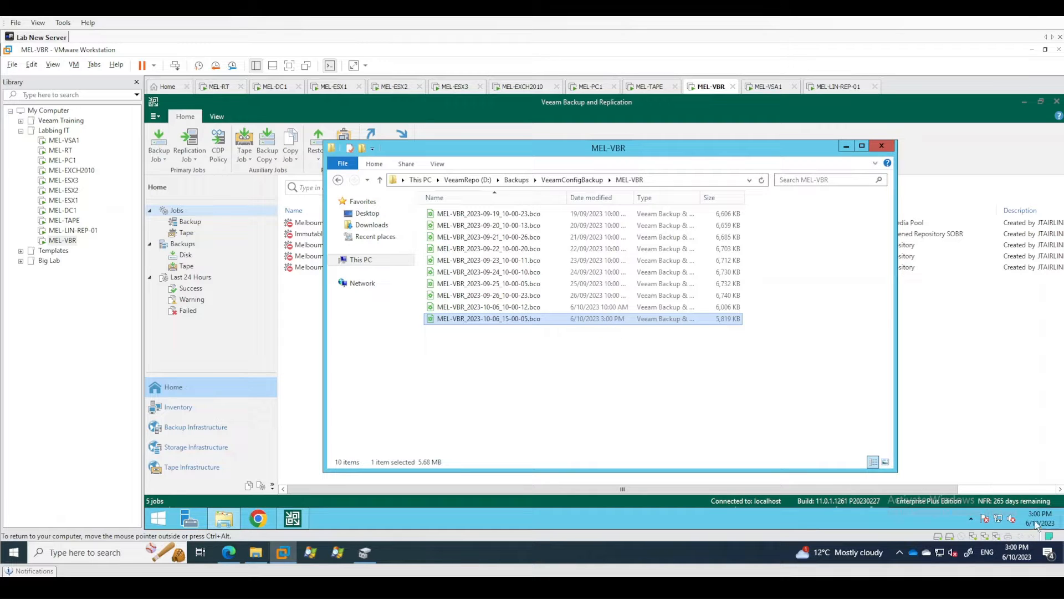
click(551, 344)
click(550, 320)
click(602, 357)
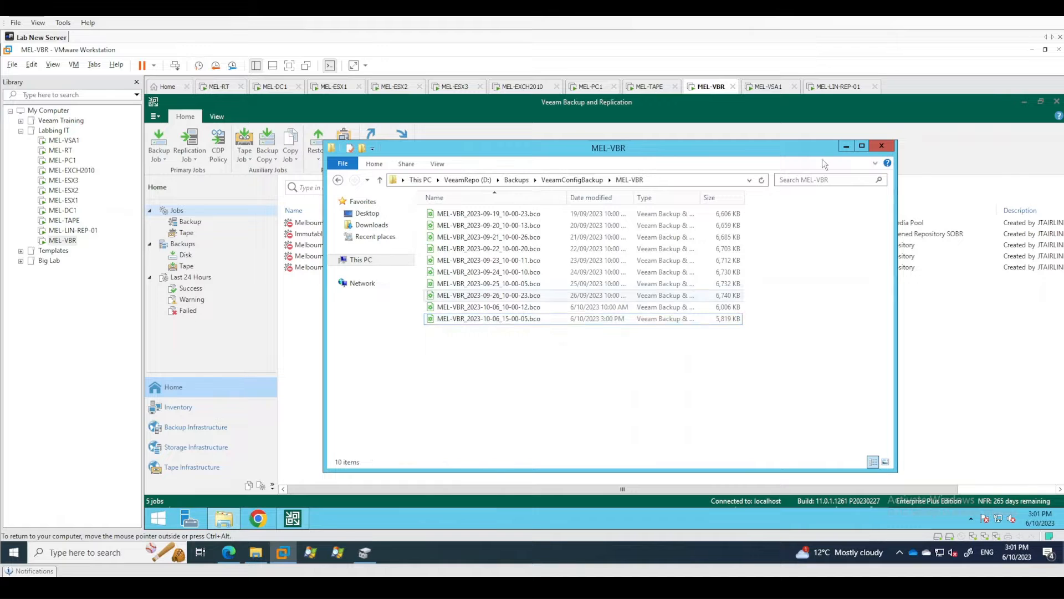
click(881, 146)
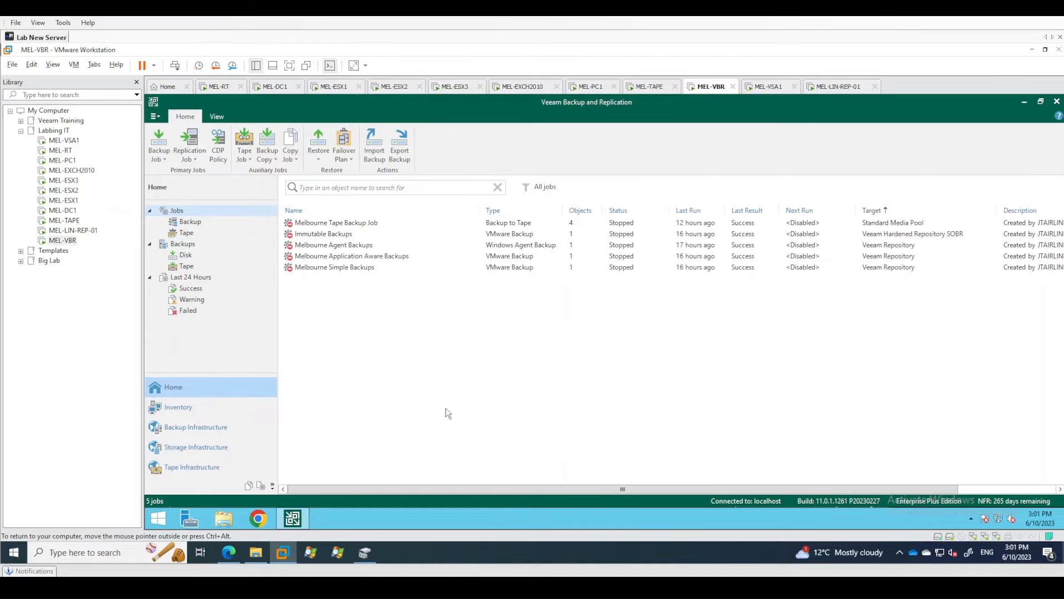
Mount VeeamBackup&Replication_12.0.0.1420_P20230718_20230906.iso from the Veeam folder on Admin Share (T:).
click(234, 516)
click(494, 350)
double_click(493, 347)
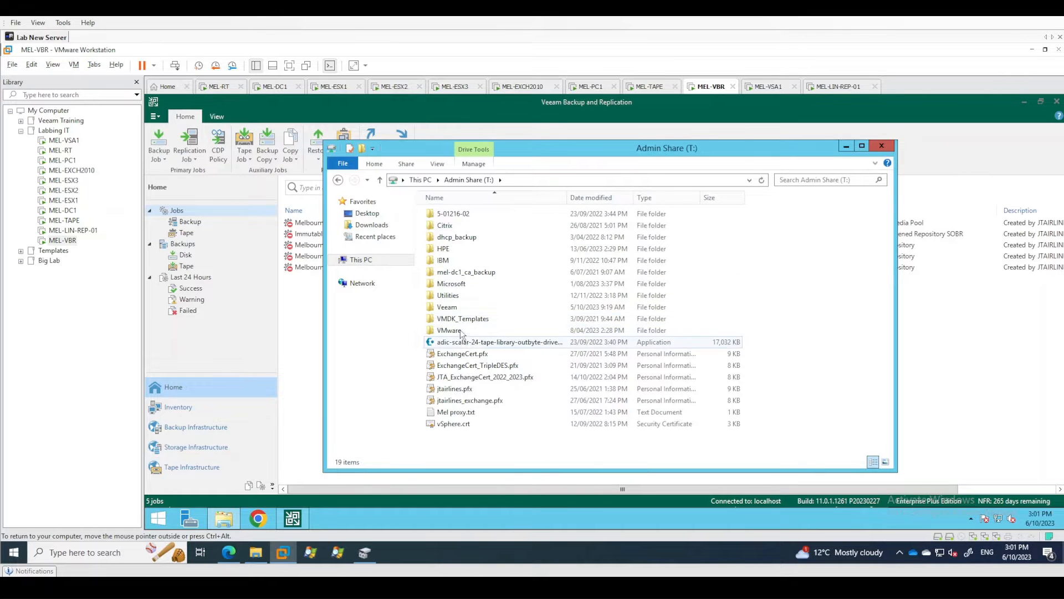
double_click(456, 308)
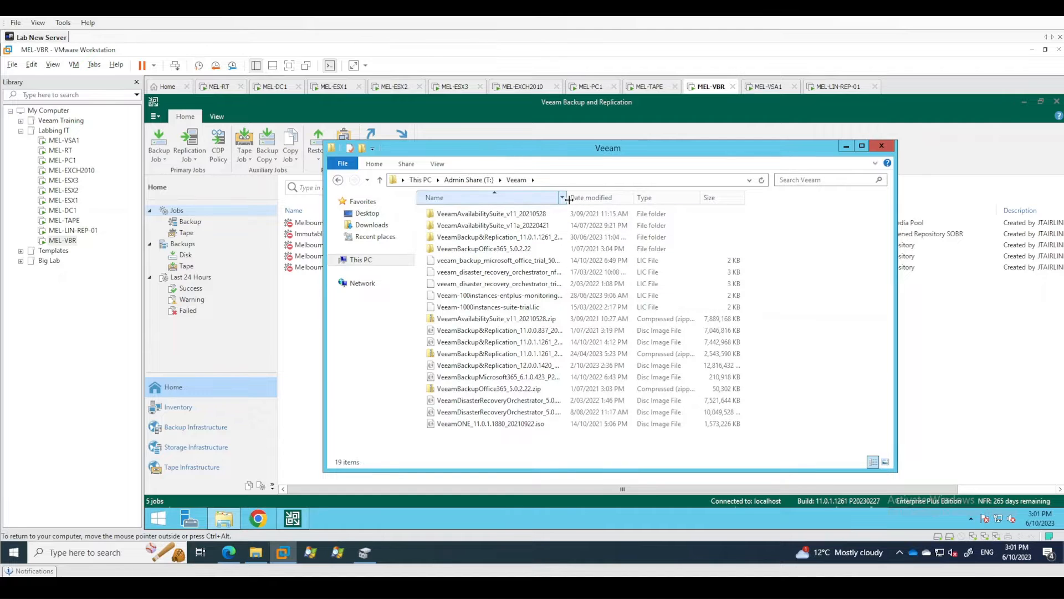
drag(566, 198, 658, 197)
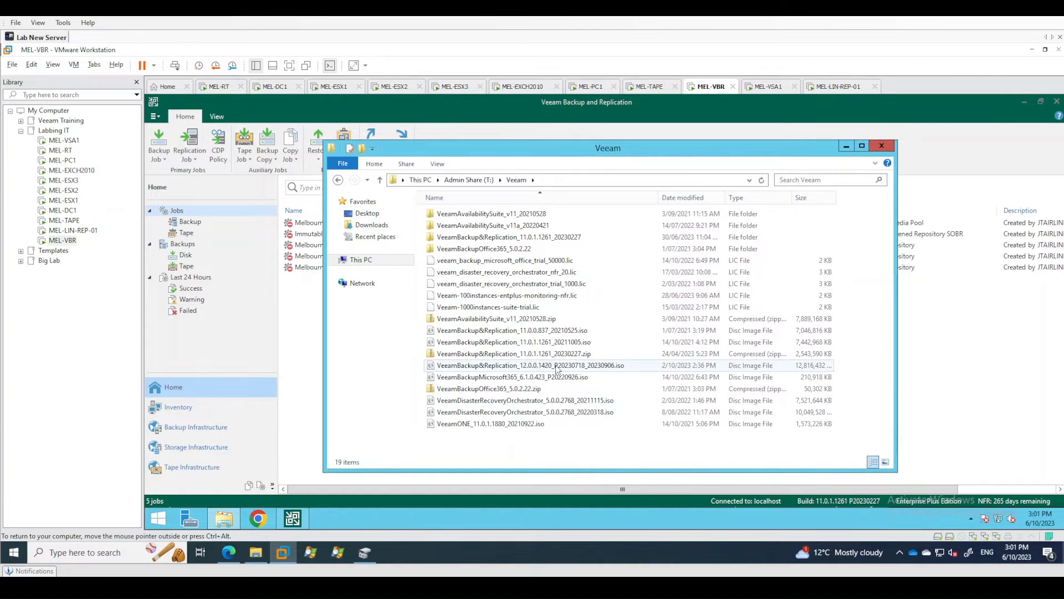
click(557, 367)
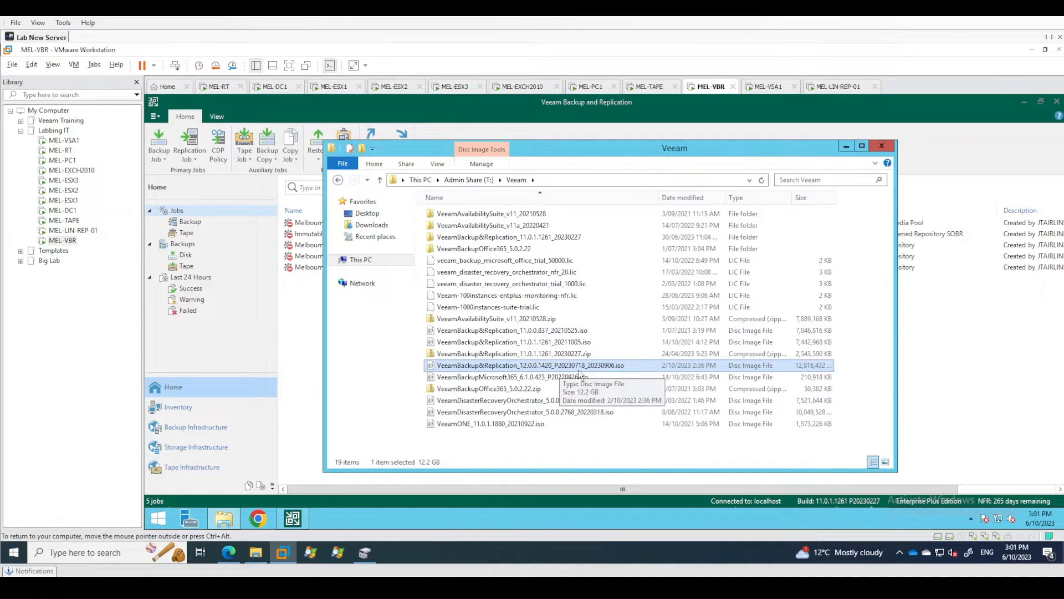
right_click(510, 369)
click(567, 232)
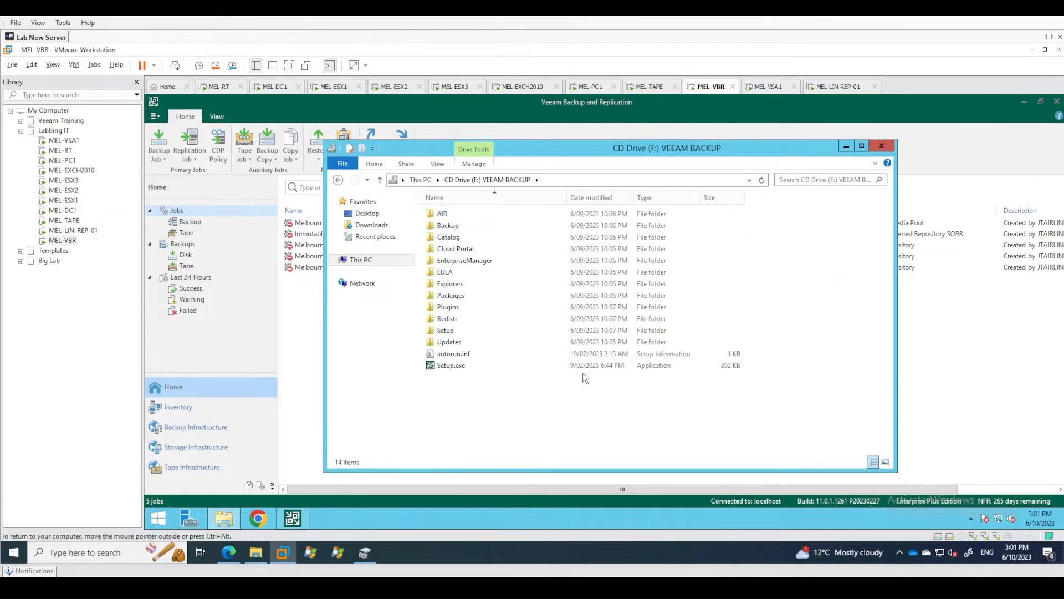
Close the backup console and run Setup.exe from the mounted image as administrator, choosing to upgrade Veeam Backup & Replication.
click(1057, 106)
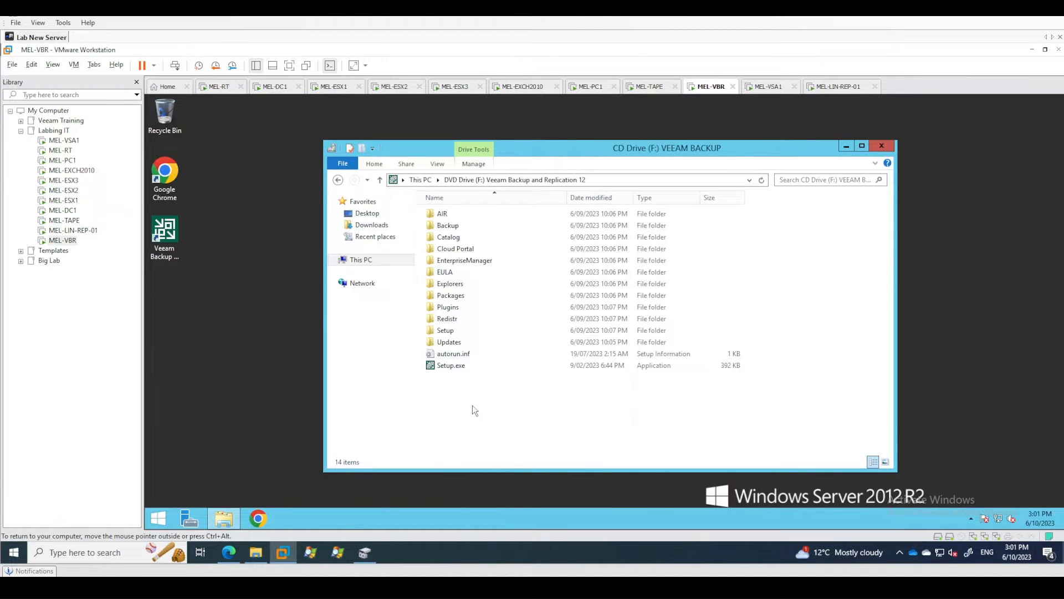
right_click(446, 366)
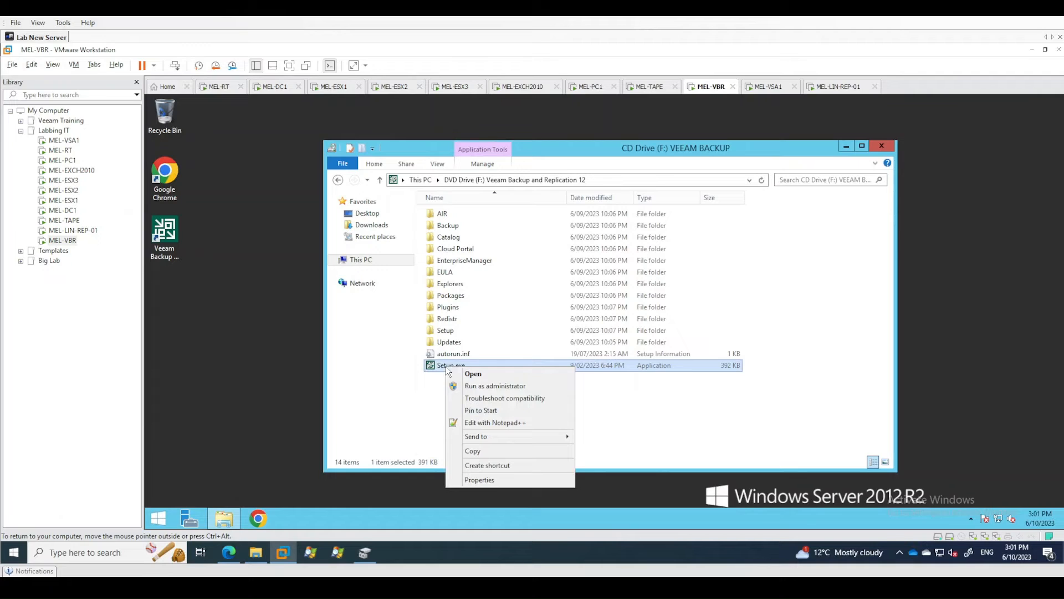
click(496, 386)
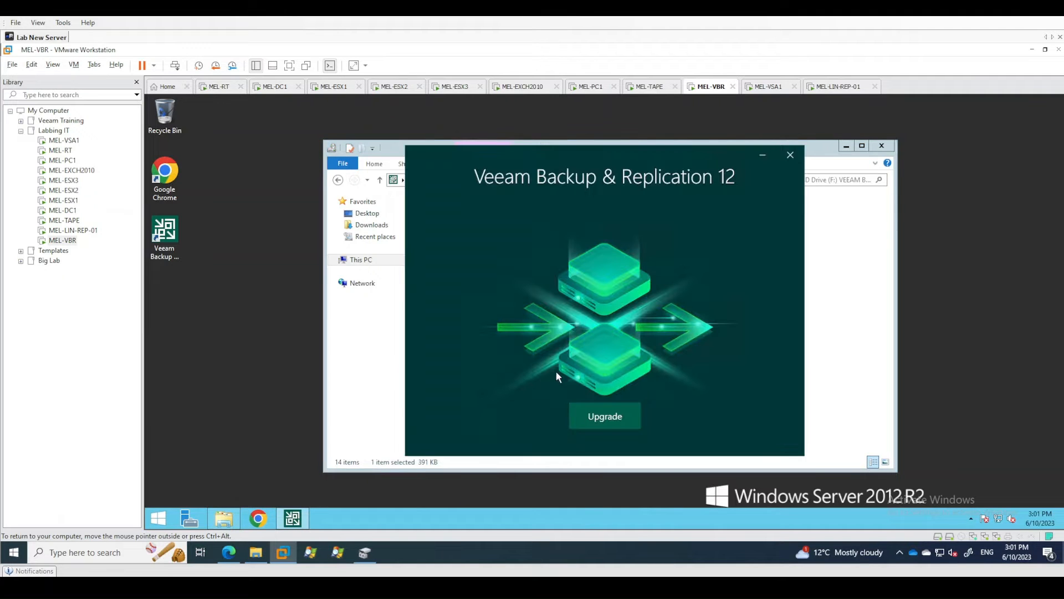
click(605, 420)
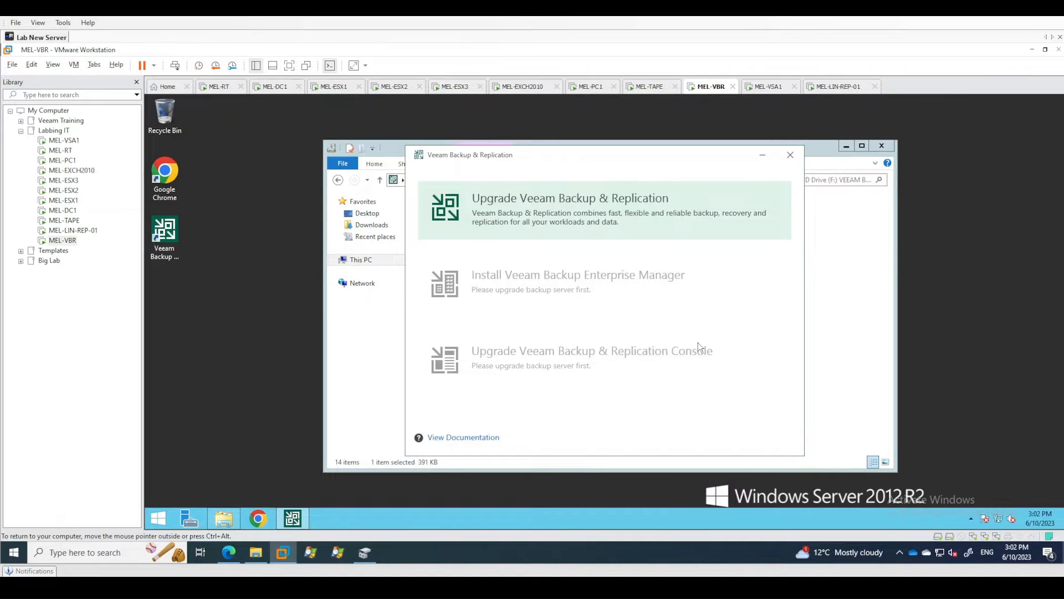
click(530, 218)
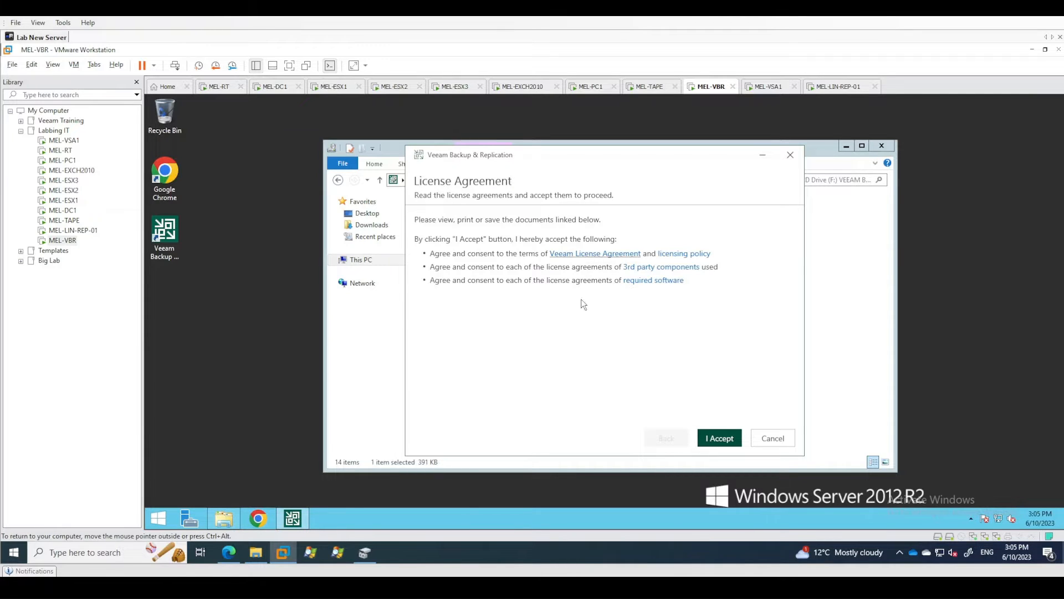
Accept the license agreements, leave automatic remote component updates off, and keep the existing license file with automatic license updates enabled.
click(714, 439)
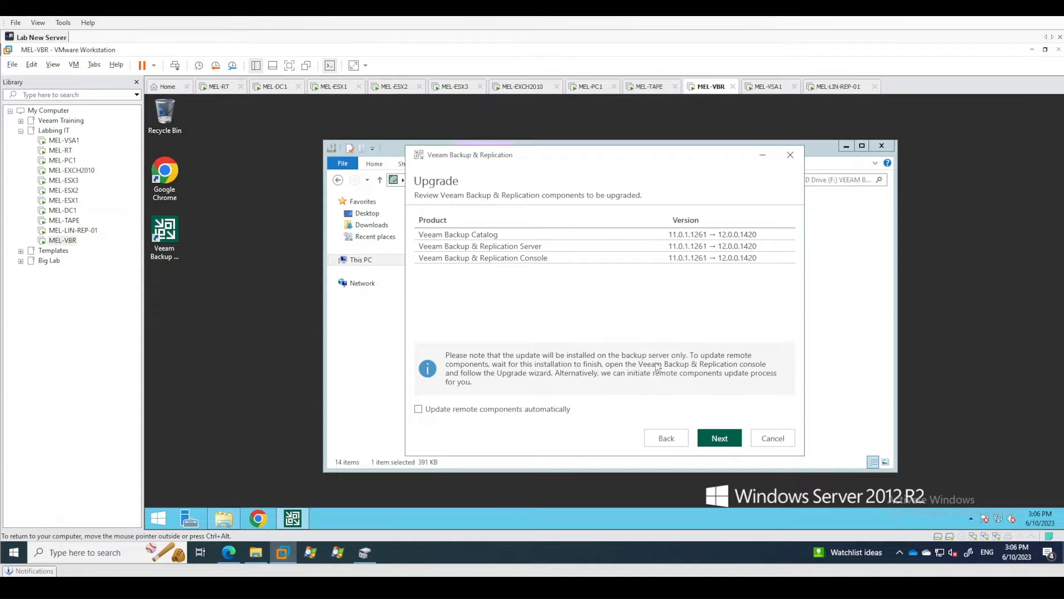
click(726, 440)
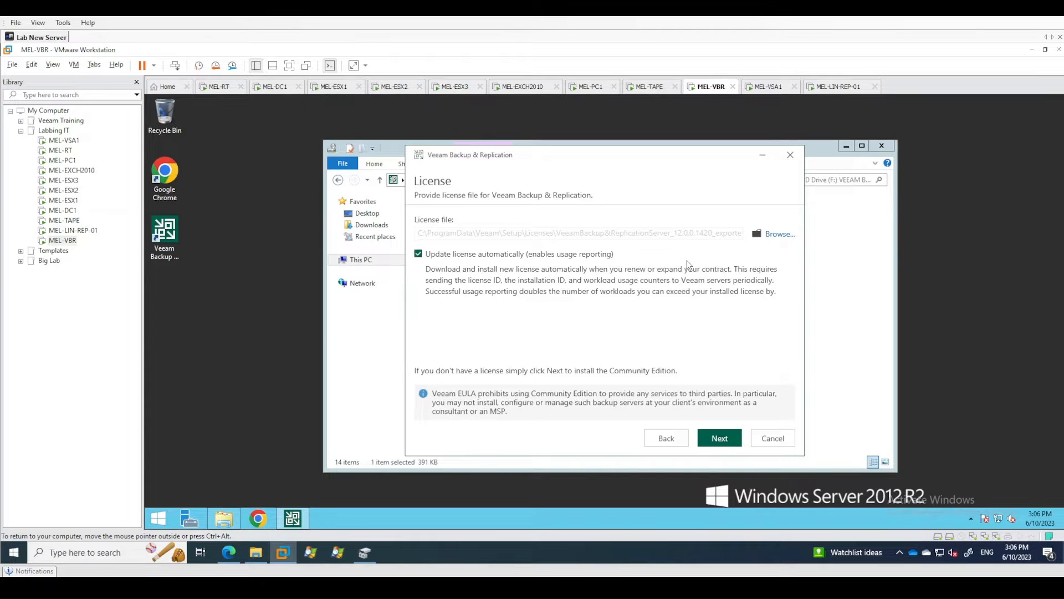
click(727, 440)
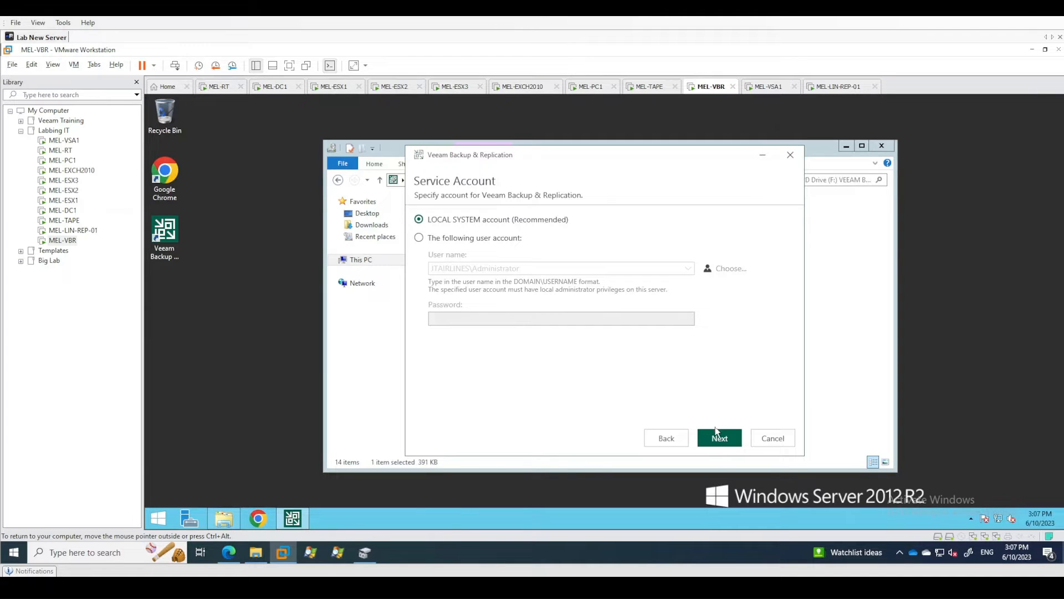
Keep the LOCAL SYSTEM service account and connect to the VeeamBackup database on MEL-VBR\VEEAMSQL2016 with Windows authentication.
click(719, 438)
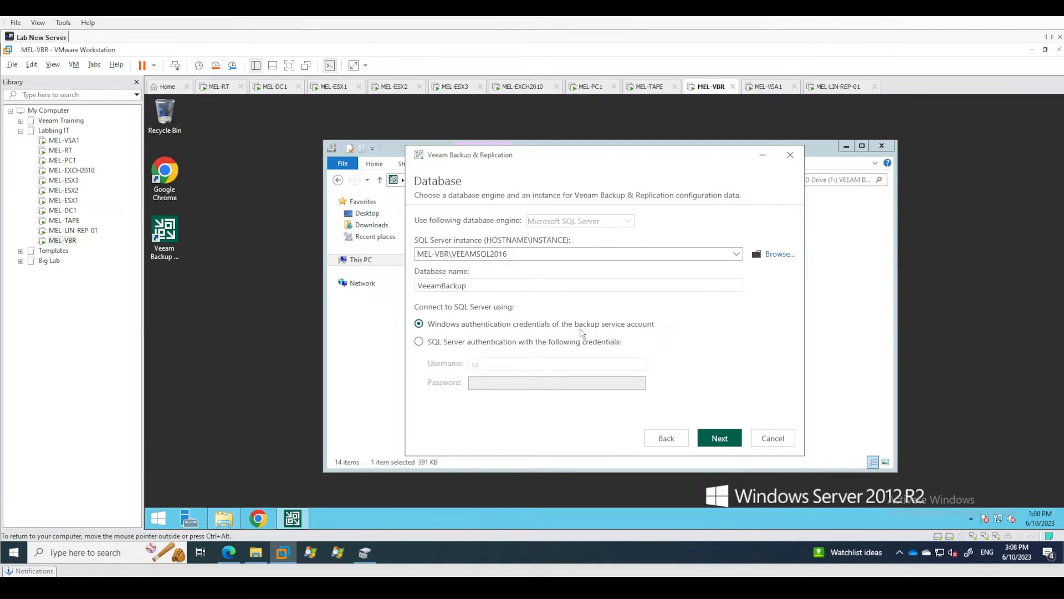
click(719, 441)
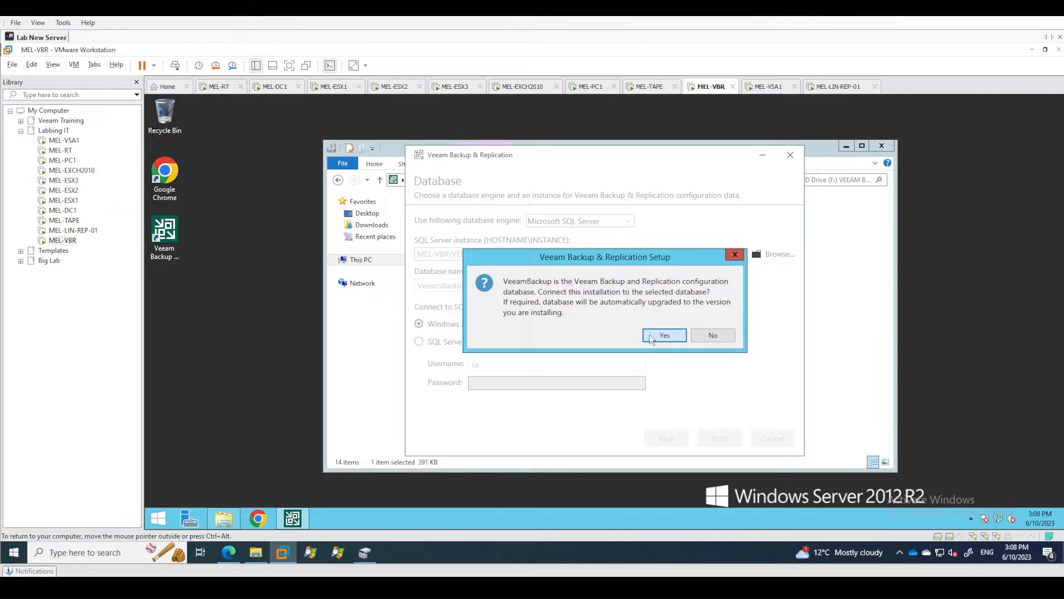
drag(607, 261, 580, 287)
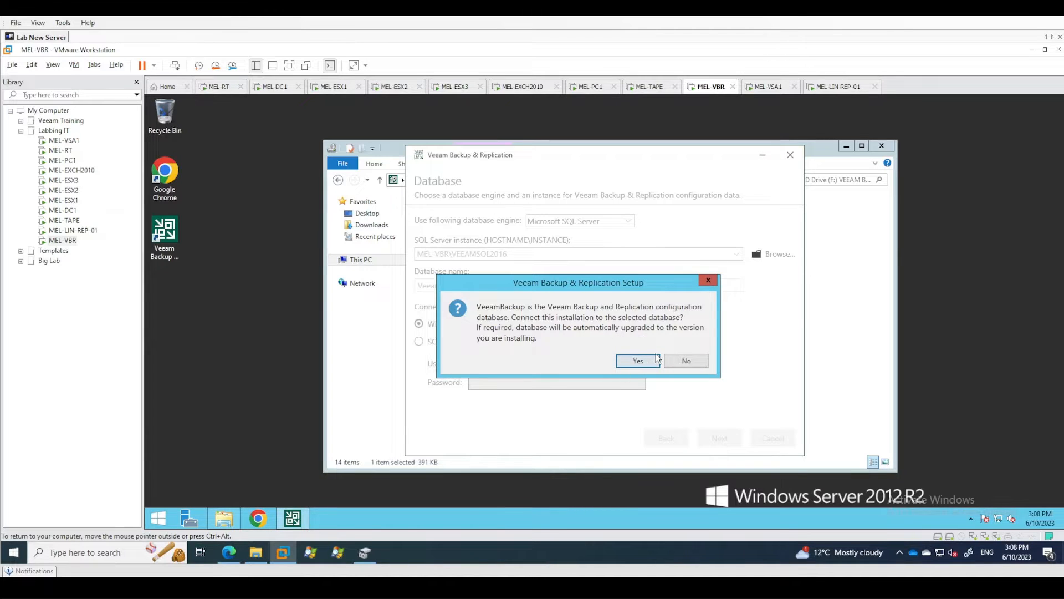
click(634, 364)
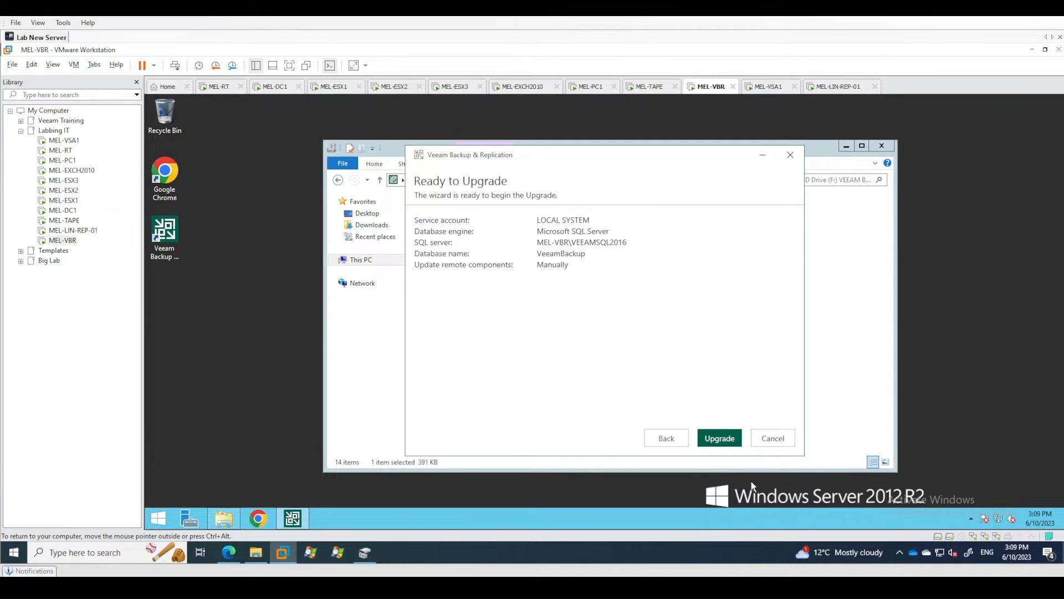
Start the upgrade to Veeam Backup & Replication 12 and finish the setup wizard once it completes.
click(719, 438)
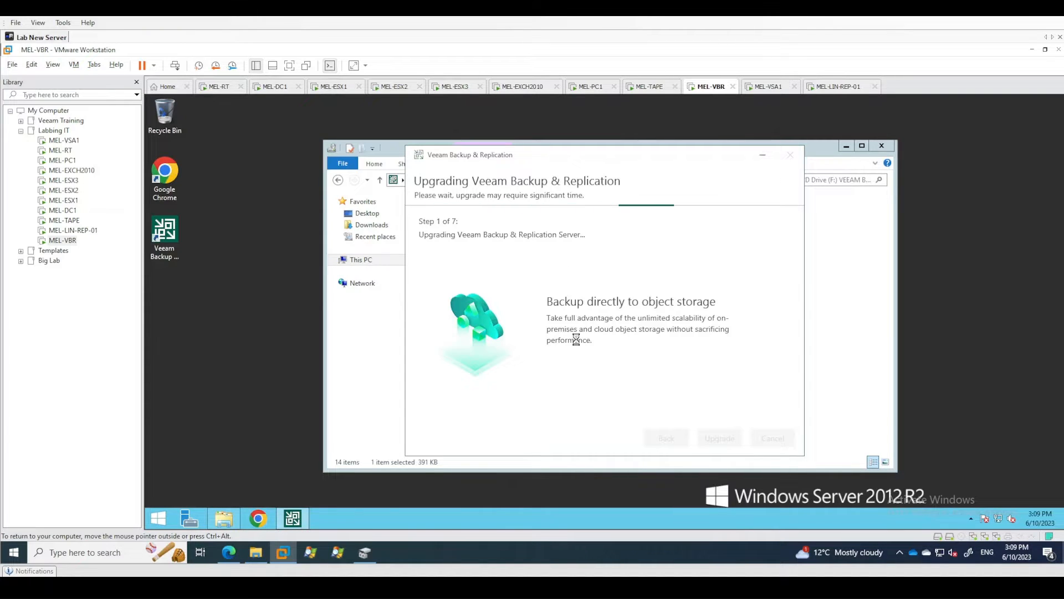
mouse_move(365, 552)
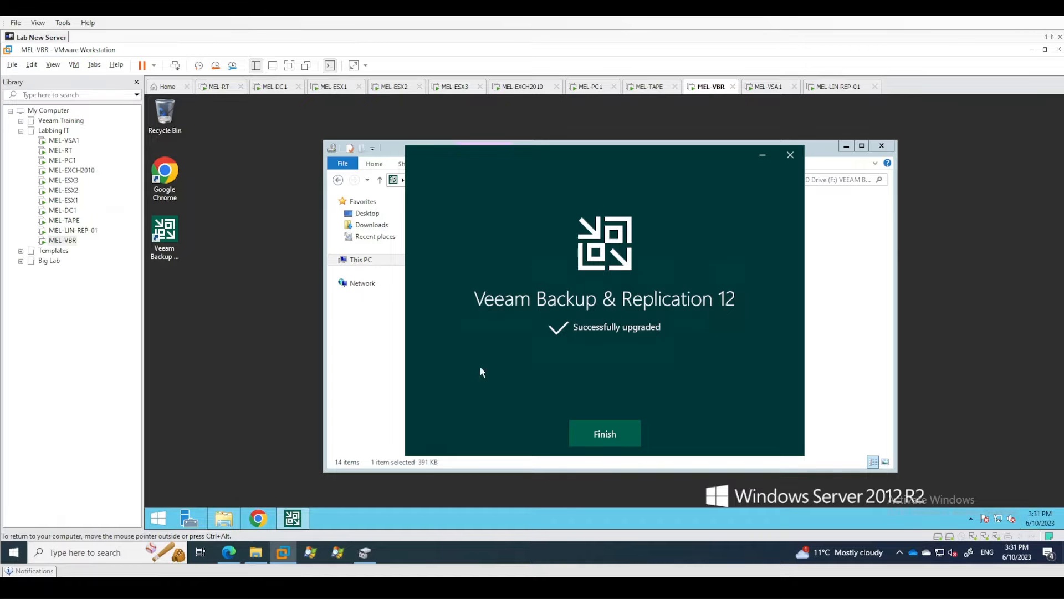
click(613, 437)
click(592, 416)
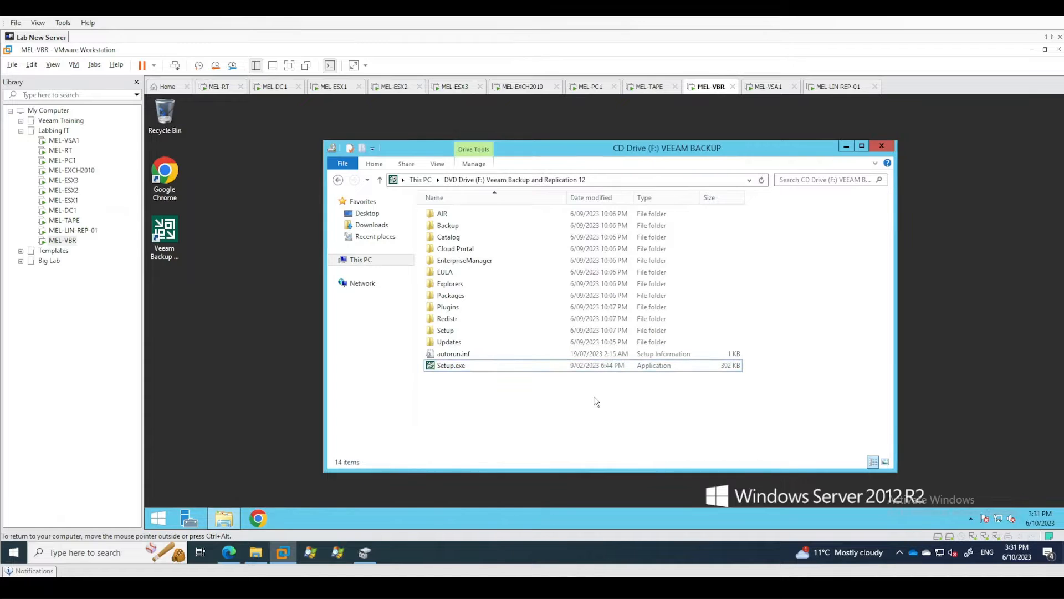
Minimize the installation folder, open the Veeam Backup & Replication 12 console, and connect to localhost on port 9392 with Windows session authentication.
click(845, 147)
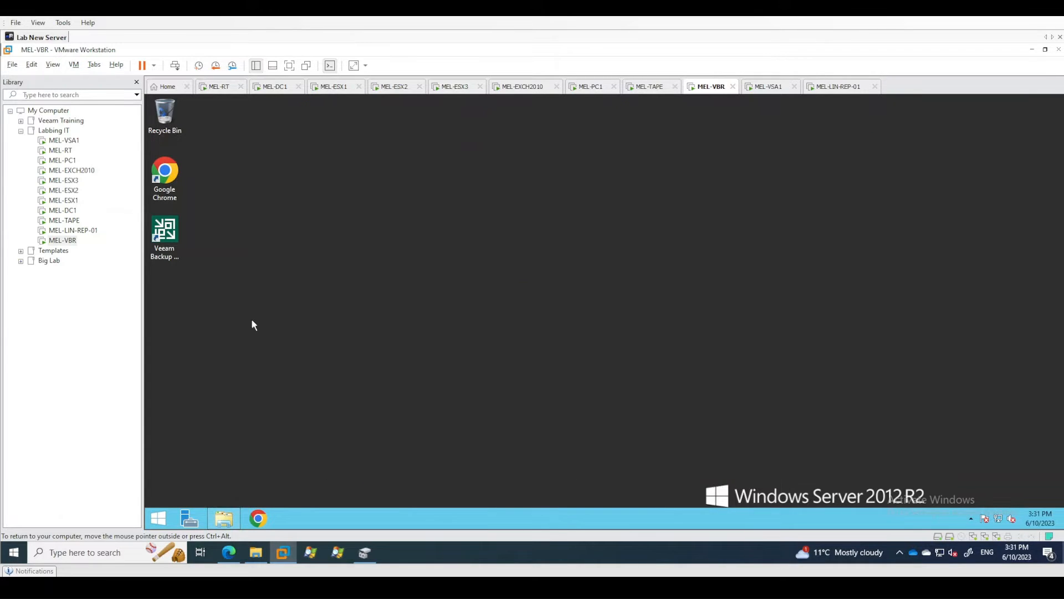
double_click(171, 244)
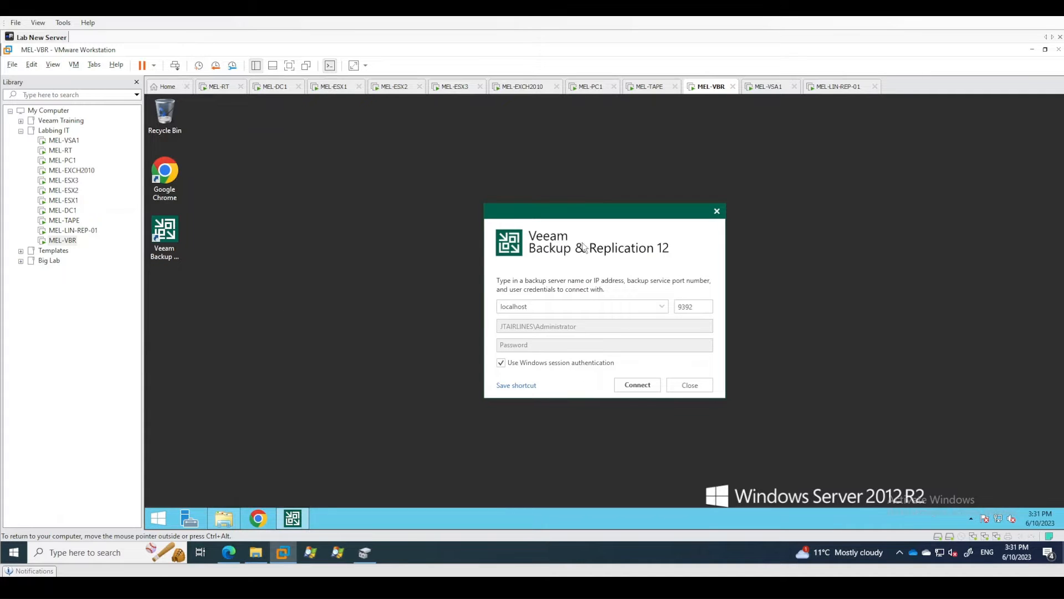
click(644, 389)
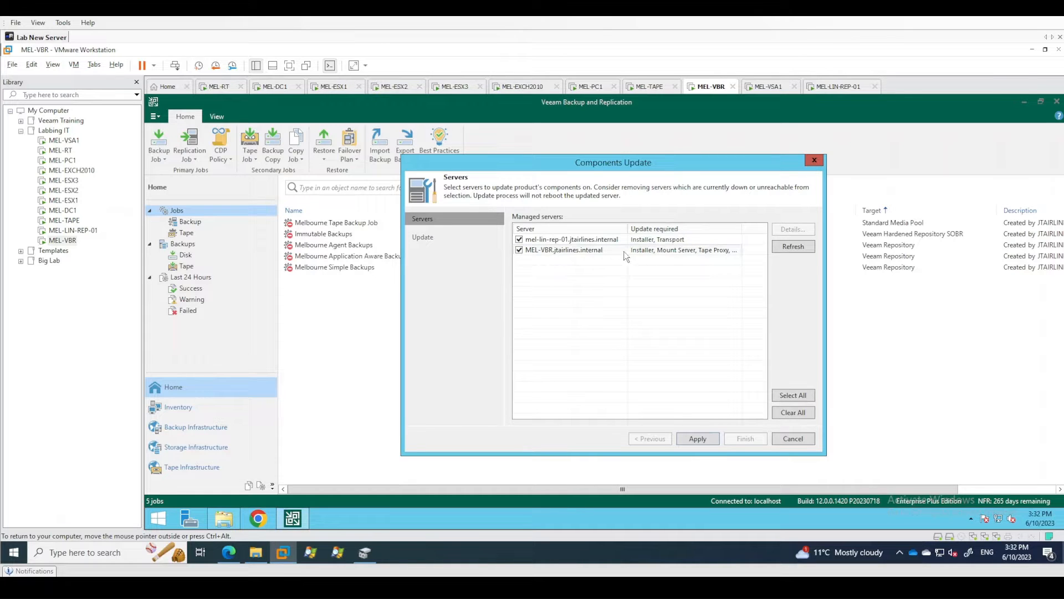
Apply the components update to both mel-lin-rep-01 and MEL-VBR, agreeing to provide the single-use host credentials again.
click(667, 252)
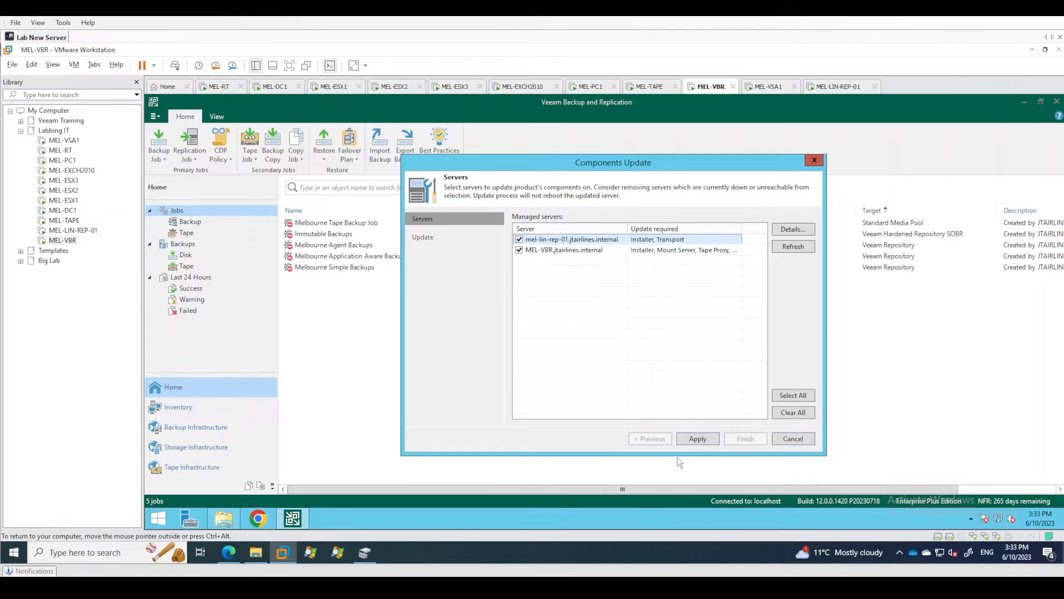
click(700, 439)
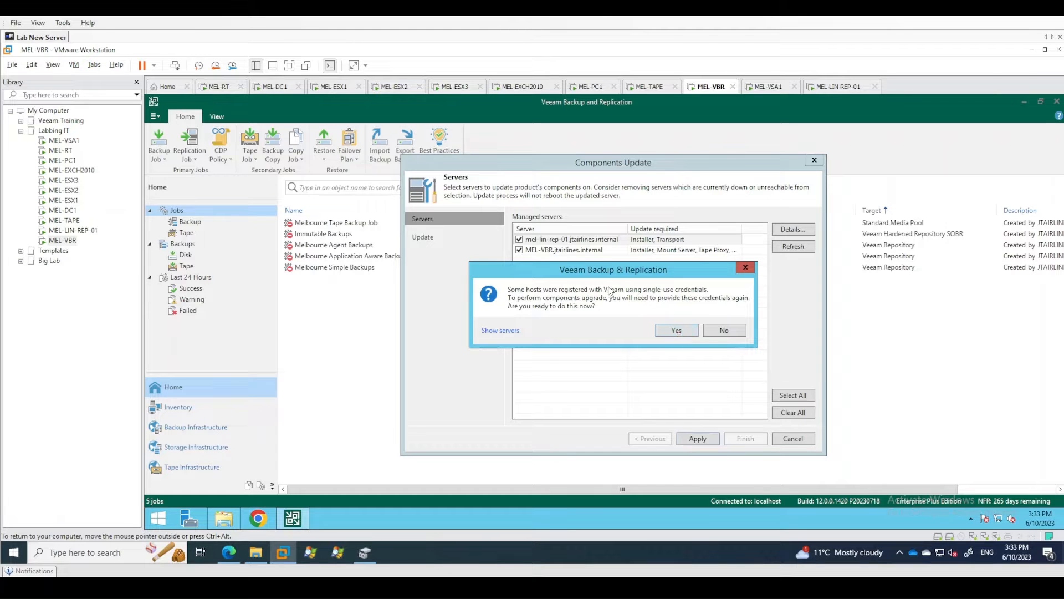
click(678, 330)
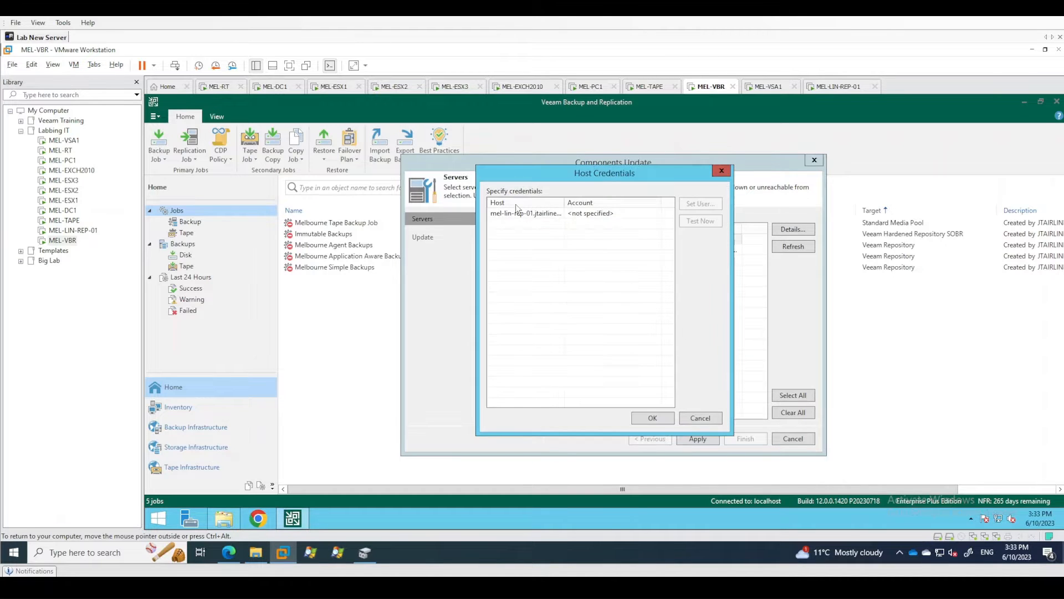
Assign a Linux account to the mel-lin-rep-01 host with username repuser, the account password, and SSH port 22.
click(520, 213)
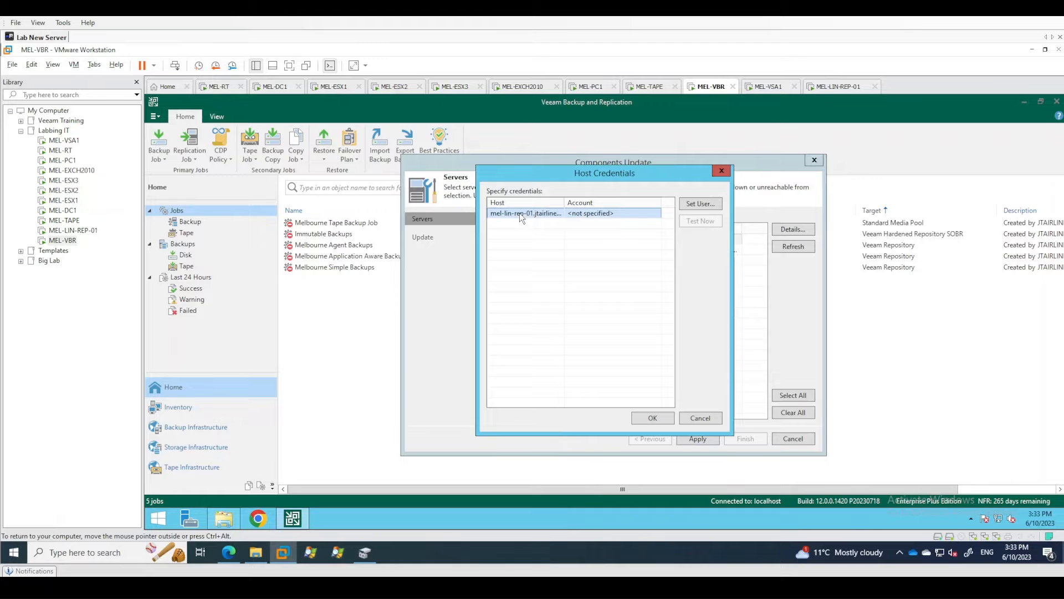
click(701, 204)
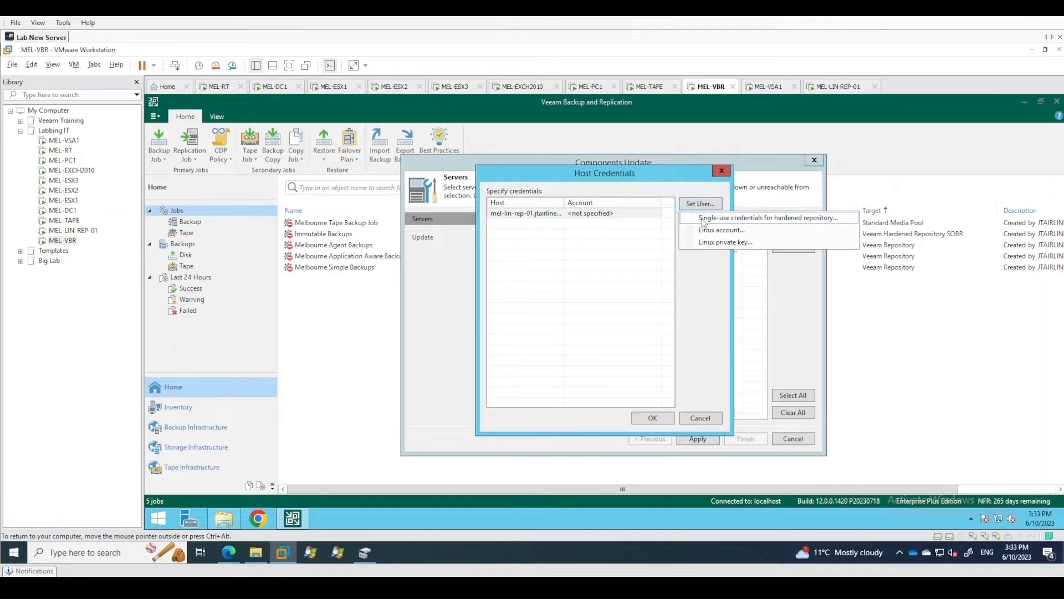
click(722, 229)
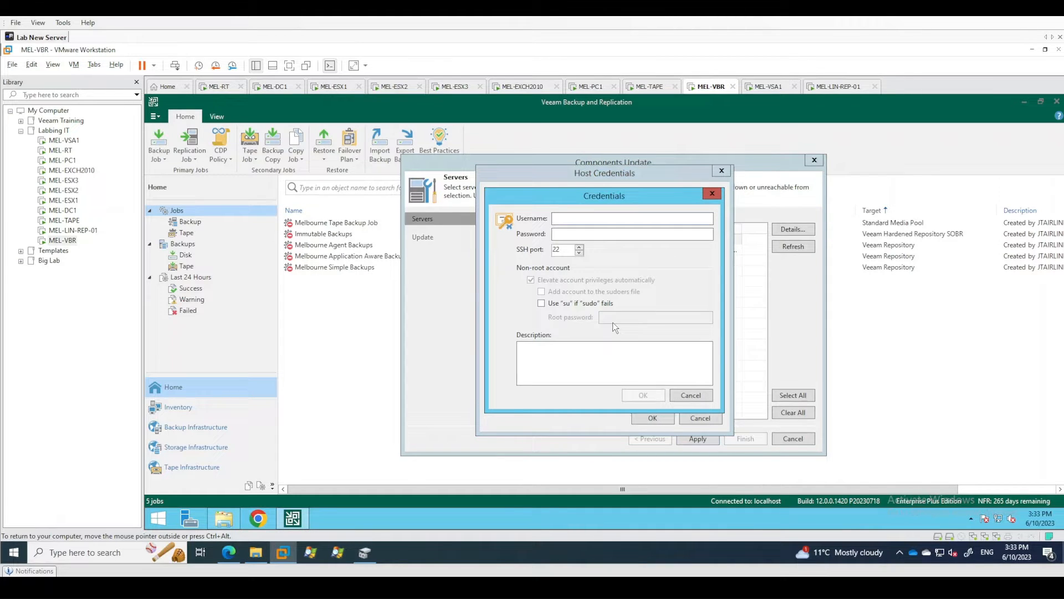
text(repuser)
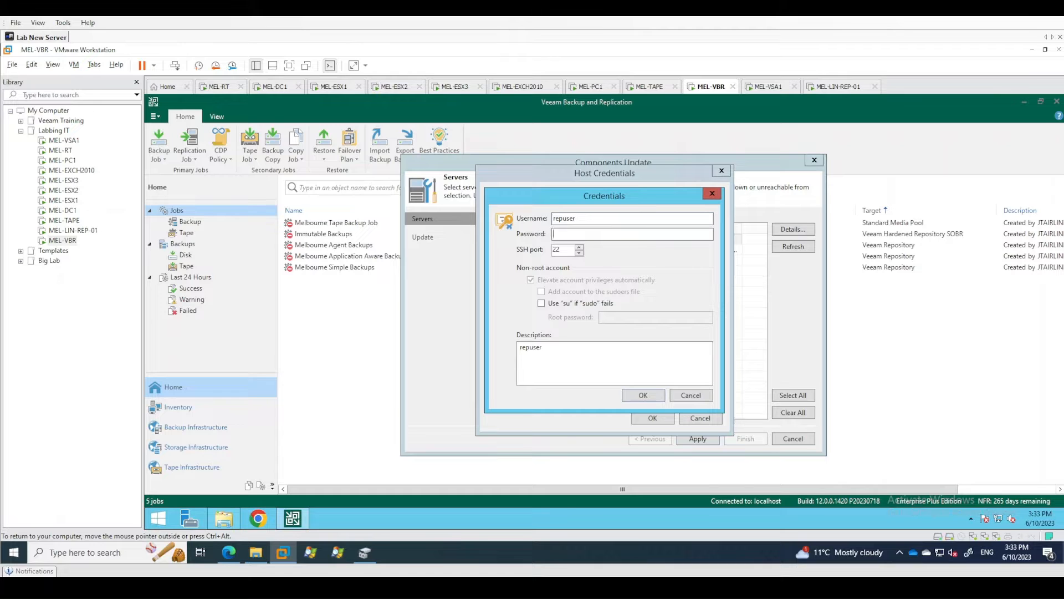
text(••••••••)
key(BackSpace)
key(BackSpace)
key(BackSpace)
key(BackSpace)
key(BackSpace)
key(BackSpace)
key(BackSpace)
text(••••••••••••••)
click(643, 396)
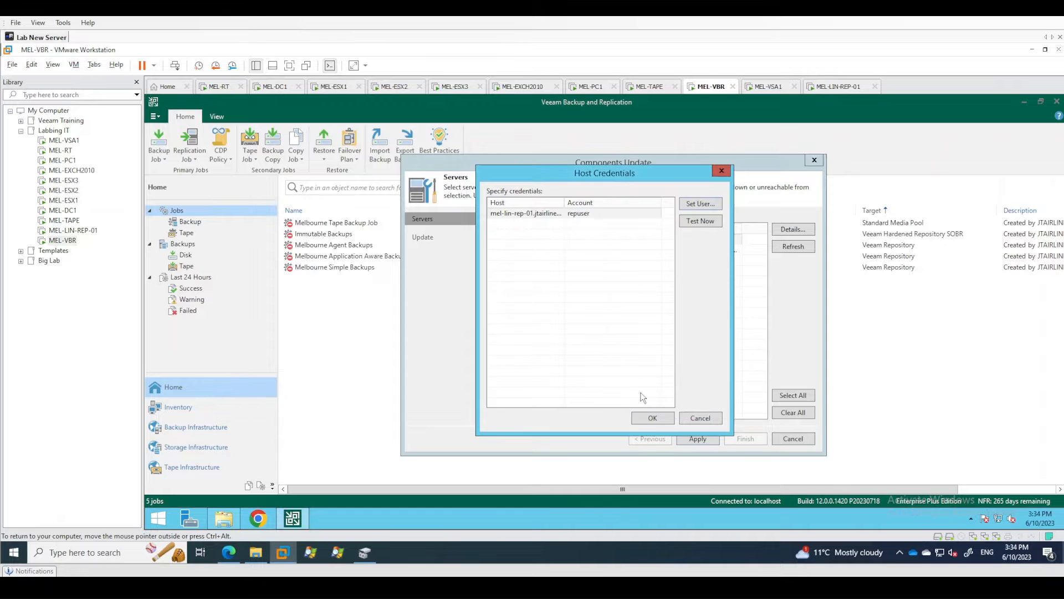
Confirm the host credentials, let the components update run on both servers, and finish the wizard.
click(656, 418)
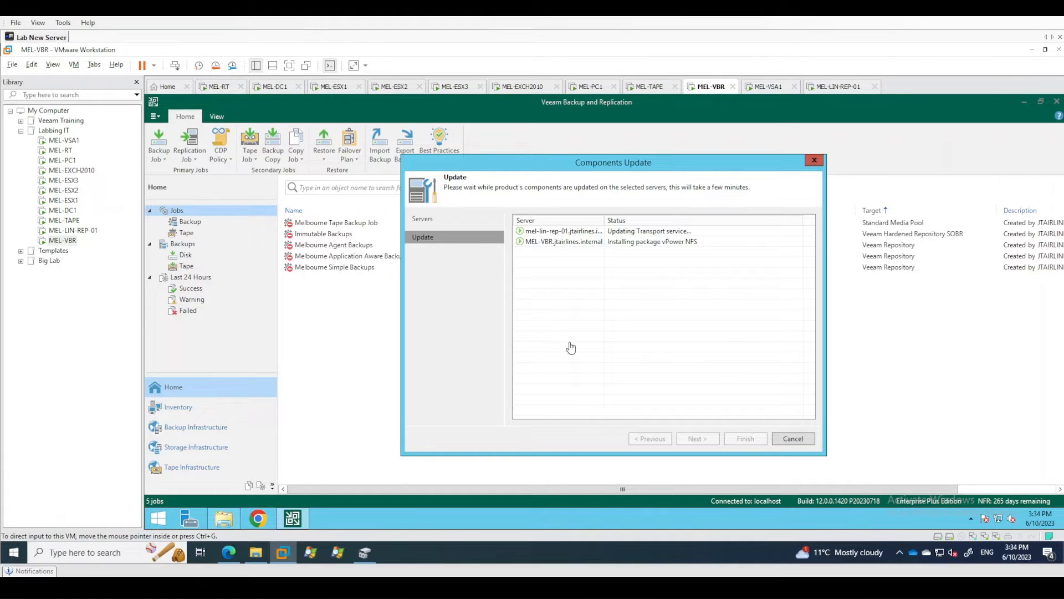
mouse_move(831, 552)
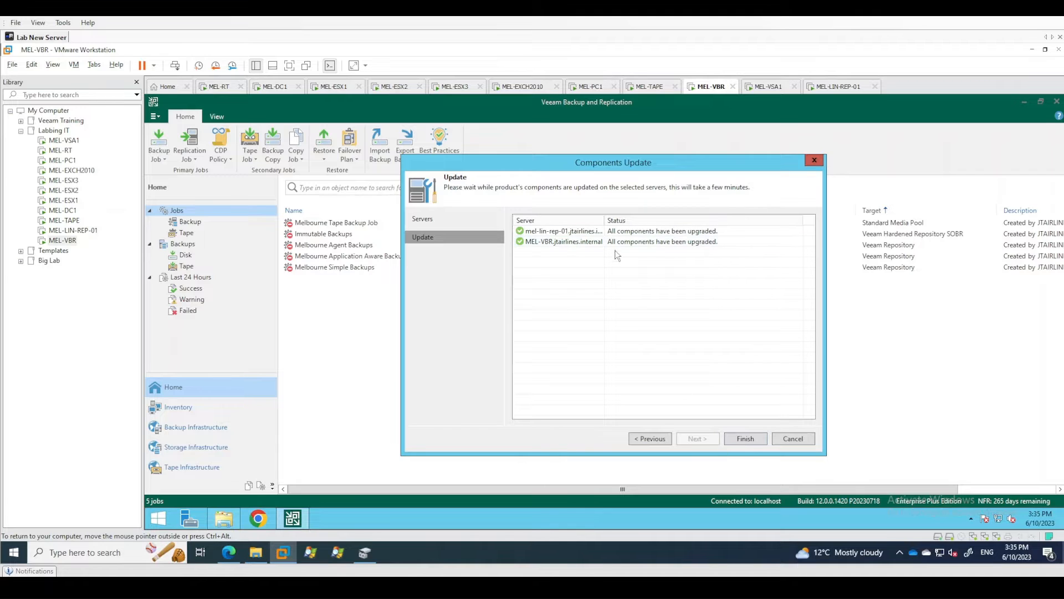
click(746, 439)
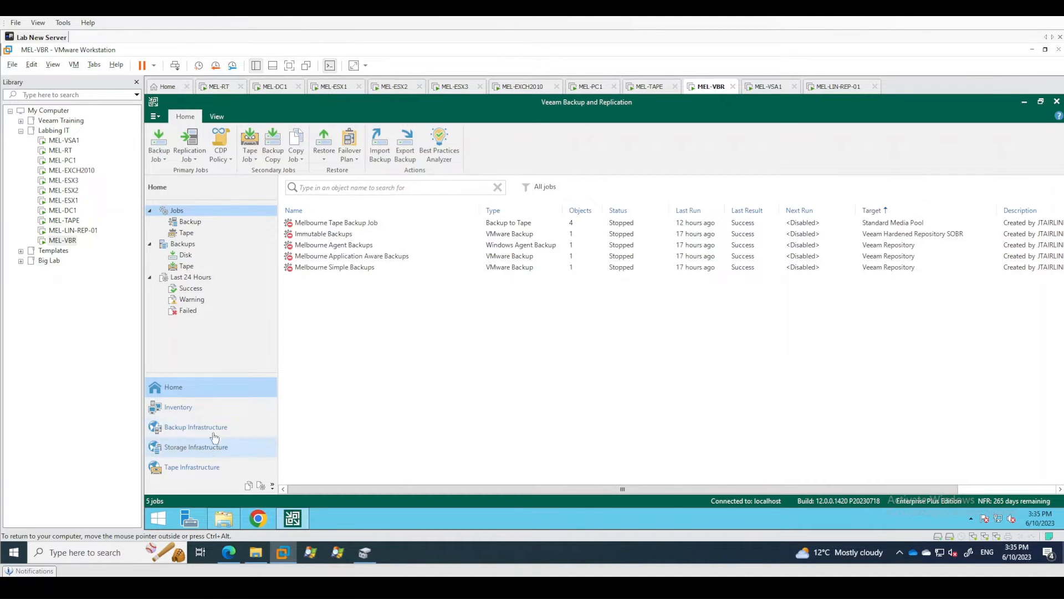
Review the backup infrastructure, checking the managed servers, backup proxies, backup repositories, external repositories, WAN accelerators and scale-out repositories.
click(179, 431)
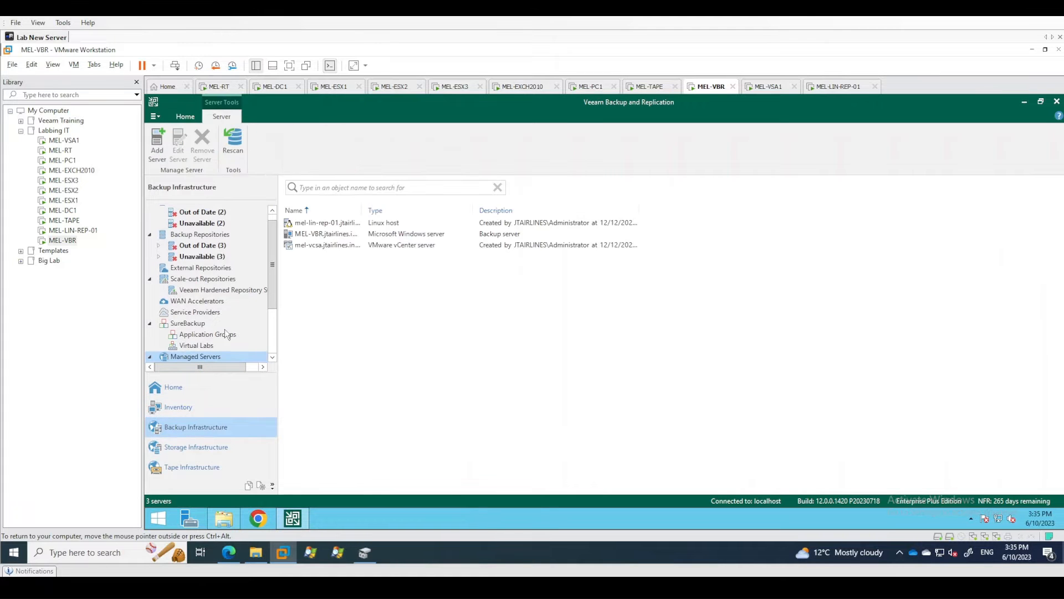
drag(276, 256, 258, 235)
scroll(258, 266, down, 1)
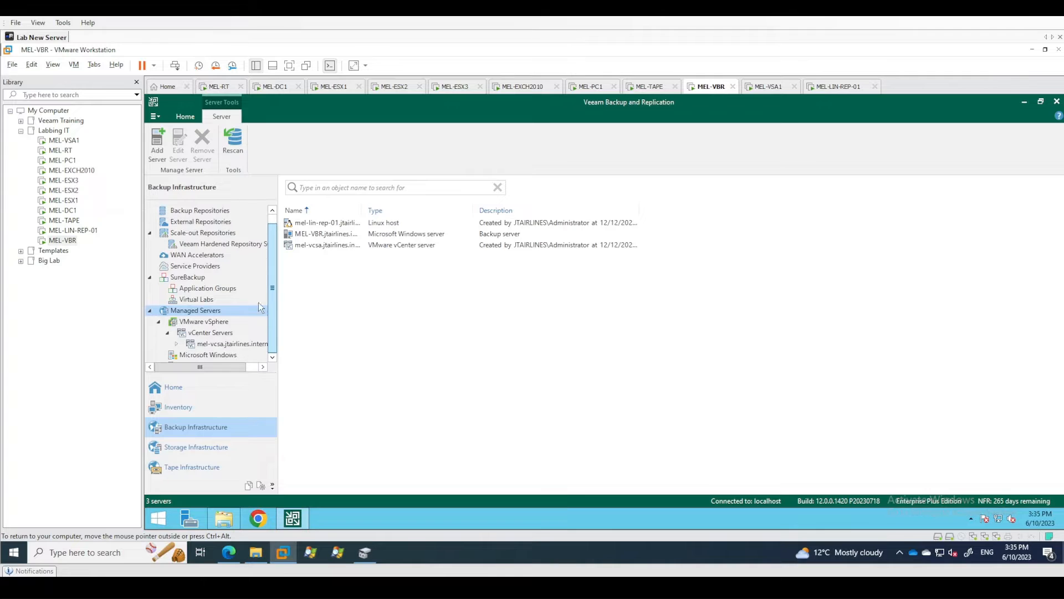
scroll(222, 246, down, 1)
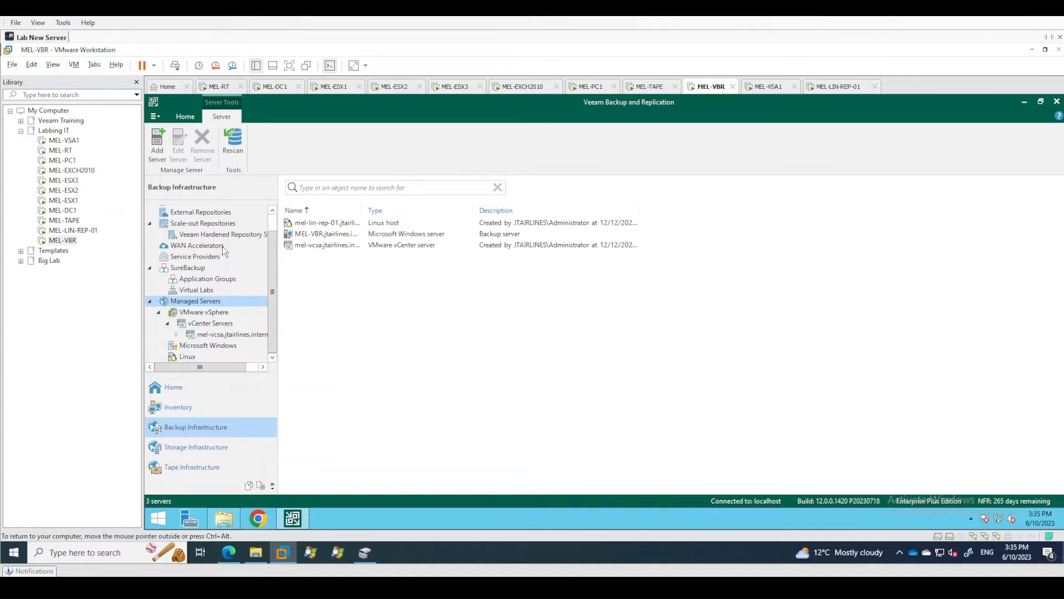
click(274, 221)
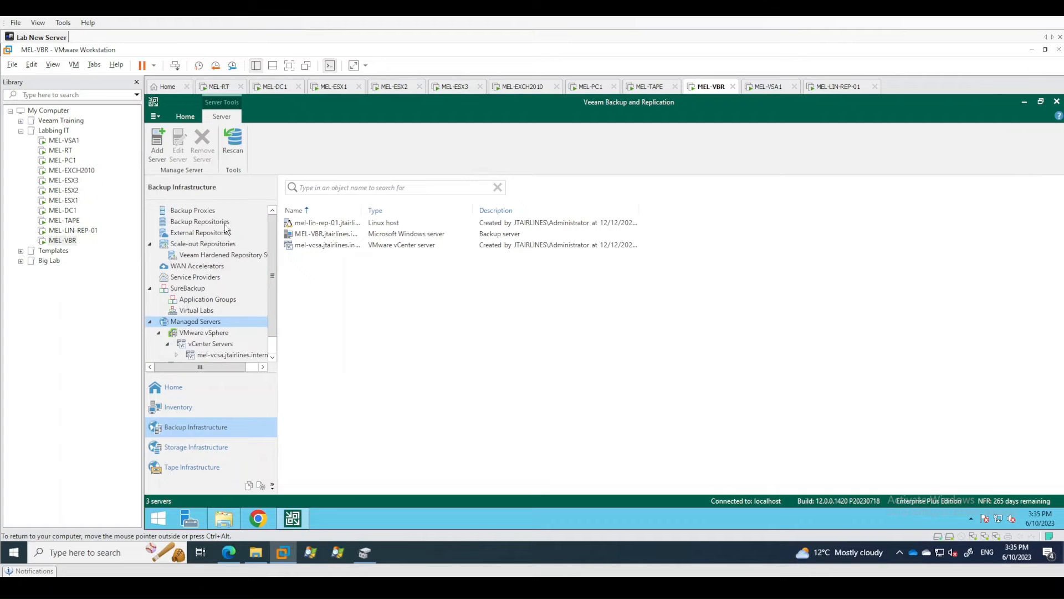
scroll(275, 248, down, 1)
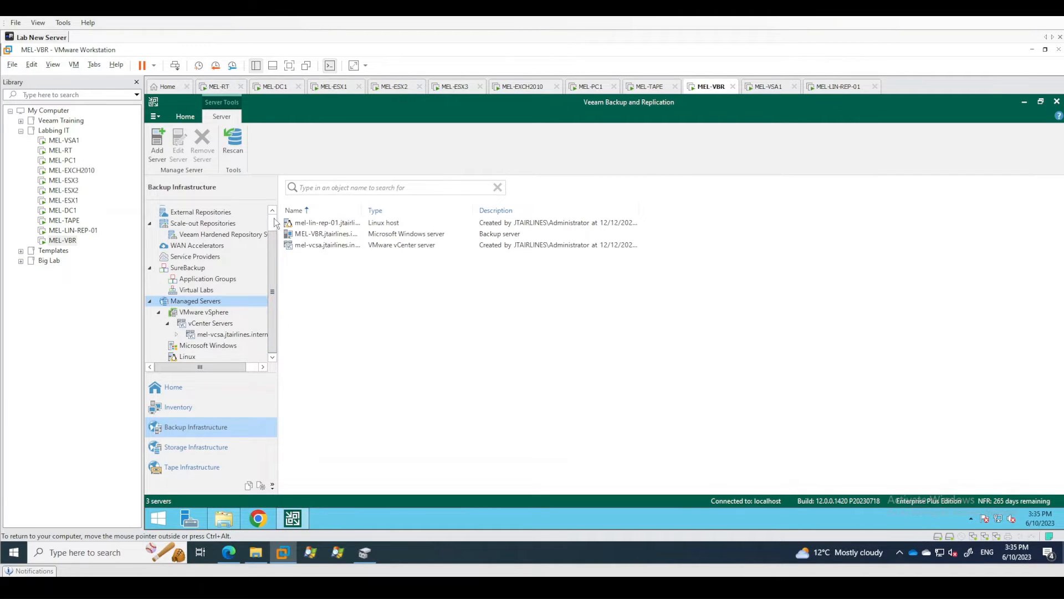
scroll(266, 225, up, 1)
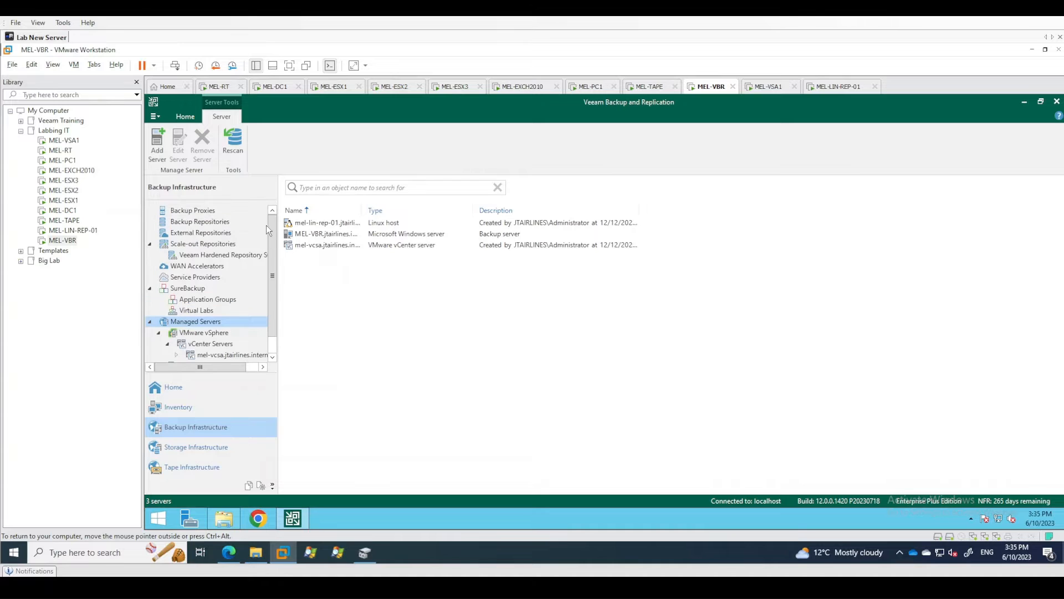
click(213, 214)
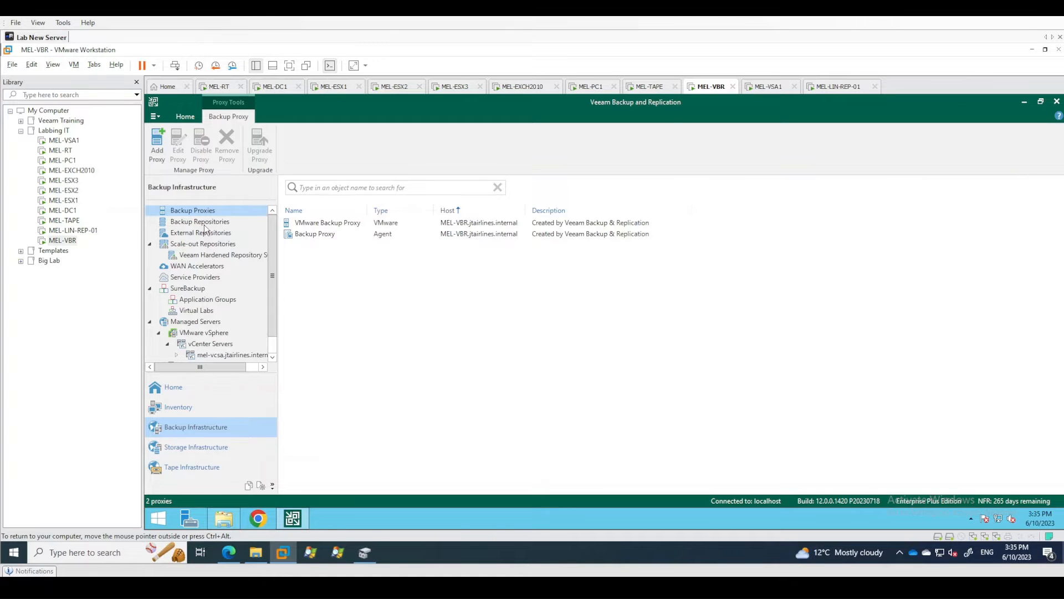
click(205, 223)
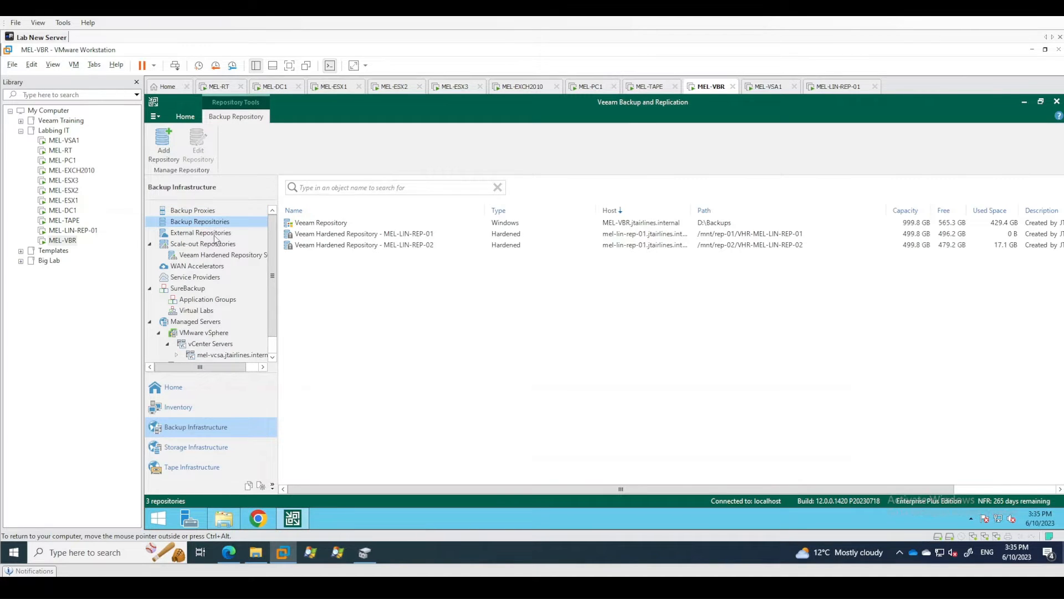
click(193, 234)
click(203, 266)
click(208, 253)
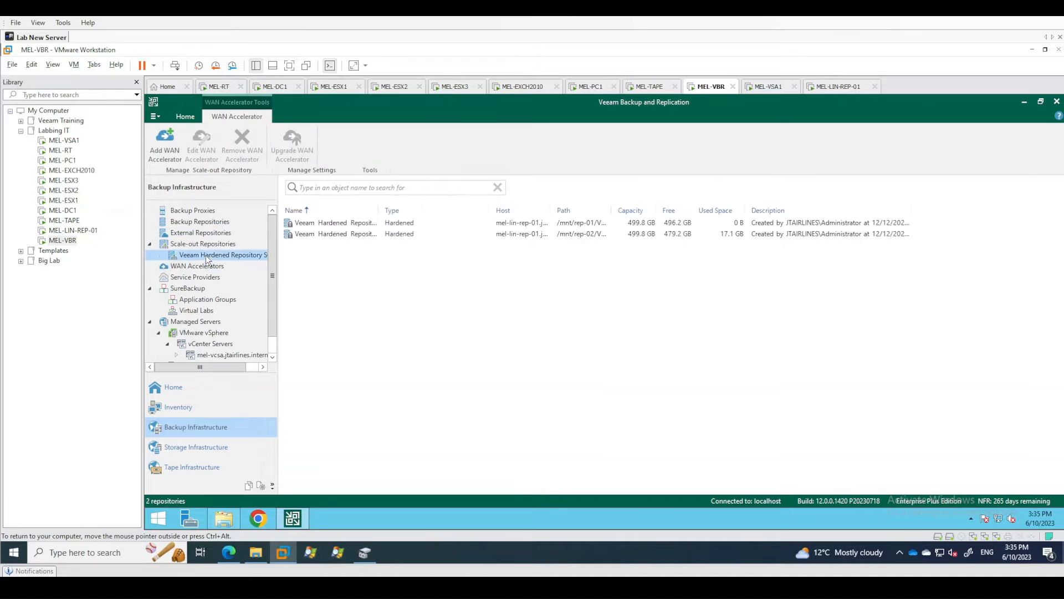
click(206, 245)
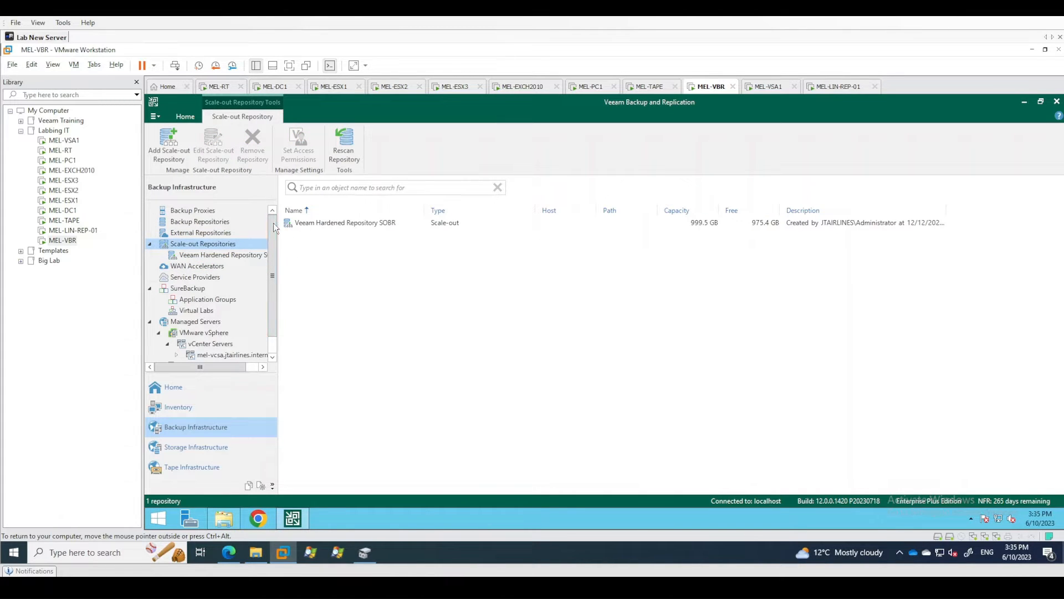
Return to the jobs overview and look up the Configuration Backup option.
click(162, 388)
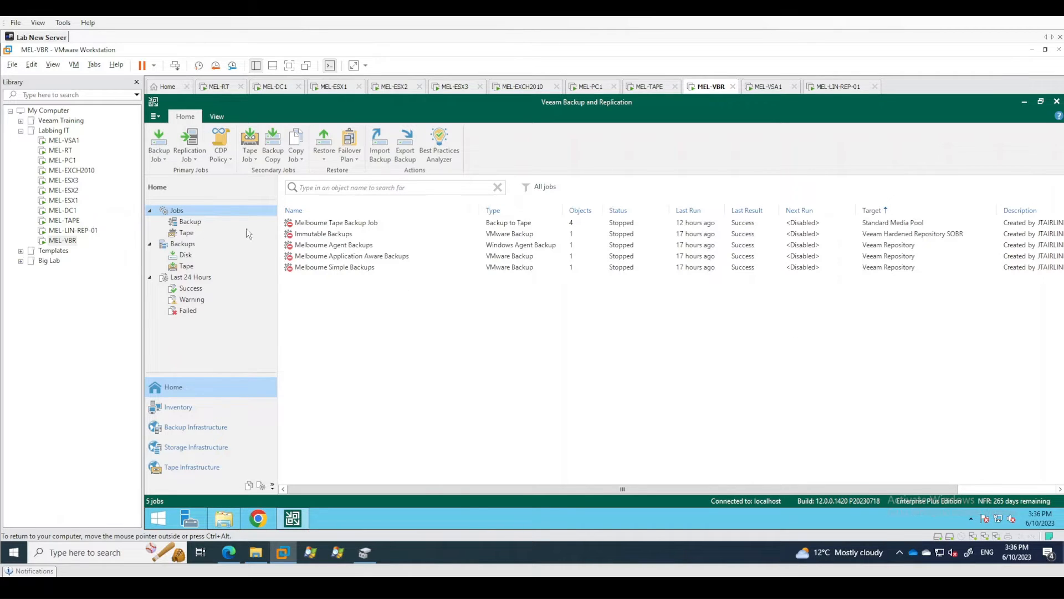
click(156, 117)
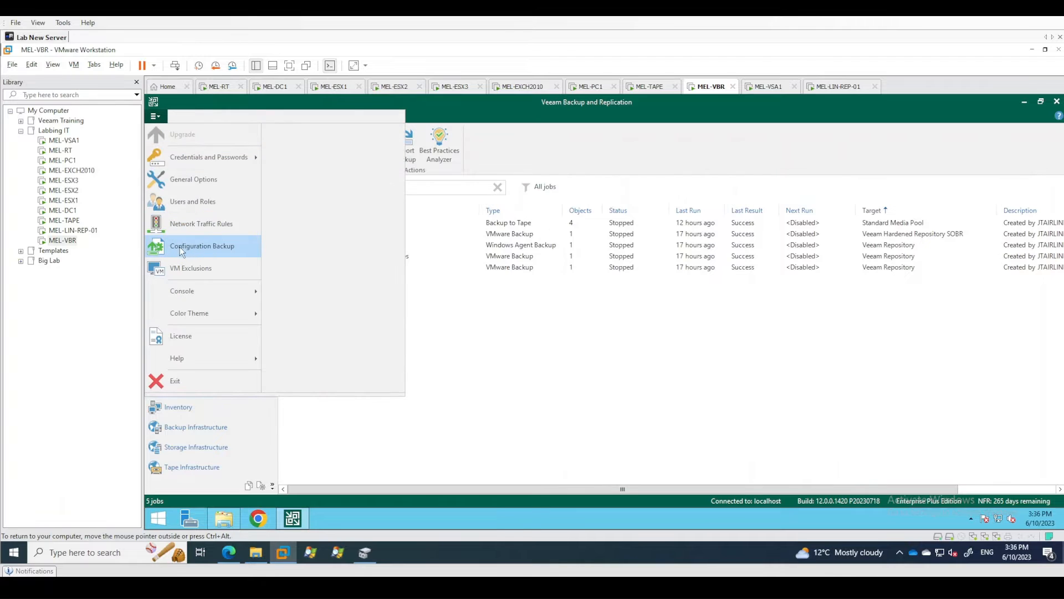
click(632, 383)
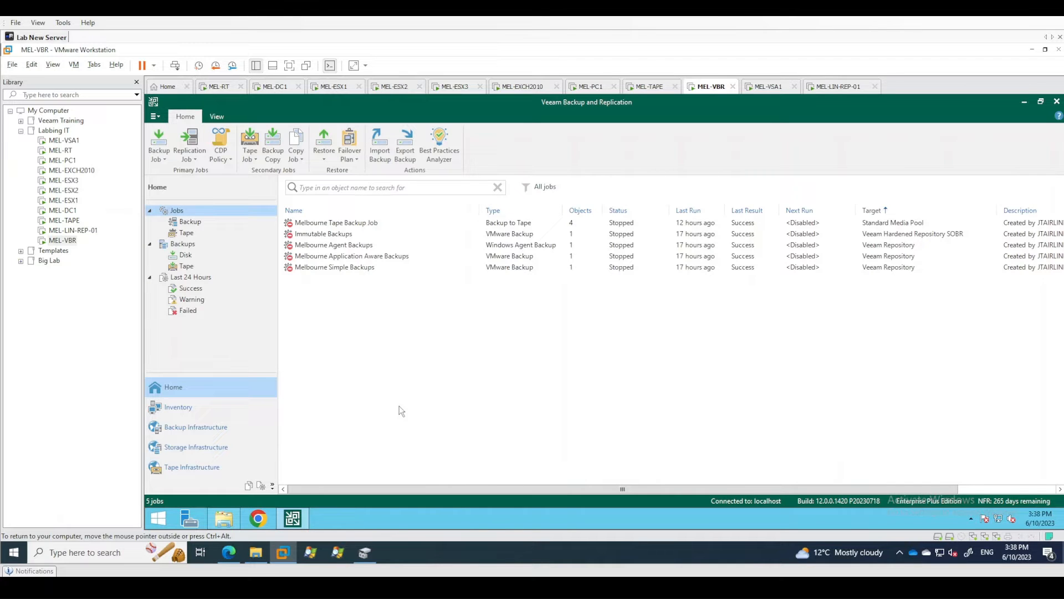
Open Microsoft SQL Server Management Studio 18 and connect to MEL-VBR\VEEAMSQL2016 with Windows Authentication.
click(159, 522)
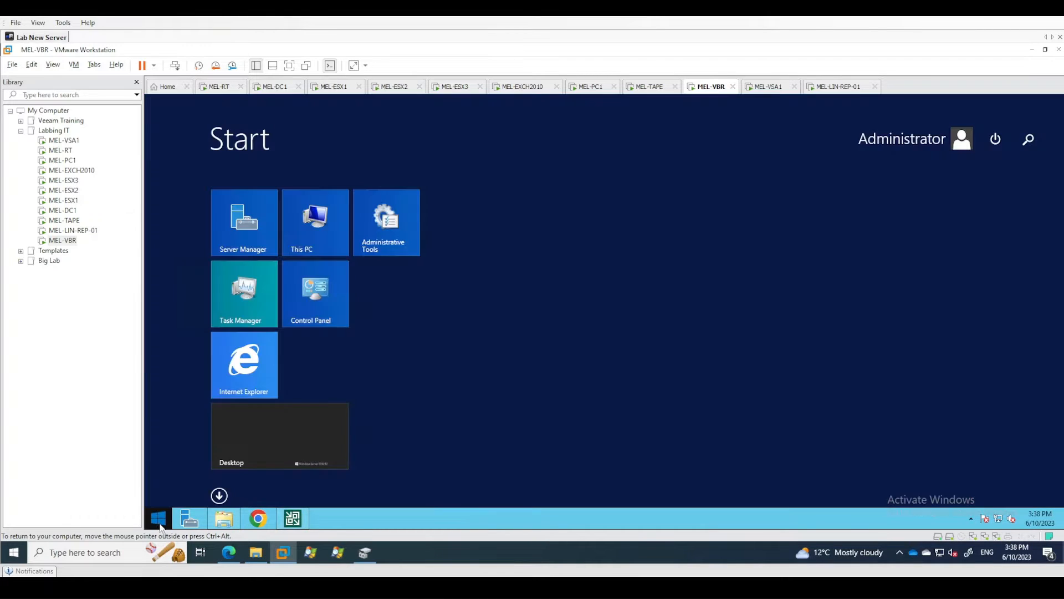
text(sql)
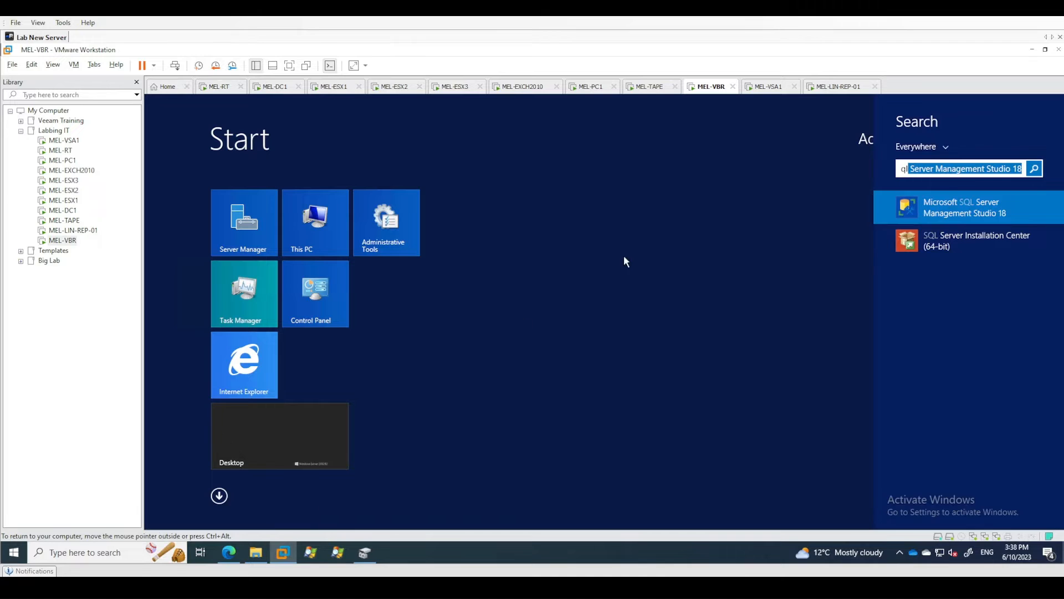
click(962, 202)
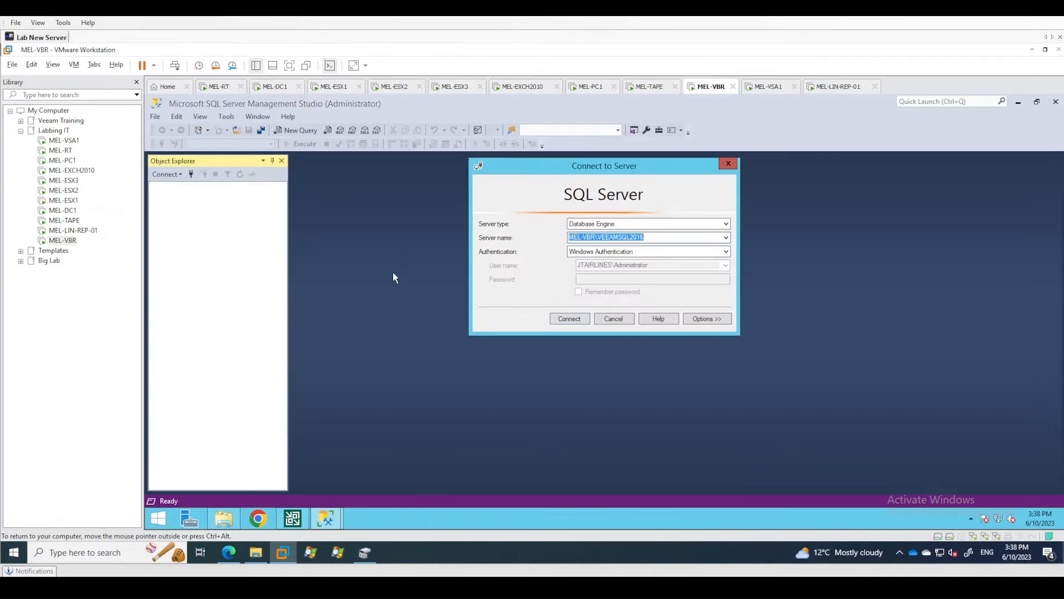
click(570, 319)
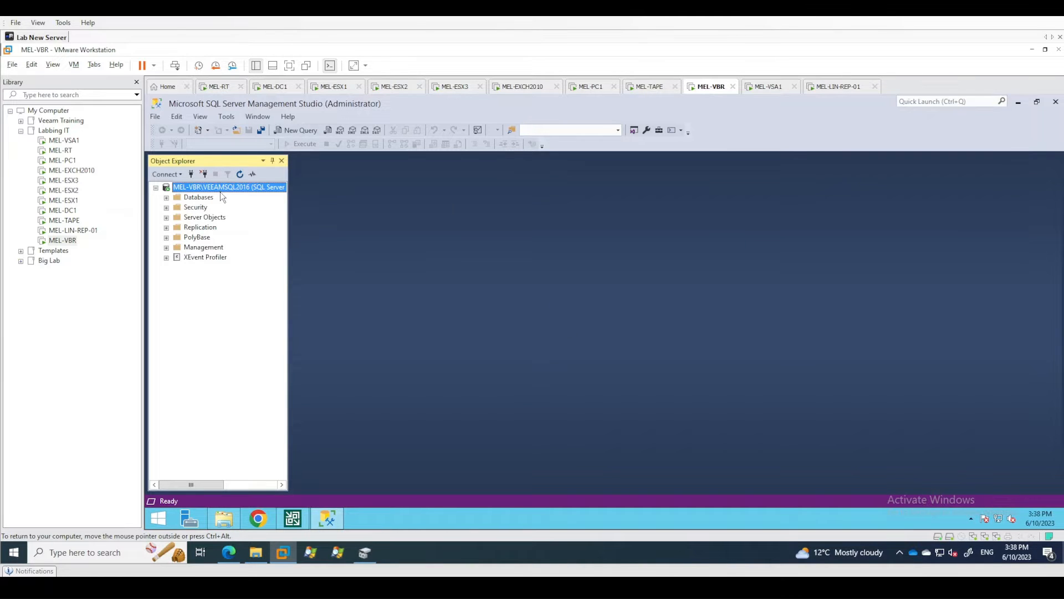
Locate the VeeamBackup database among the server's databases, and close SQL Server Management Studio.
click(166, 198)
click(214, 228)
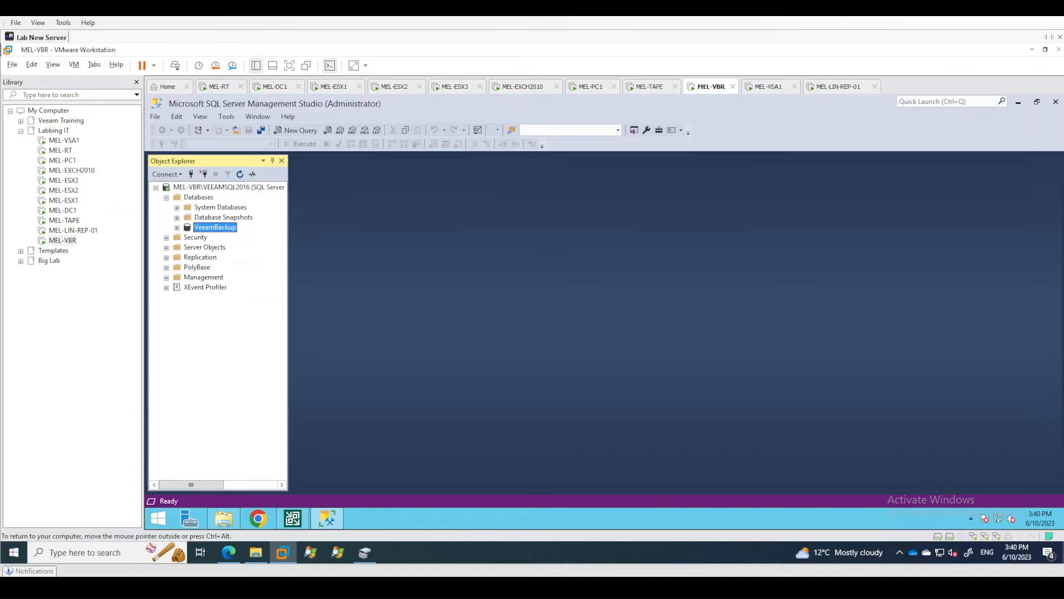
click(1055, 102)
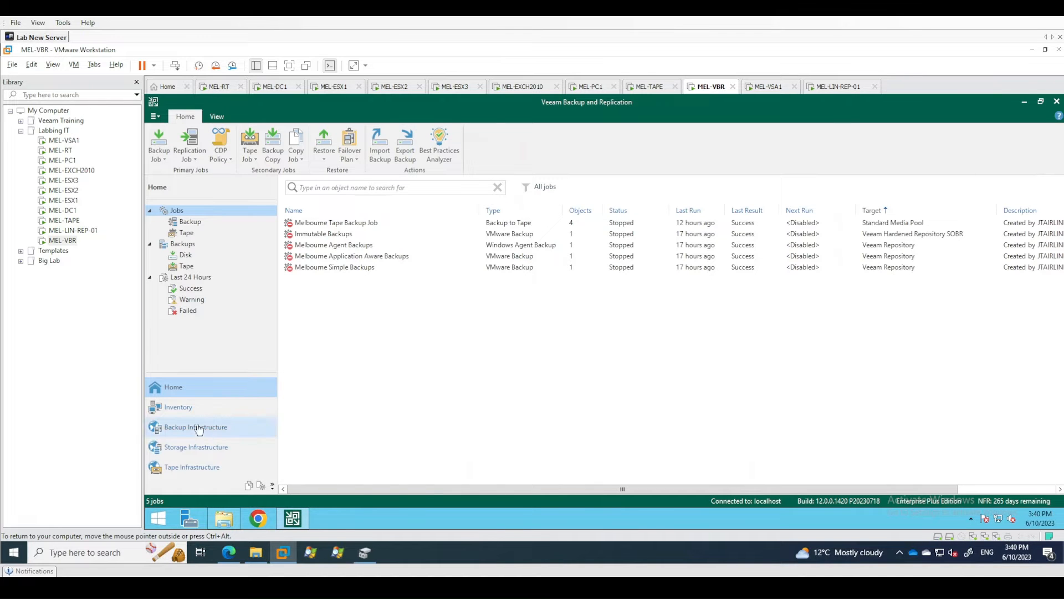
Browse the Veeam Backup and Replication 12 DVD in File Explorer to the Redistr\x64\PostgreSQL folder.
click(226, 518)
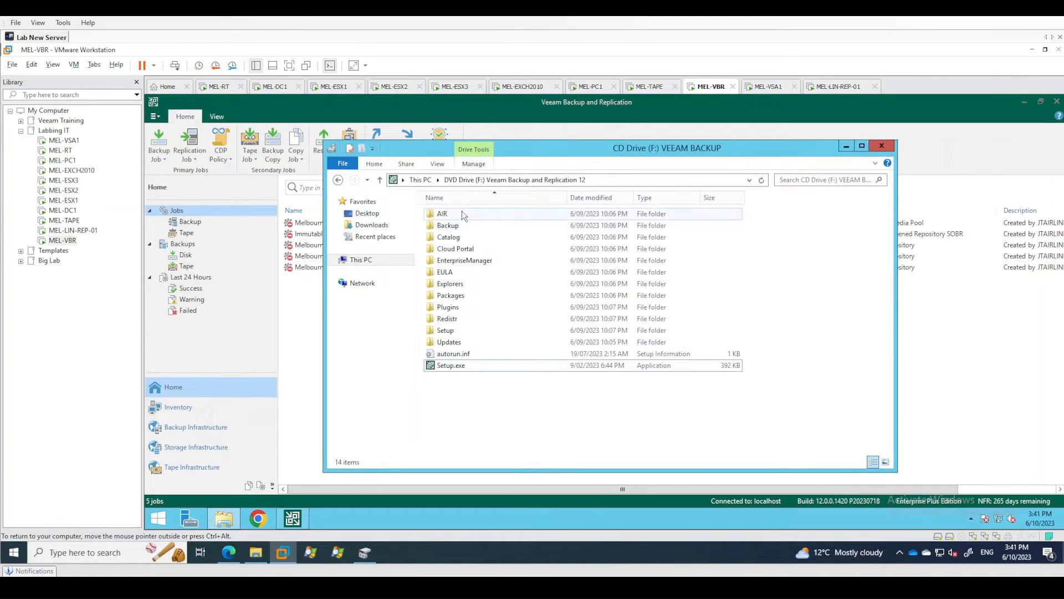
drag(519, 152, 557, 151)
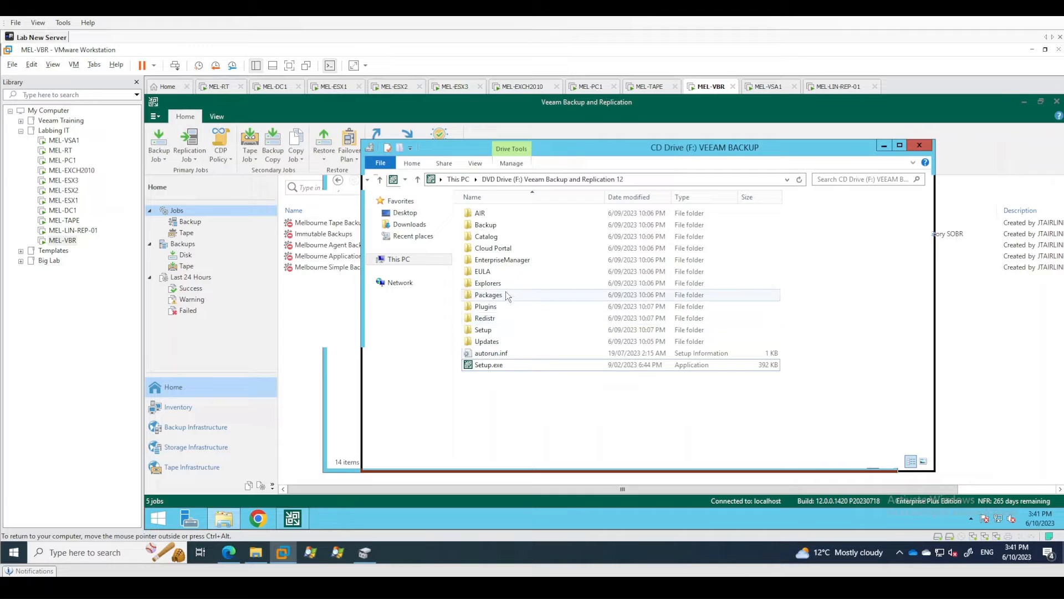
double_click(494, 318)
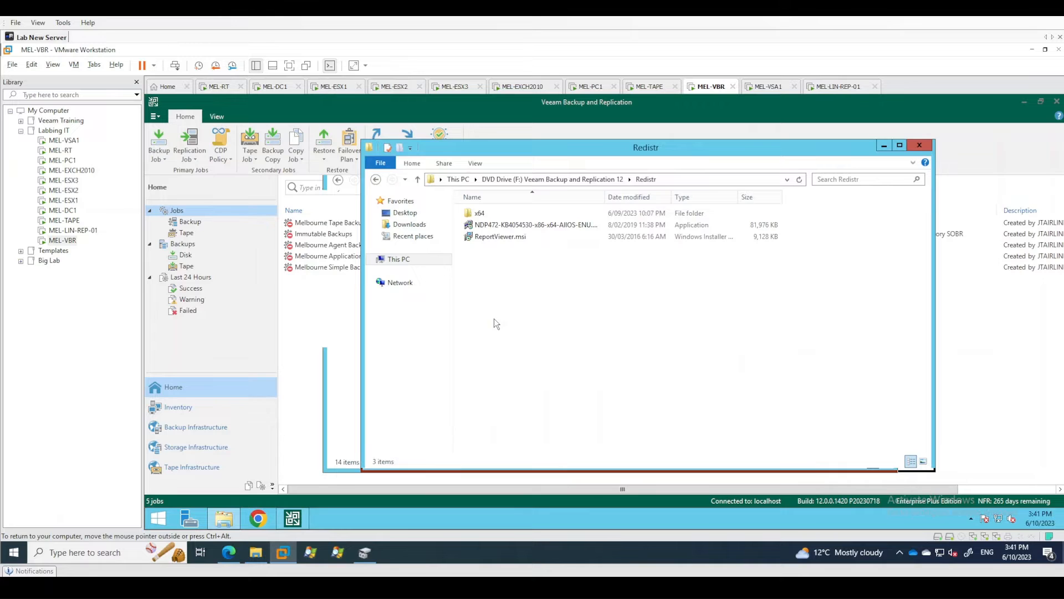
double_click(480, 213)
double_click(488, 213)
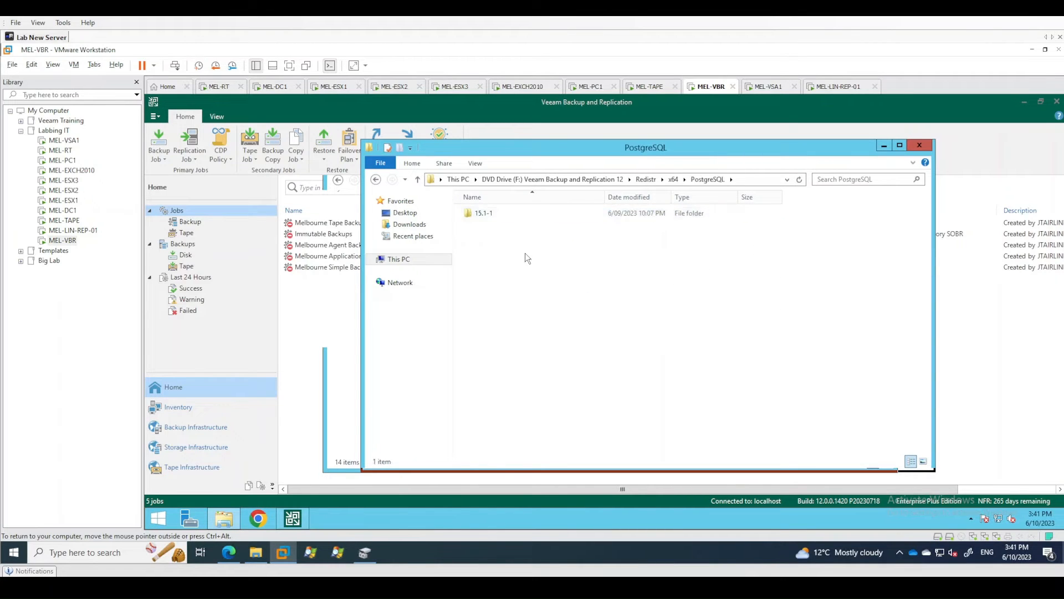
click(478, 217)
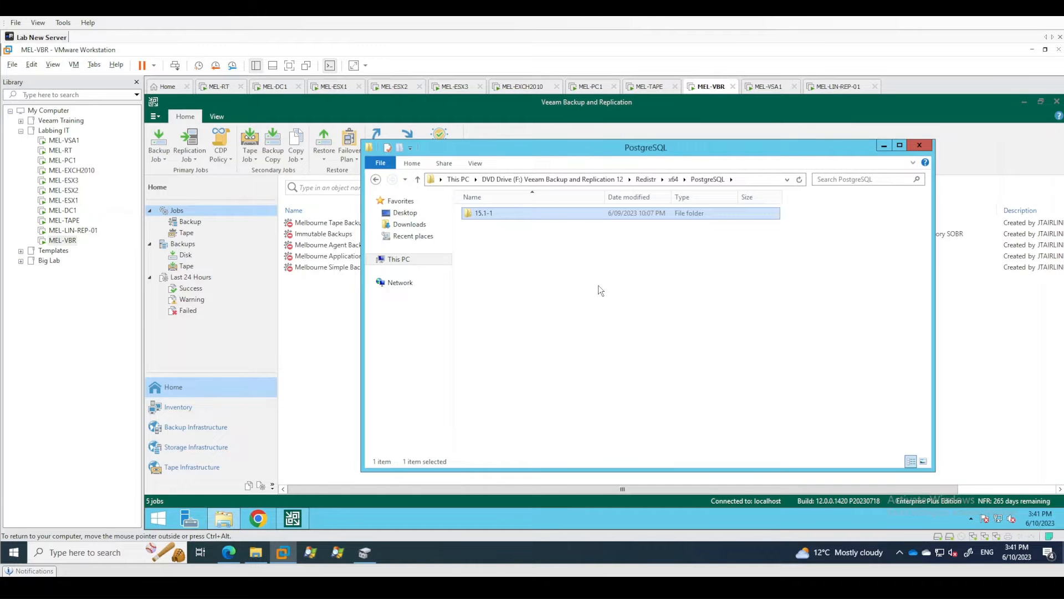
click(527, 237)
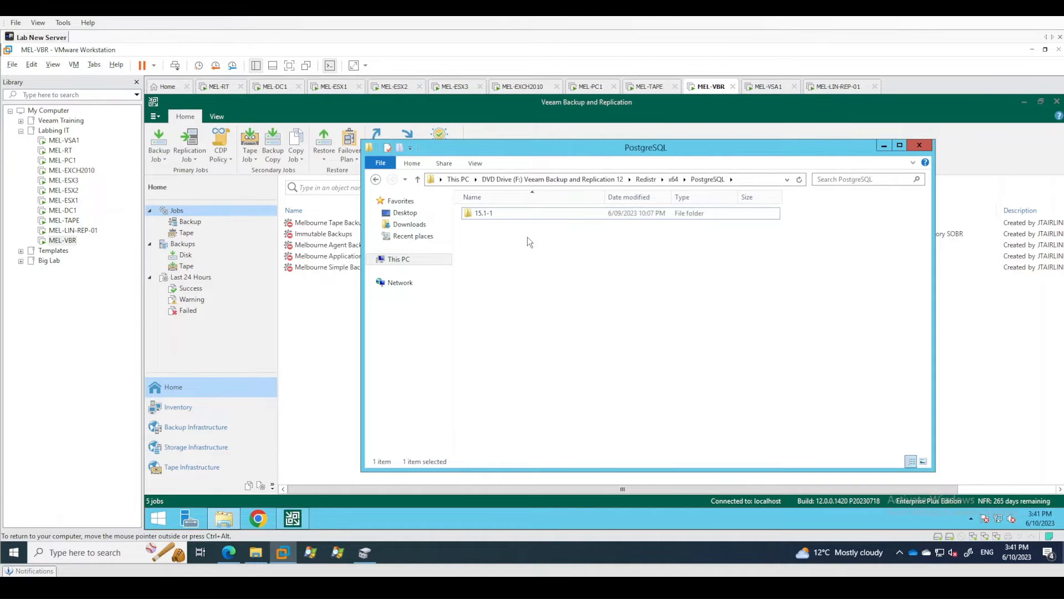
Open the 15.1-1 folder and run postgresql-15.1-1-windows-x64.exe as administrator.
double_click(486, 213)
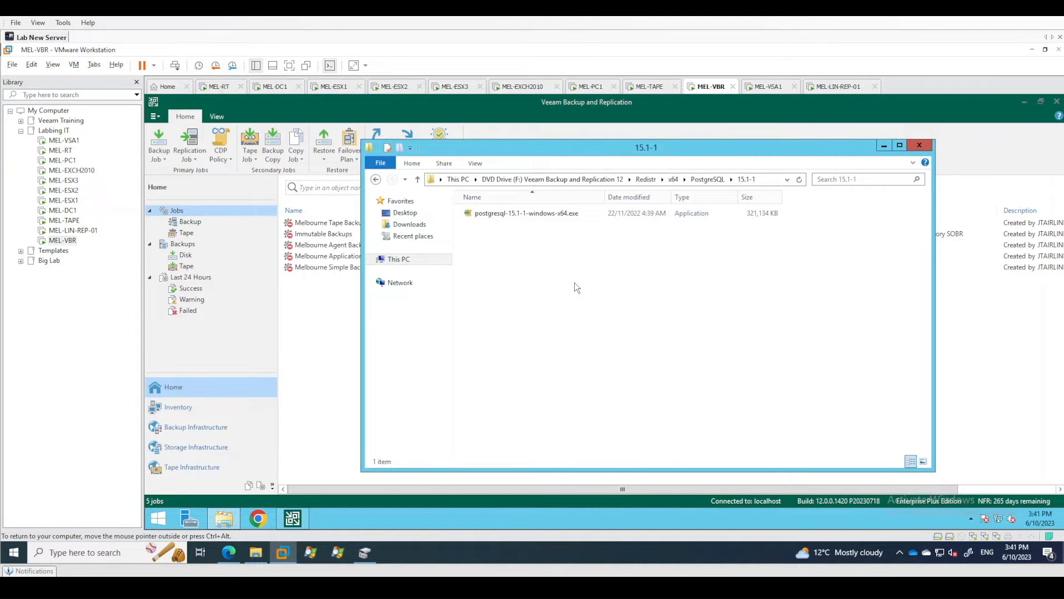
right_click(493, 216)
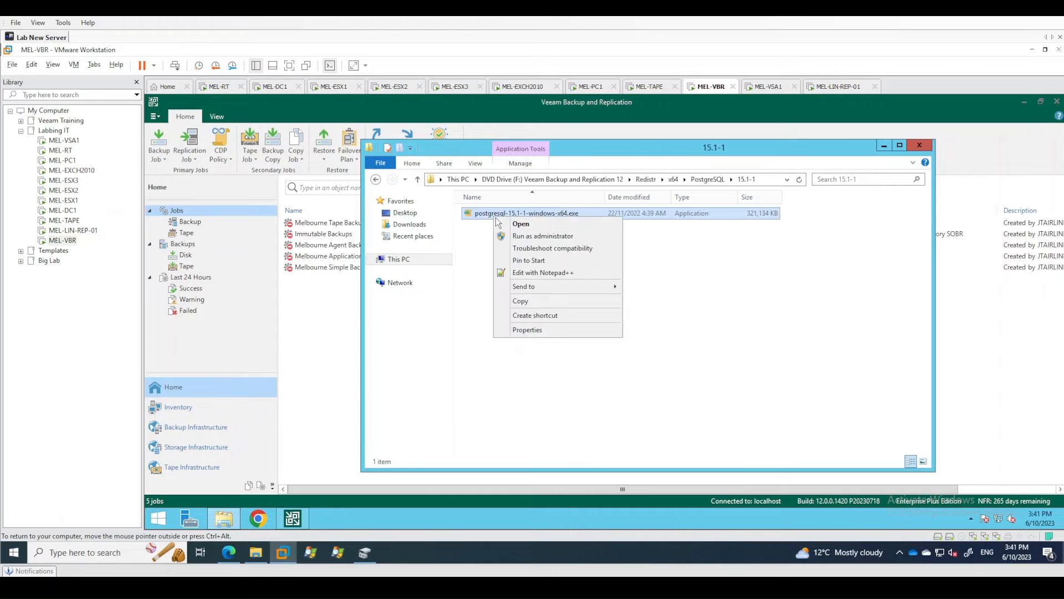
click(521, 236)
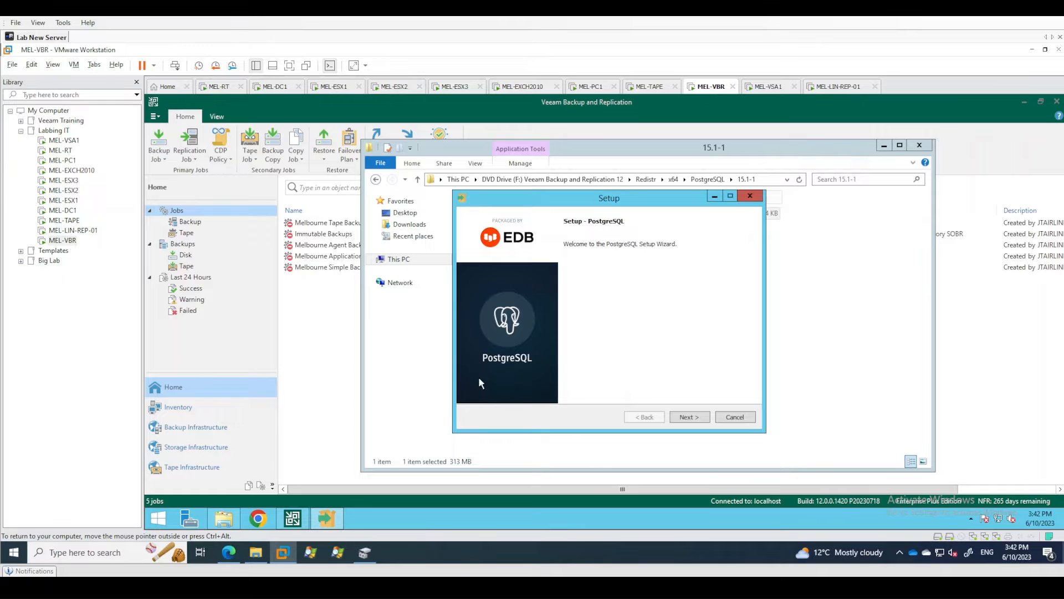
Accept the default PostgreSQL installation and data directories, and exclude Stack Builder from the installed components.
click(690, 418)
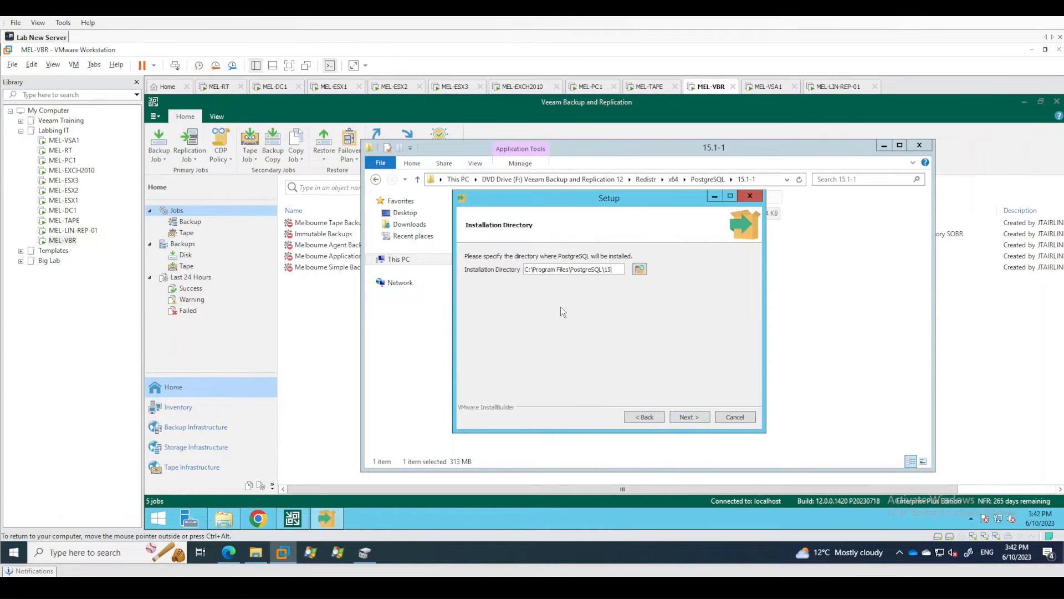
click(691, 419)
click(468, 289)
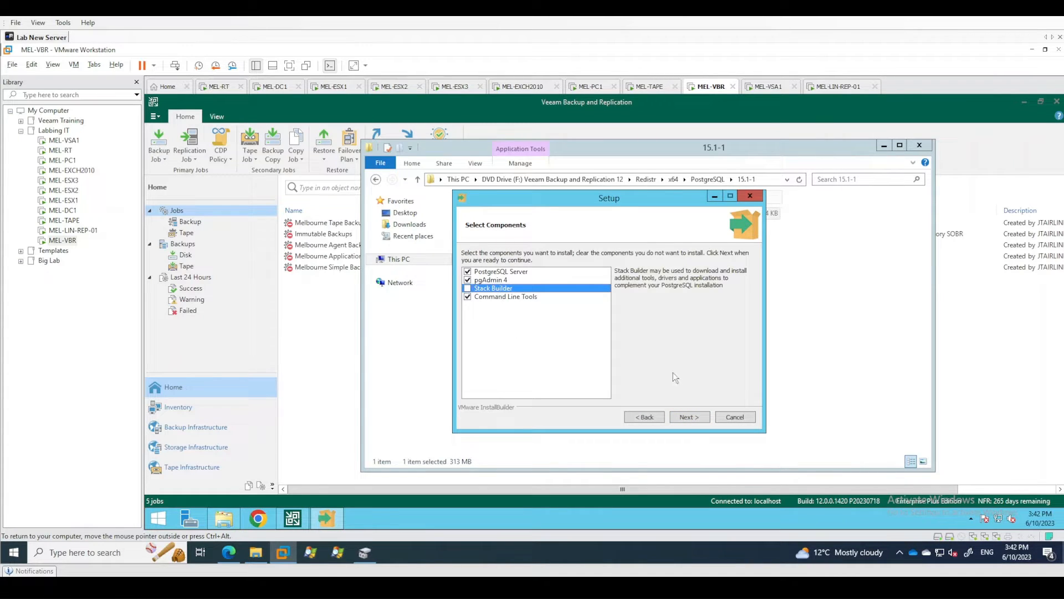
click(690, 422)
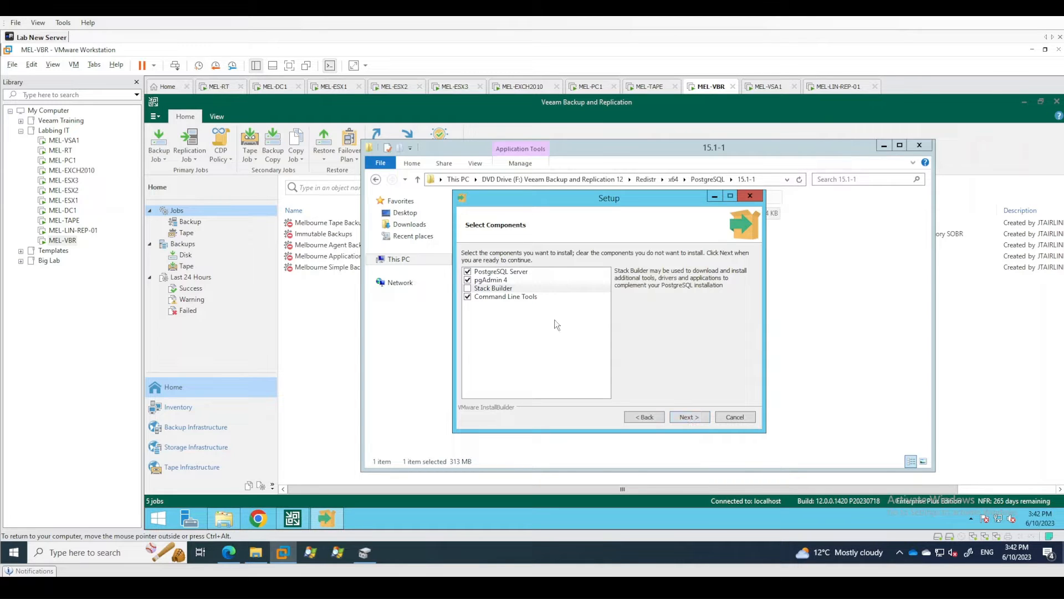
click(690, 417)
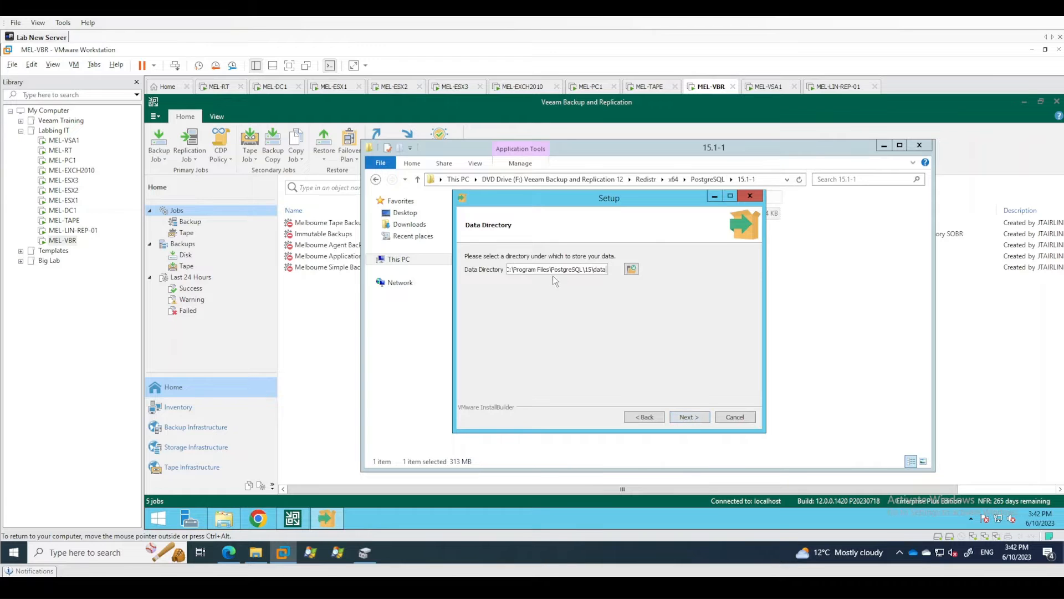
click(690, 417)
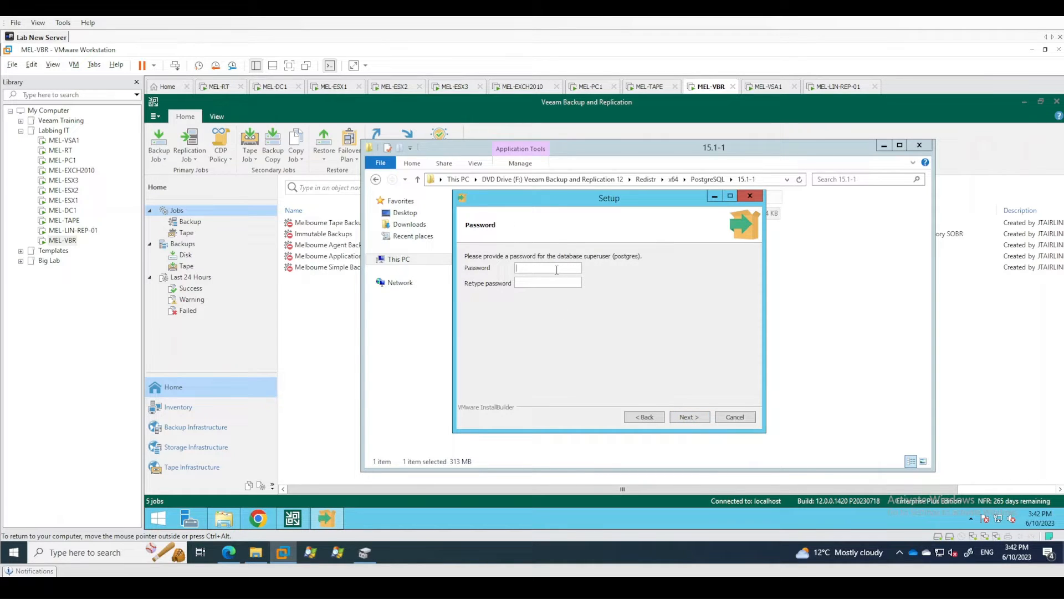
Enter and retype the password for the postgres database superuser, and continue the setup.
text(•••••••••••••)
key(Tab)
text(•••••••••••••)
click(689, 417)
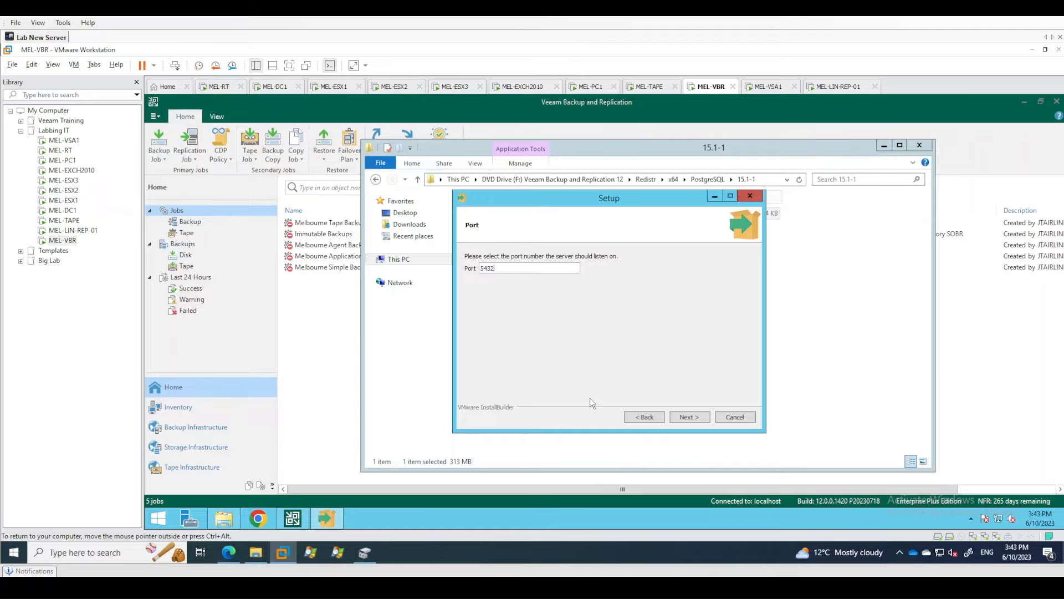
Accept port 5432 and keep the default locale for the new database cluster.
click(680, 417)
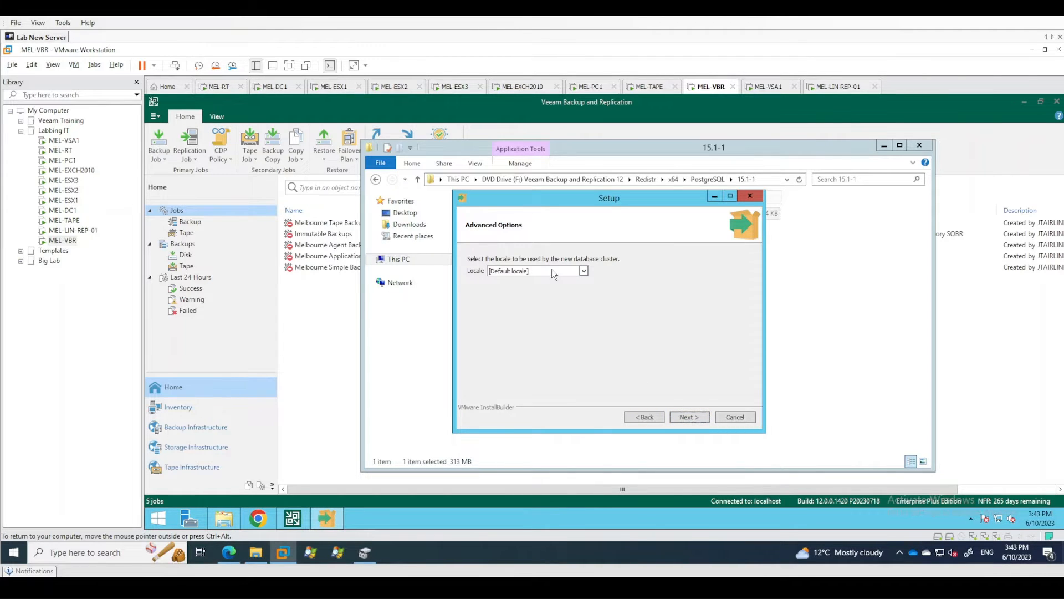
click(584, 271)
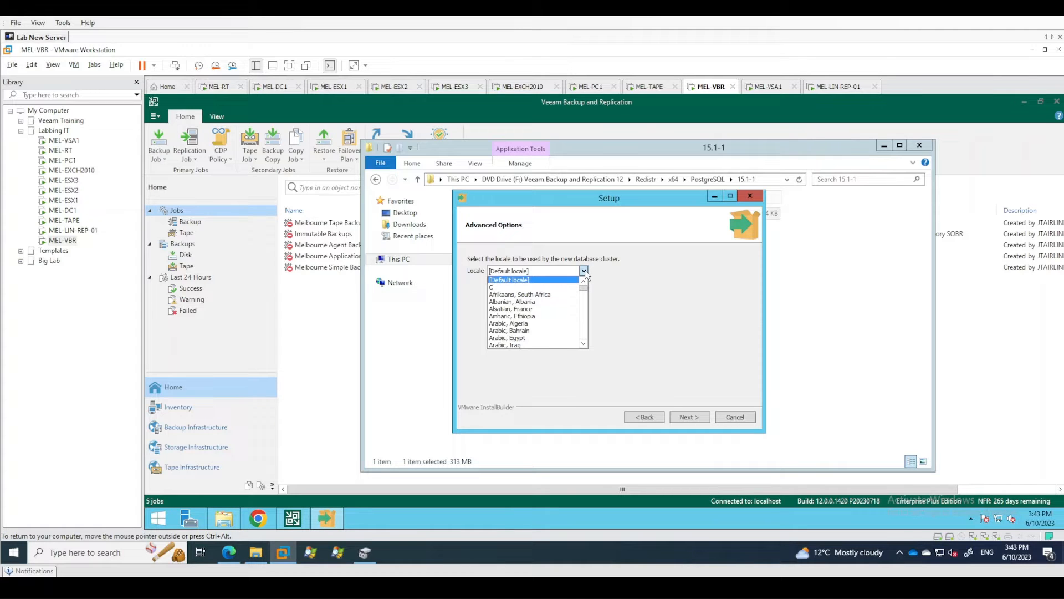
click(584, 270)
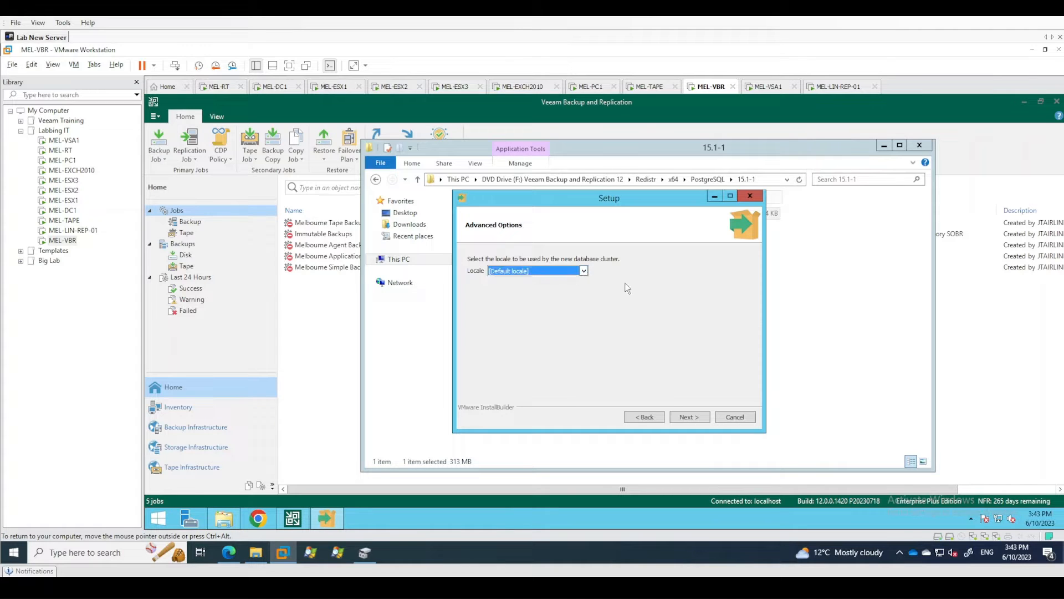
click(686, 422)
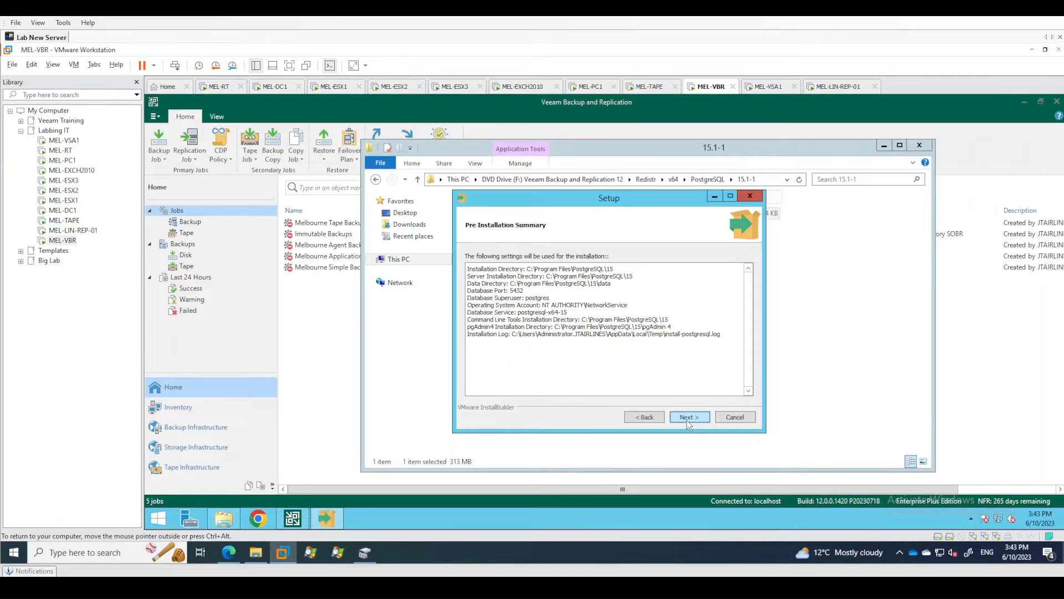
Install PostgreSQL with the summarized settings and finish the setup wizard.
click(688, 421)
click(688, 422)
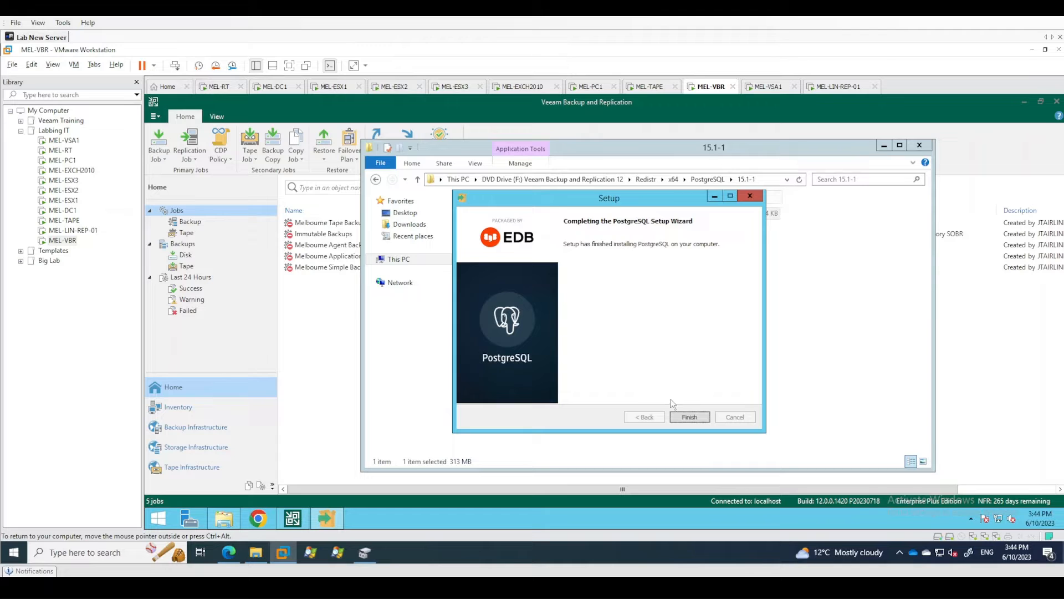
click(689, 417)
click(698, 396)
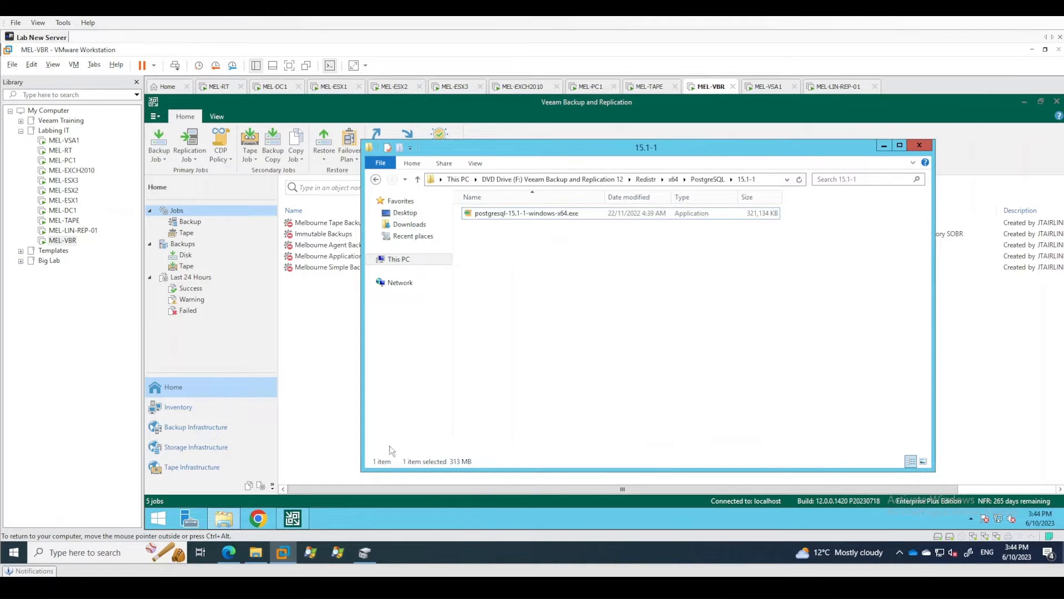
Open pgAdmin 4 and set its master password.
click(158, 521)
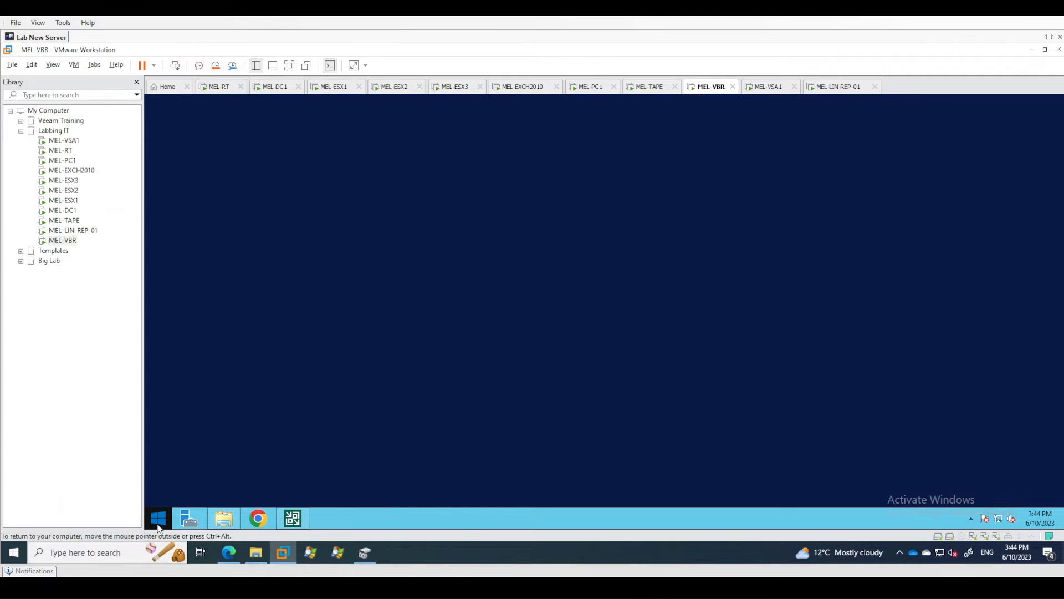
text(pgadmin4)
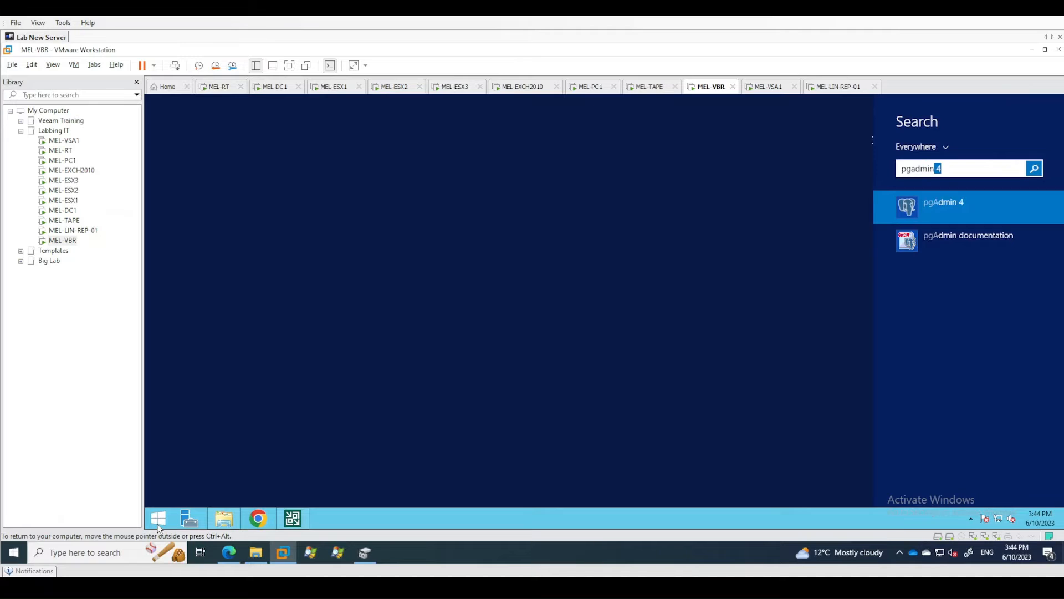
right_click(942, 209)
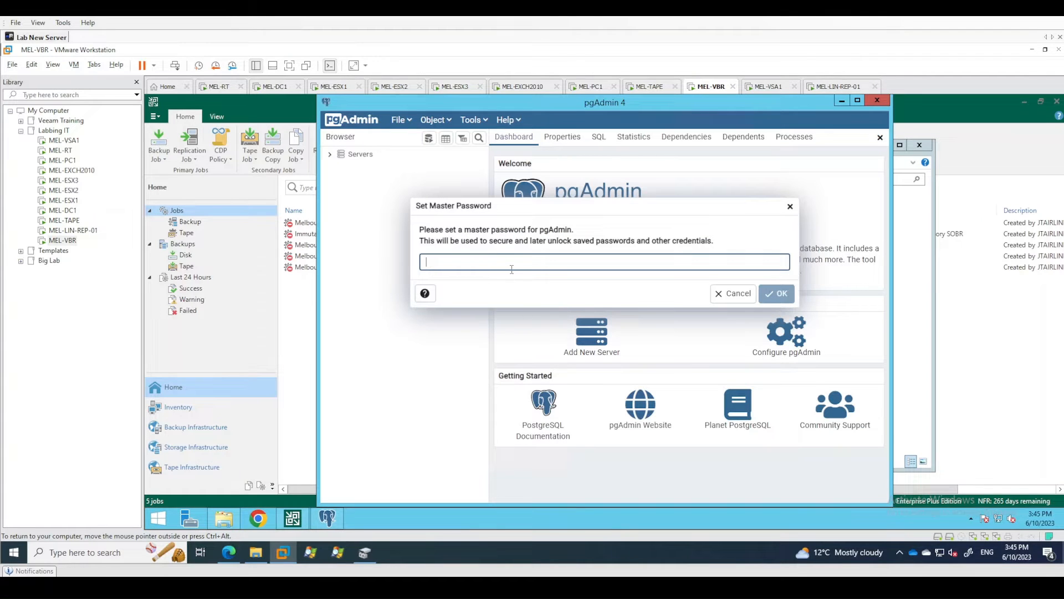
text(•••••••••••)
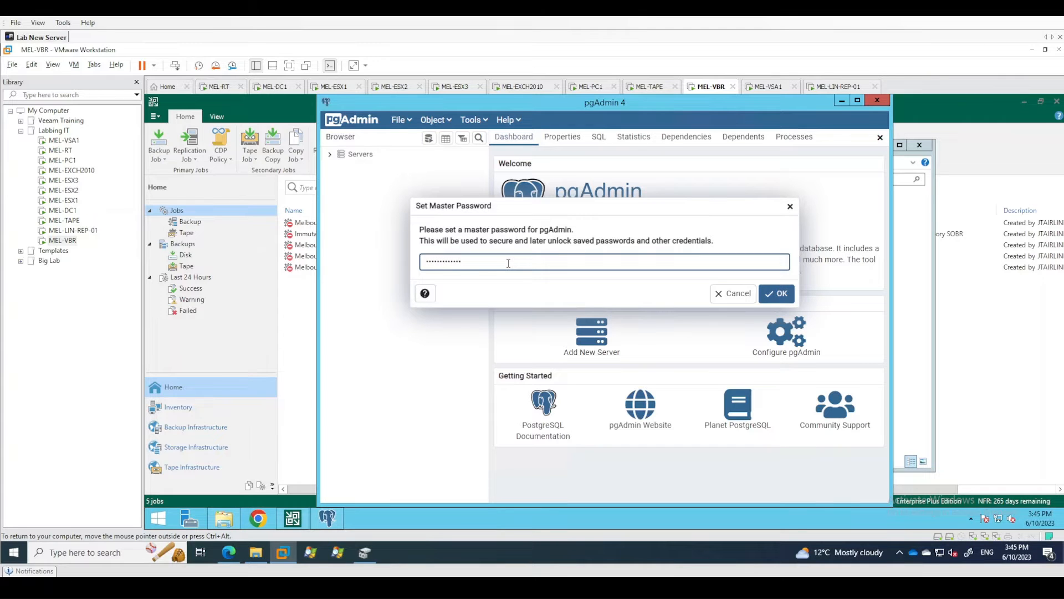
key(Return)
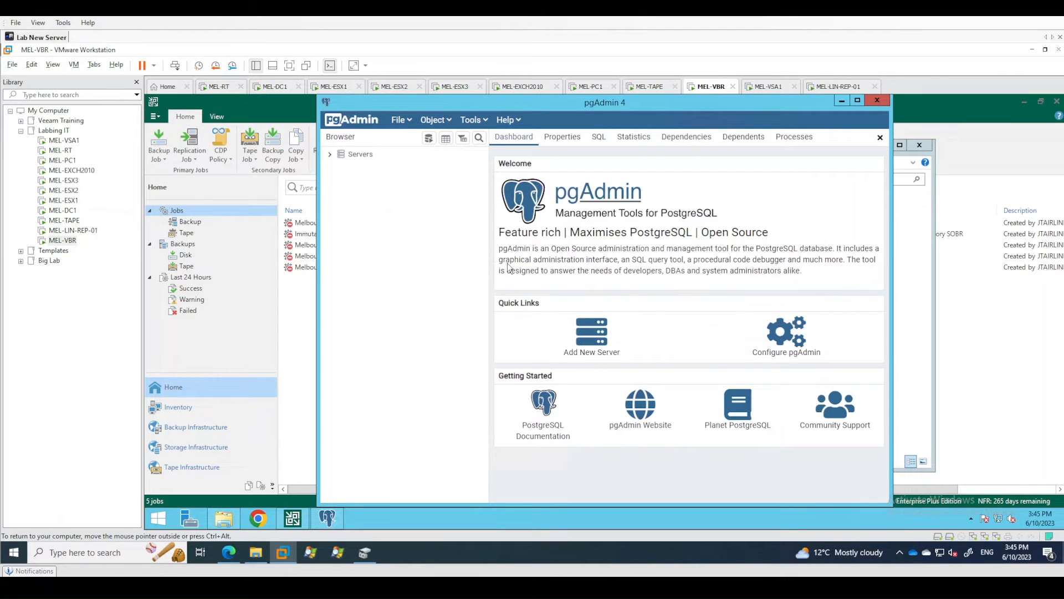
Connect to the PostgreSQL 15 server with the postgres user's password and expand its Login/Group Roles.
click(338, 156)
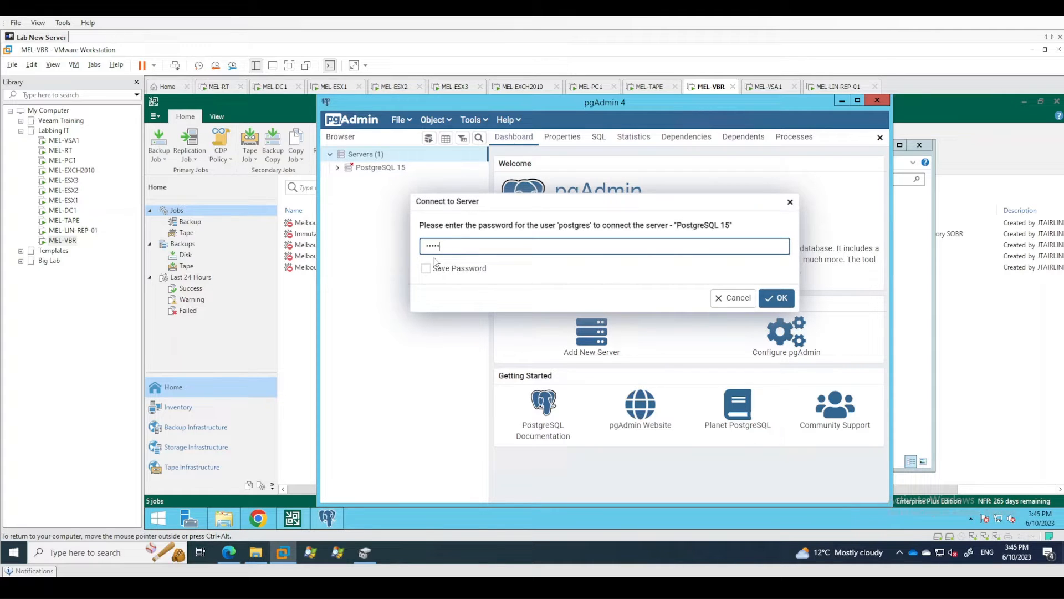
key(Return)
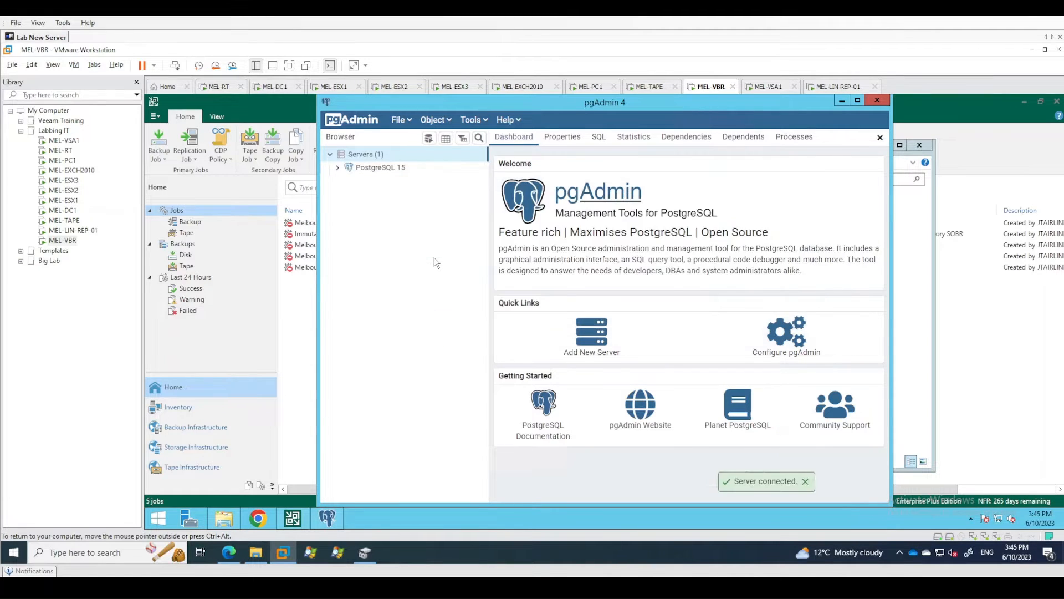
double_click(375, 194)
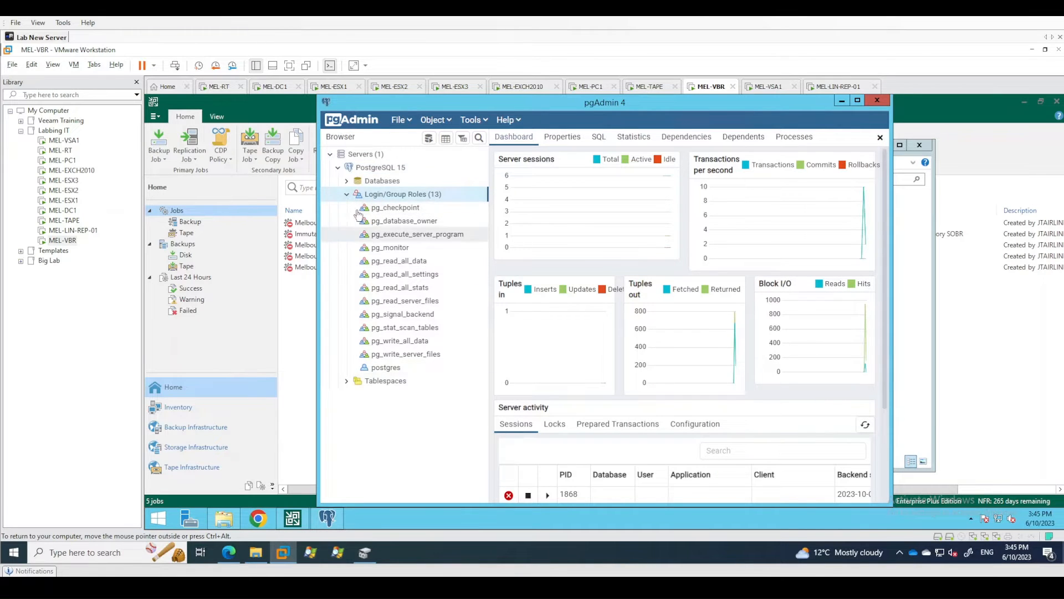
Start creating a login/group role on the PostgreSQL 15 server and name it veeam.
right_click(402, 199)
mouse_move(430, 207)
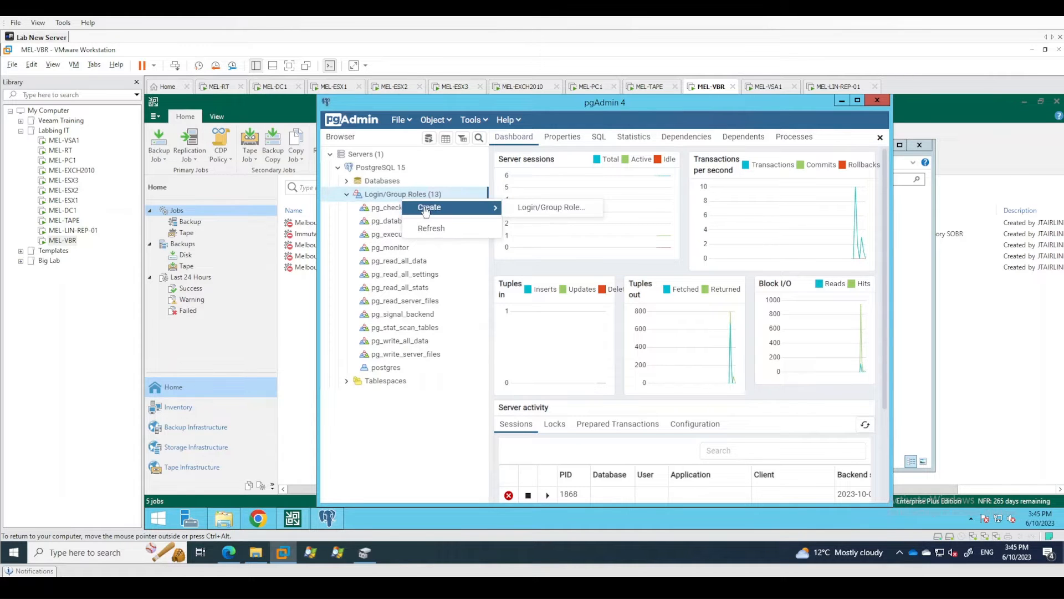
click(539, 207)
text(v)
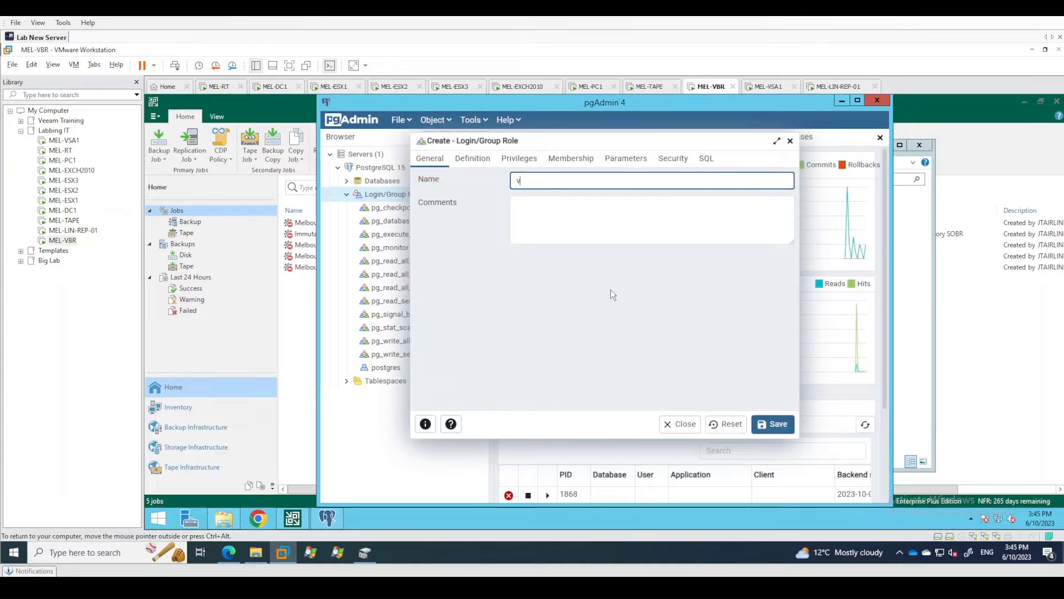
text(eeam)
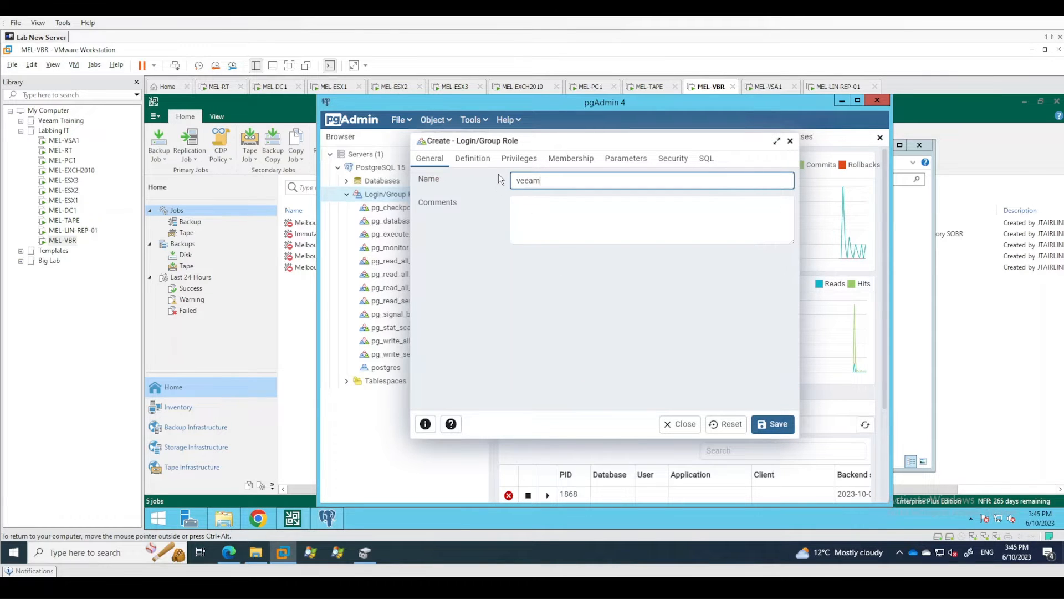
Enter the account password in the definition of the new veeam role.
click(484, 162)
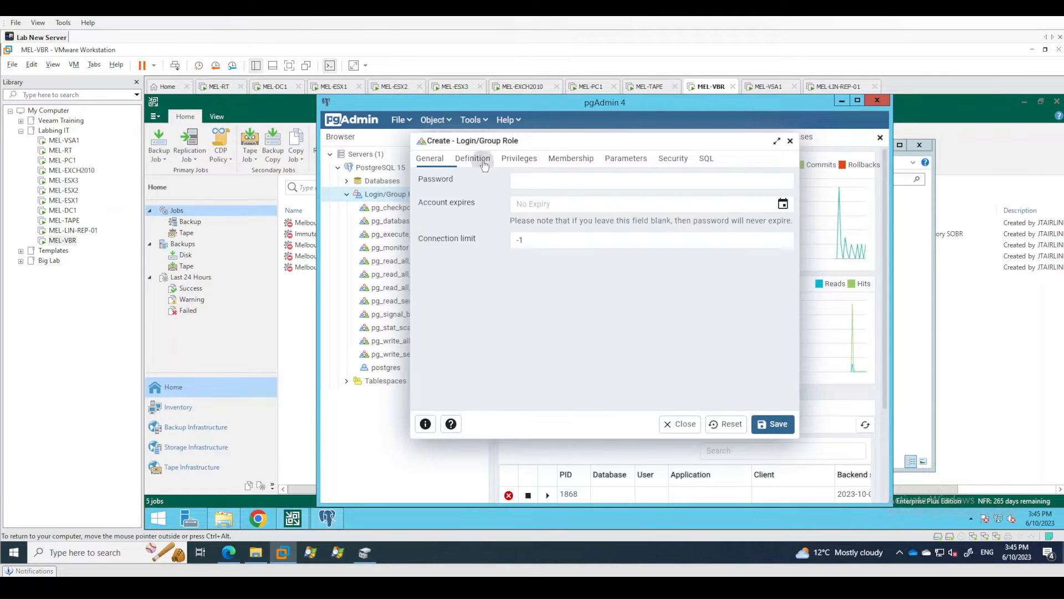
click(532, 181)
text(••••)
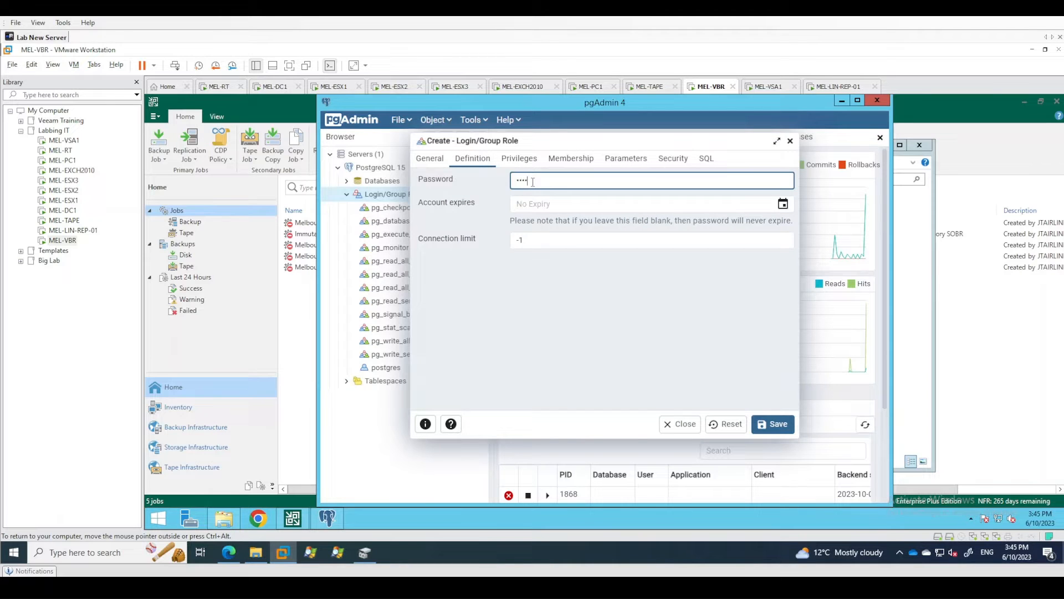
text(••••••)
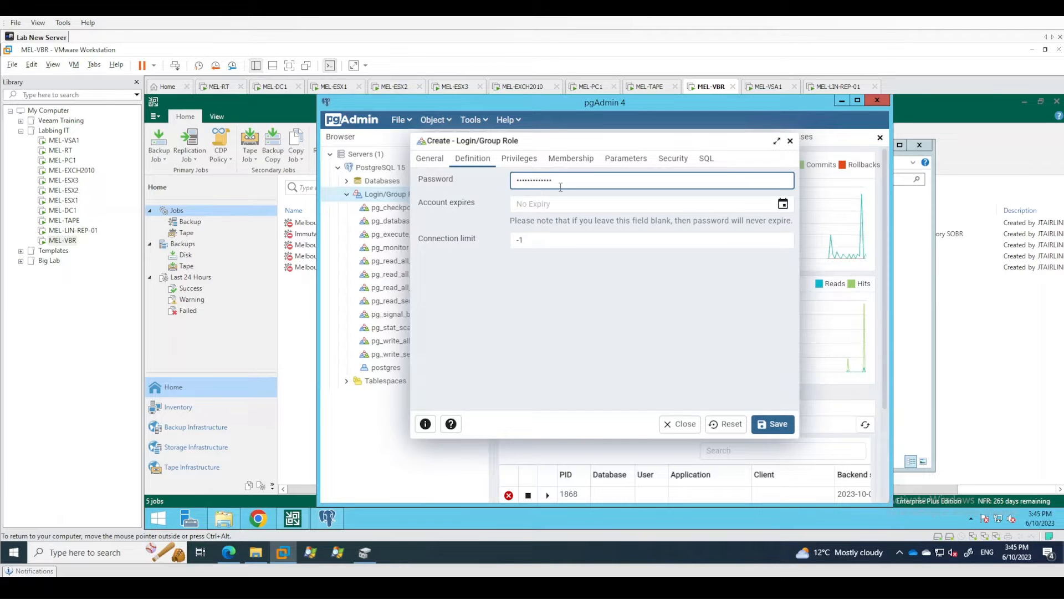
Grant the new role login, superuser and create-databases privileges, leave role creation off, and save the role.
click(532, 164)
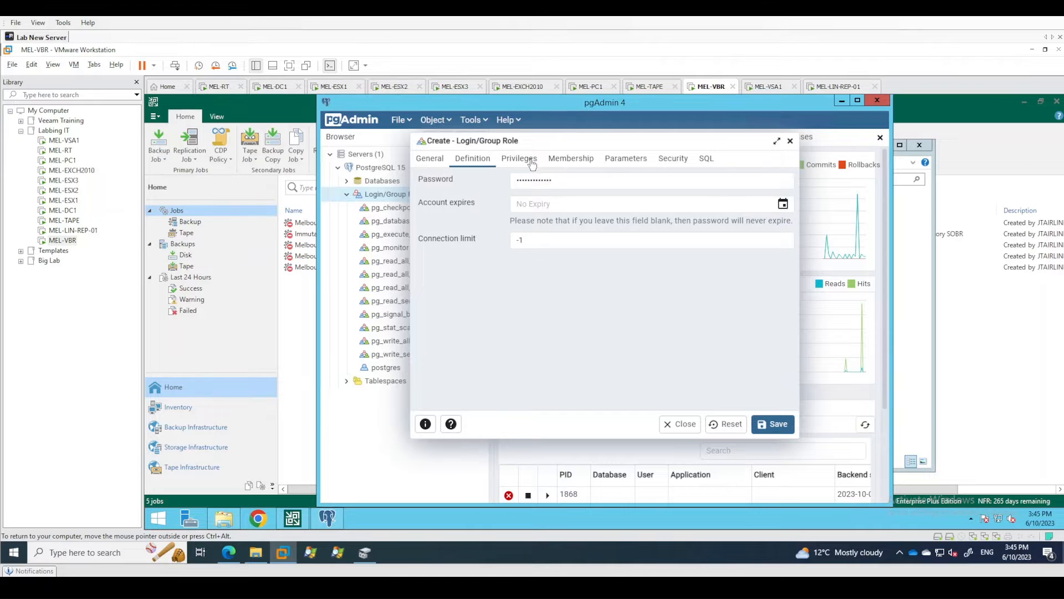
click(530, 188)
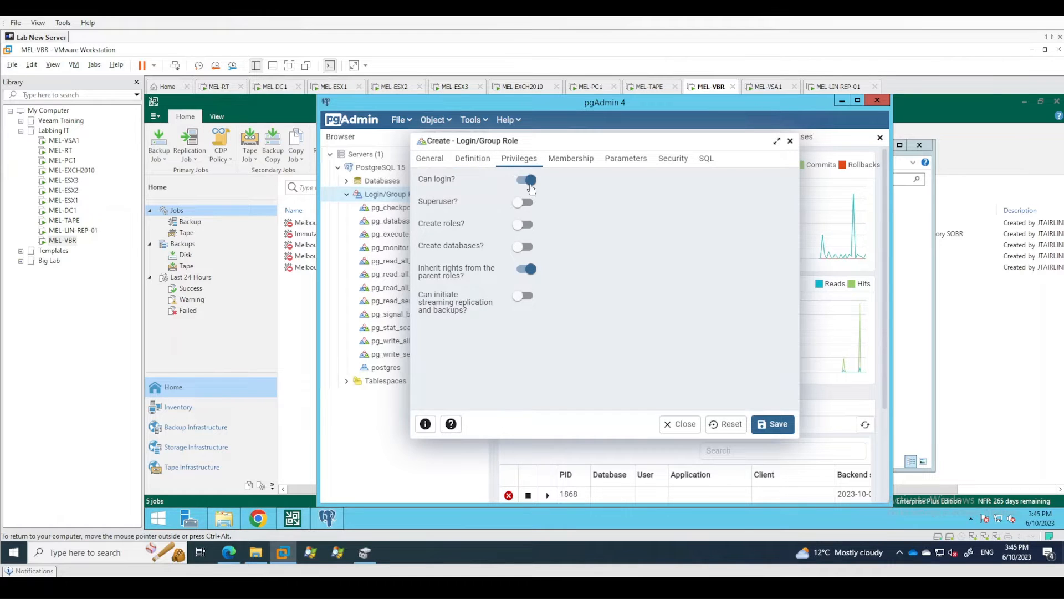
click(526, 202)
click(526, 224)
click(526, 246)
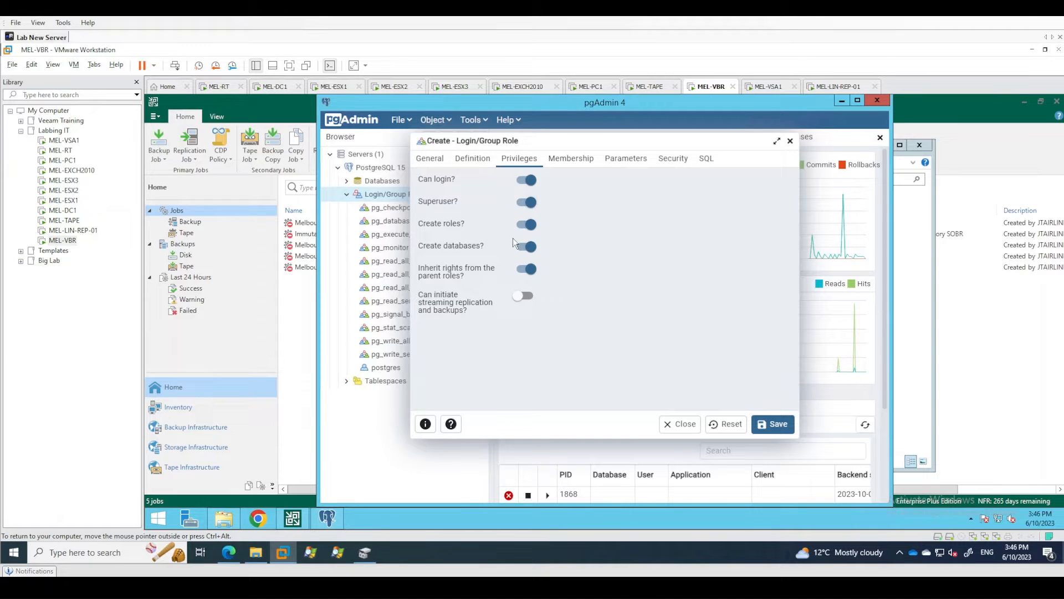
click(524, 225)
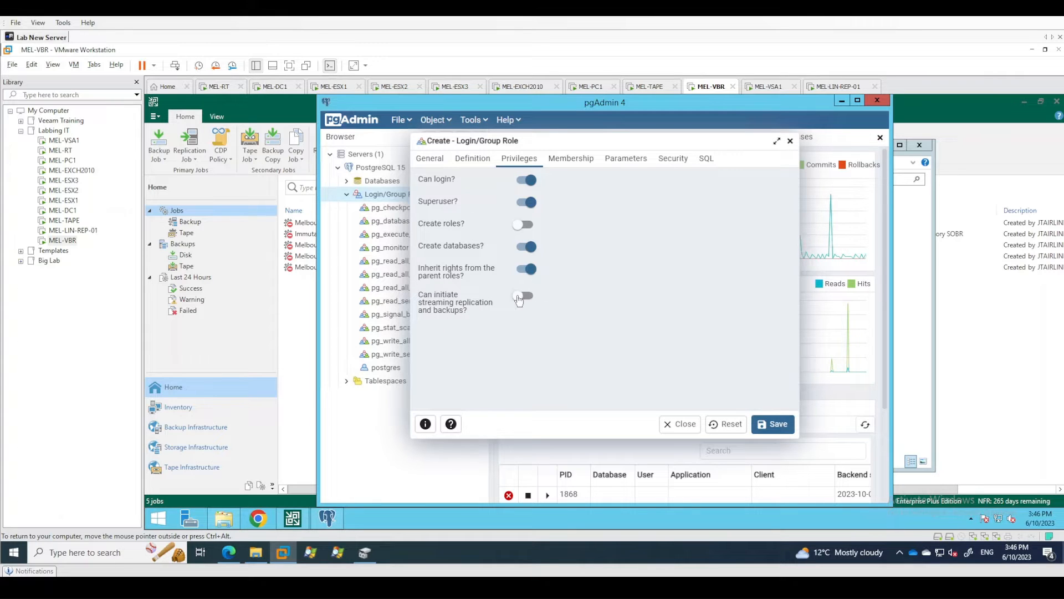
click(776, 424)
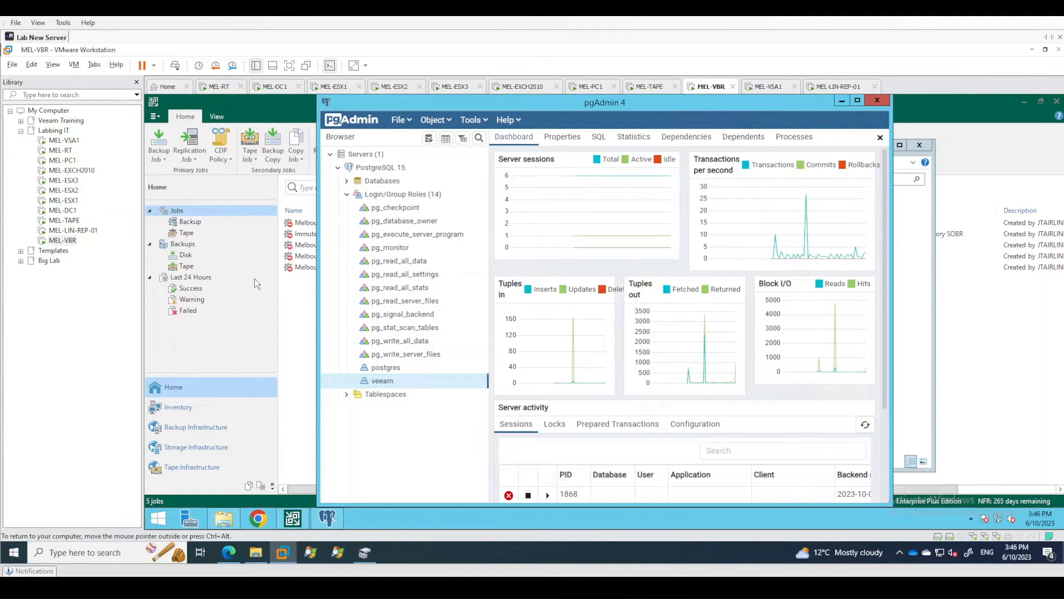
Expand the databases of the PostgreSQL 15 server, then close pgAdmin and the PostgreSQL installer folder.
click(346, 181)
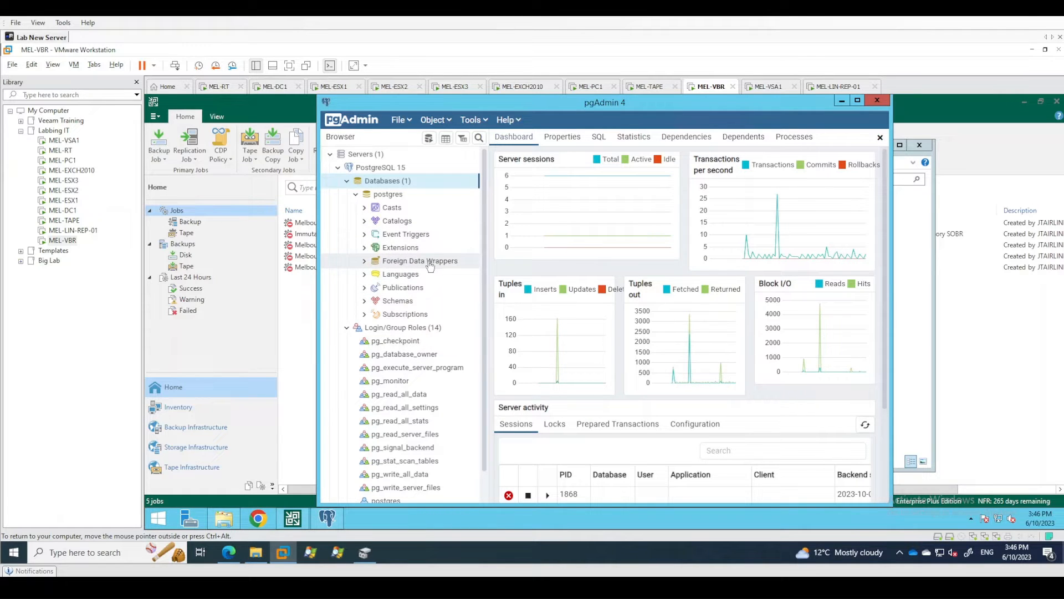
click(878, 102)
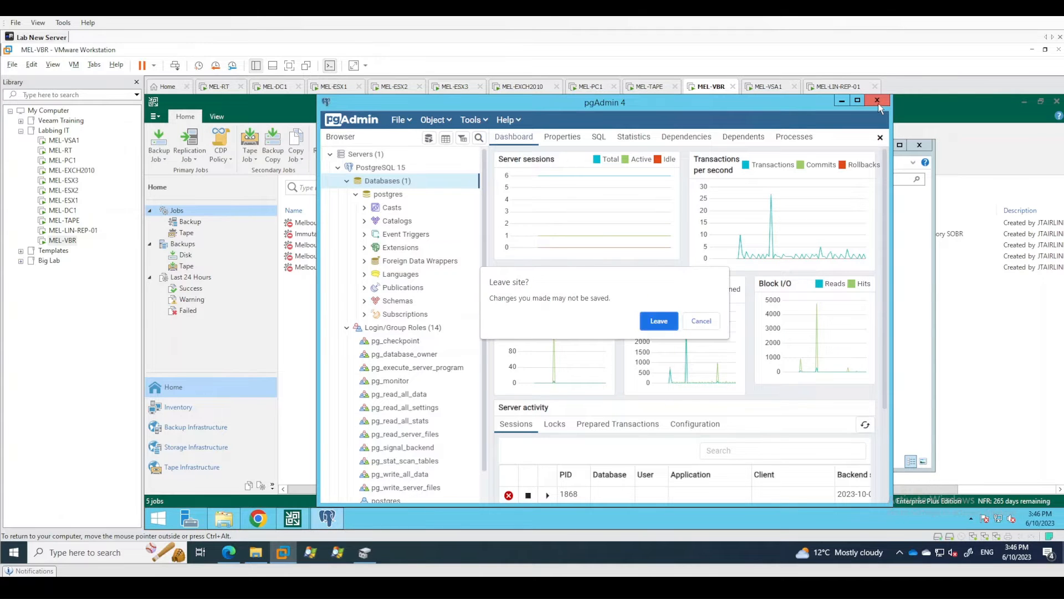
click(659, 321)
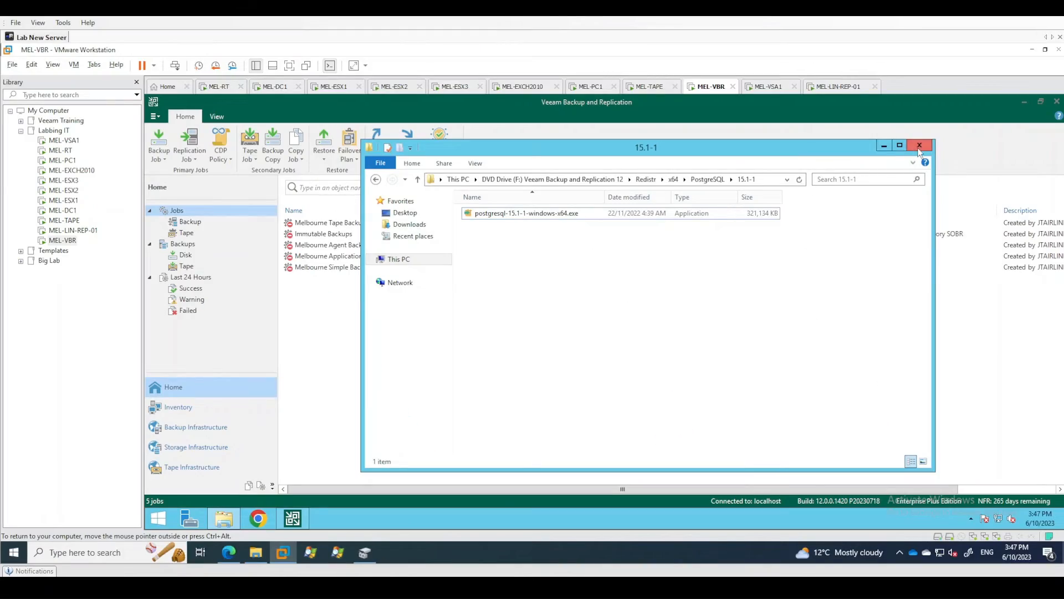
click(919, 147)
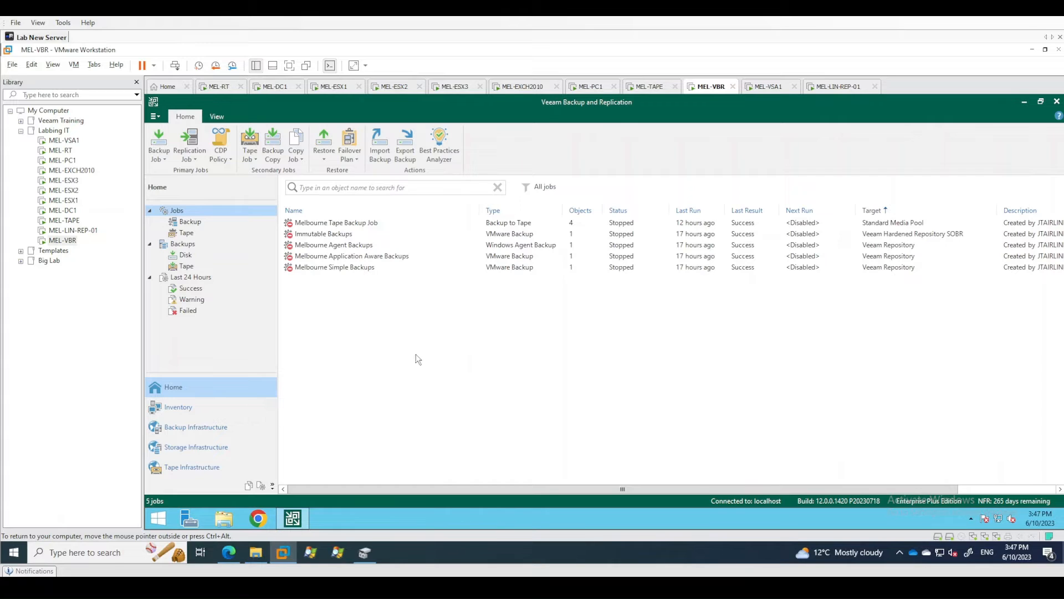
Review the repository, schedule and encryption in the Configuration Backup settings and leave without changes.
click(155, 117)
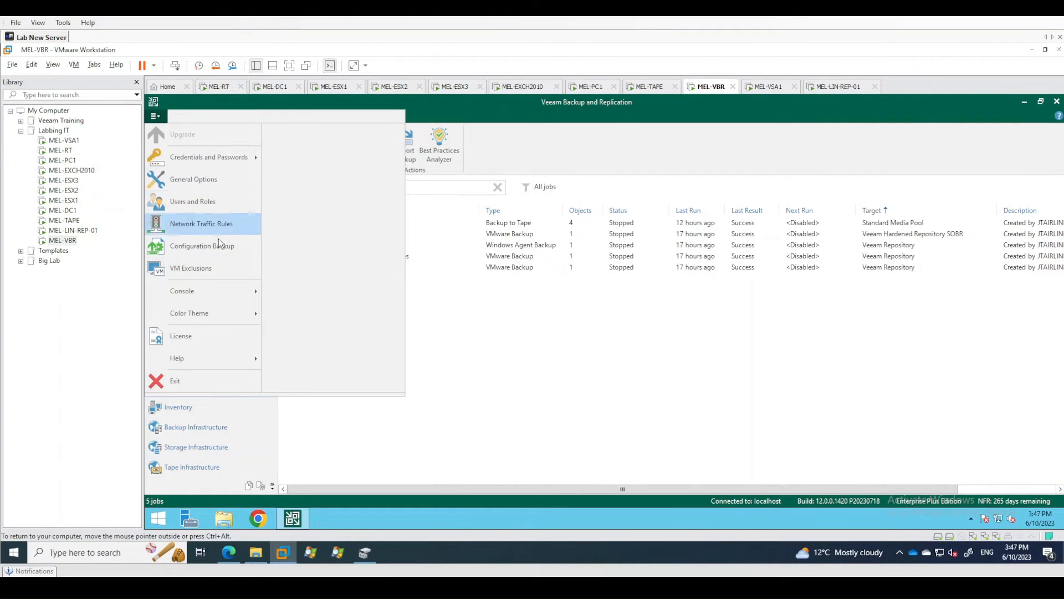
click(201, 251)
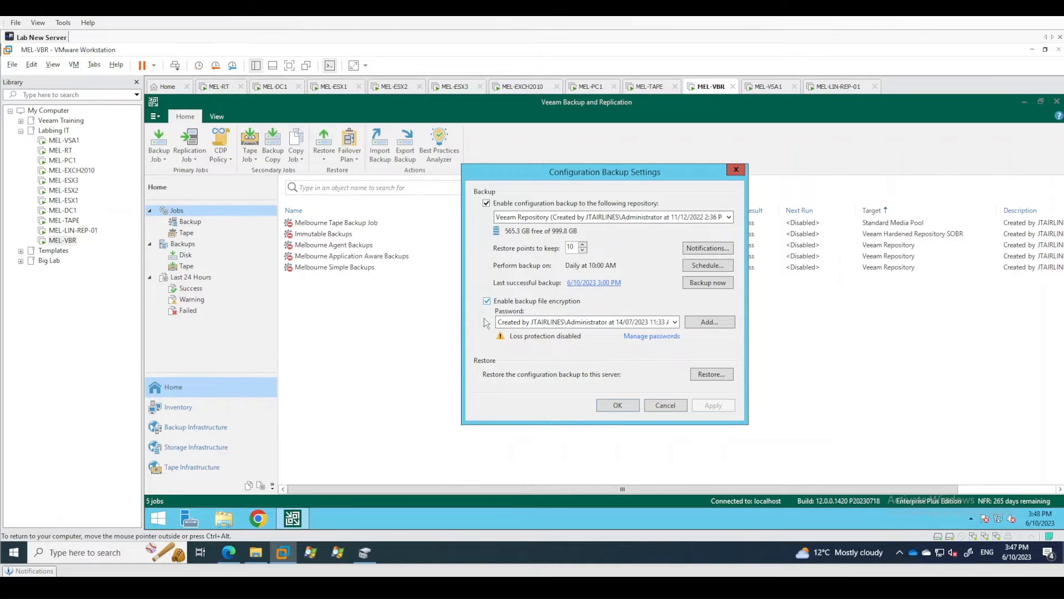
click(665, 405)
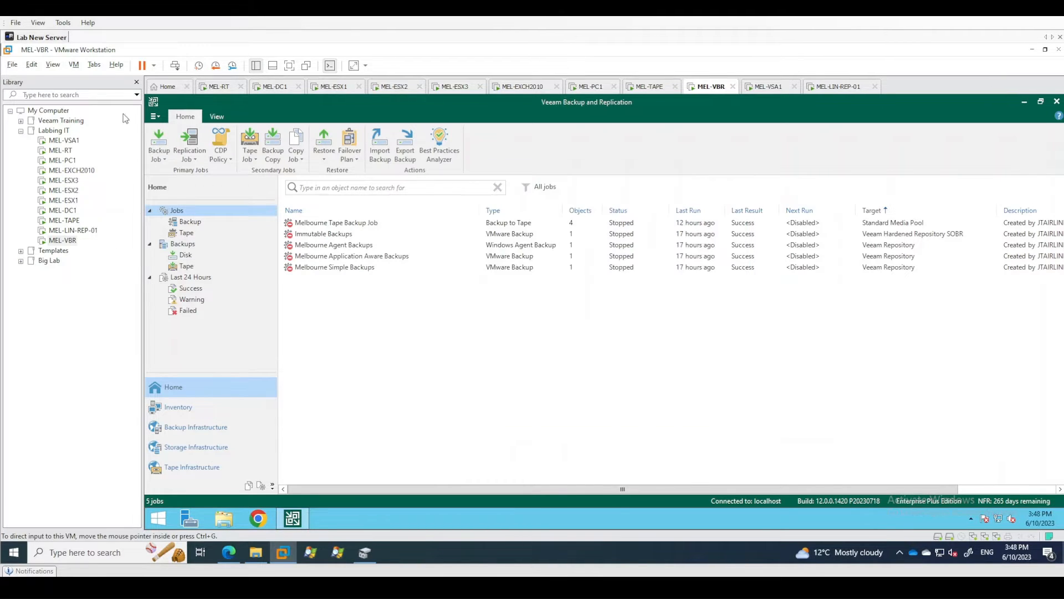
Examine the accounts stored in the Datacenter Credentials manager and leave without changes.
click(155, 116)
mouse_move(189, 160)
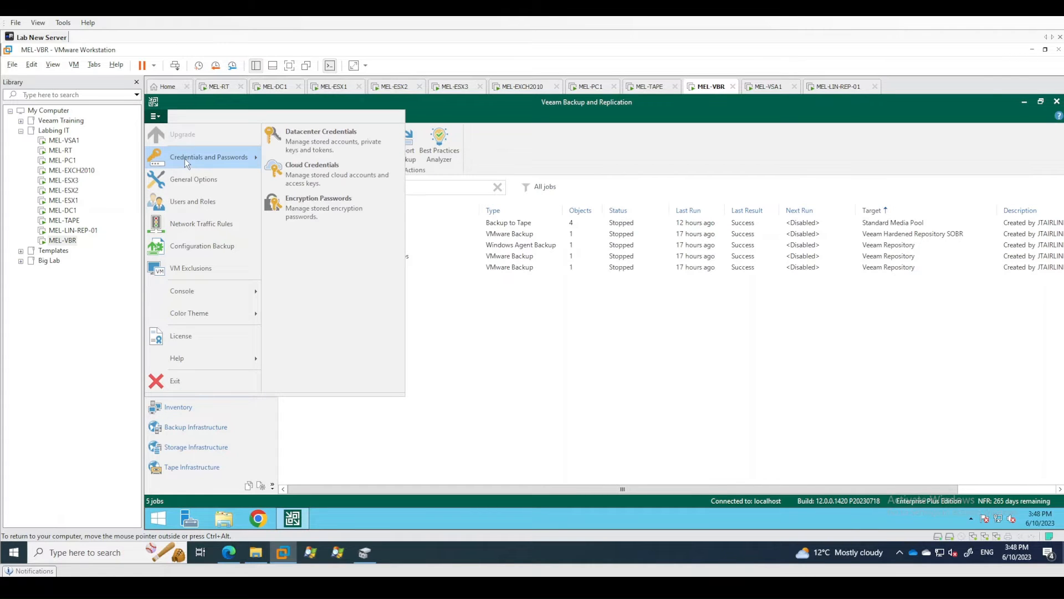
click(308, 133)
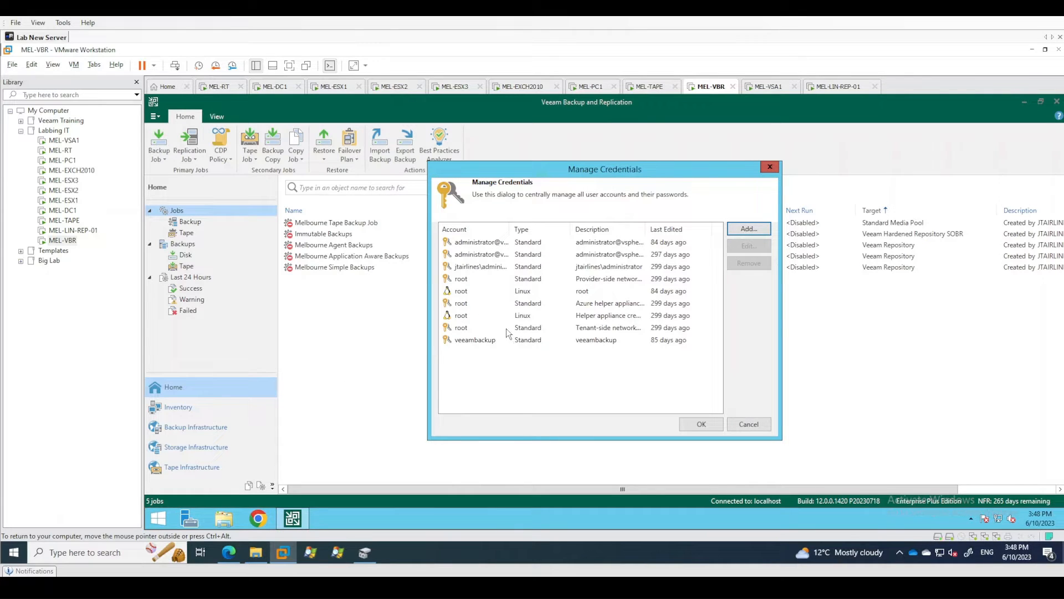
click(521, 288)
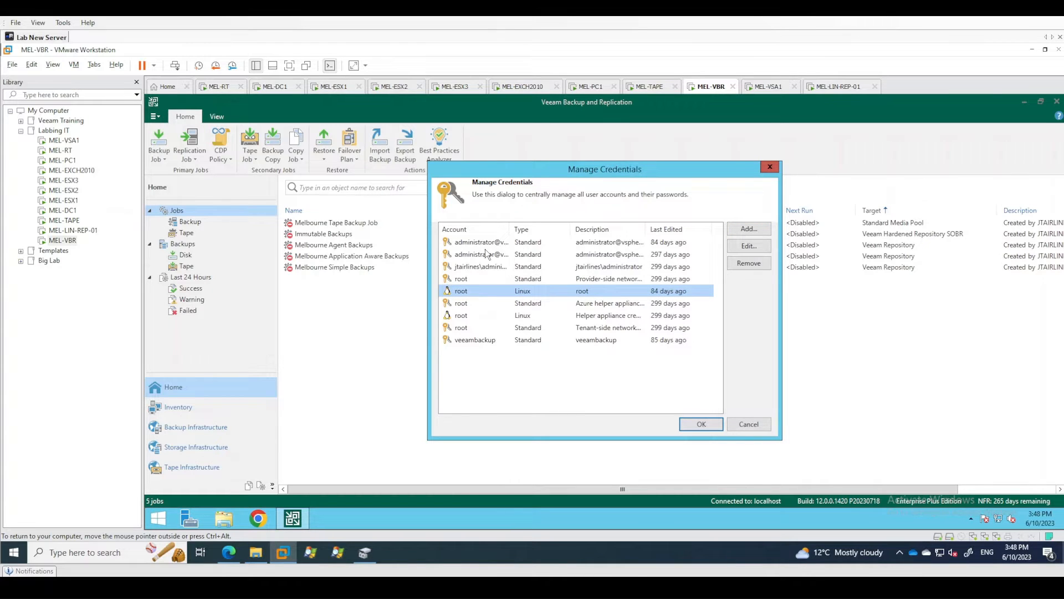
click(518, 378)
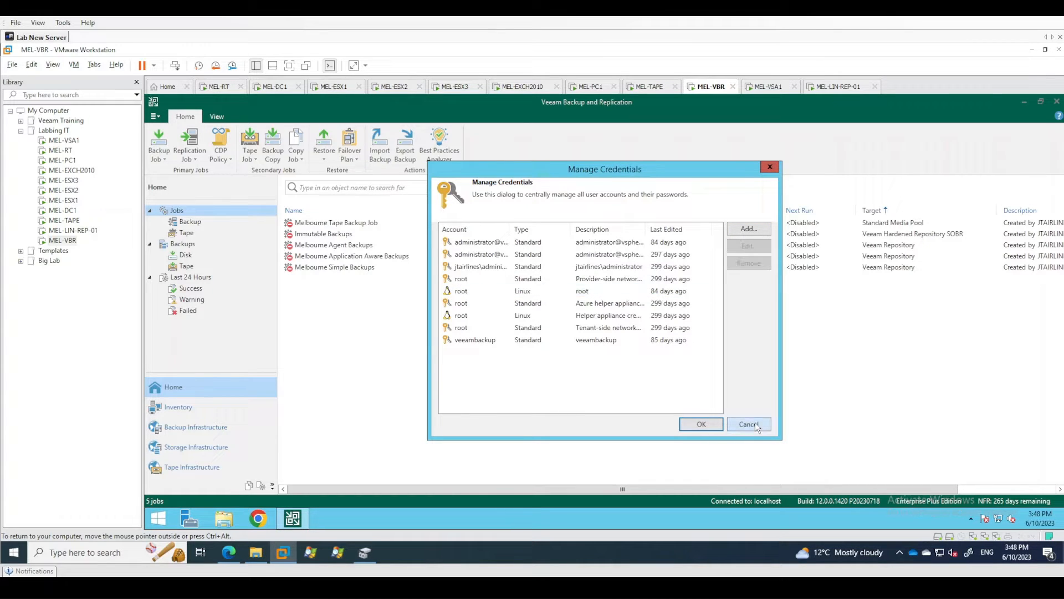
click(751, 424)
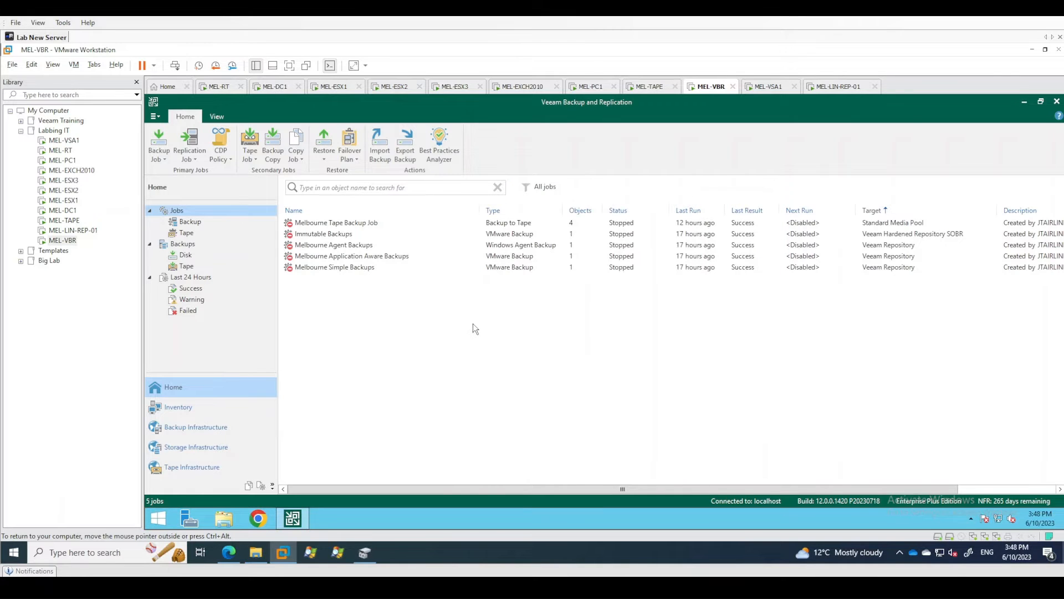
Reopen the Configuration Backup settings and run an encrypted configuration backup to the Veeam Repository immediately.
click(155, 117)
click(203, 244)
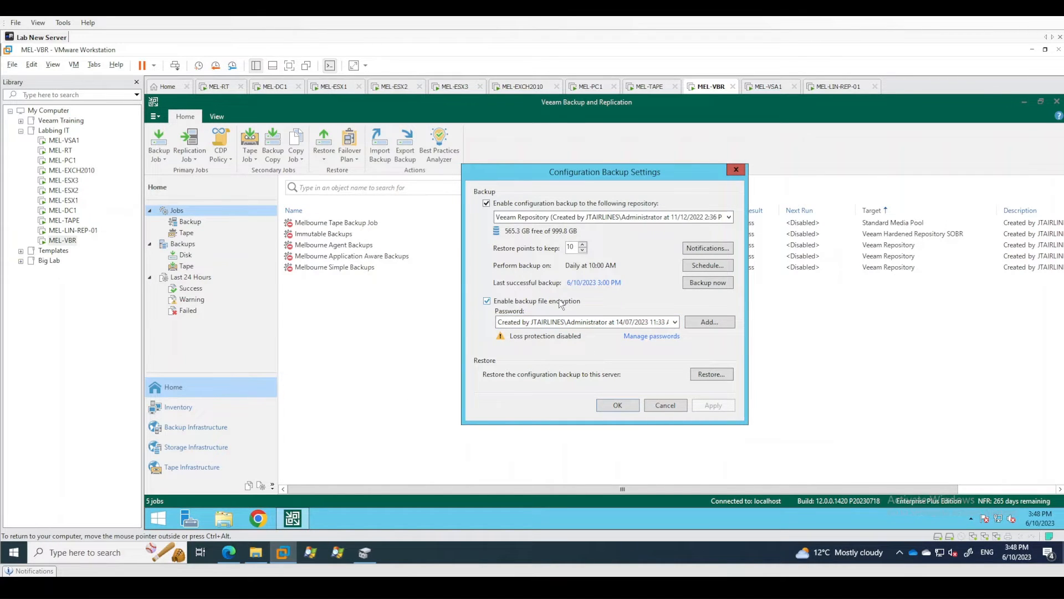
click(700, 284)
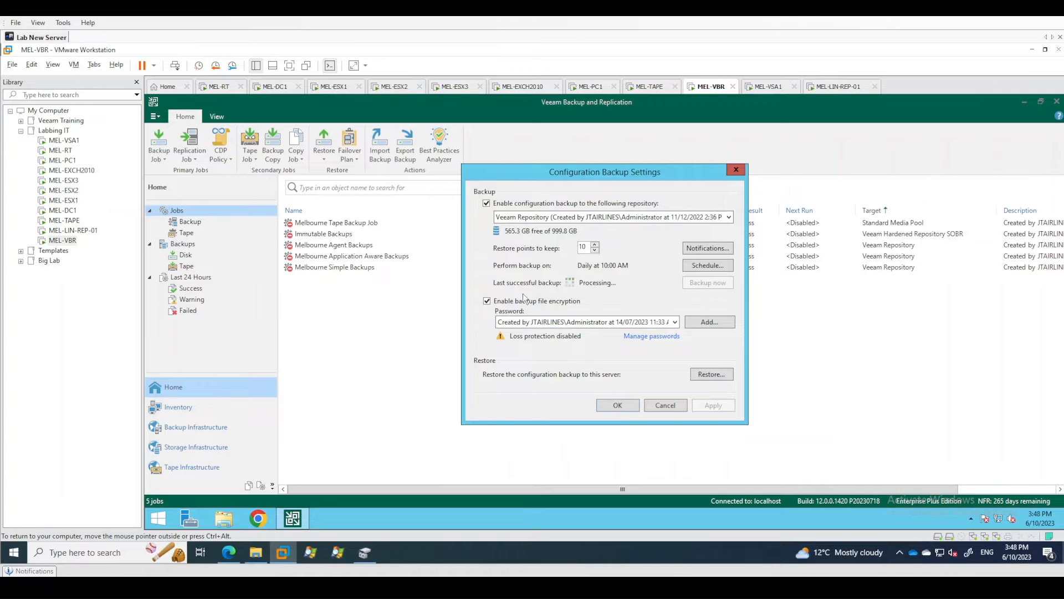
Check the newest configuration backup file in D:\Backups\VeeamConfigBackup\MEL-VBR and close the folder.
click(224, 518)
double_click(651, 302)
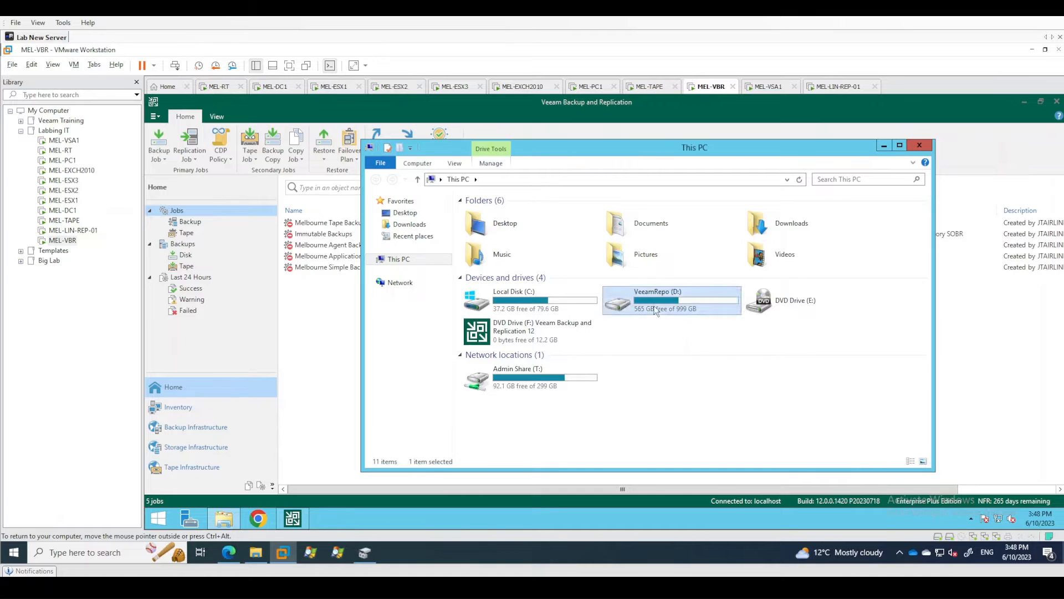
double_click(481, 214)
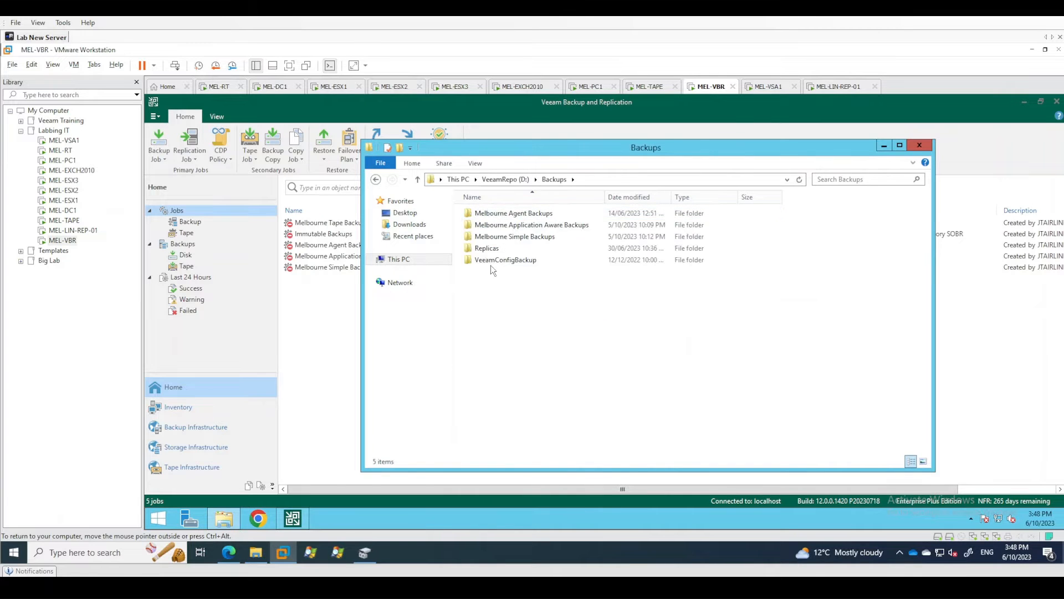
double_click(490, 259)
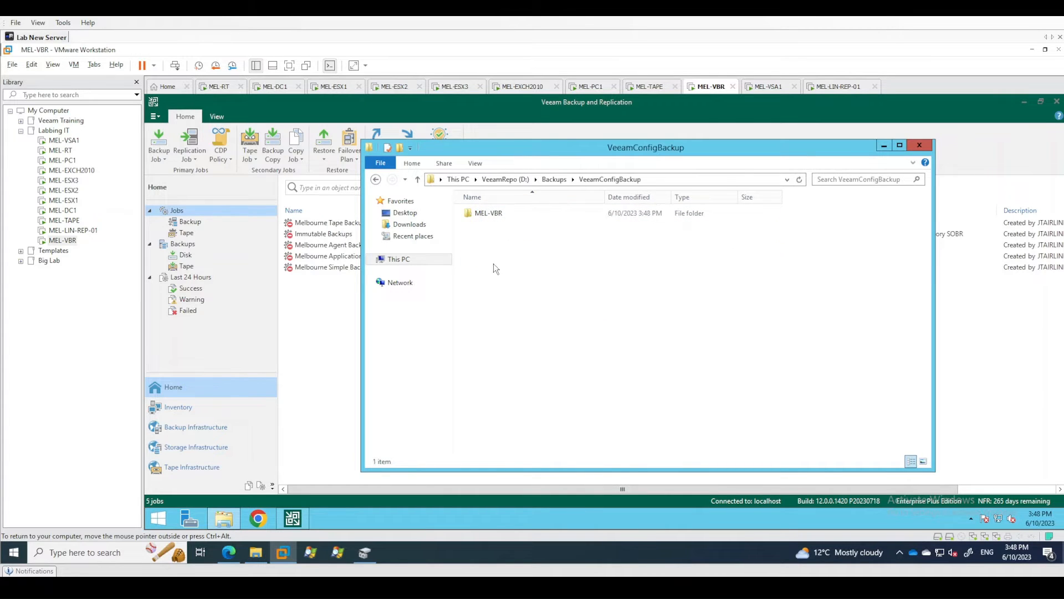
double_click(488, 214)
click(657, 321)
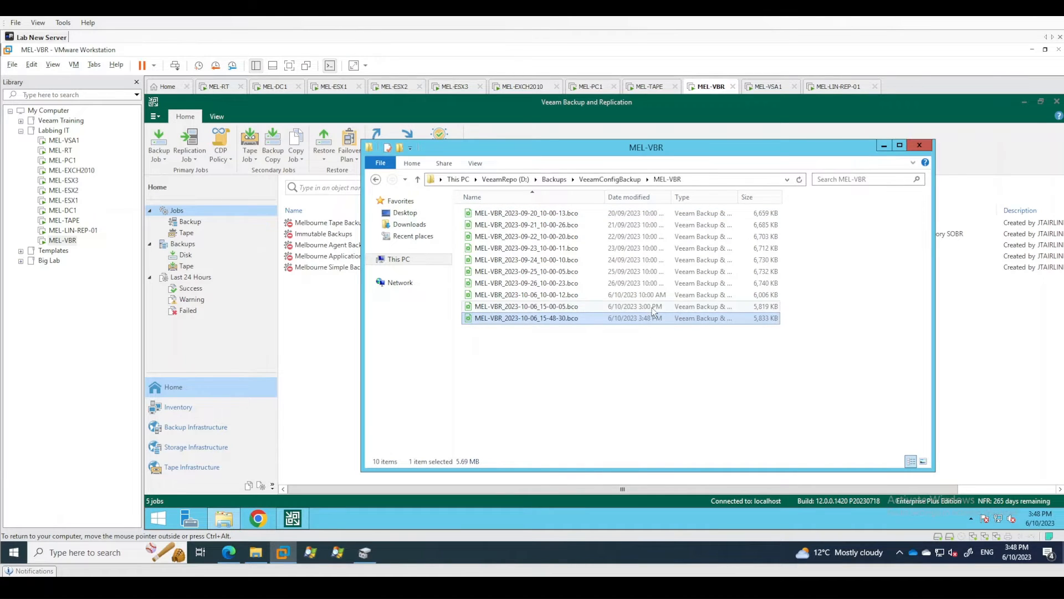
click(652, 308)
click(658, 319)
click(693, 373)
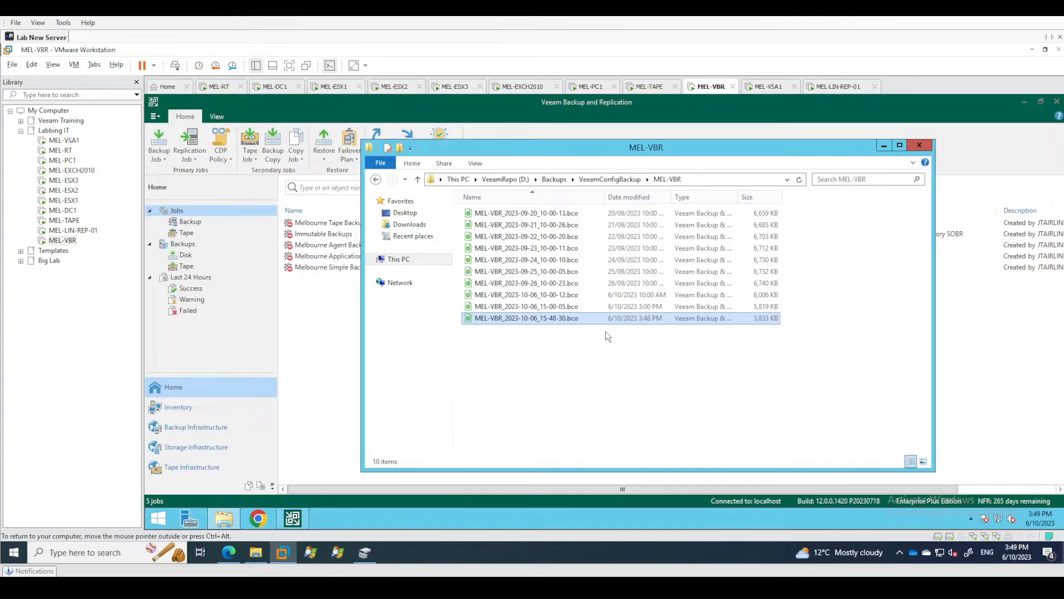
click(919, 146)
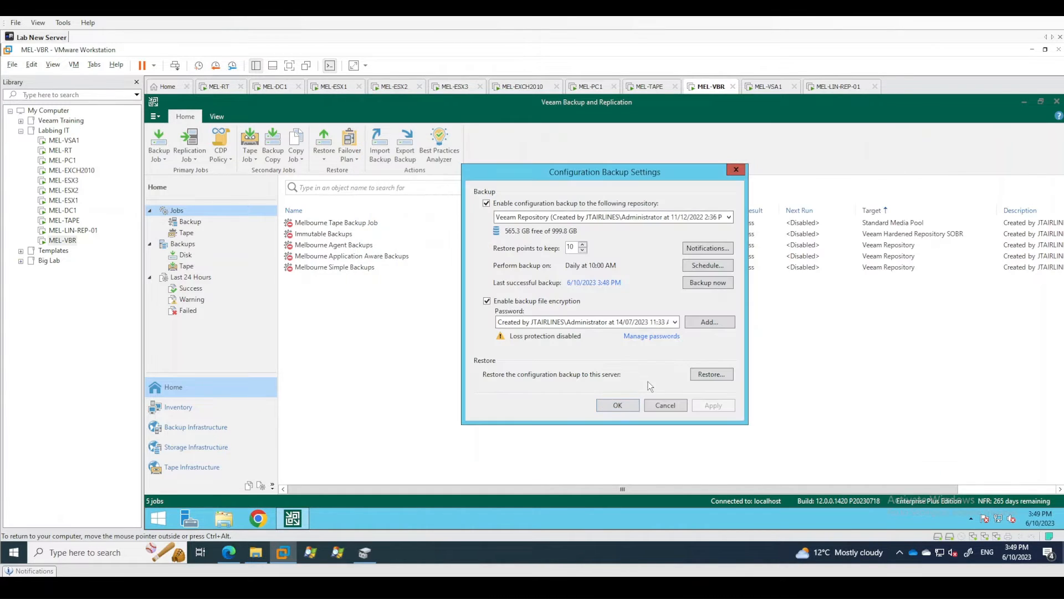
Close the Configuration Backup settings and the Veeam console, and launch the Configuration Restore tool.
click(626, 409)
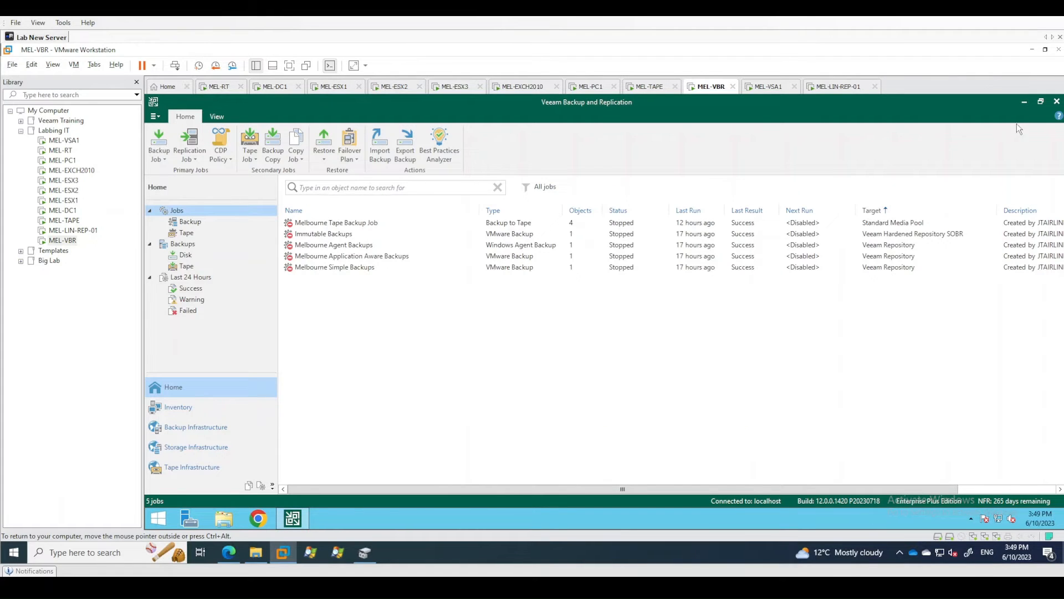
click(1057, 102)
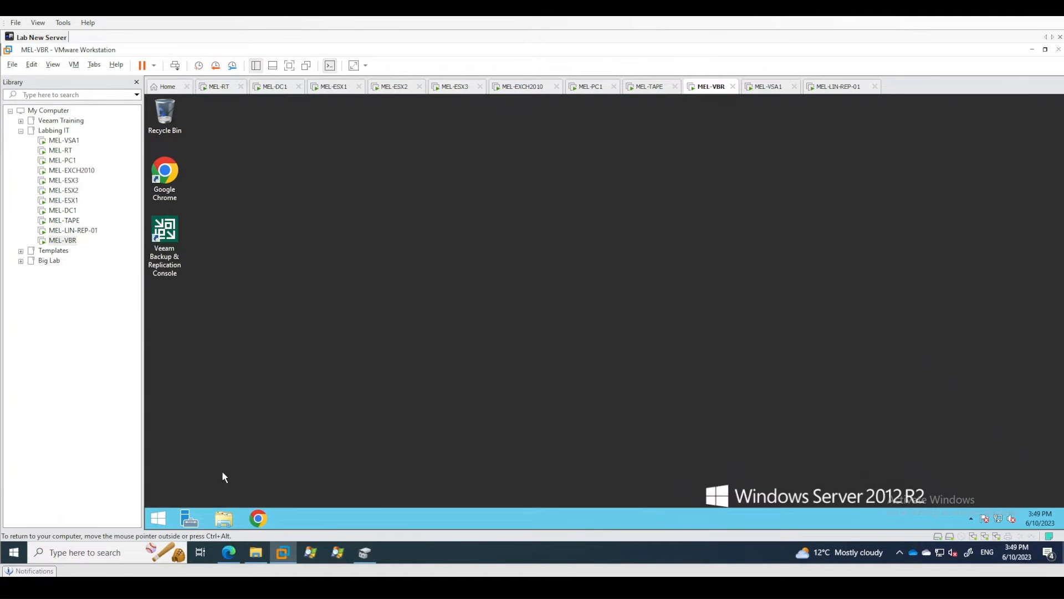
click(162, 520)
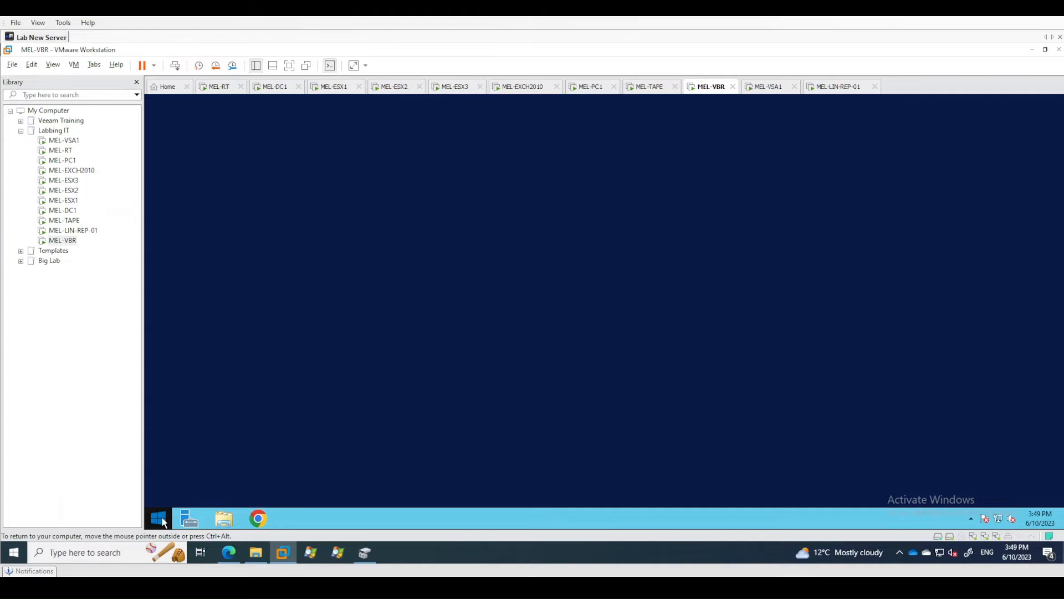
text(restore)
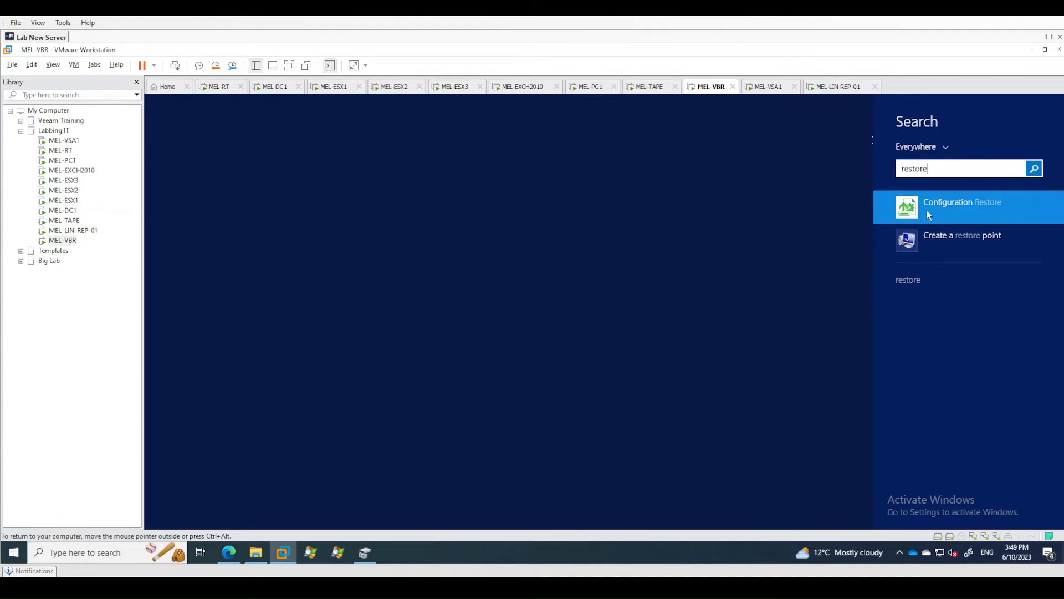
click(958, 207)
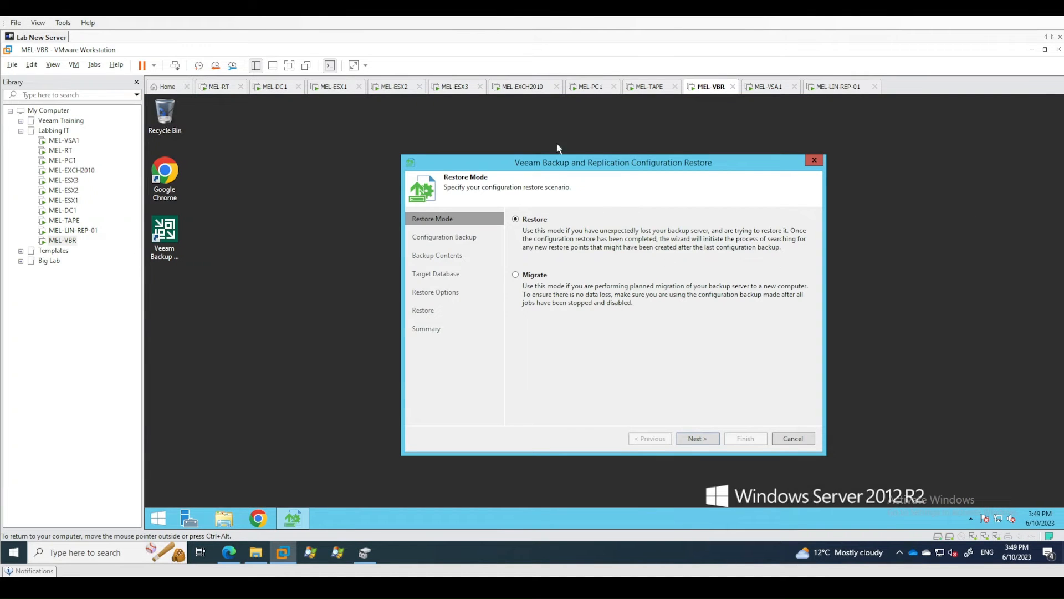
Choose the Migrate restore mode and continue to the configuration backup selection.
drag(574, 167, 529, 170)
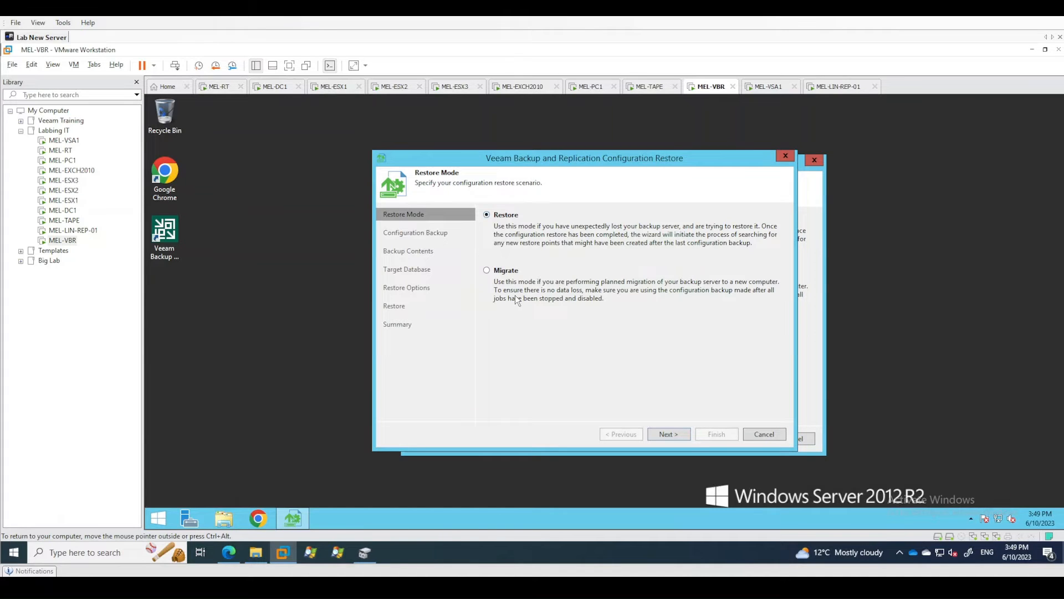
click(495, 272)
click(669, 434)
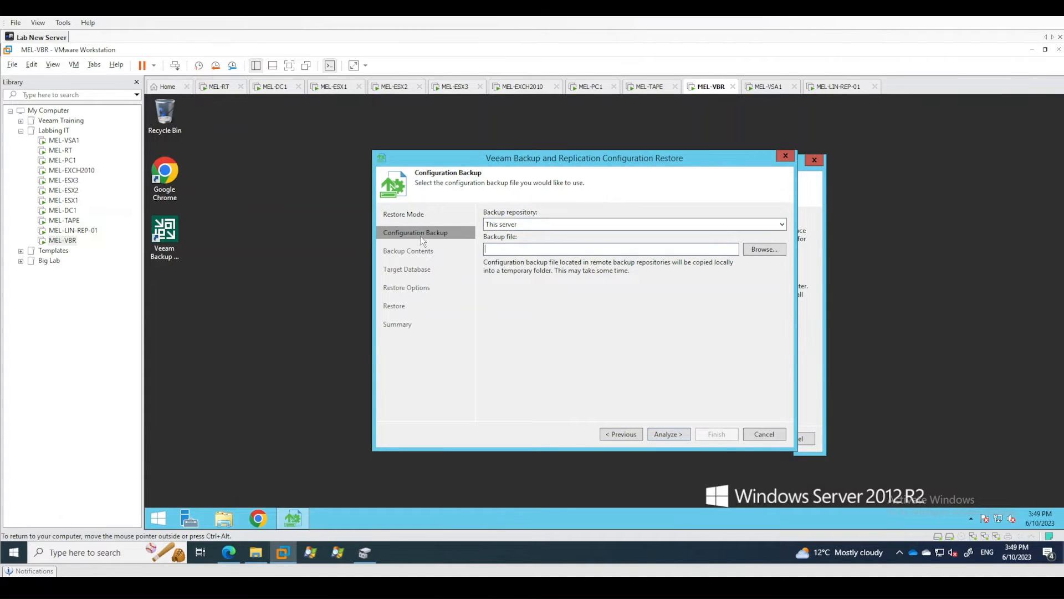
Check the available backup repositories and select This server as the source of the configuration backup.
click(536, 224)
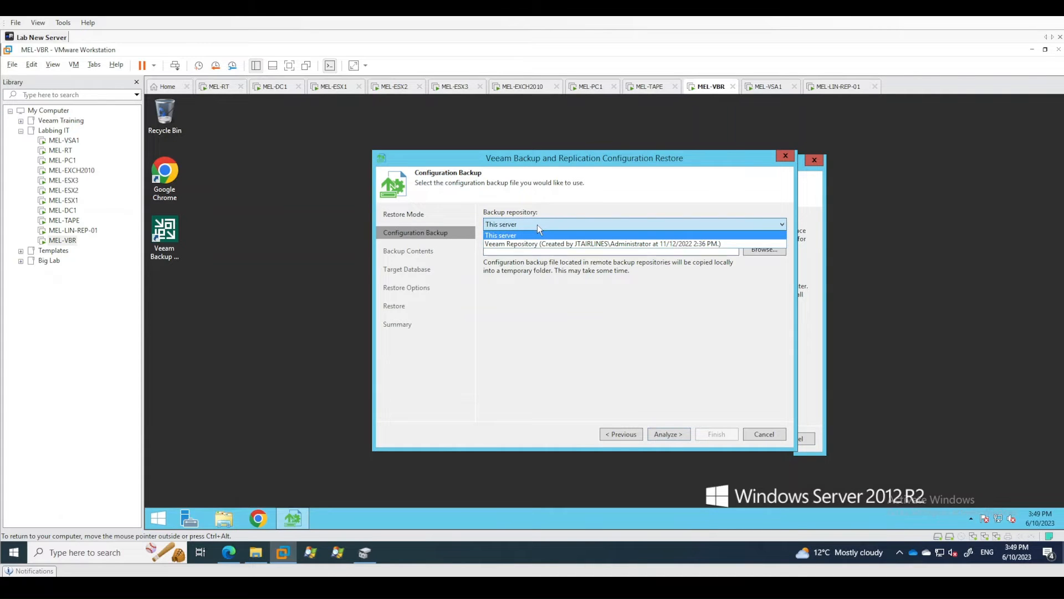
click(539, 225)
click(543, 227)
click(510, 235)
click(548, 222)
click(549, 223)
click(548, 222)
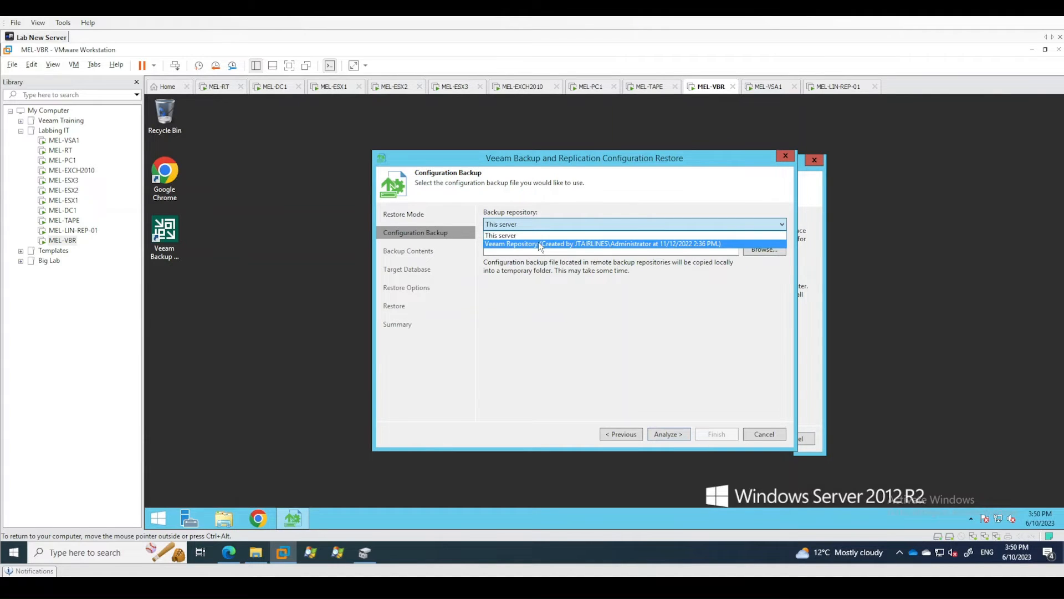
click(511, 239)
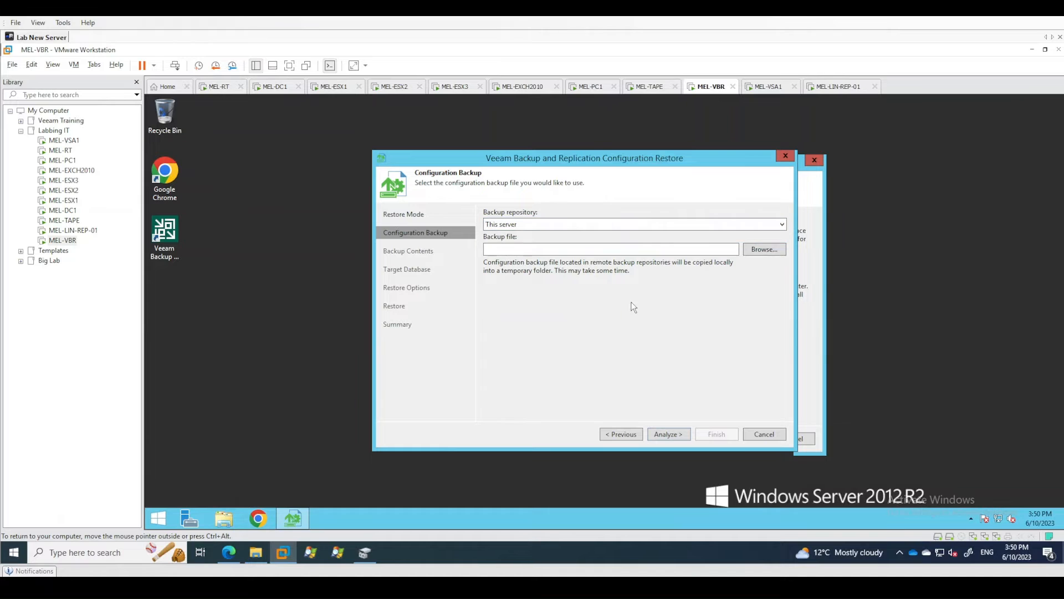
Select the configuration backup file MEL-VBR_2023-10-06_15-48-30.bco from D:\Backups\VeeamConfigBackup\MEL-VBR.
click(765, 250)
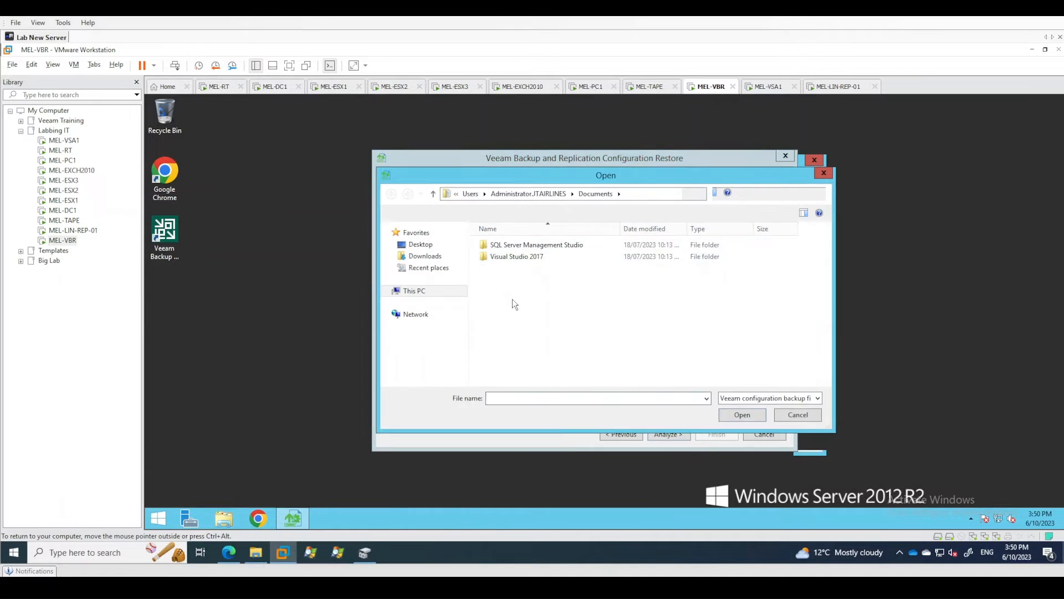
click(444, 291)
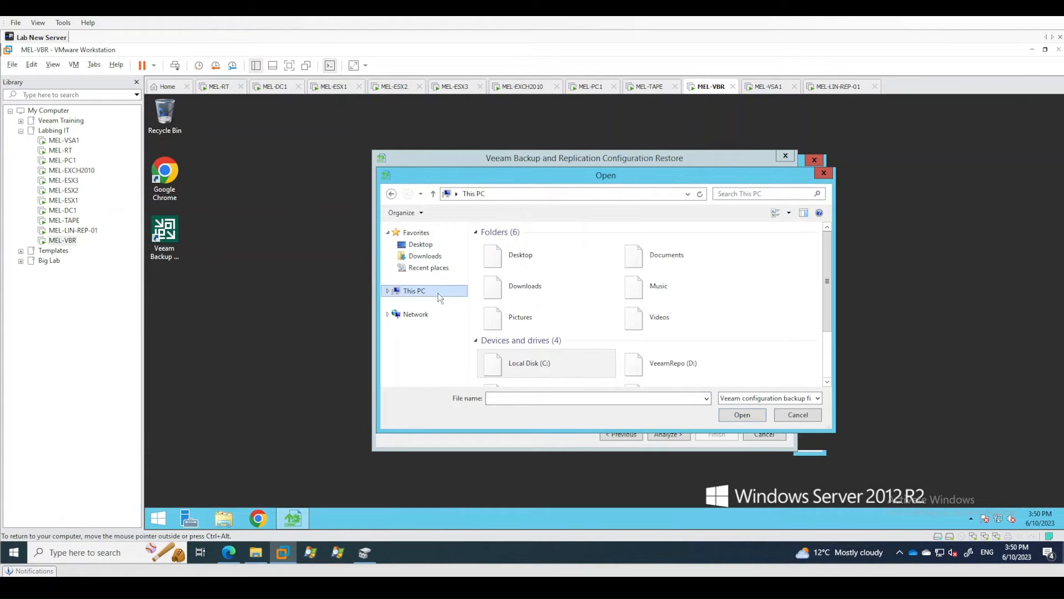
double_click(673, 354)
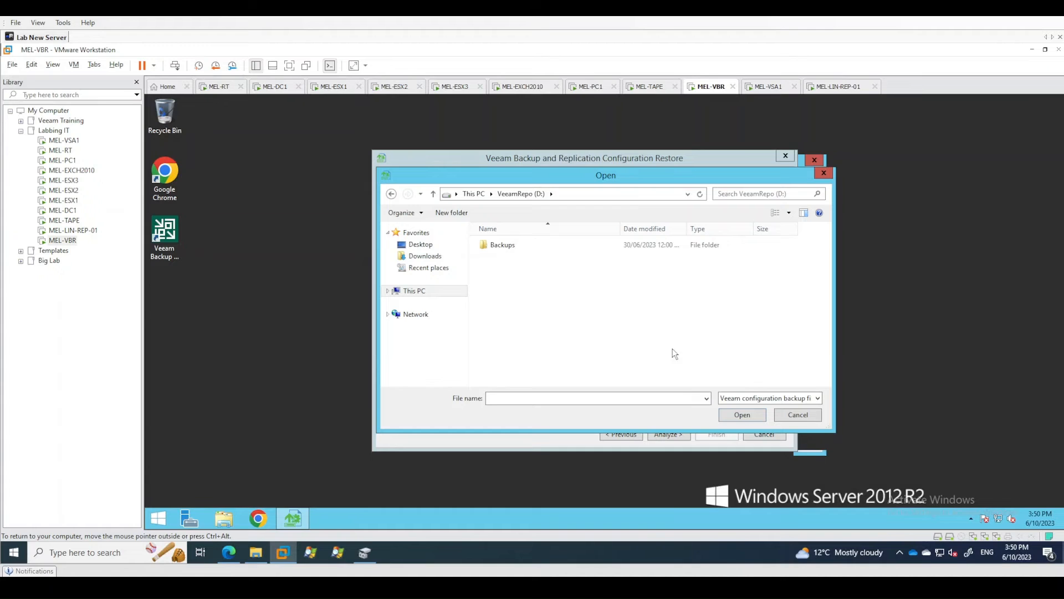
double_click(501, 246)
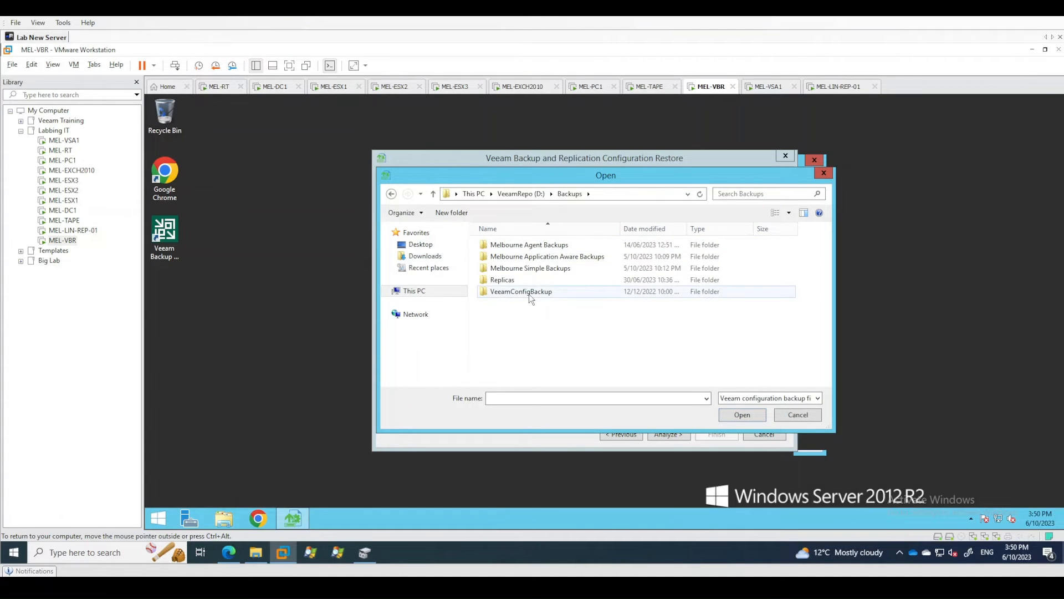
double_click(529, 294)
double_click(504, 244)
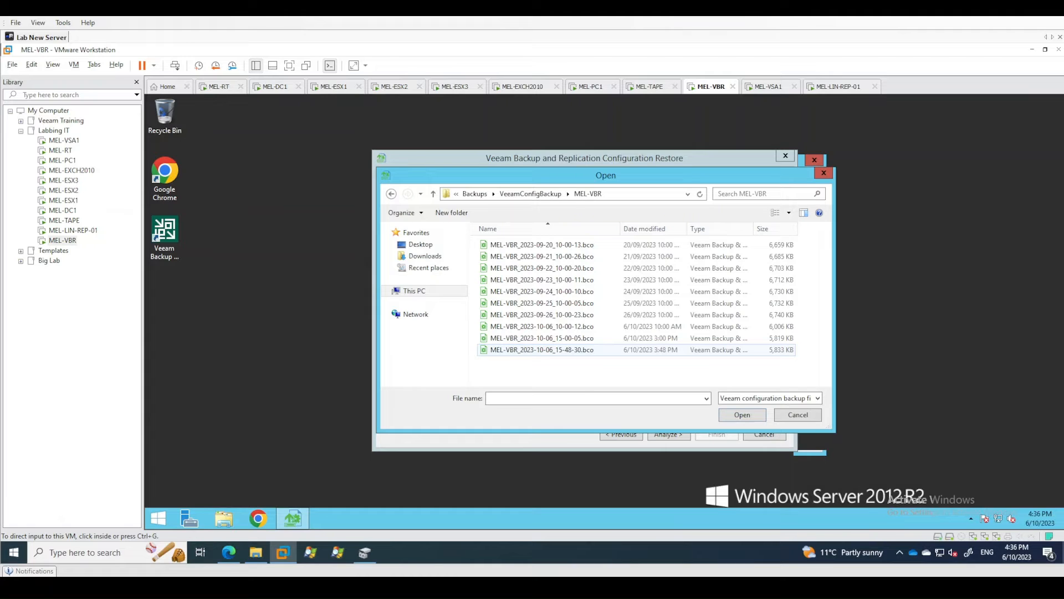
click(637, 350)
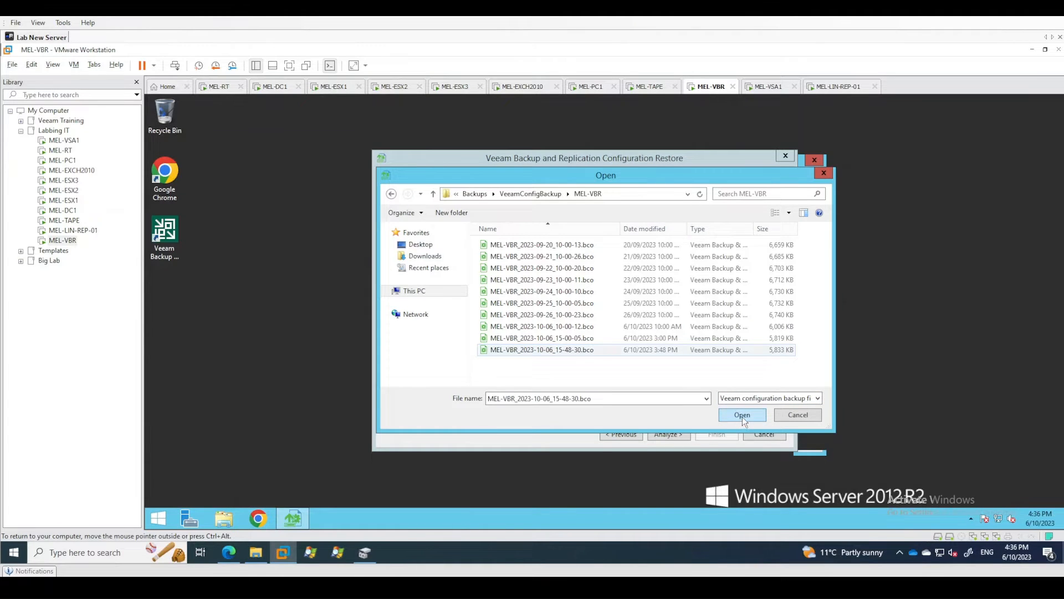
click(742, 415)
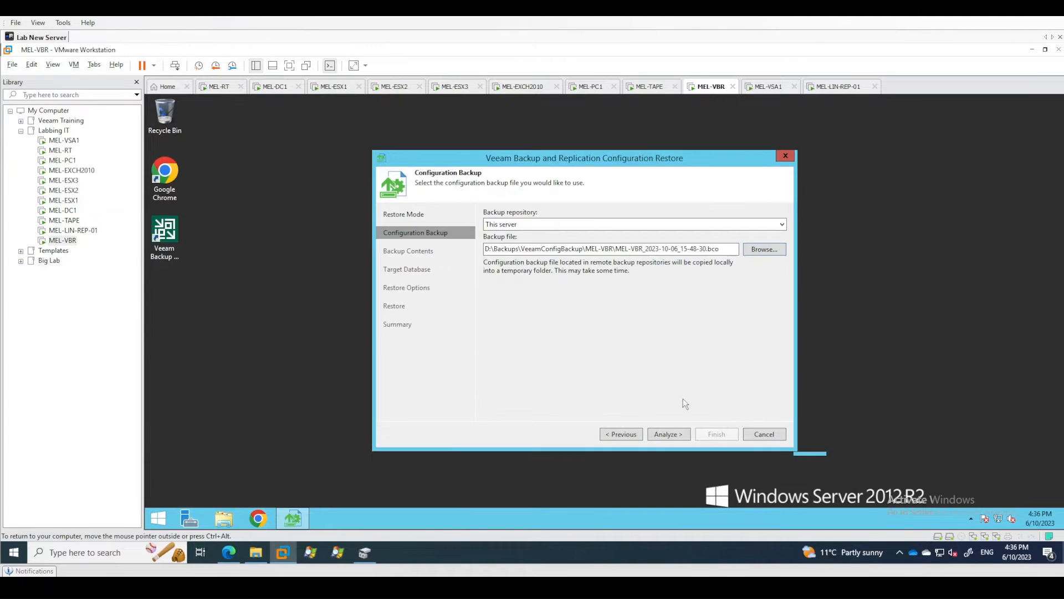
Analyze the selected configuration backup and review its encryption, product version, supported databases and catalogs.
click(674, 436)
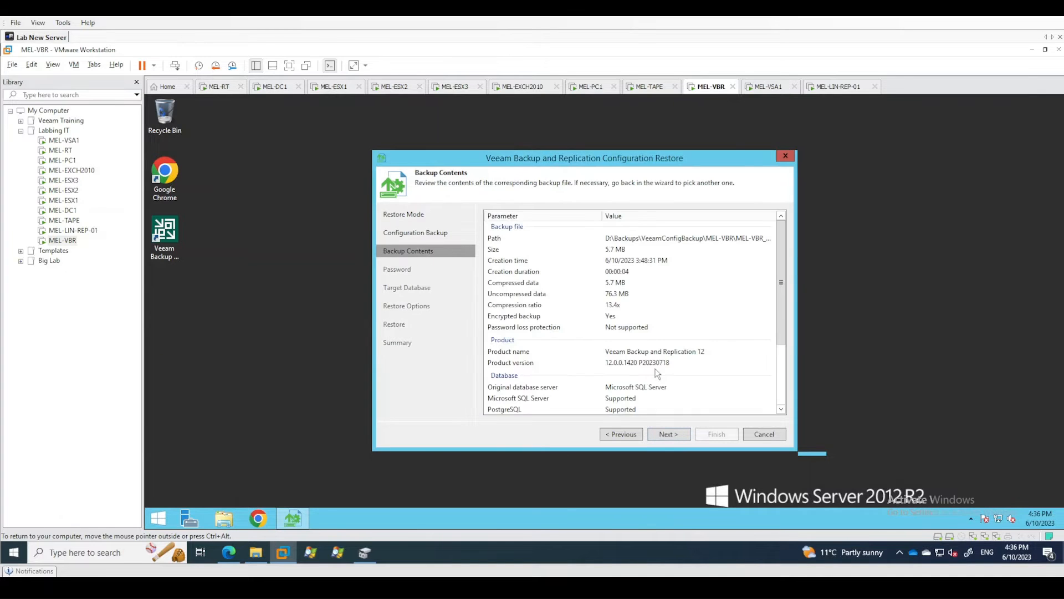
scroll(659, 294, down, 2)
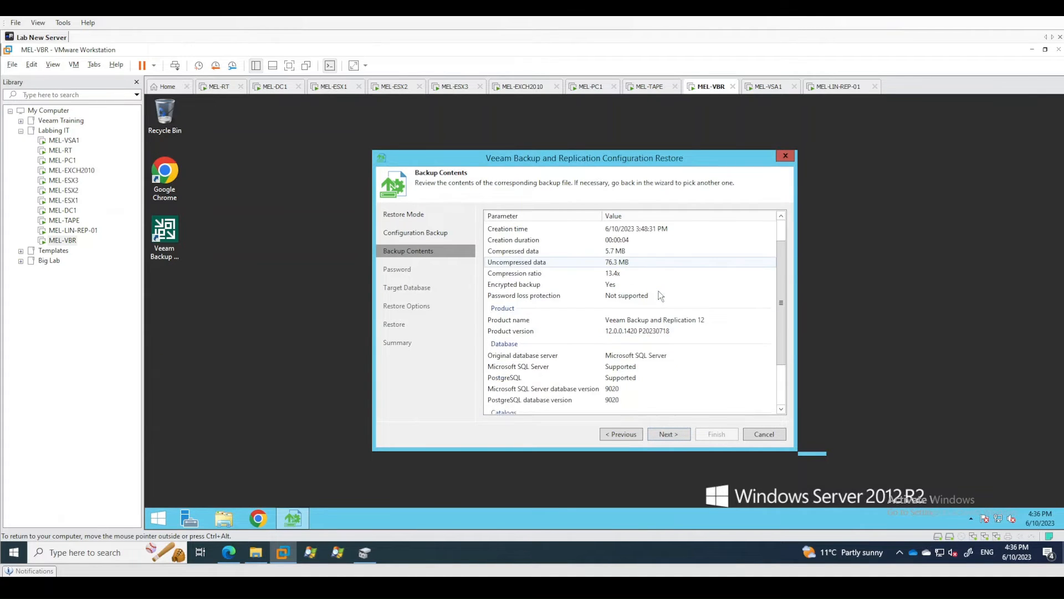
click(660, 298)
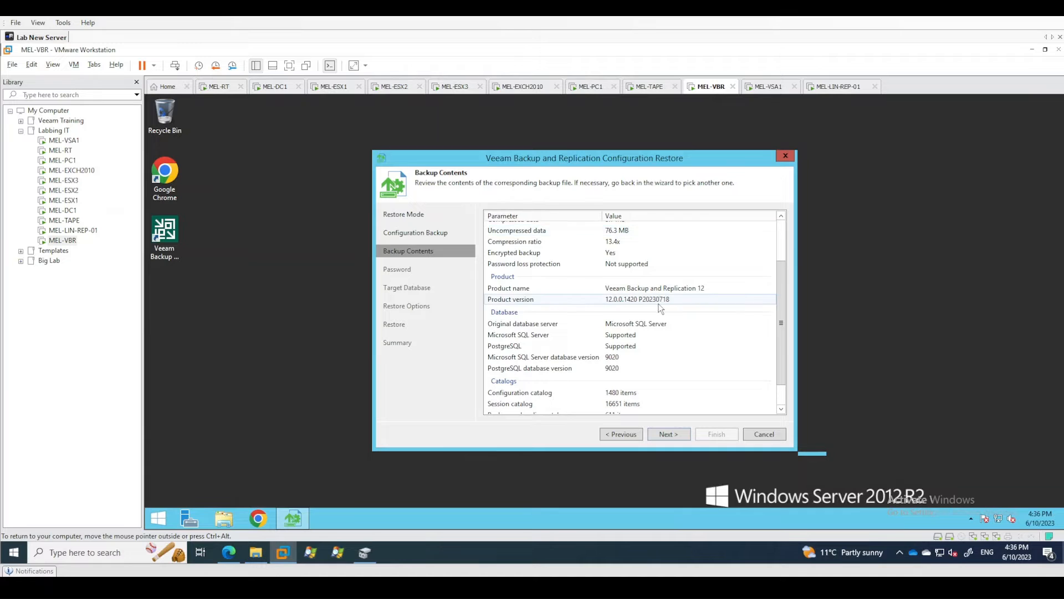
scroll(660, 299, up, 2)
scroll(661, 309, down, 3)
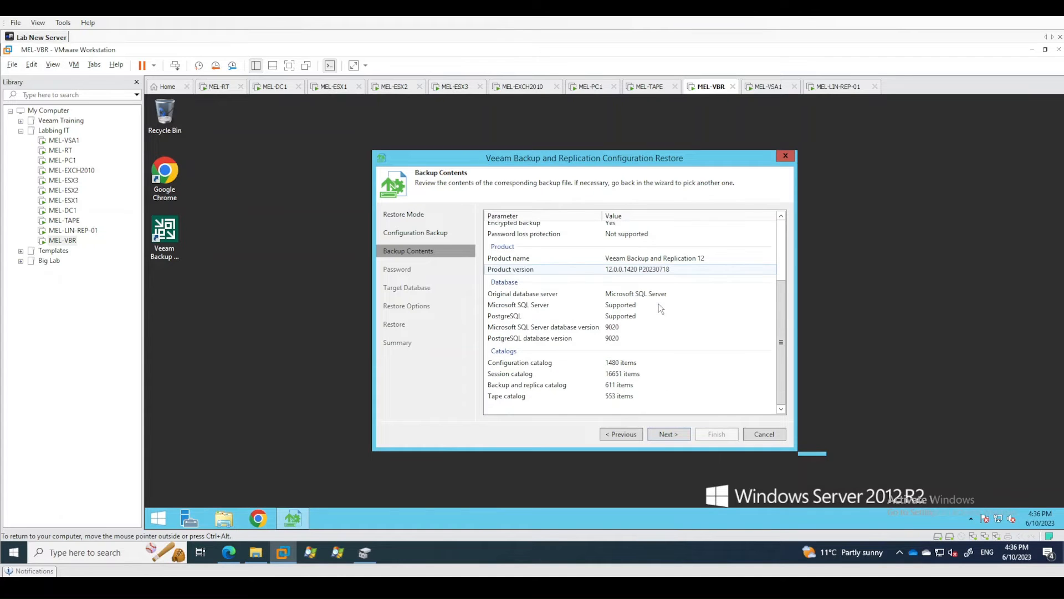
Continue to the password stage, enter the configuration backup's encryption password and validate it.
click(665, 439)
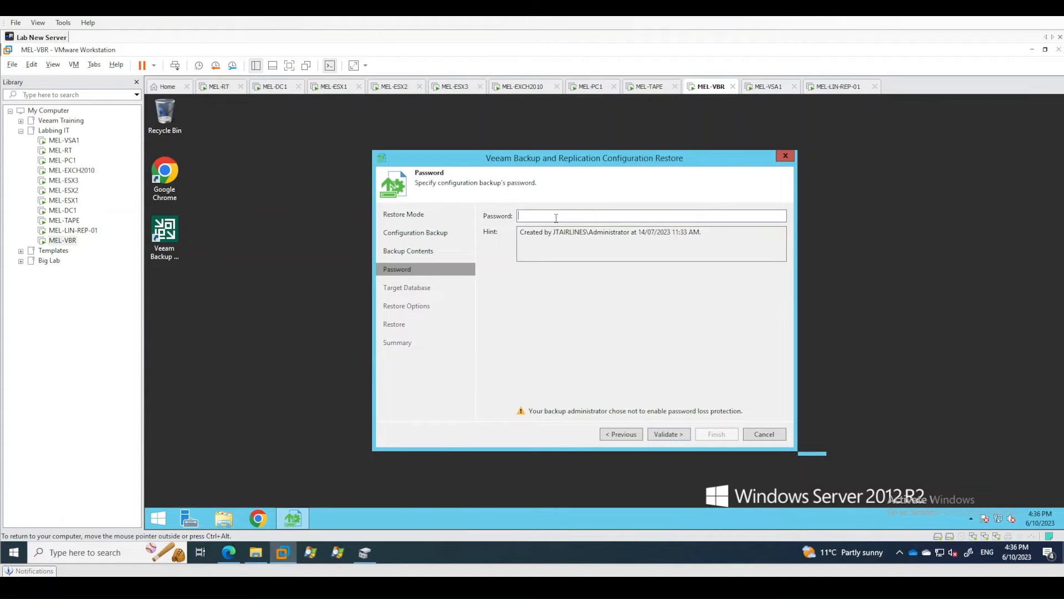
text(•••••••••••••)
click(669, 436)
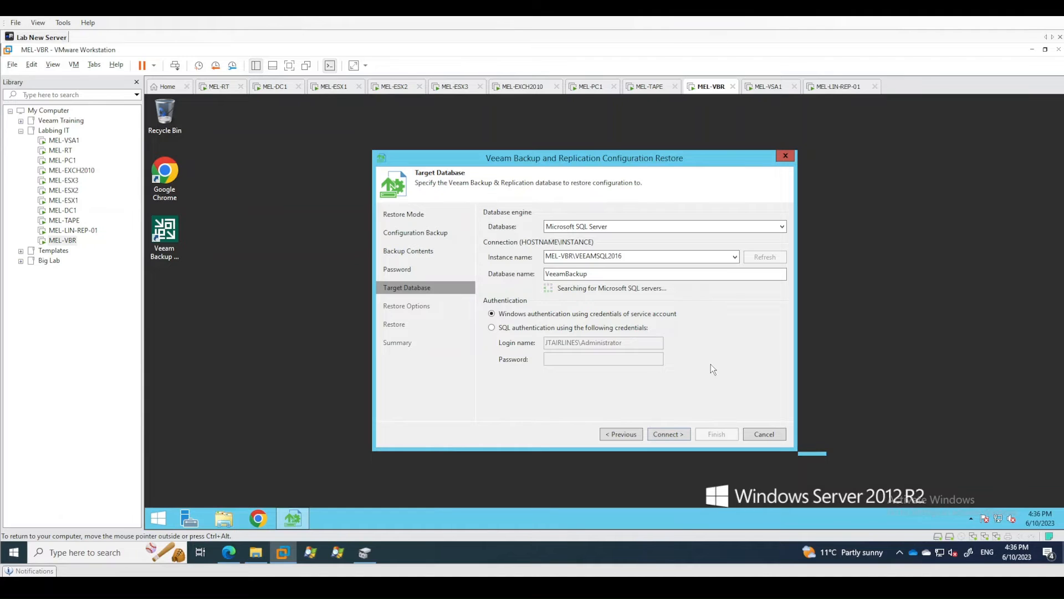
Choose PostgreSQL as the target database engine and check the proposed instance name and port.
click(610, 225)
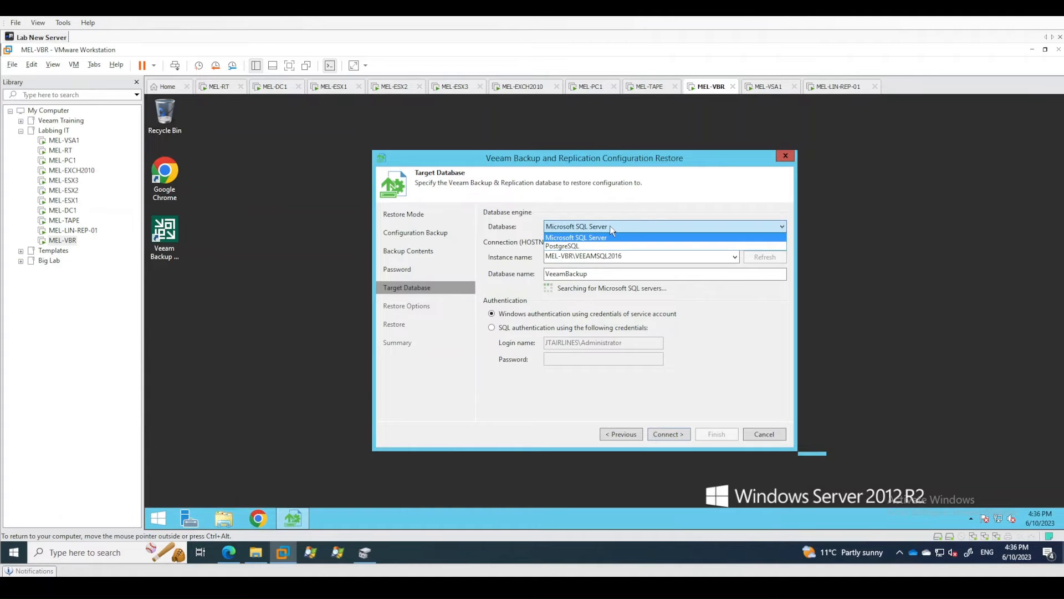
click(563, 247)
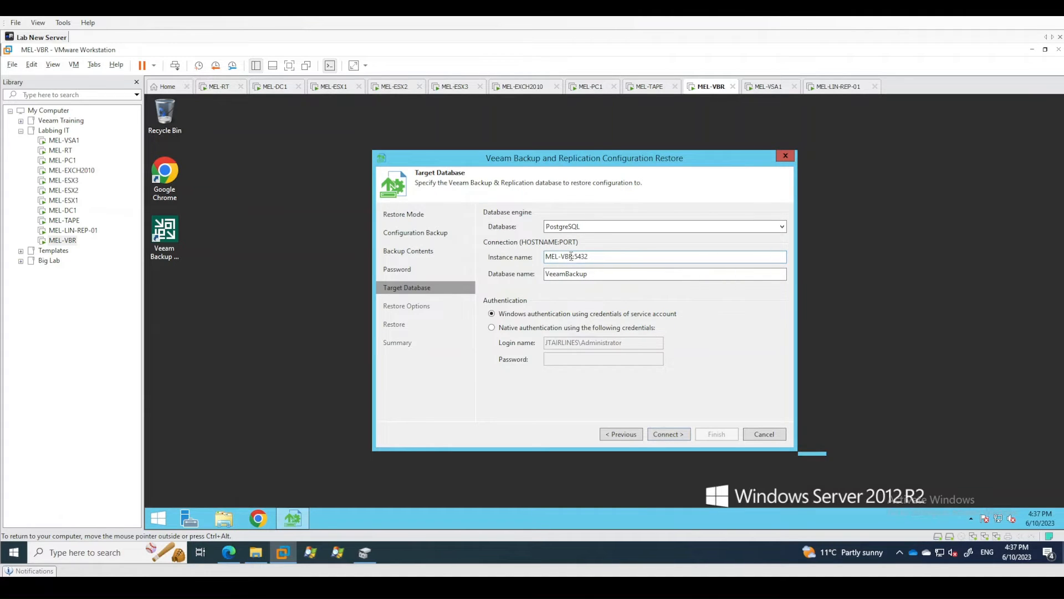
drag(571, 256, 546, 256)
click(595, 257)
drag(547, 257, 590, 258)
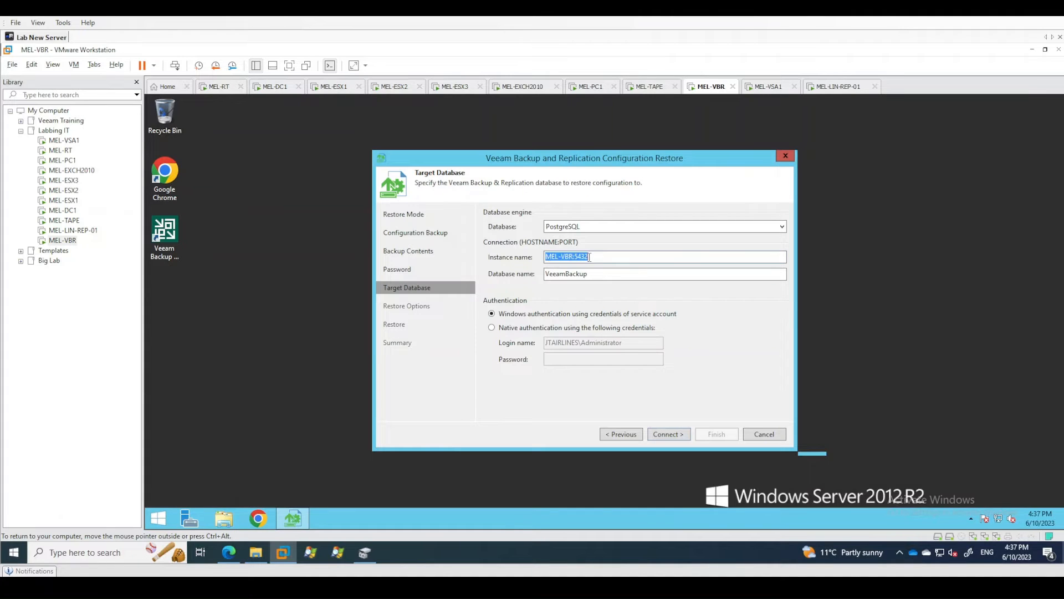
click(603, 257)
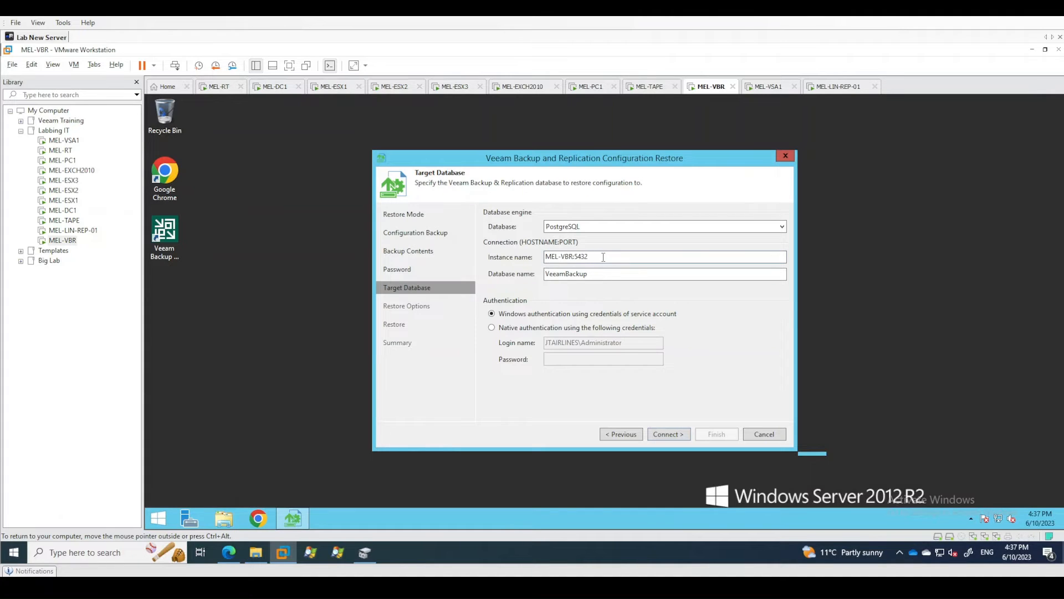
Choose native authentication, enter the login name veeam and the account password, and try to connect to the PostgreSQL instance.
click(558, 328)
click(608, 342)
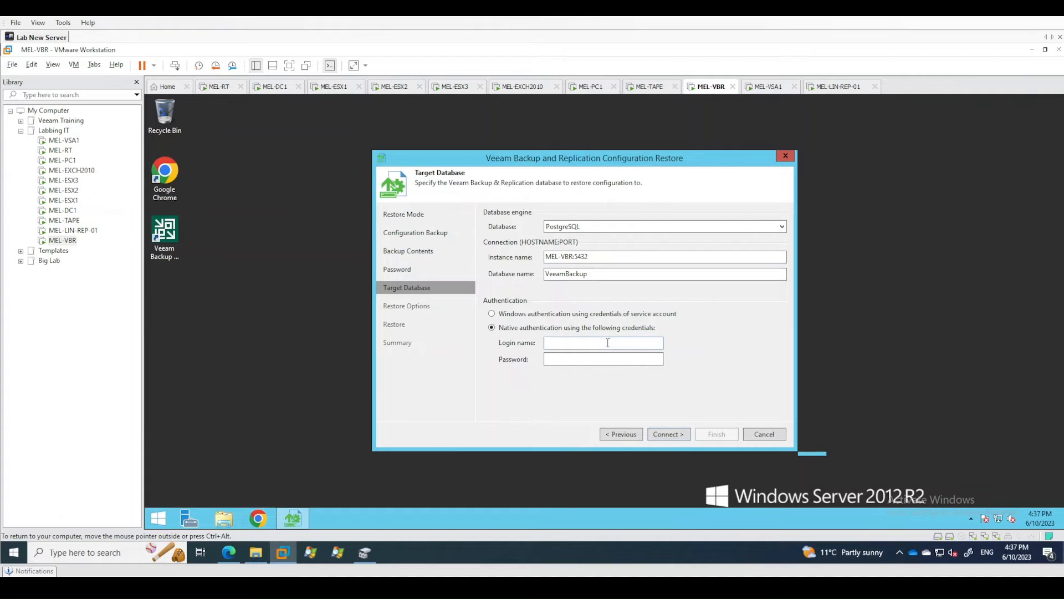
text(veeam)
key(Tab)
text(veeam********)
click(654, 435)
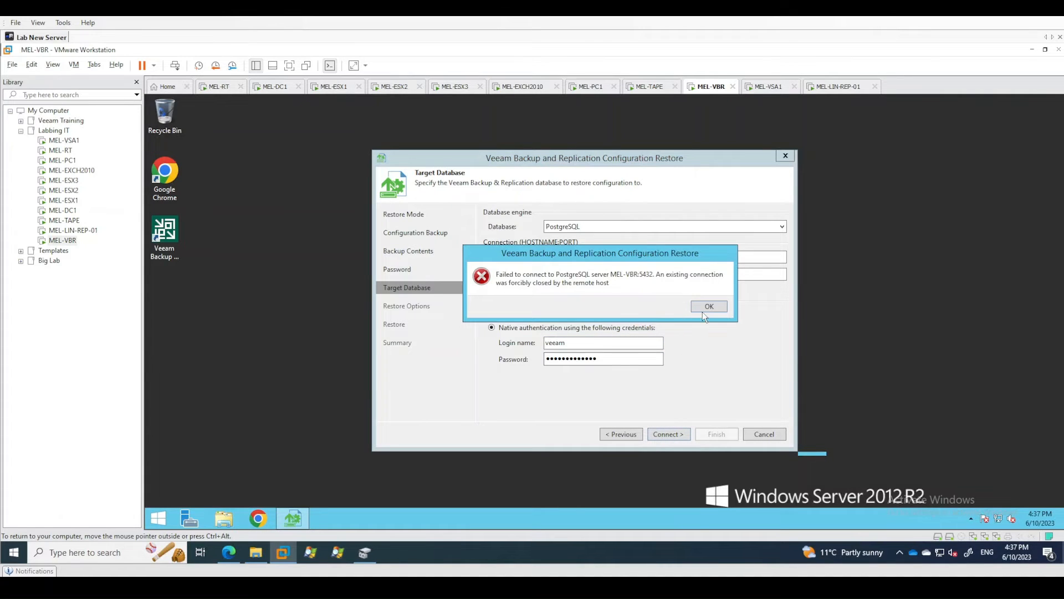
click(704, 308)
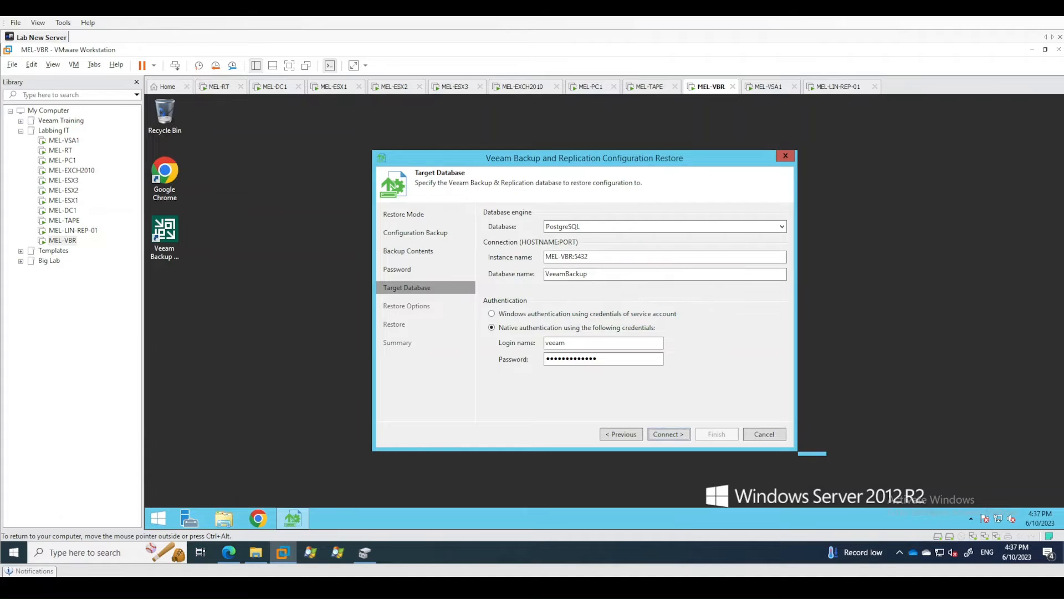
Try to connect to PostgreSQL with the fully qualified instance name MEL-VBR.JTAIRLINES.INTERNAL:5432.
click(573, 256)
text(.JTAIRLINES.INTERNAL)
click(671, 435)
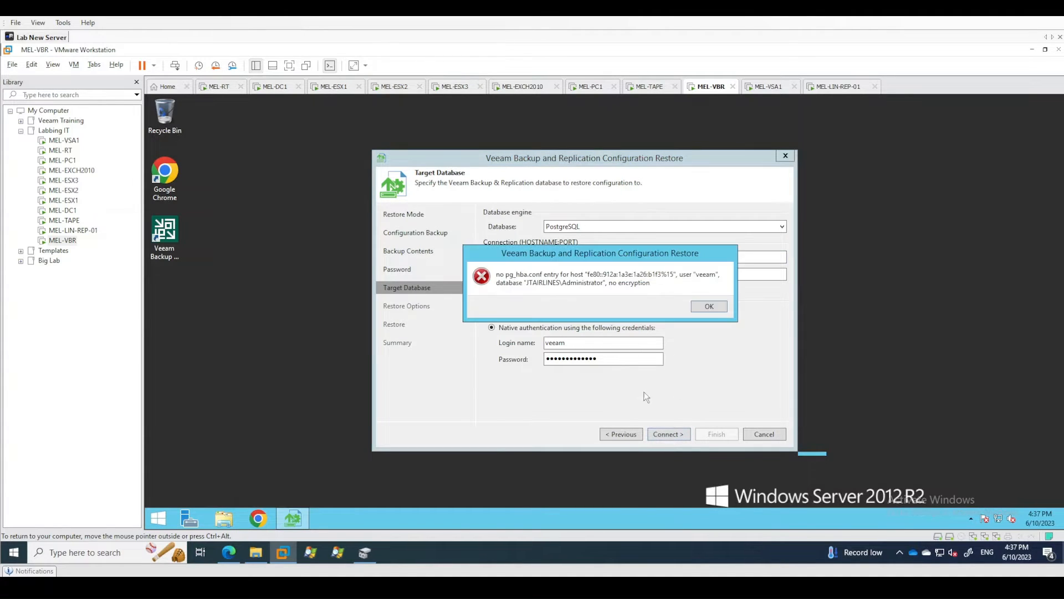
click(708, 307)
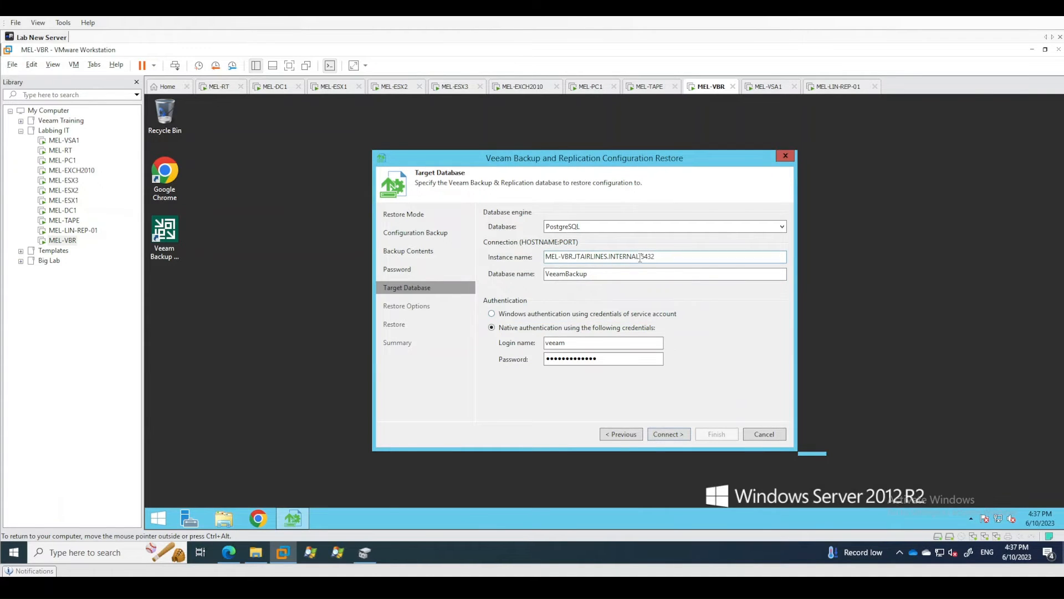
Set the instance name to localhost:5432, connect, and agree to create the VeeamBackup database during the restore.
drag(641, 258, 546, 261)
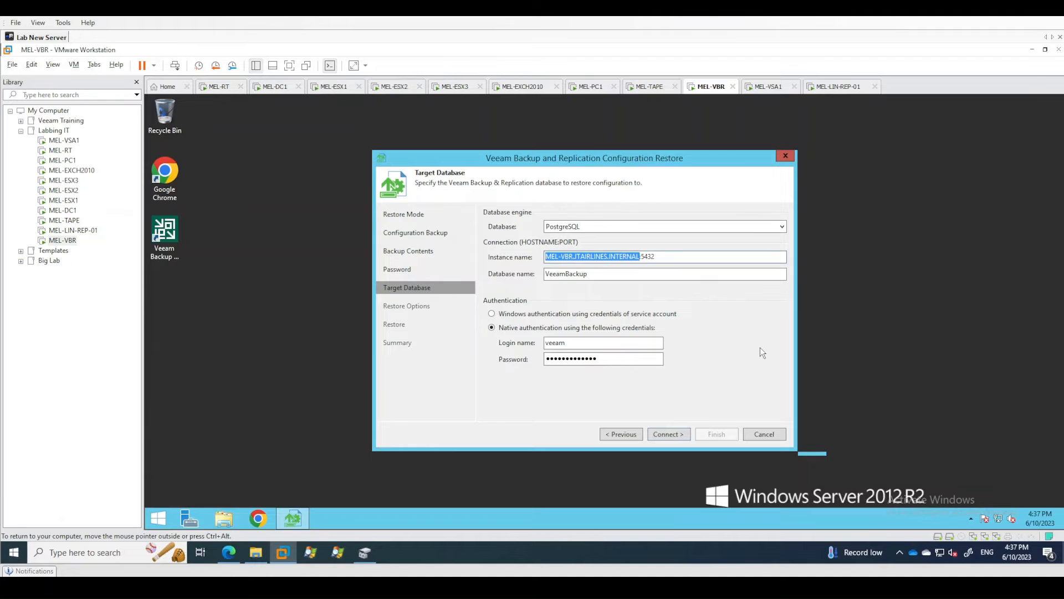
text(localhost)
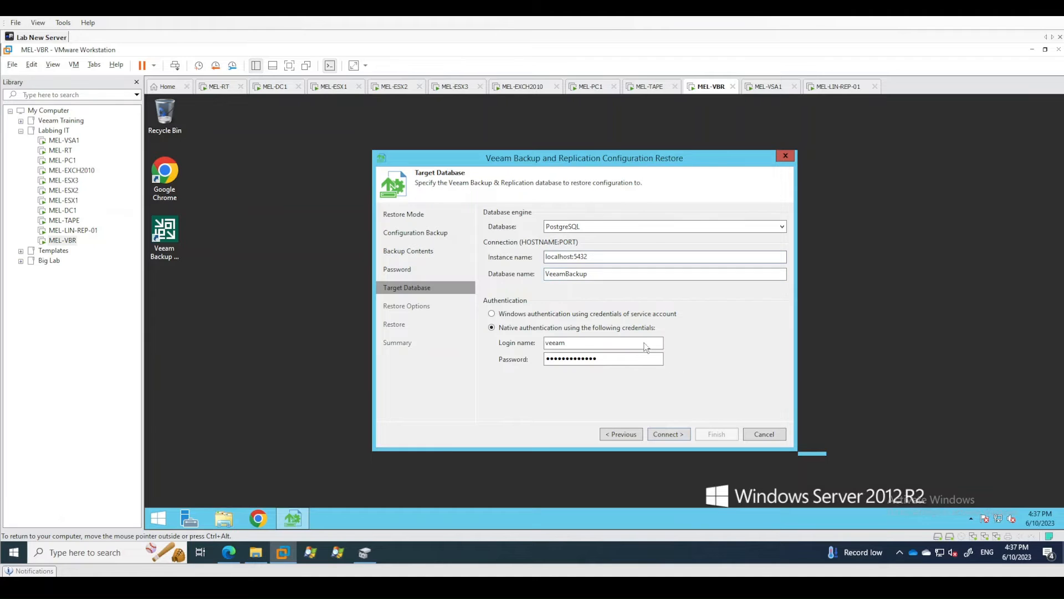
click(669, 434)
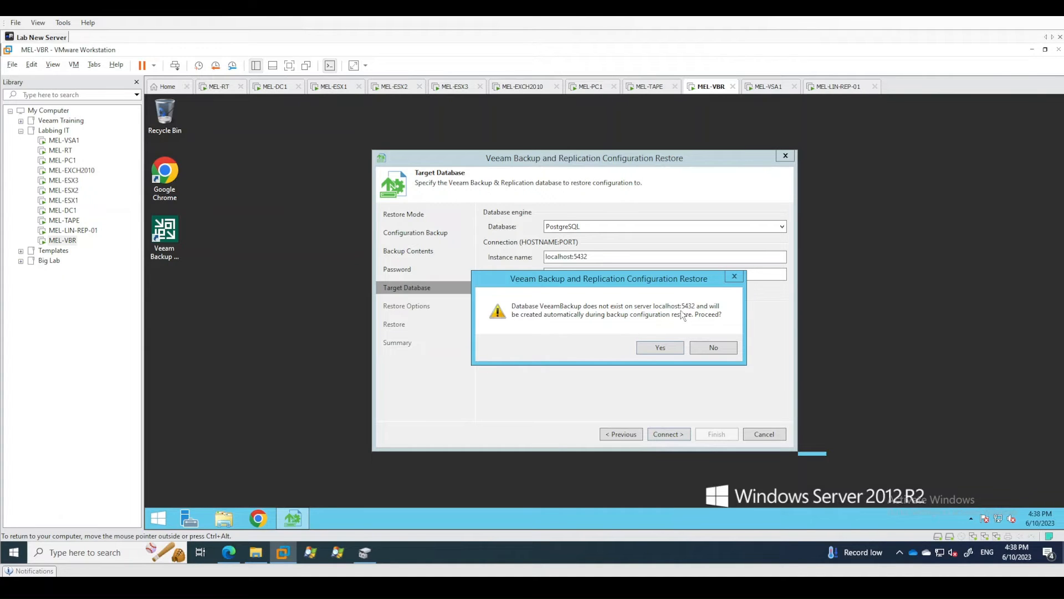
click(661, 348)
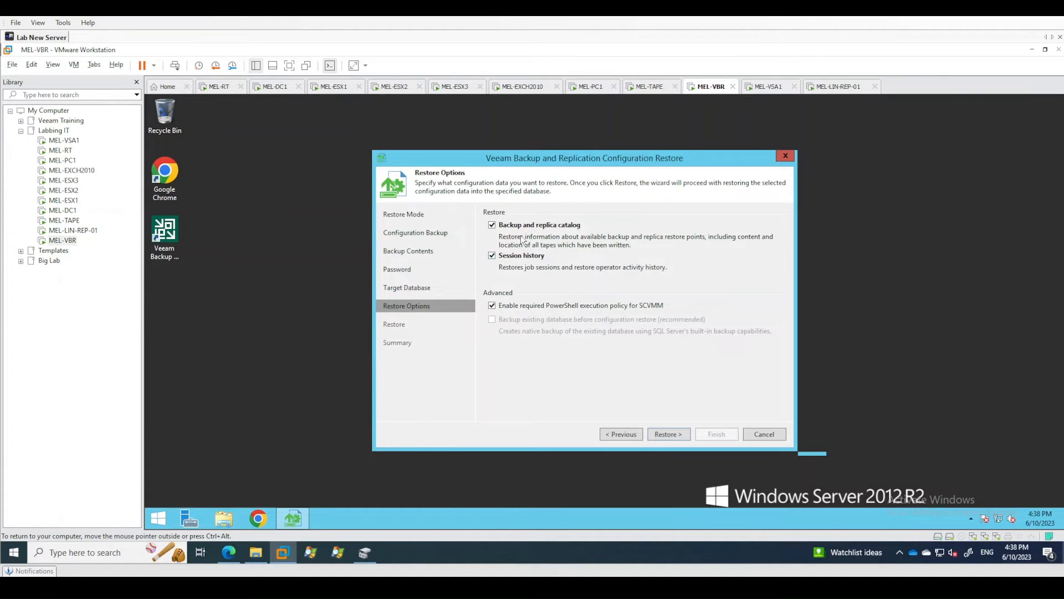
Exclude session history from the restore options, start the restore, and agree to stop the running Veeam services.
click(492, 256)
click(669, 435)
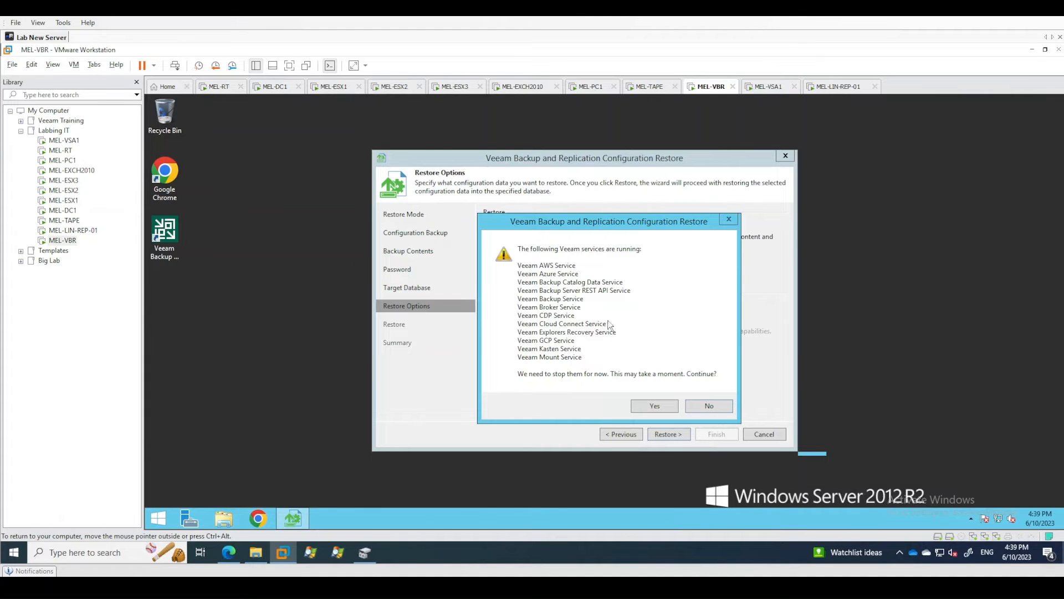
click(655, 406)
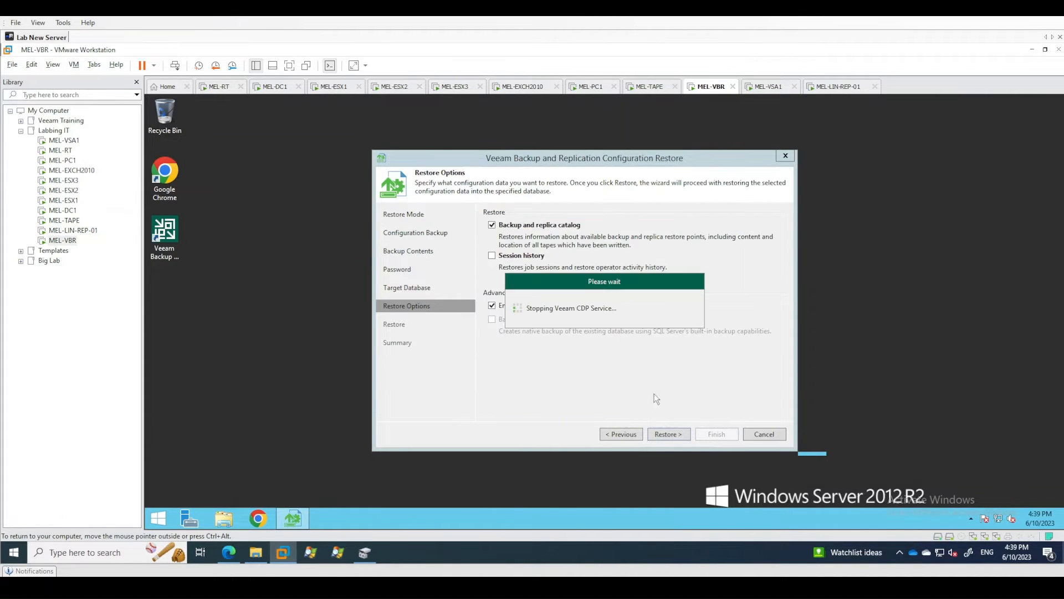
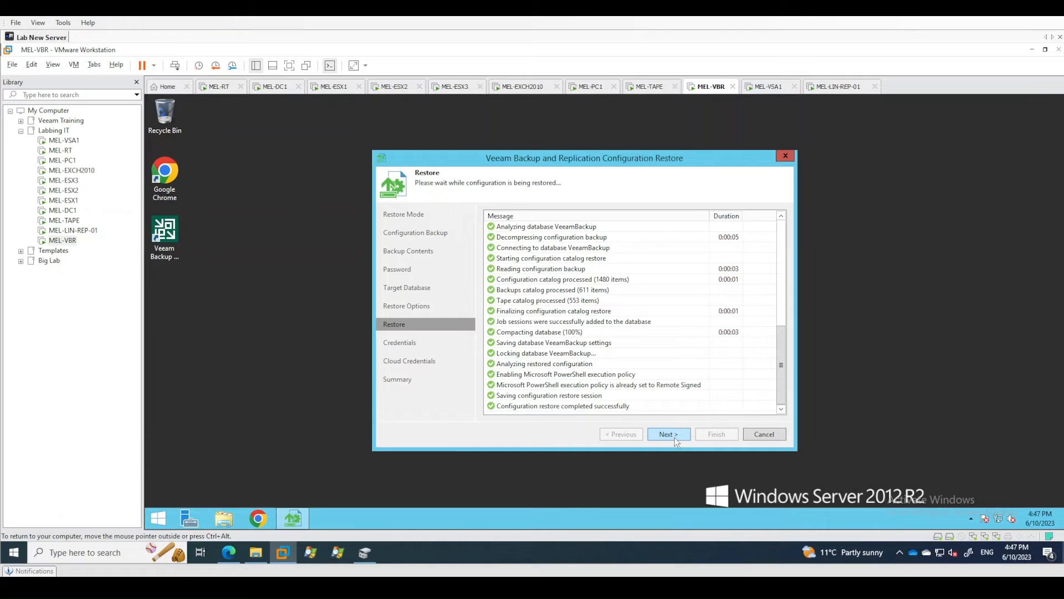
Keep the restored credentials and cloud credentials unchanged and finish the configuration restore, launching the Backup & Replication console.
click(674, 437)
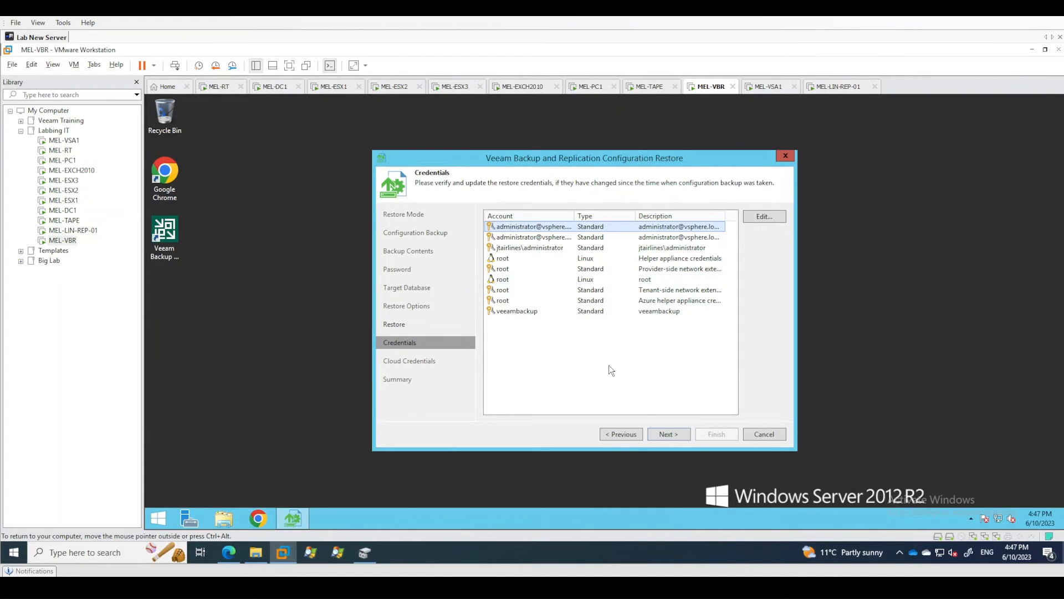
click(671, 434)
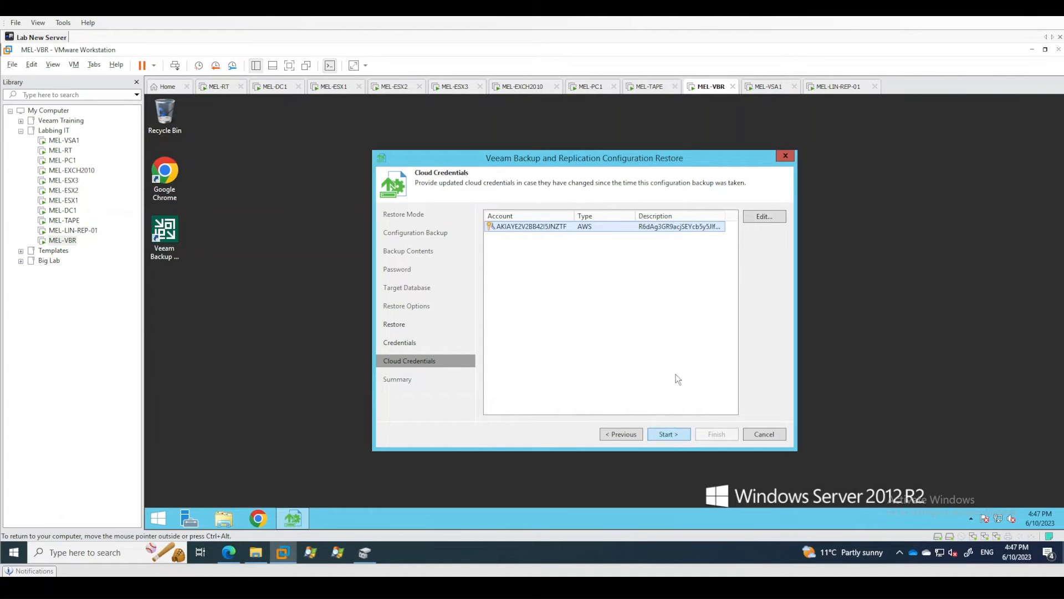
click(662, 436)
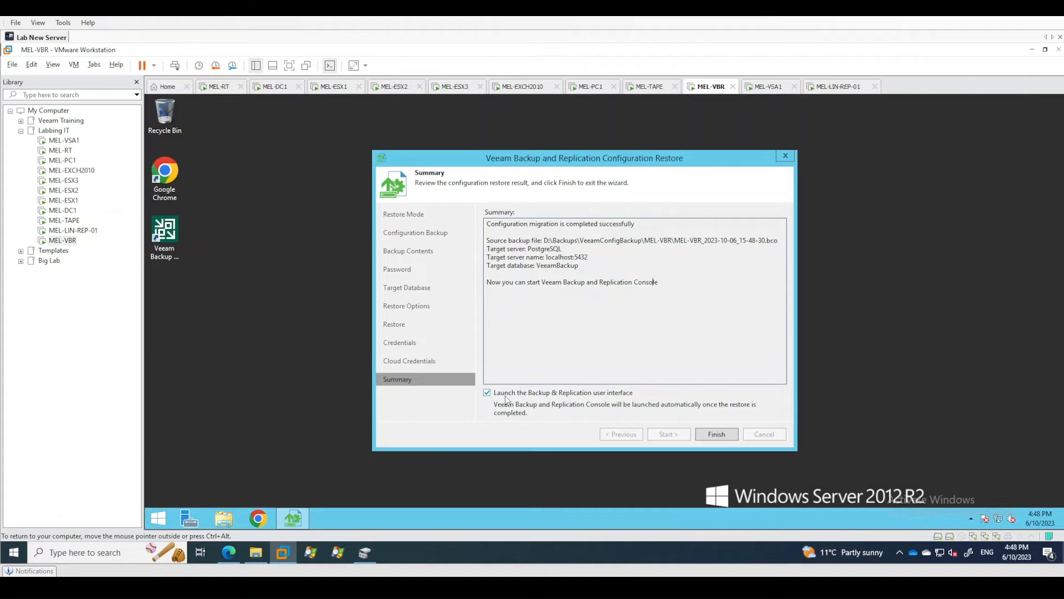
click(715, 434)
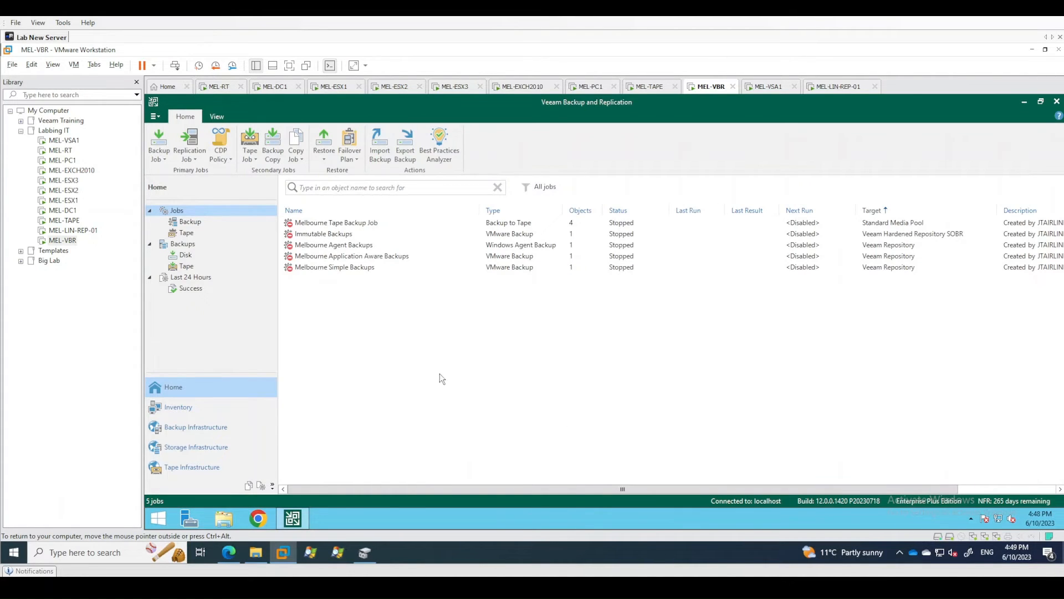
Examine the migrated job list and the managed Linux and Microsoft Windows servers in the backup infrastructure.
click(190, 222)
click(179, 211)
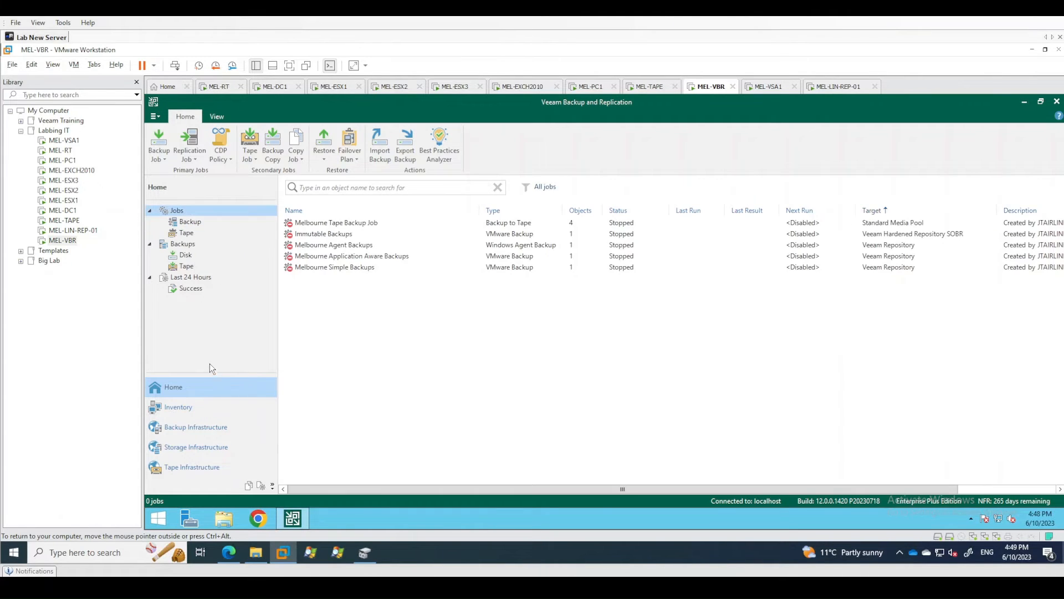
click(334, 234)
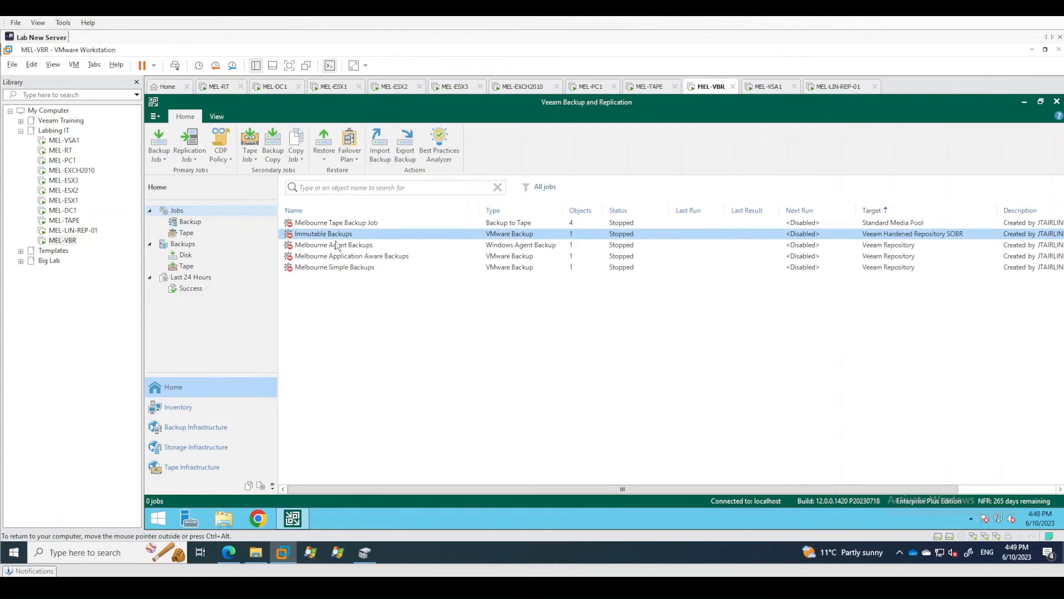
click(196, 428)
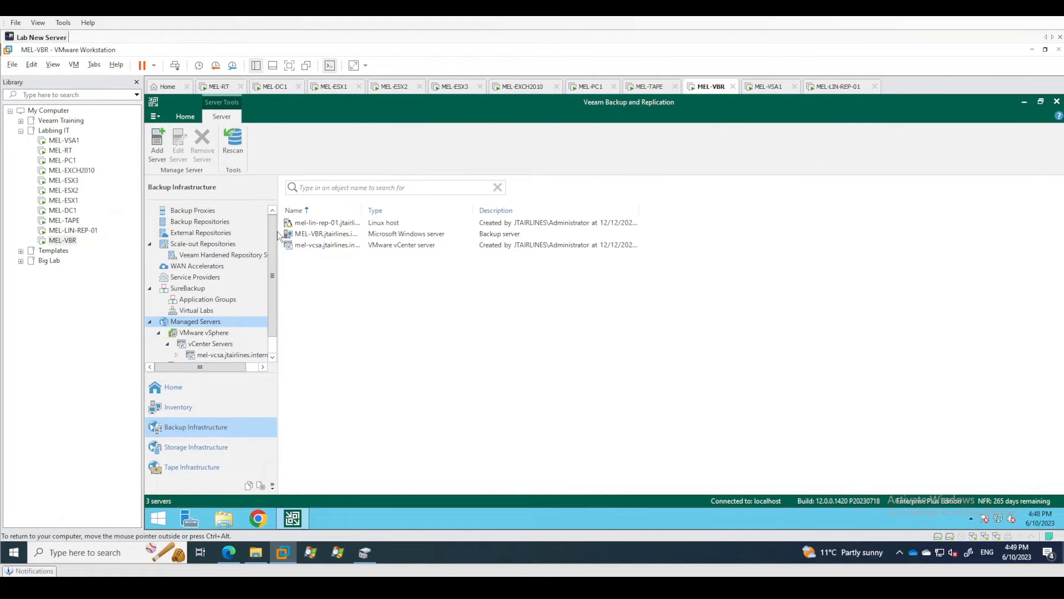
scroll(274, 230, down, 1)
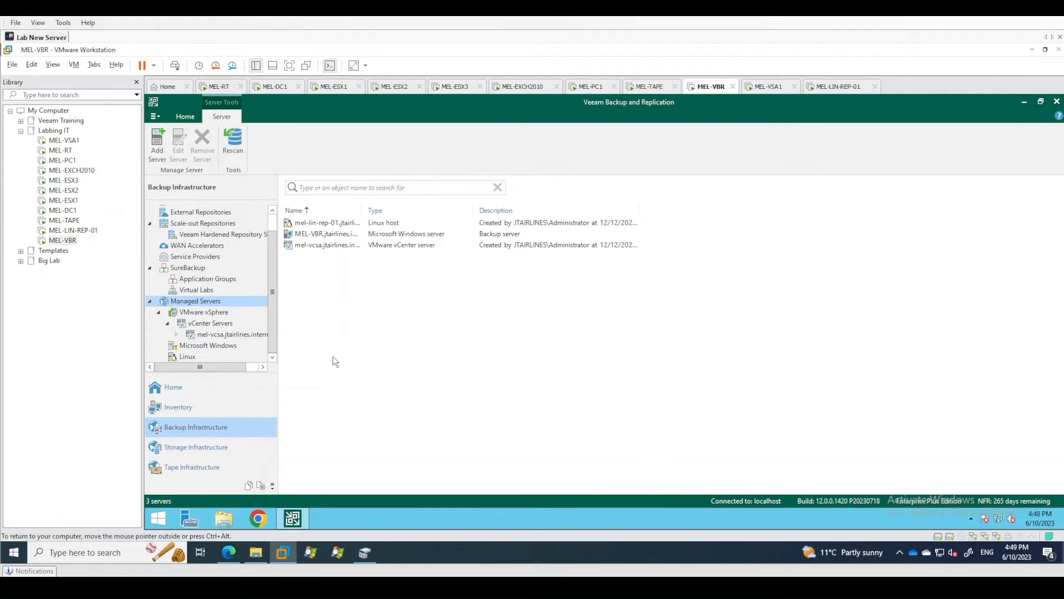
click(193, 358)
click(201, 346)
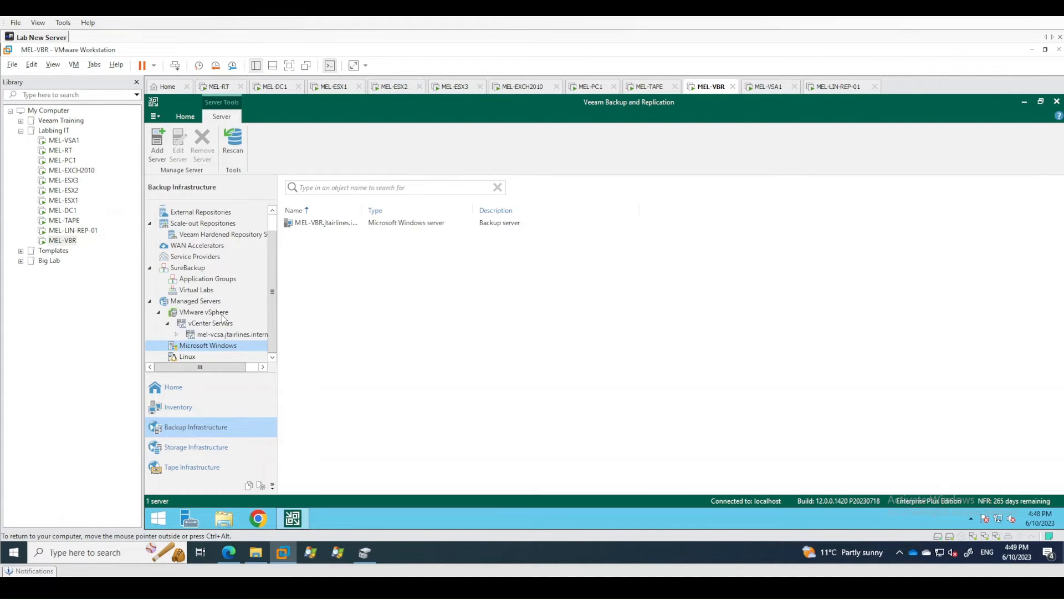
scroll(272, 227, up, 1)
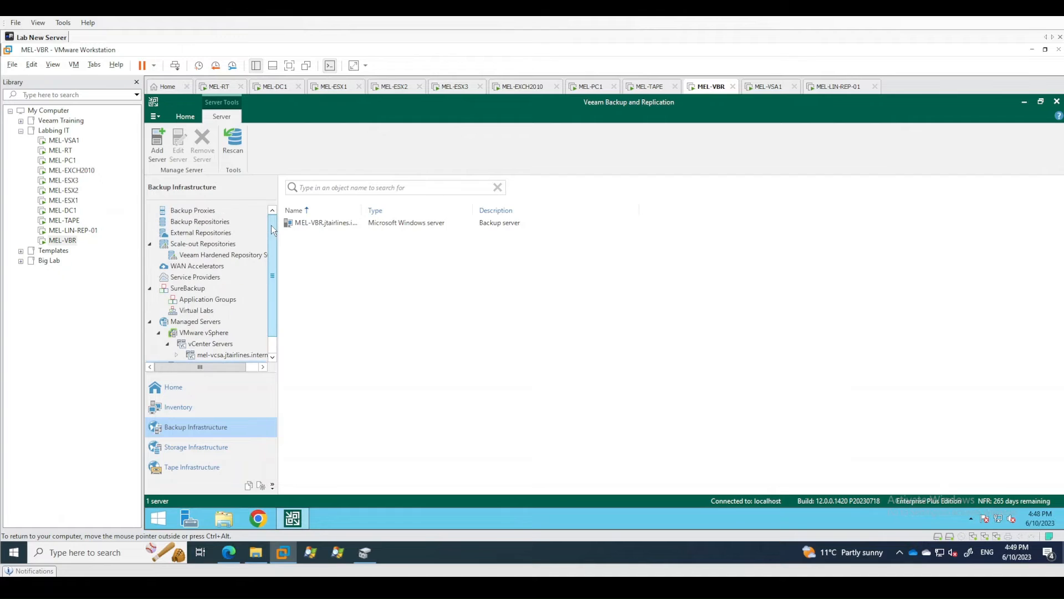
scroll(271, 238, down, 1)
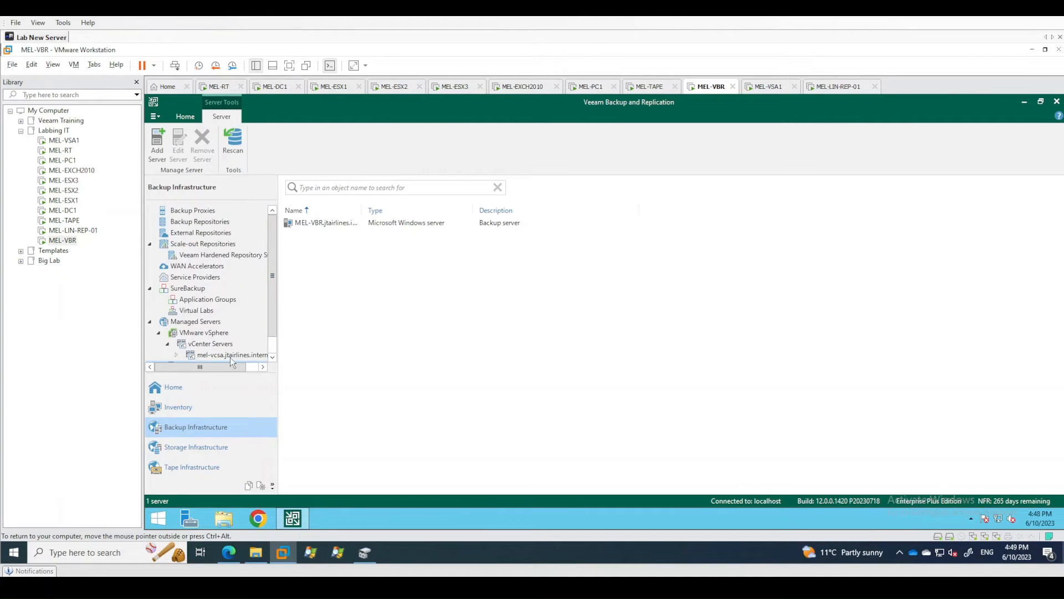
click(204, 390)
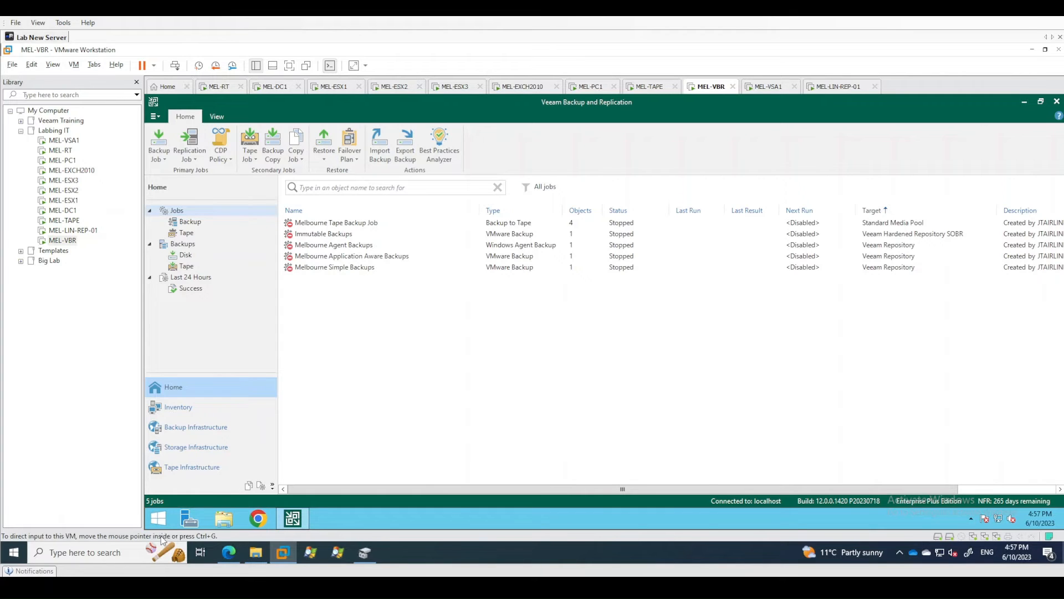
Open Registry Editor, examine the PostgreSql key under Veeam Backup and Replication\DatabaseConfigurations, and close the editor.
click(155, 521)
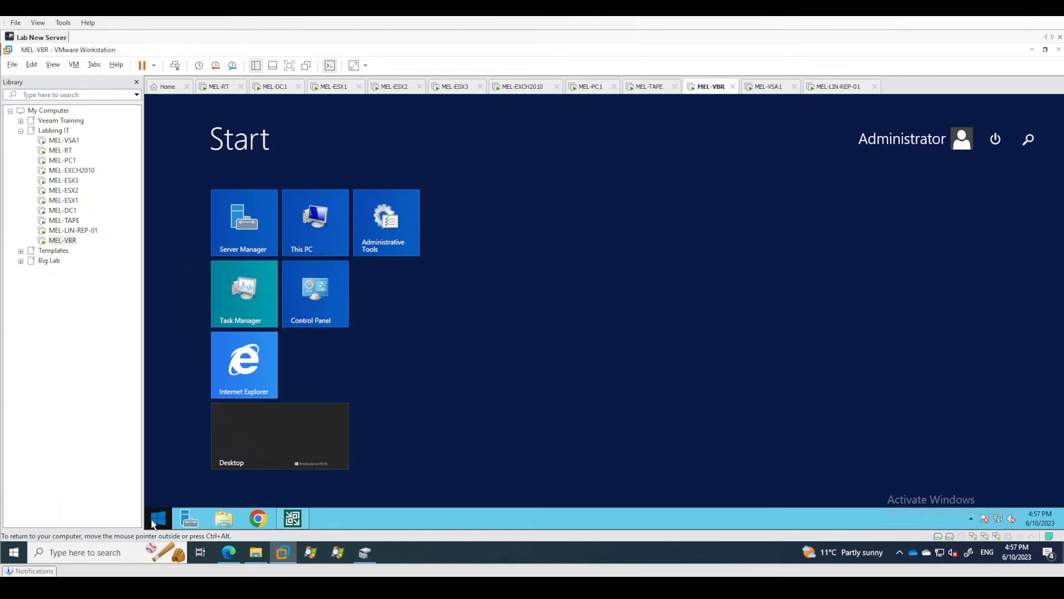
text(re)
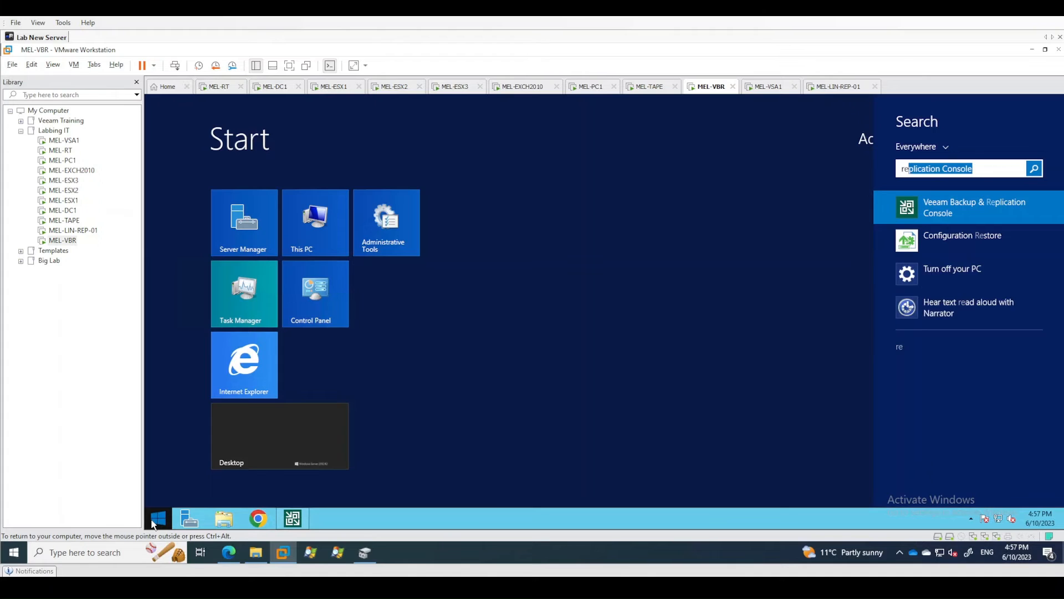
text(g)
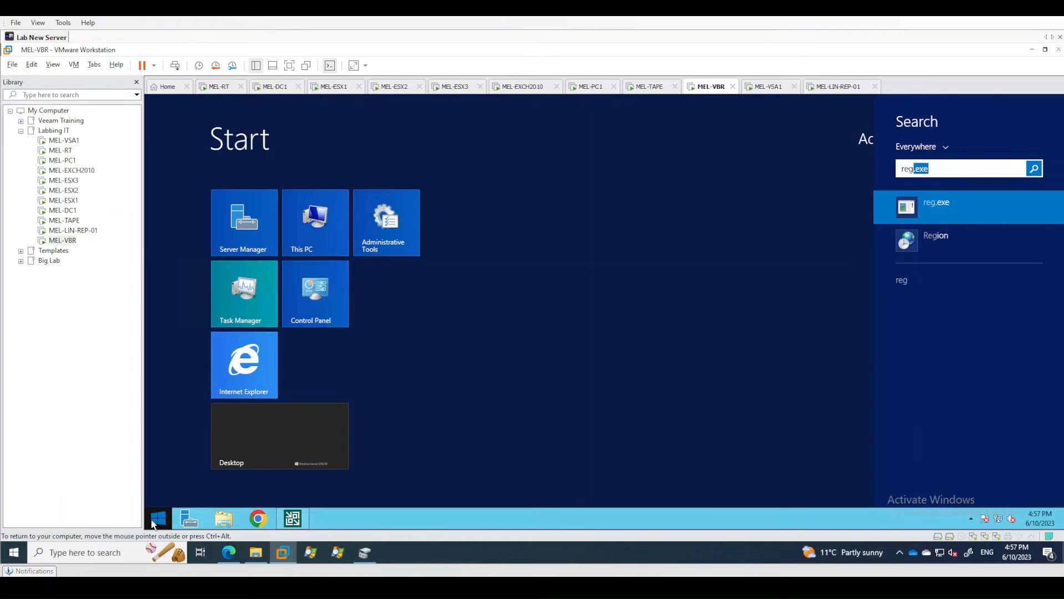
text(edit)
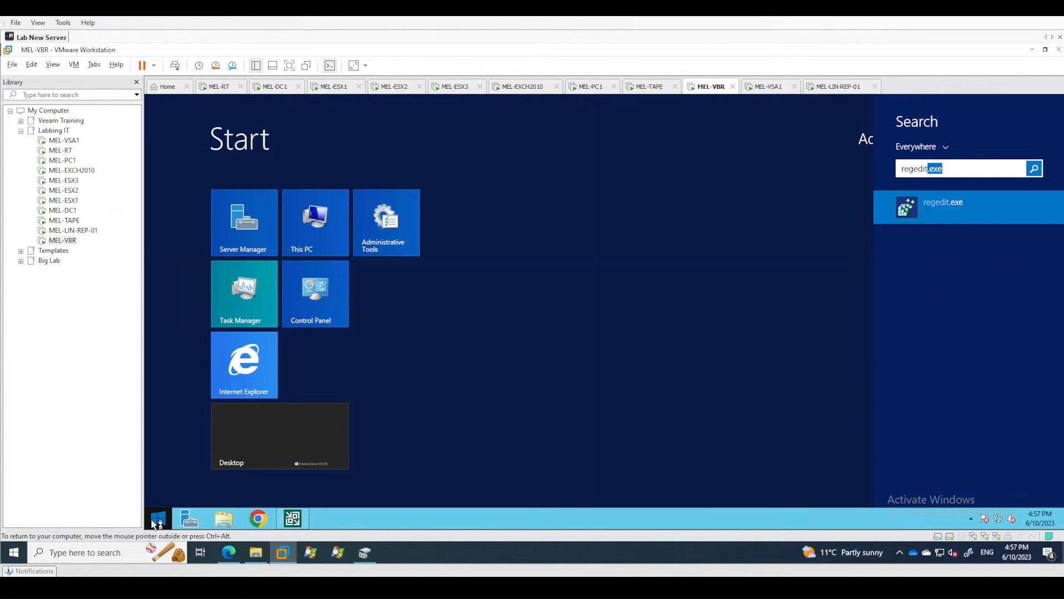
key(Return)
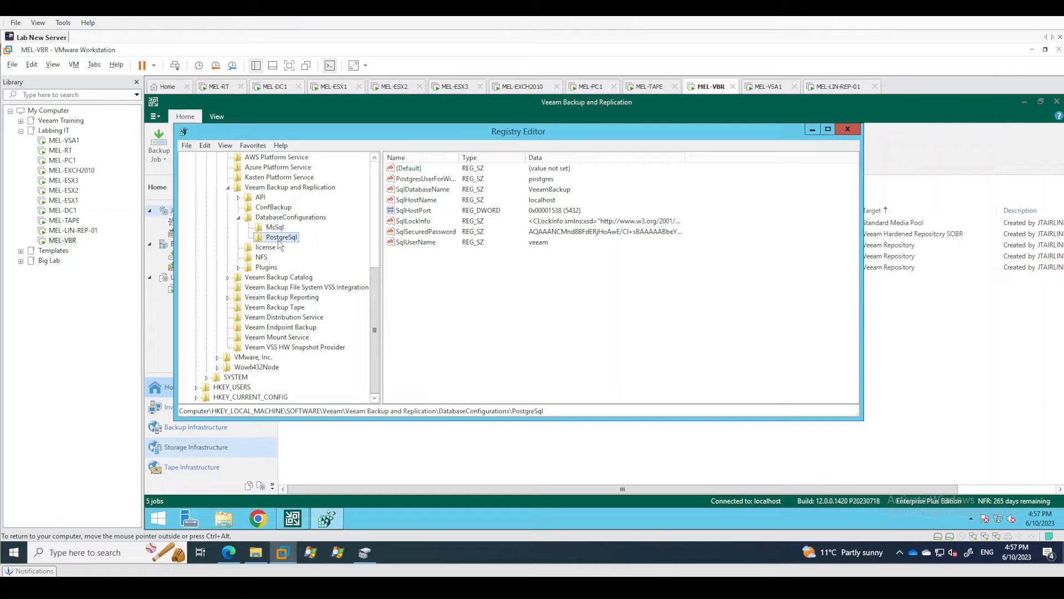
click(424, 244)
click(446, 267)
click(846, 129)
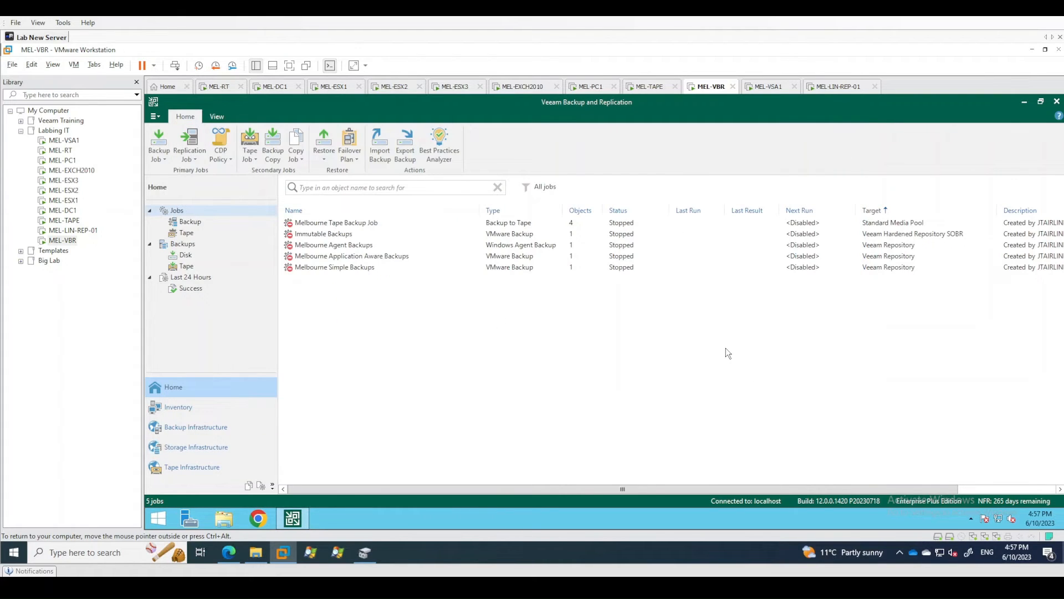
Search Windows for "programs" and open Programs and Features.
click(165, 516)
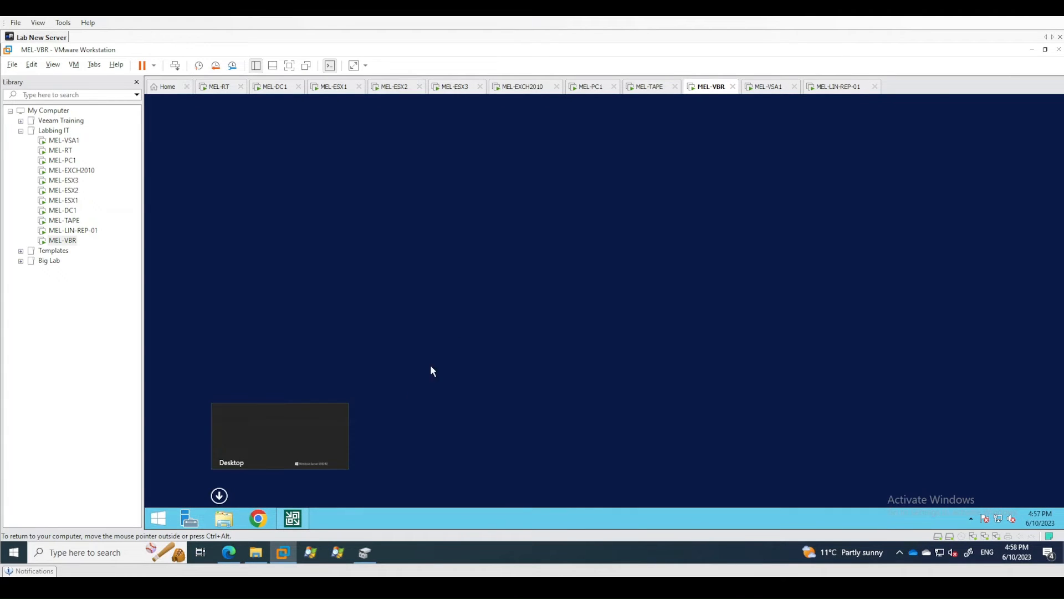
text(programs)
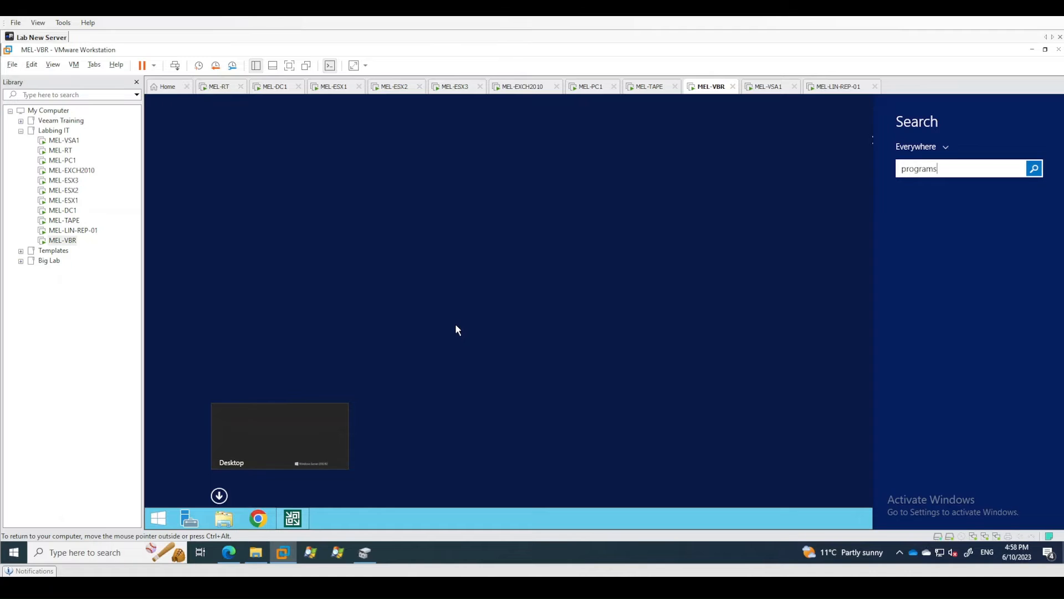
key(Down)
key(Down)
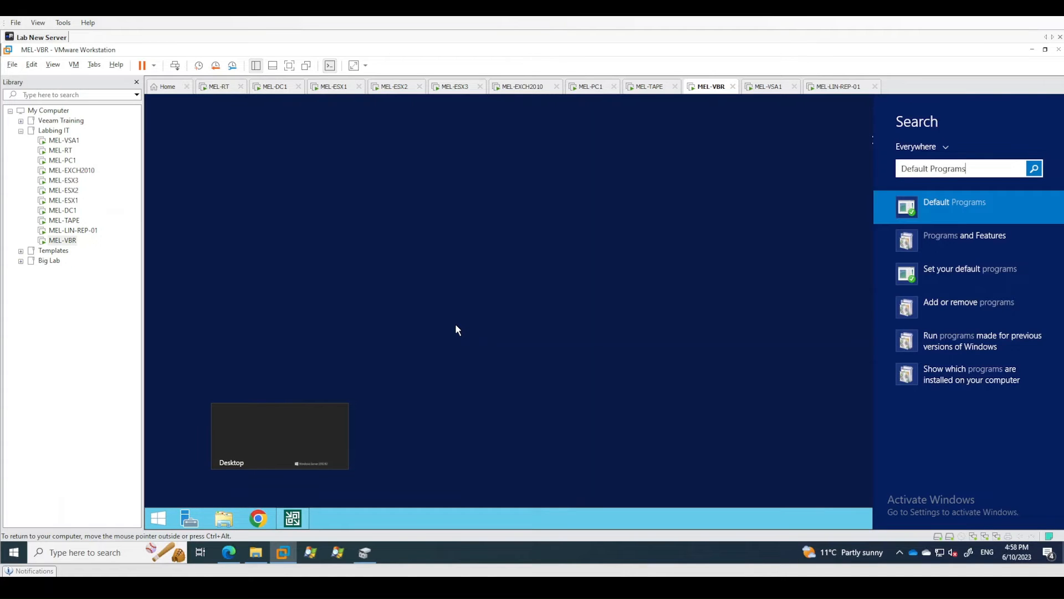
key(Return)
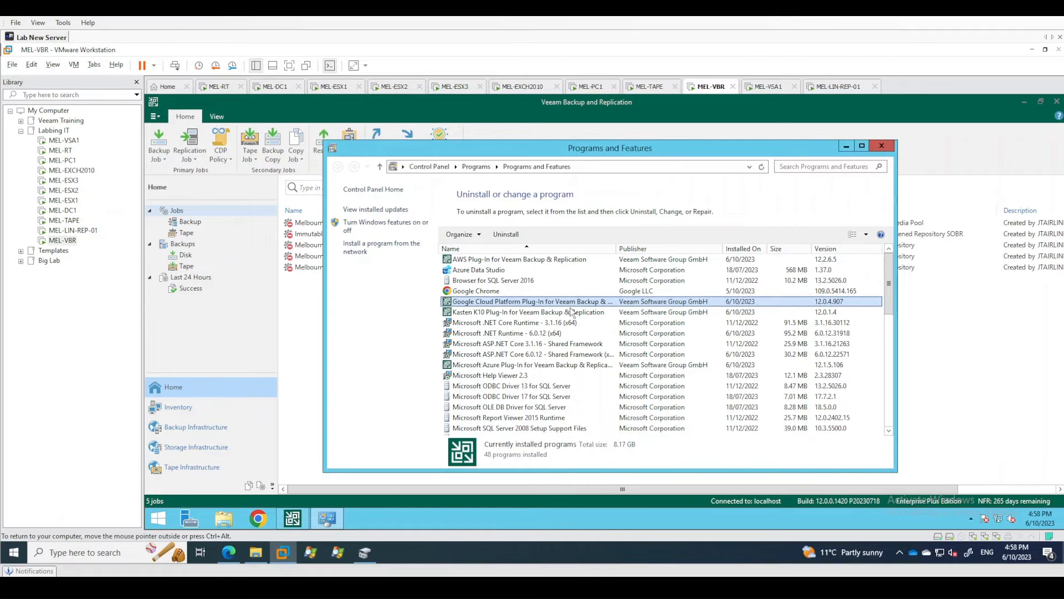
Start the removal of Microsoft SQL Server 2016 (64-bit) from the installed programs.
scroll(591, 384, down, 3)
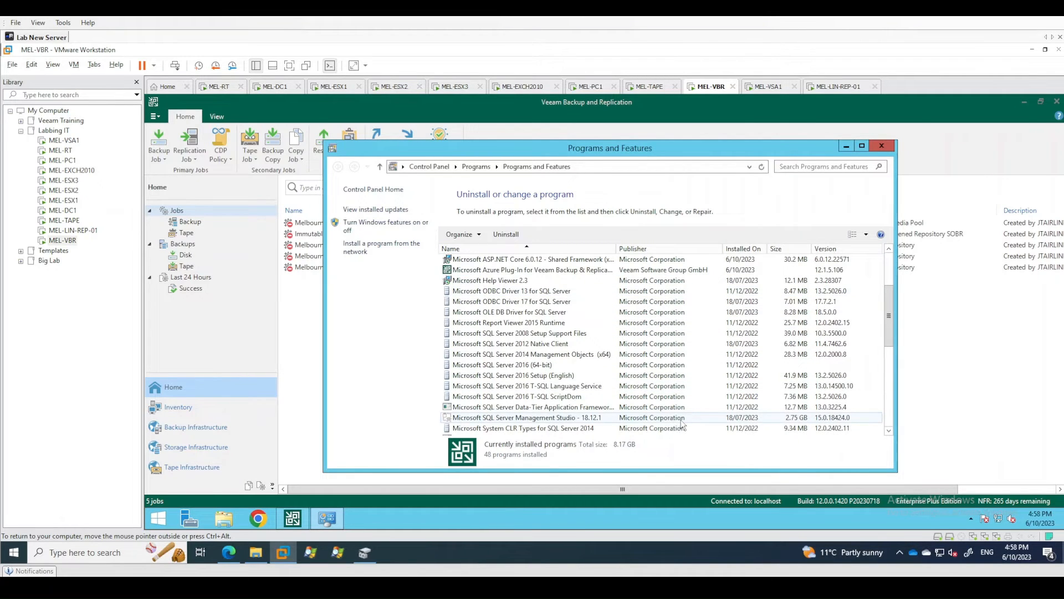
click(537, 368)
right_click(536, 367)
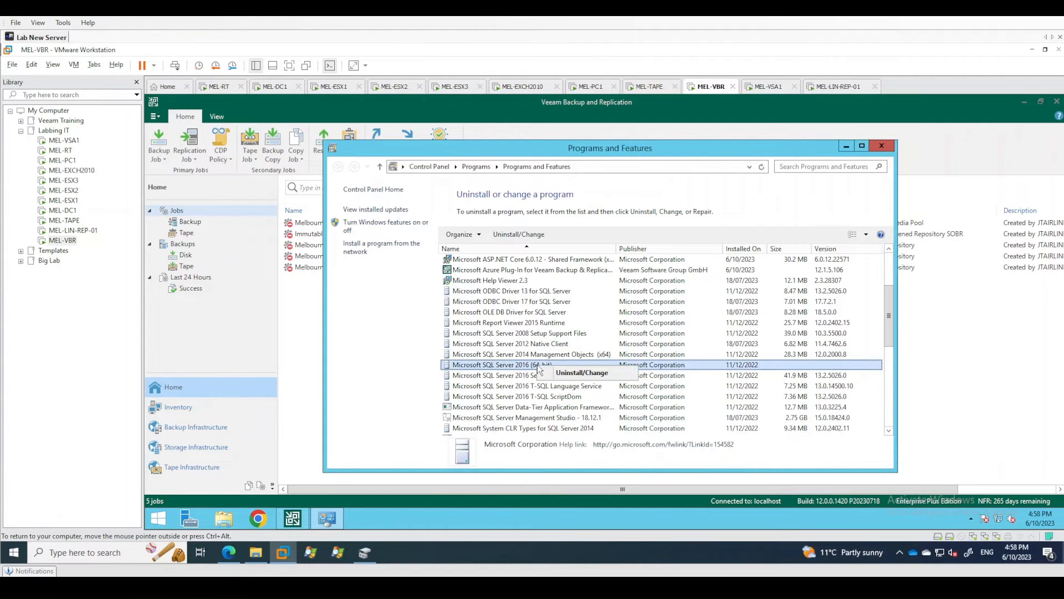
click(556, 374)
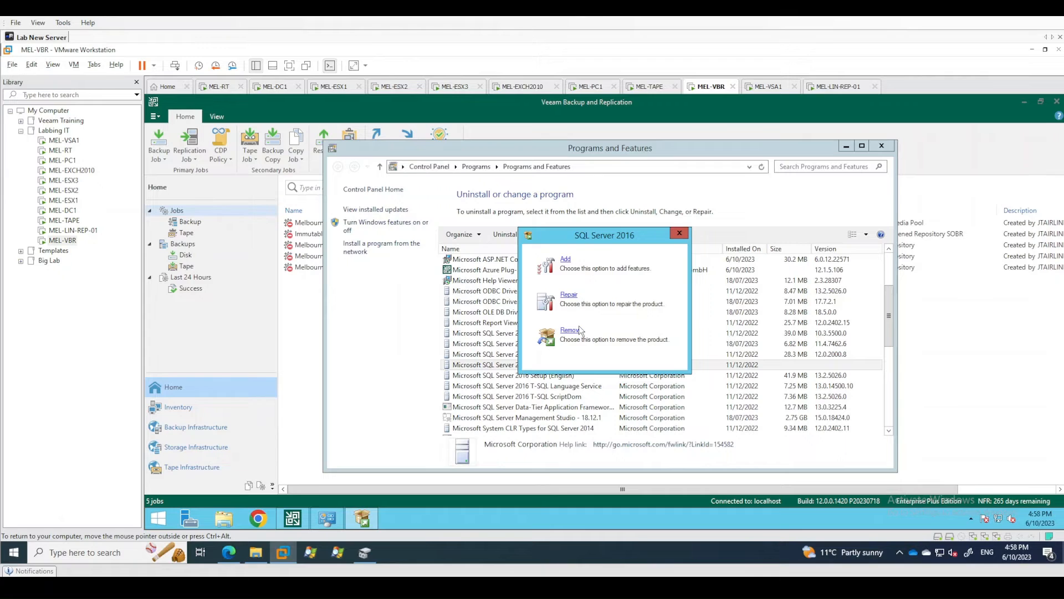
click(571, 330)
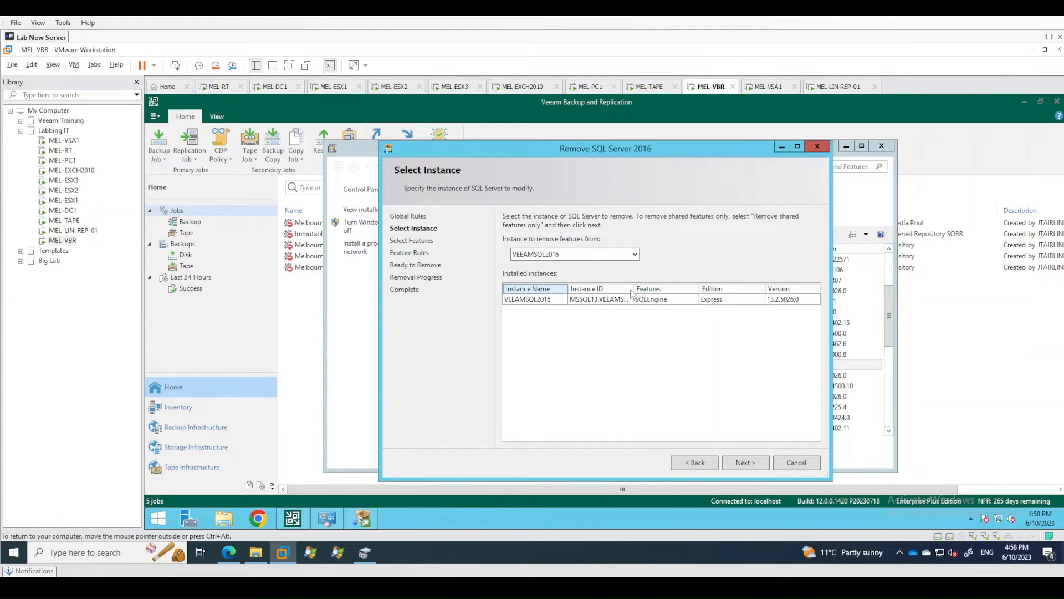
Remove Database Engine Services of the VEEAMSQL2016 instance, and close the removal wizard and Programs and Features.
click(627, 253)
click(629, 254)
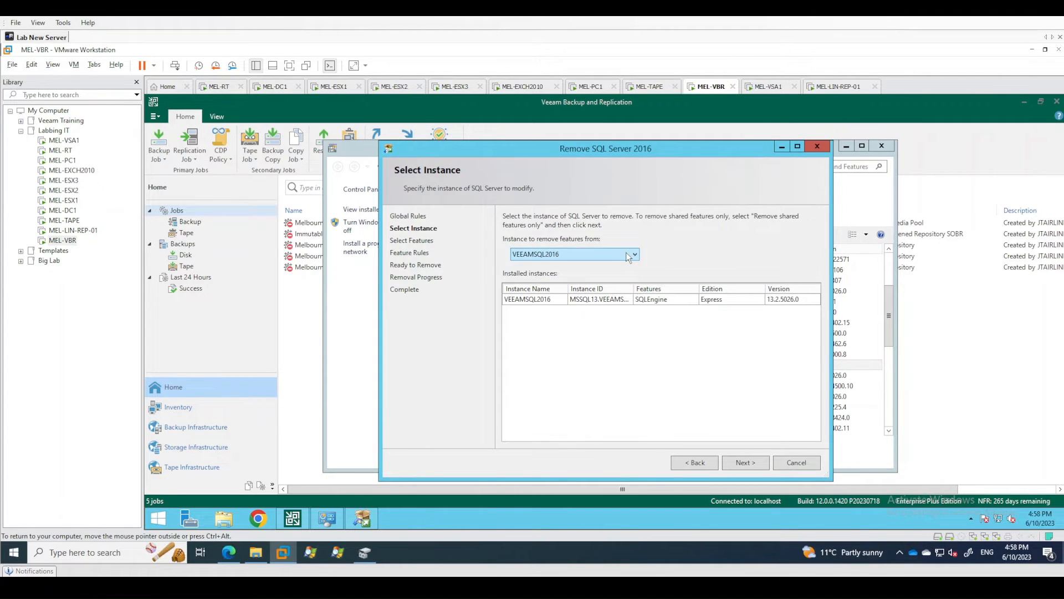
click(737, 464)
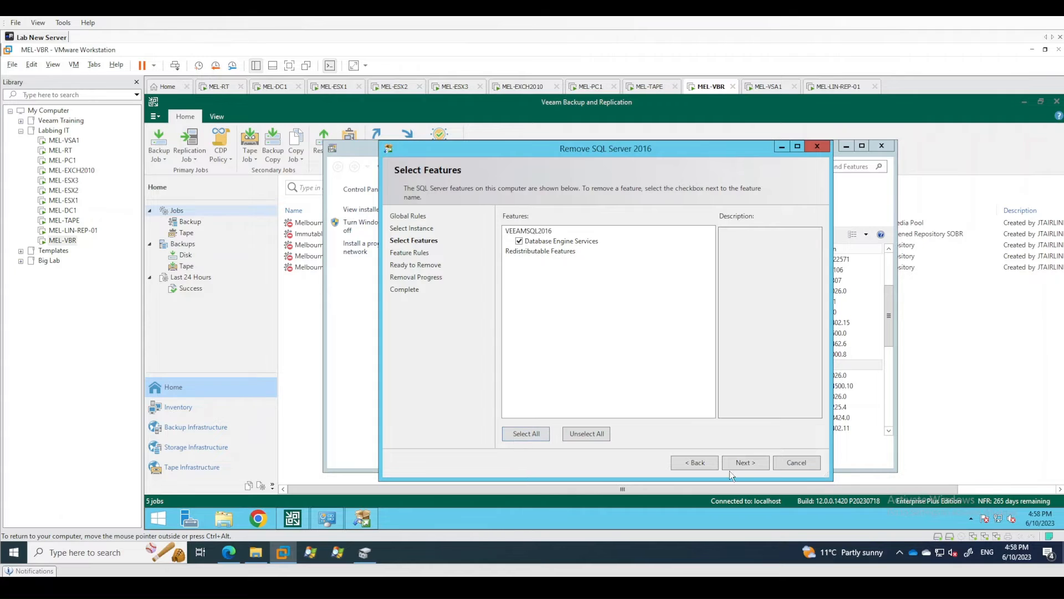
click(754, 465)
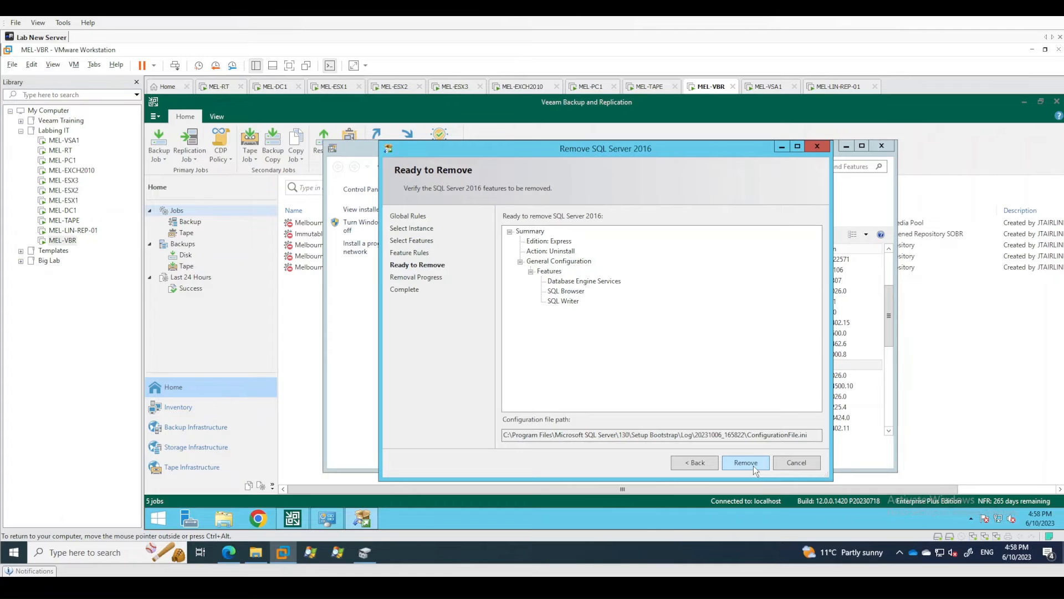
click(753, 465)
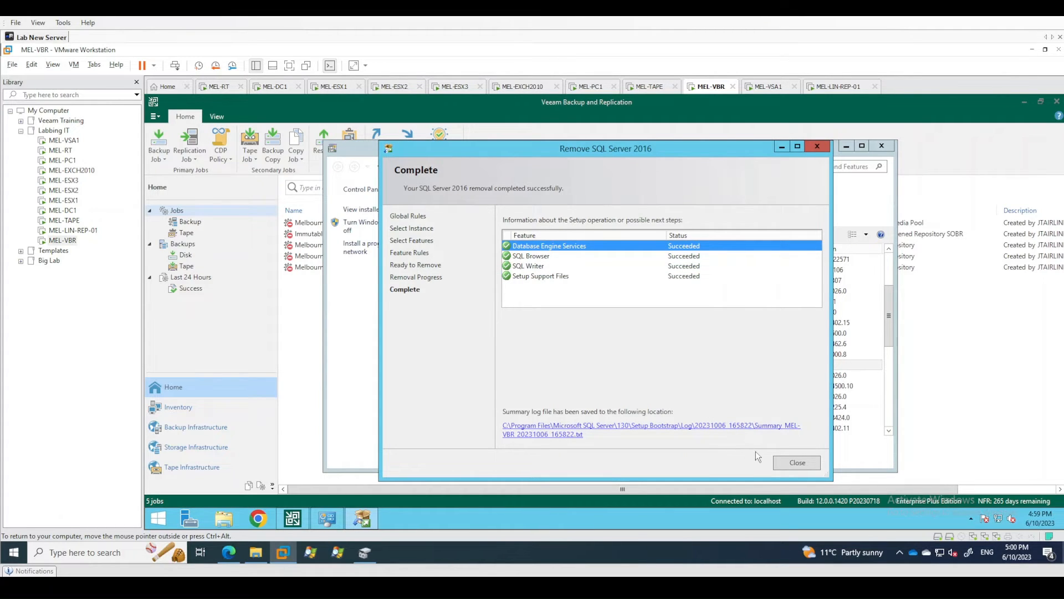
click(789, 468)
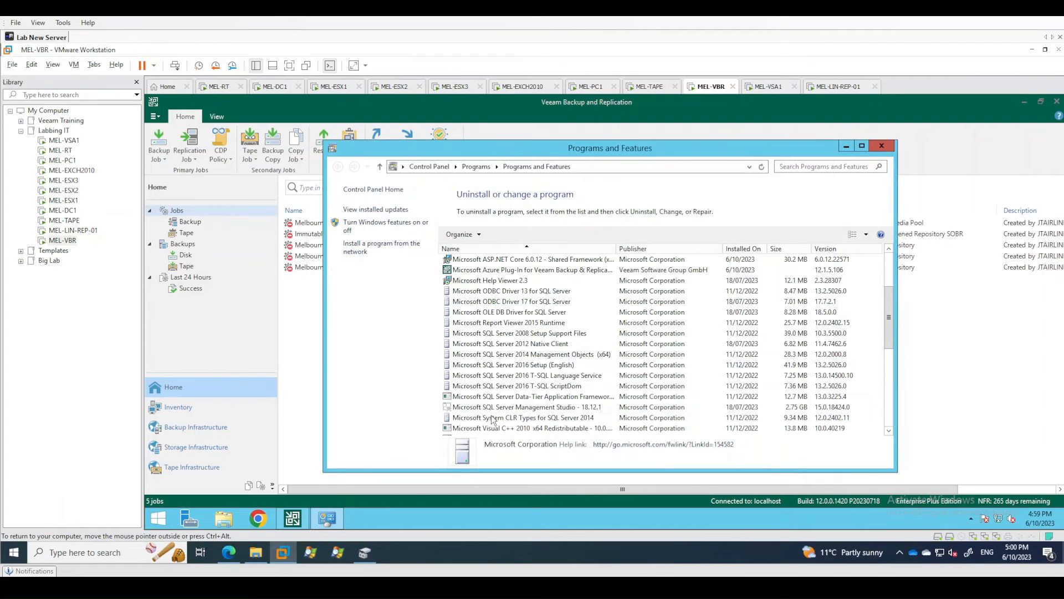
click(726, 301)
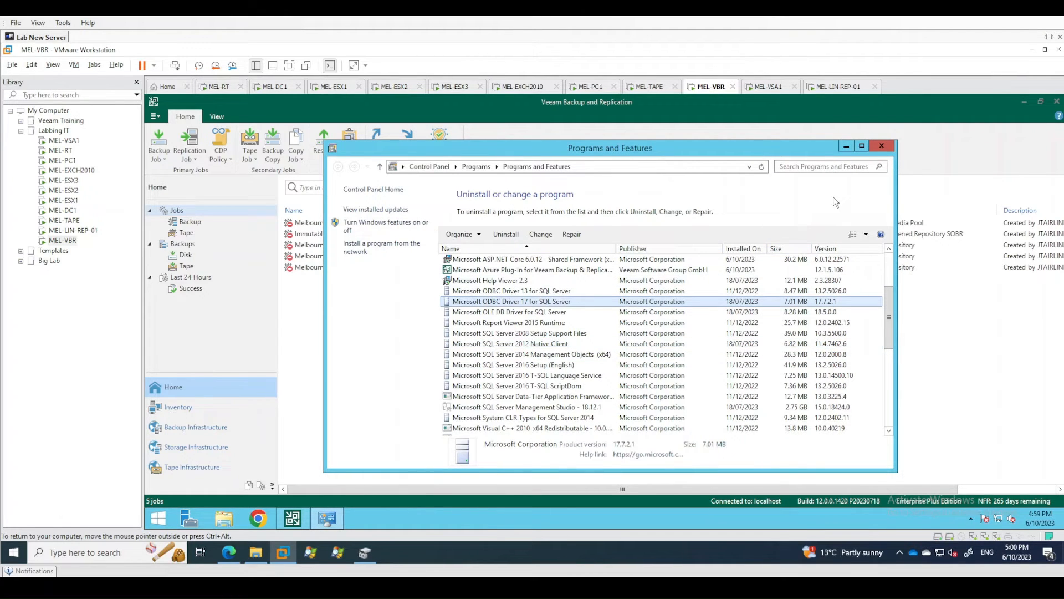
click(881, 146)
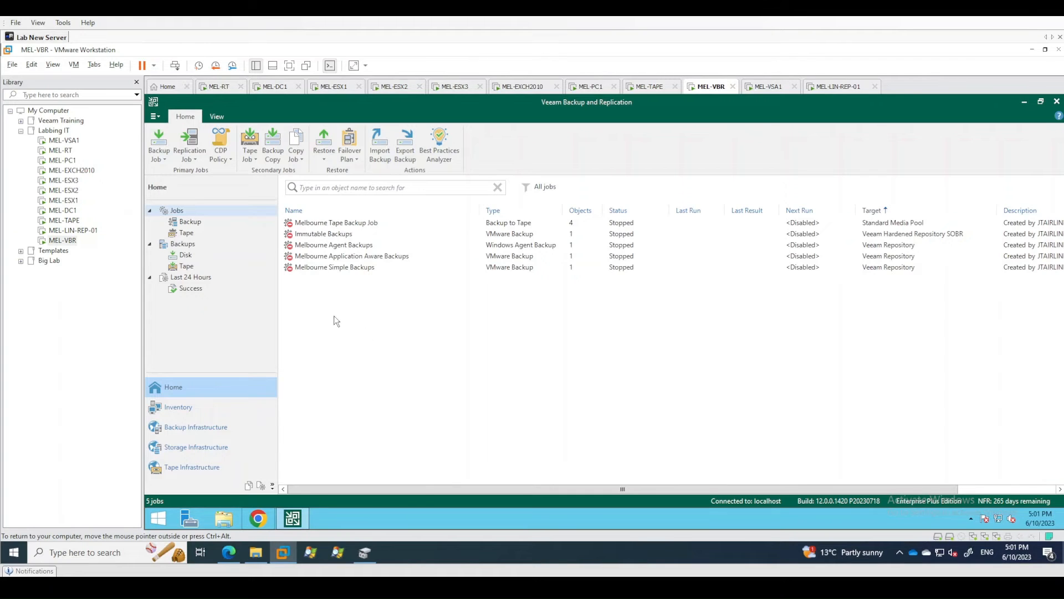
Examine the disk backups by expanding the Immutable, Simple, Application Aware and Agent backup jobs.
click(186, 255)
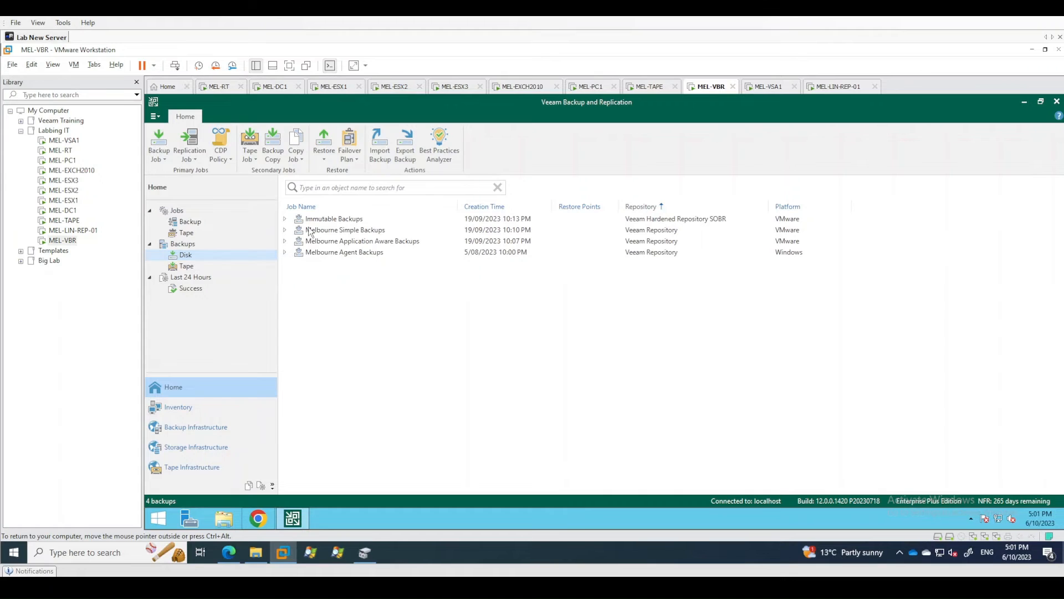
click(285, 218)
click(285, 252)
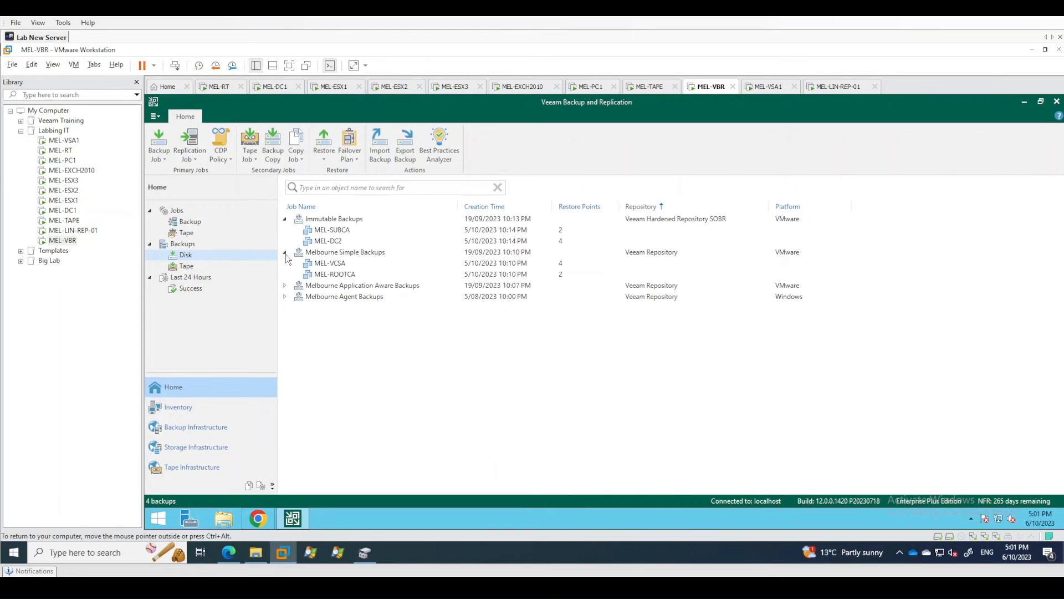
click(285, 286)
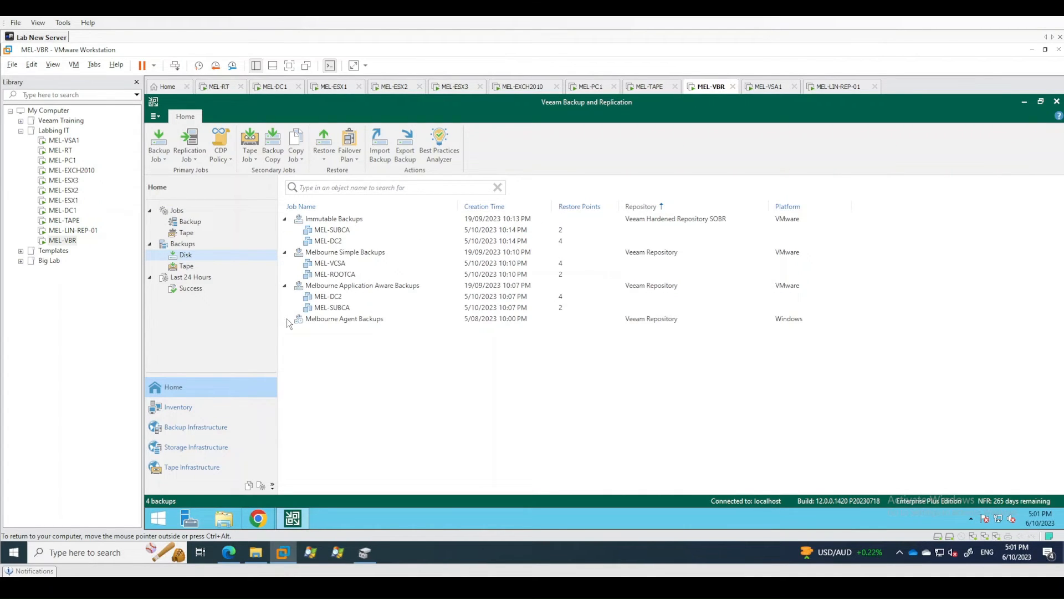
click(285, 319)
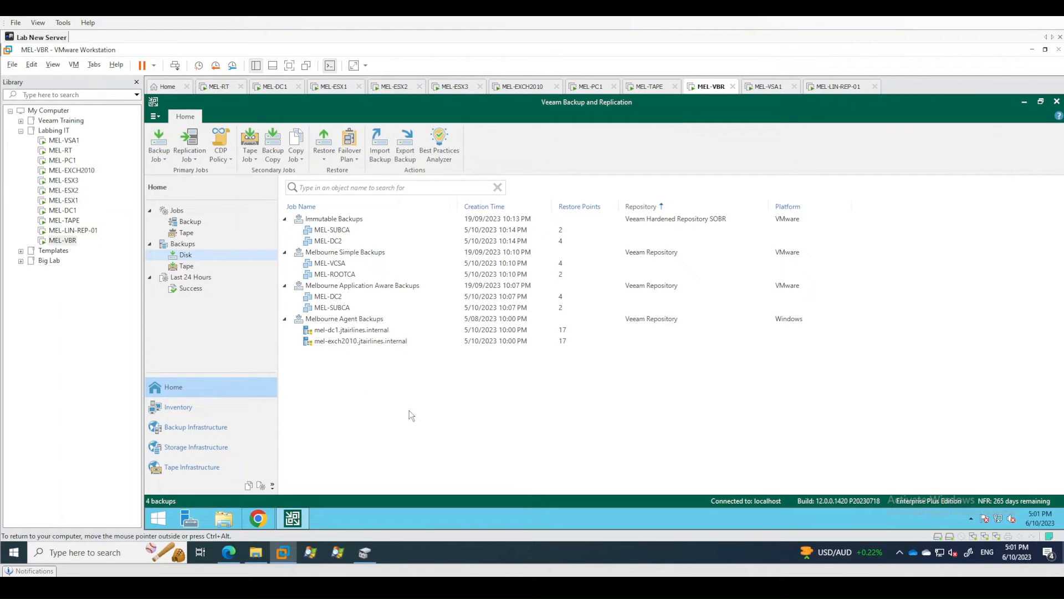
Check which destination repositories are offered for moving the Immutable Backups, and leave without moving them.
click(359, 221)
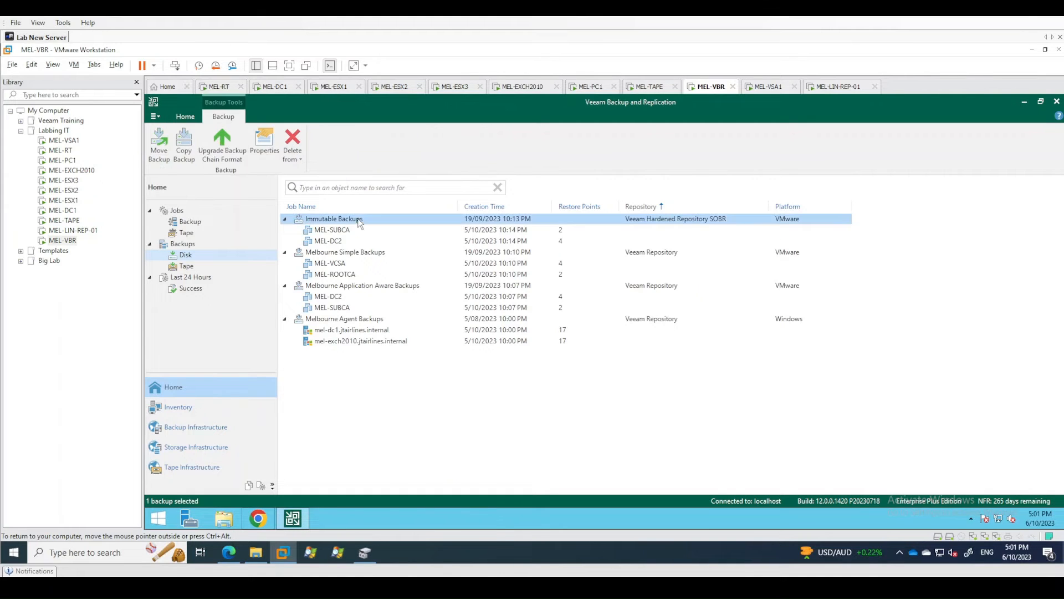
right_click(360, 221)
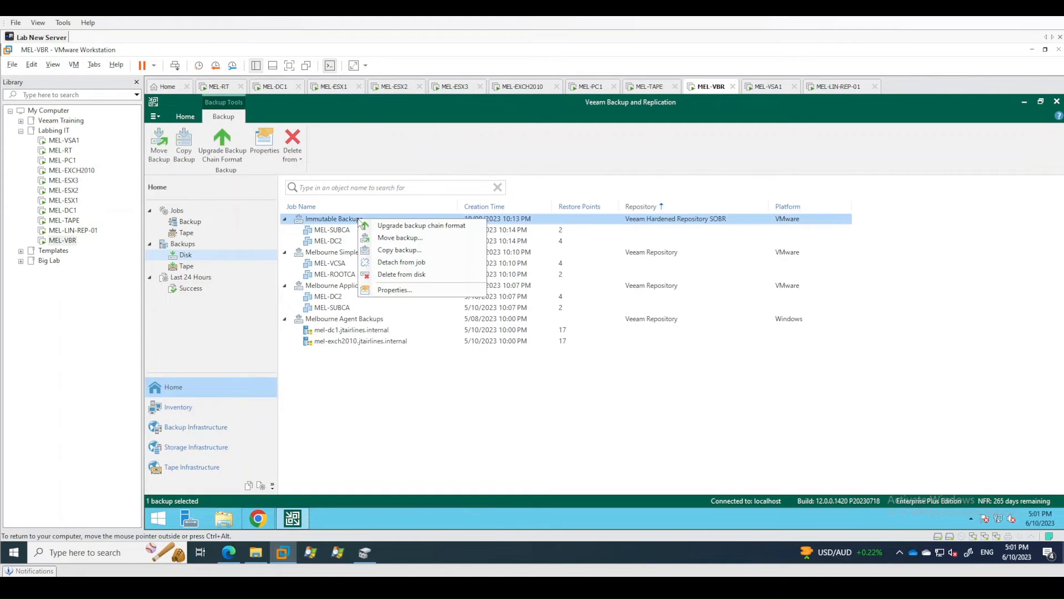
click(403, 243)
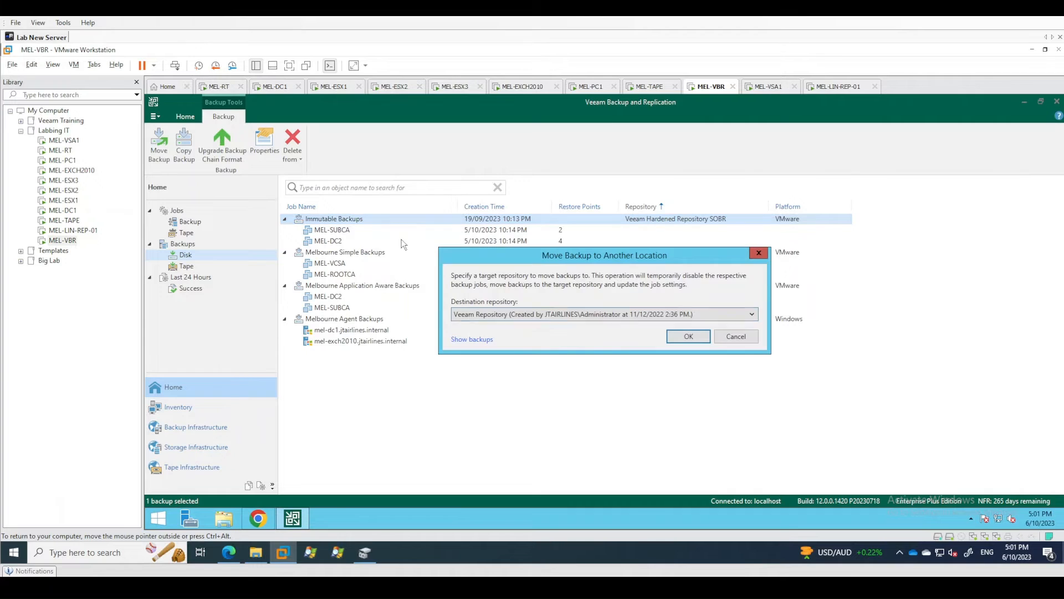
click(494, 319)
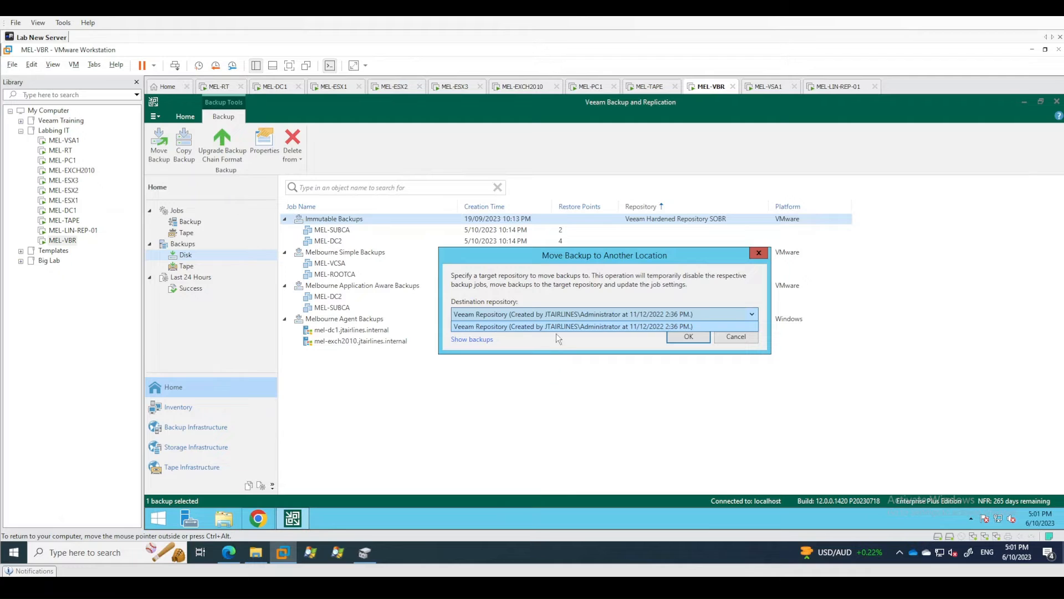
click(633, 285)
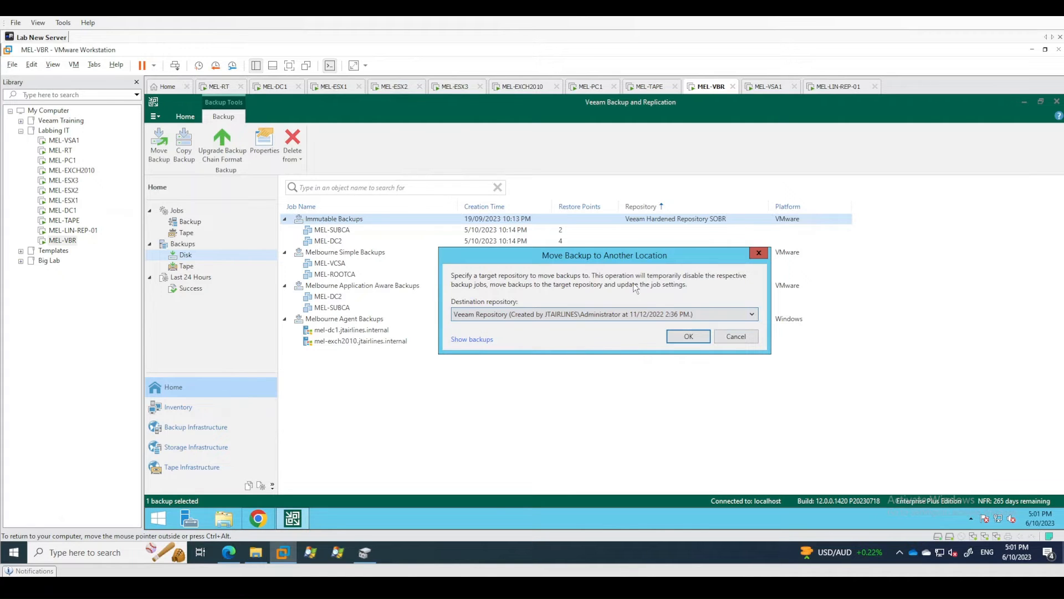
click(736, 336)
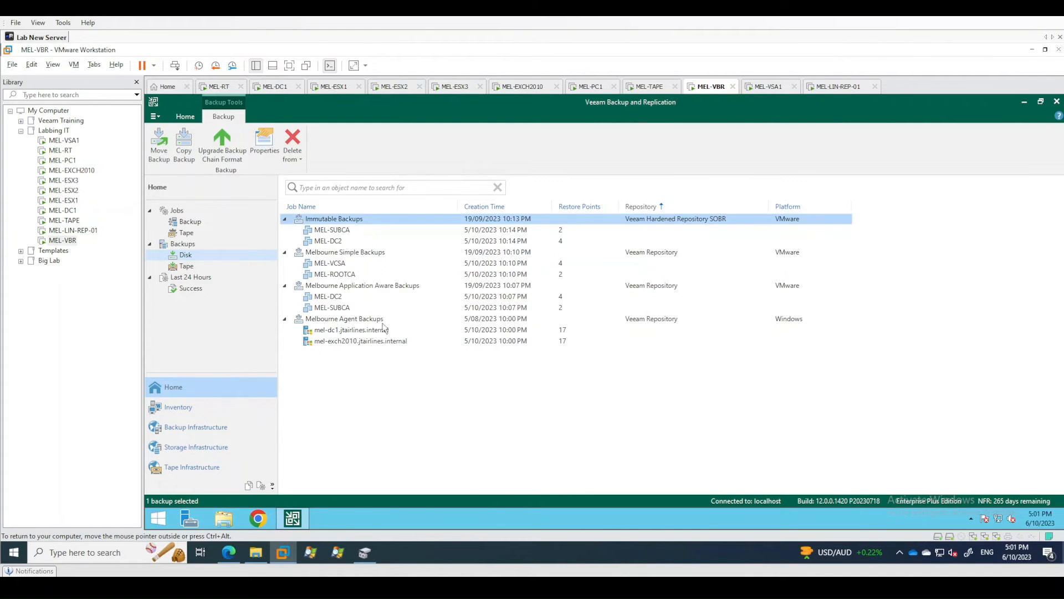
Check the actions available for the Melbourne Simple Backups and Melbourne Application Aware Backups jobs.
right_click(353, 252)
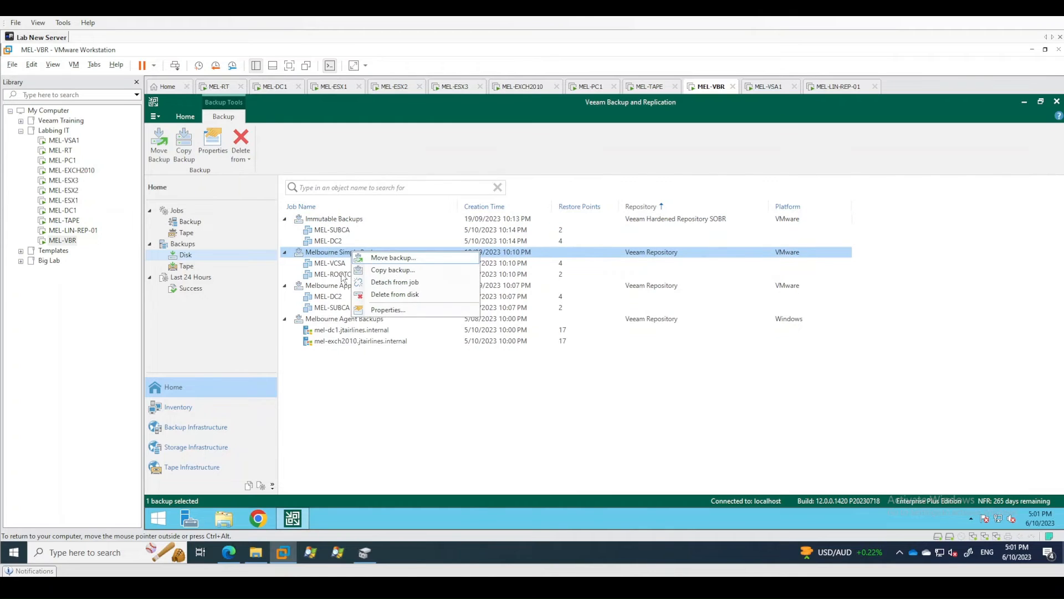
right_click(336, 286)
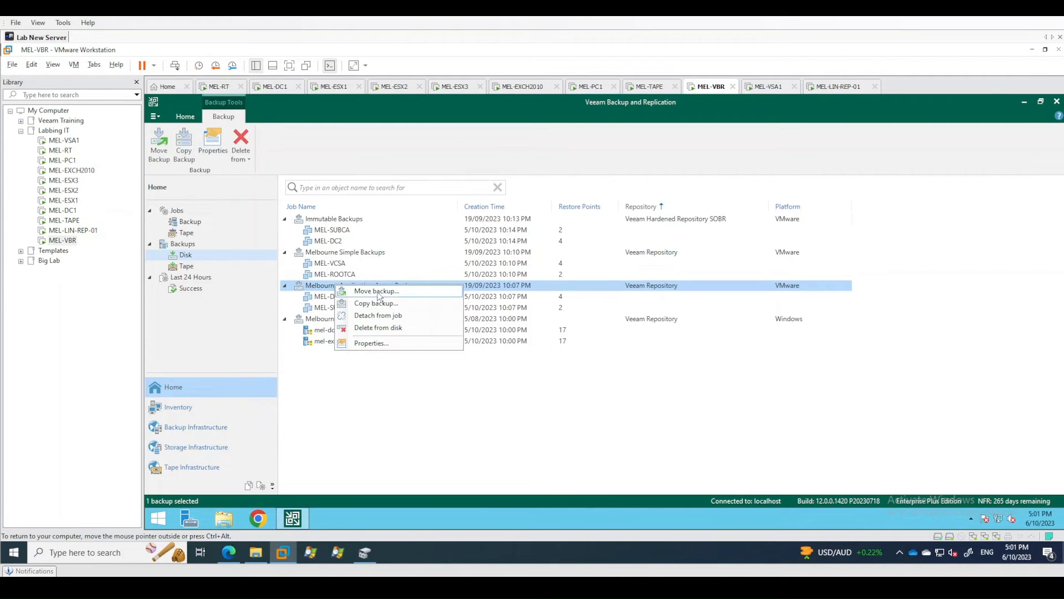
click(339, 346)
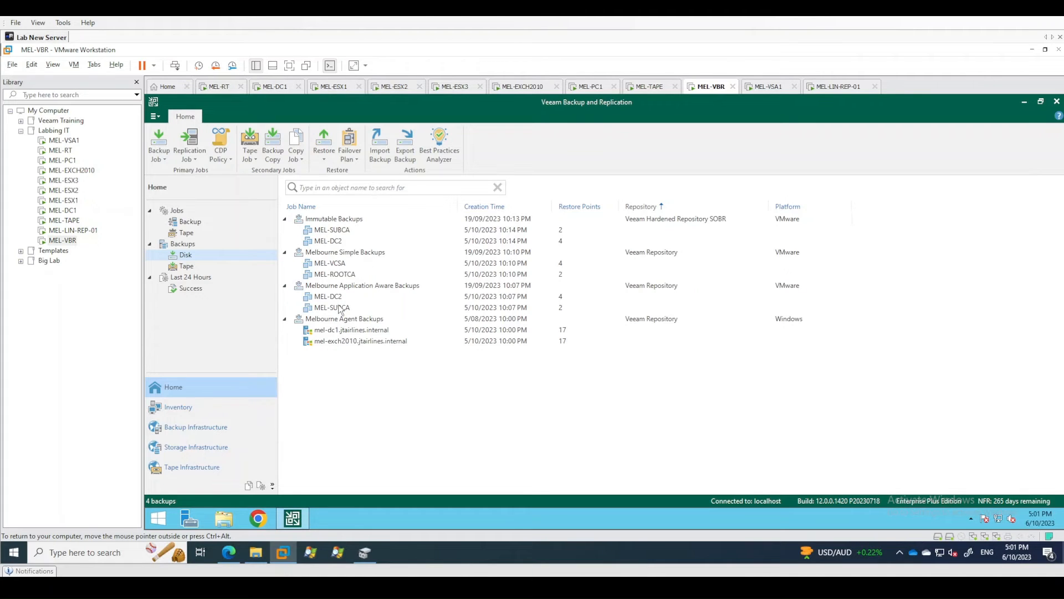
Examine the restore and export actions available for the individual VM backups MEL-SUBCA, MEL-VCSA and the application-aware MEL-DC2.
right_click(342, 234)
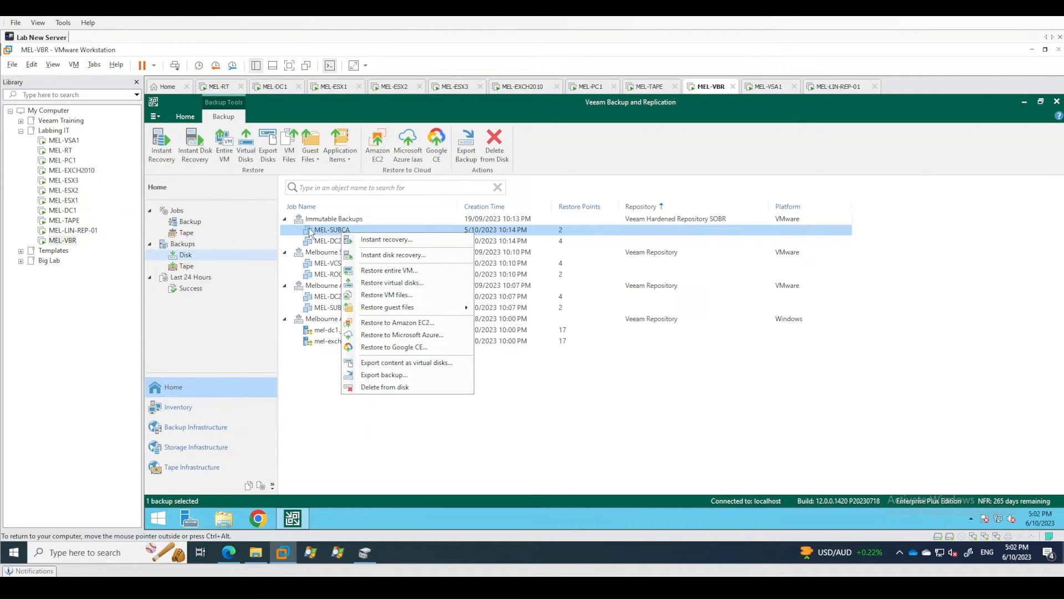
click(731, 395)
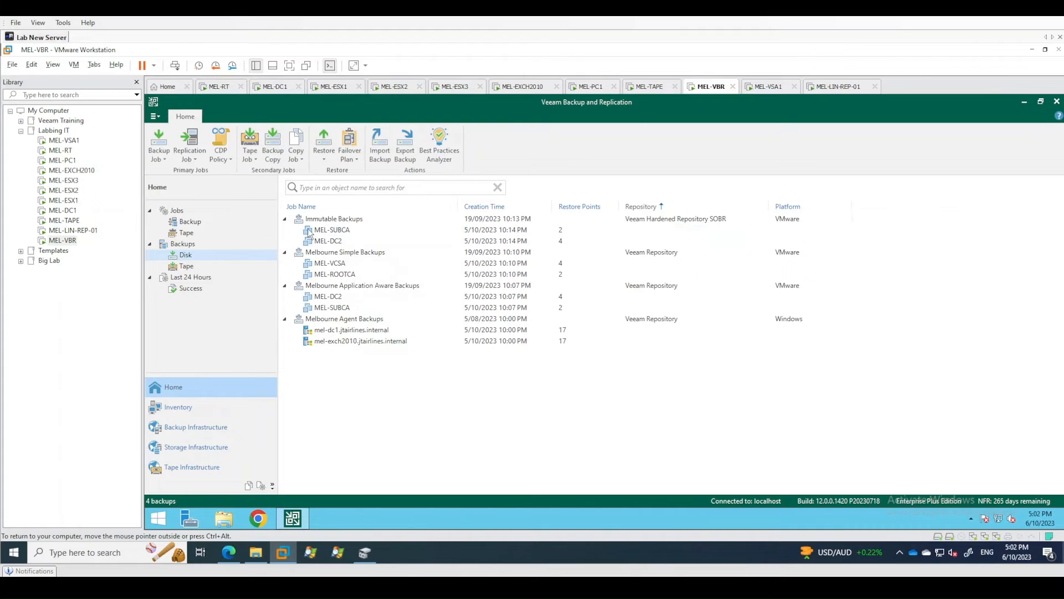
right_click(330, 233)
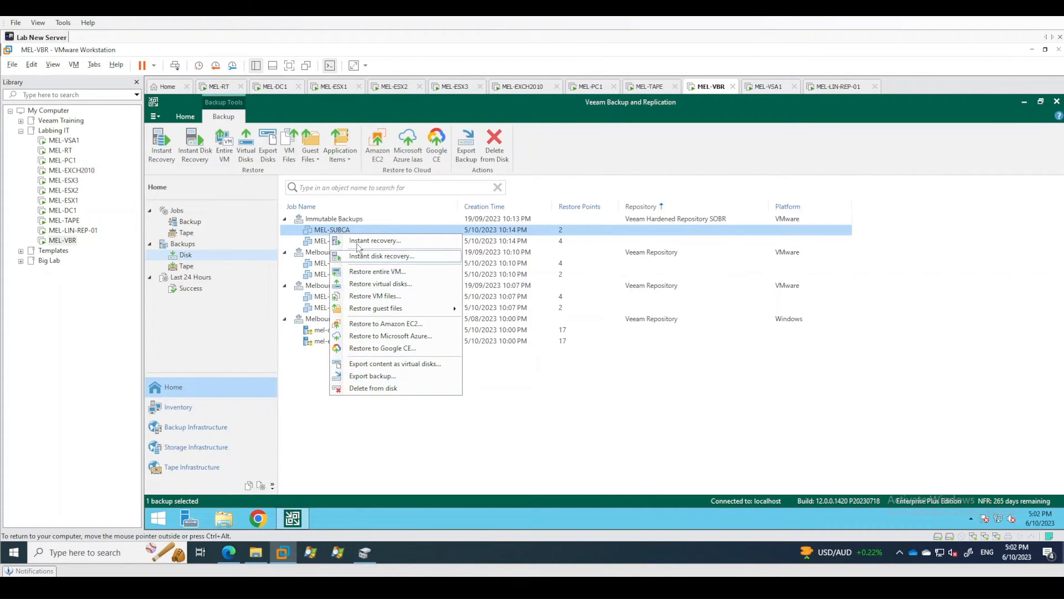
click(371, 458)
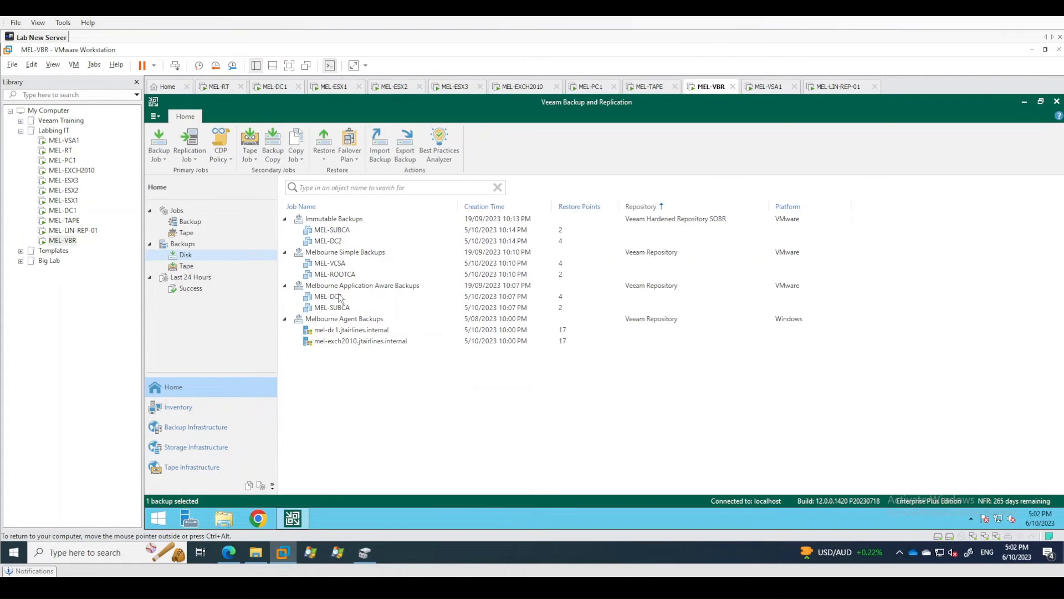
right_click(340, 265)
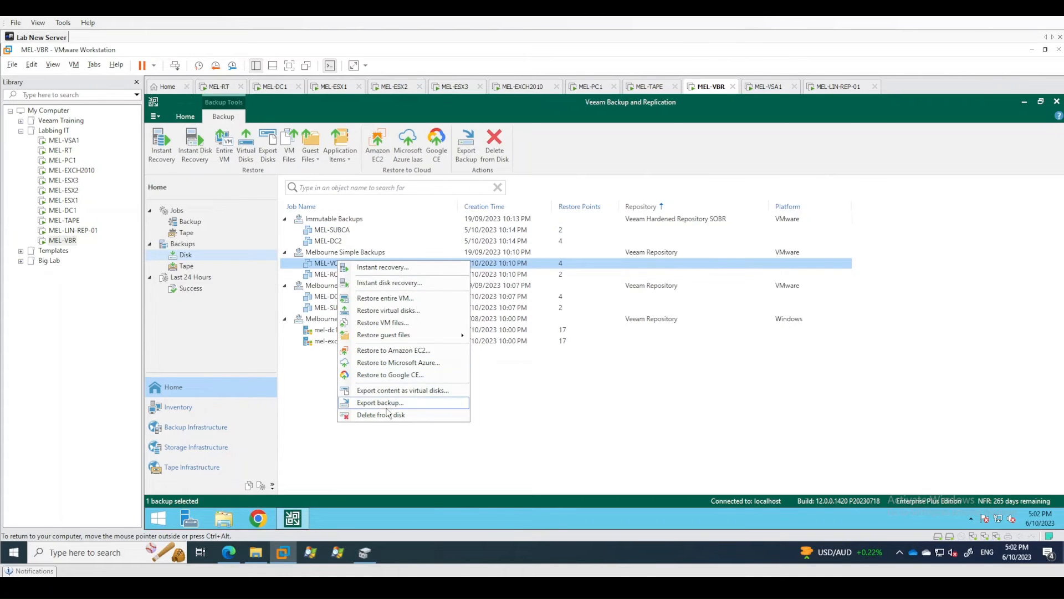
click(574, 411)
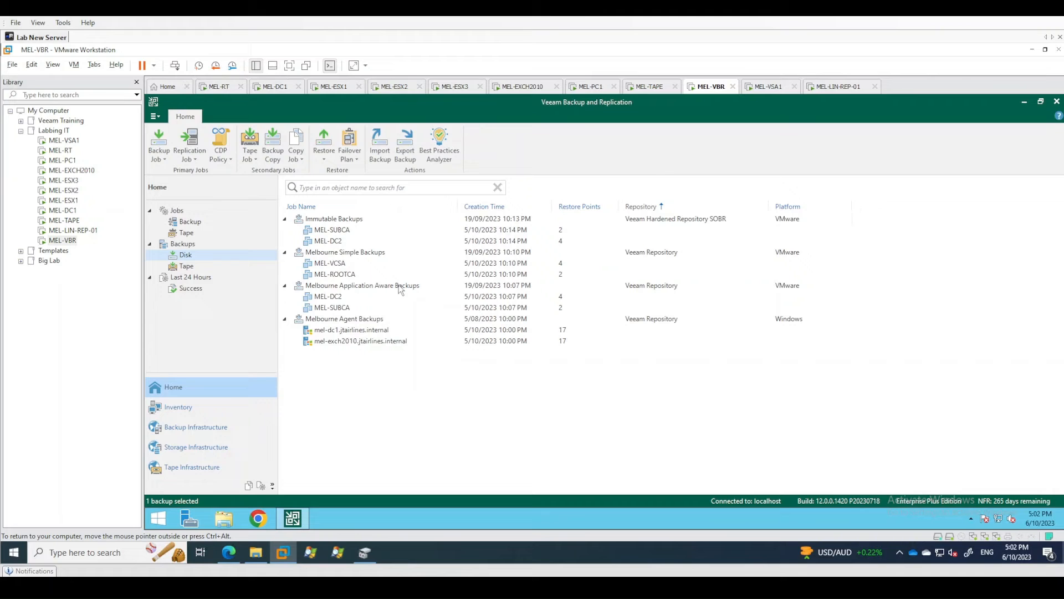
right_click(327, 298)
click(411, 482)
Examine the actions available for the mel-dc1 and mel-exch2010 backups and their parent Melbourne Agent Backups job.
right_click(353, 330)
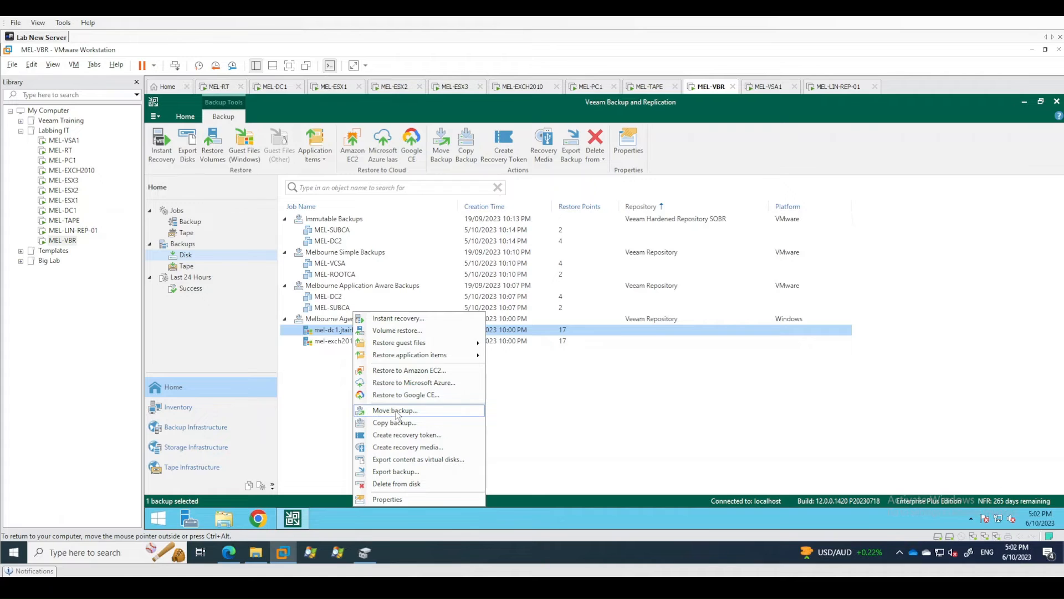
click(314, 404)
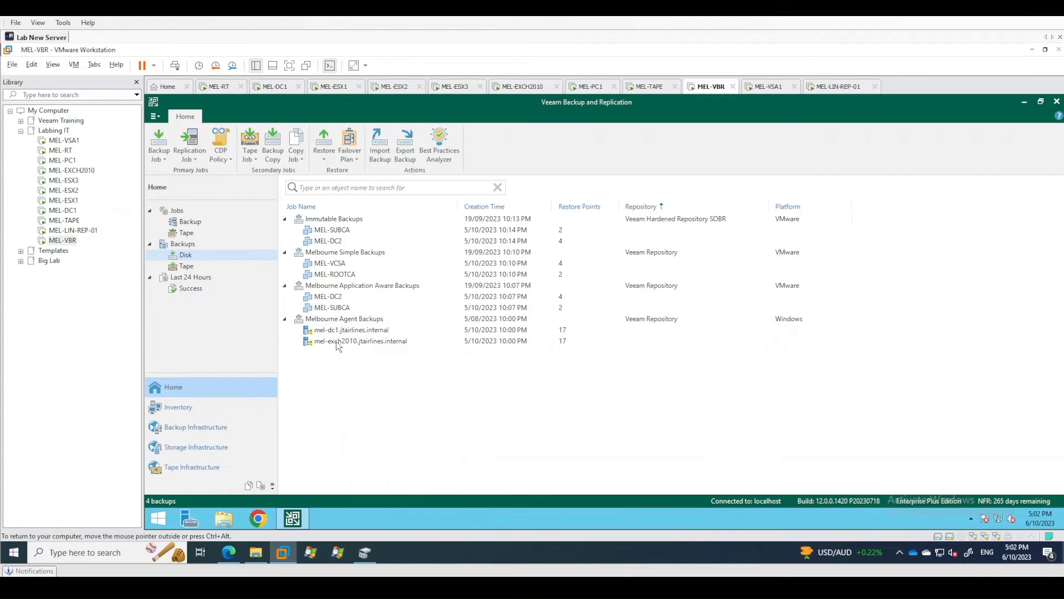
right_click(338, 320)
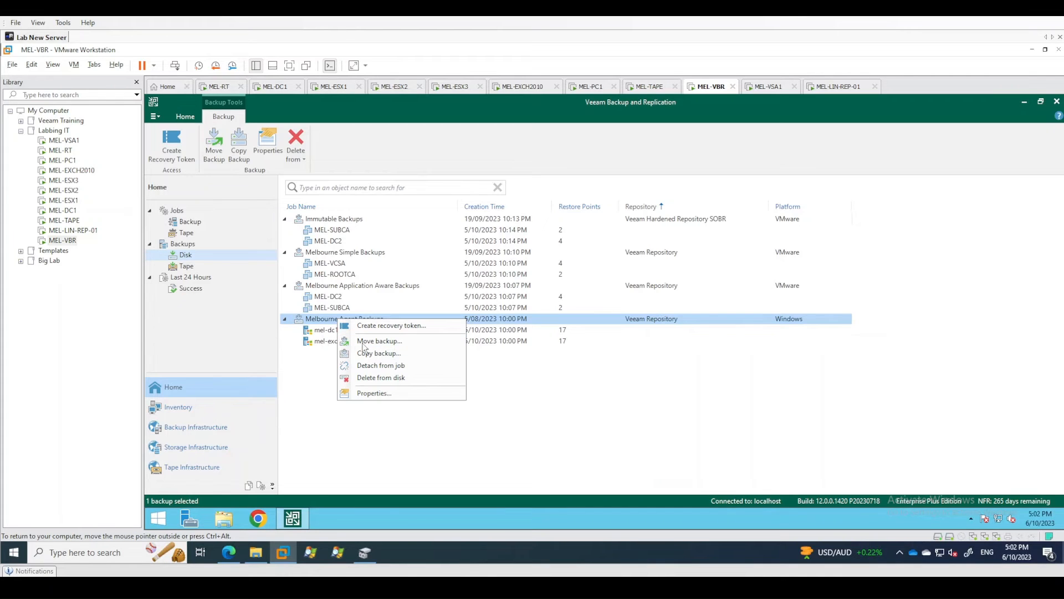
click(320, 358)
click(329, 342)
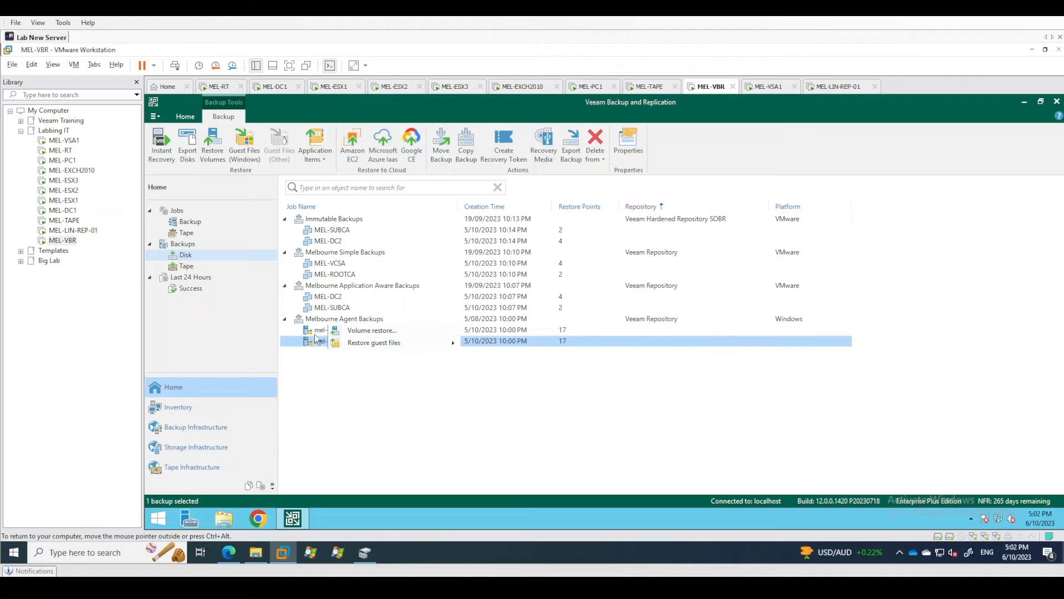
Check which destination jobs are offered for moving the mel-dc1 agent backup, and leave without moving it.
right_click(317, 332)
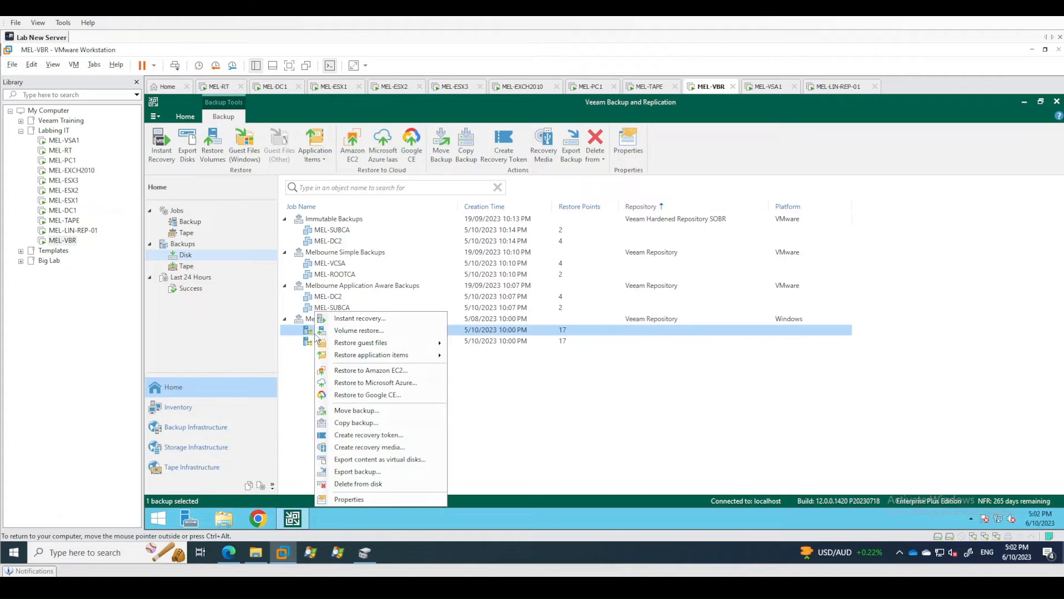
click(360, 413)
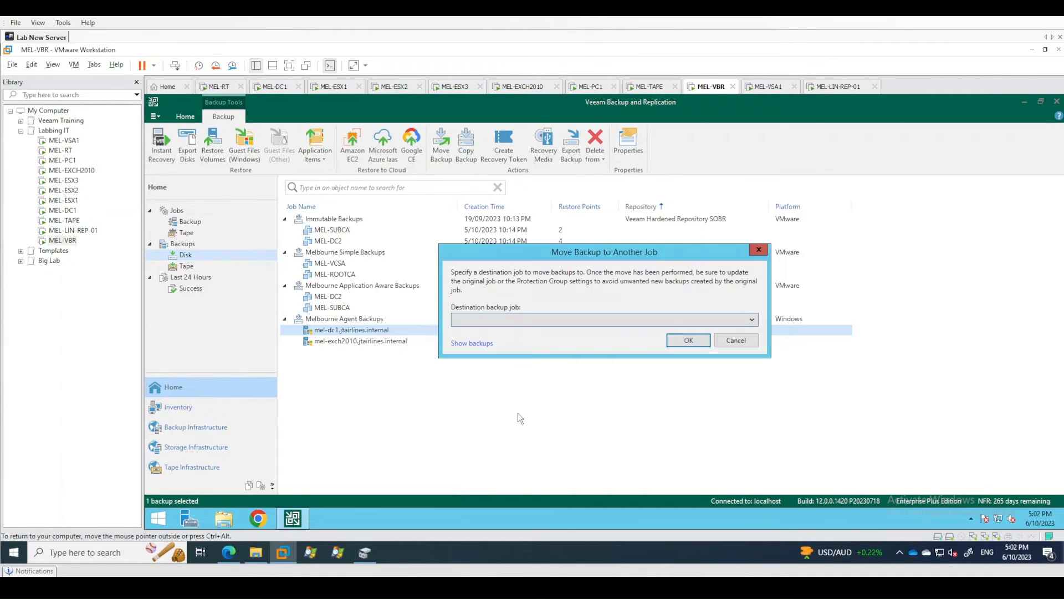
click(578, 318)
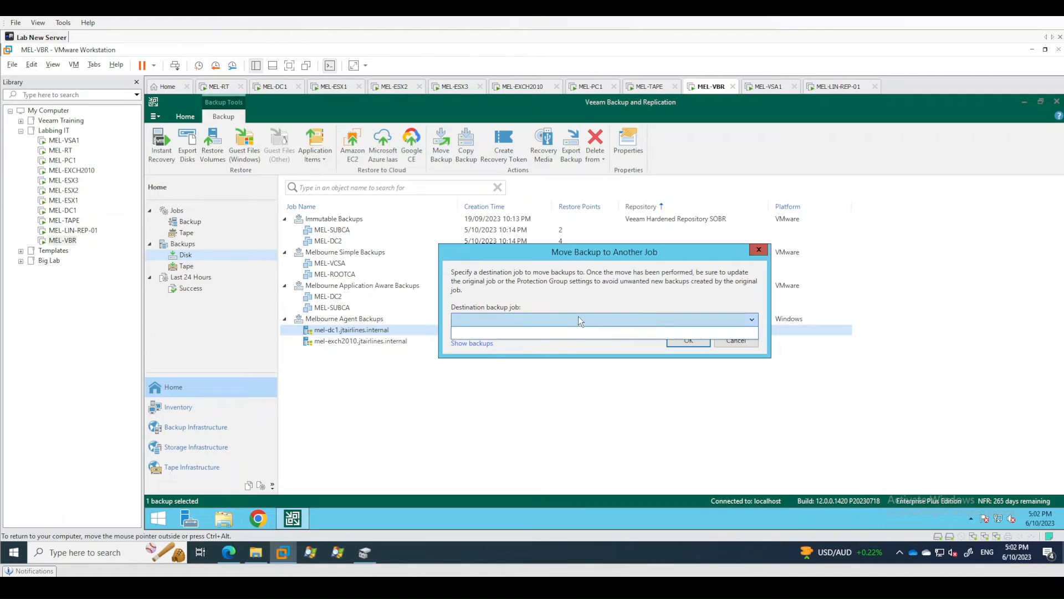
click(549, 323)
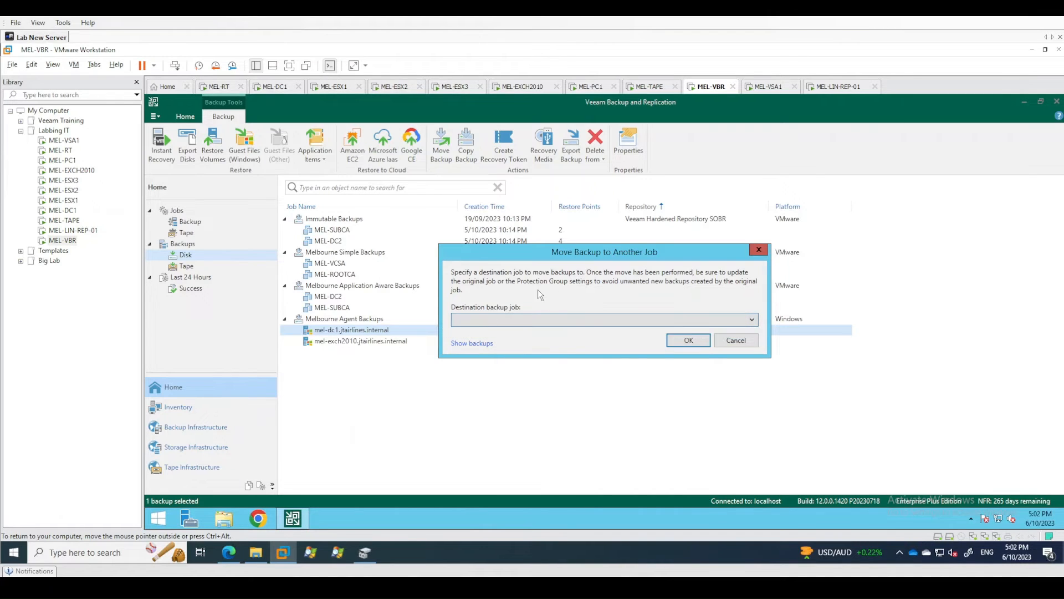
click(736, 339)
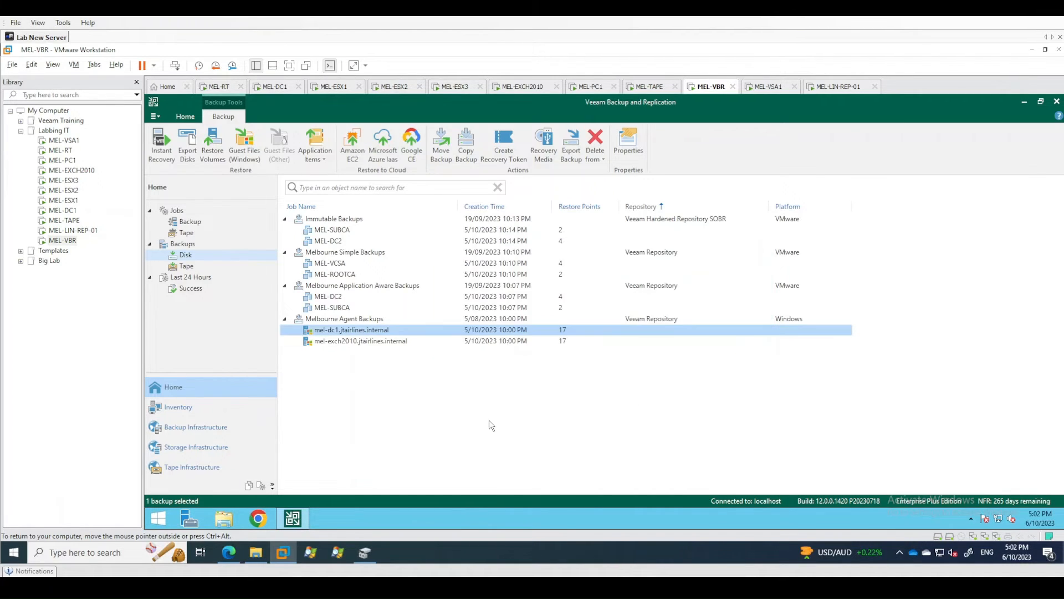
Compare the Immutable, Simple and Application Aware backup jobs for the option to upgrade the backup chain format.
right_click(334, 219)
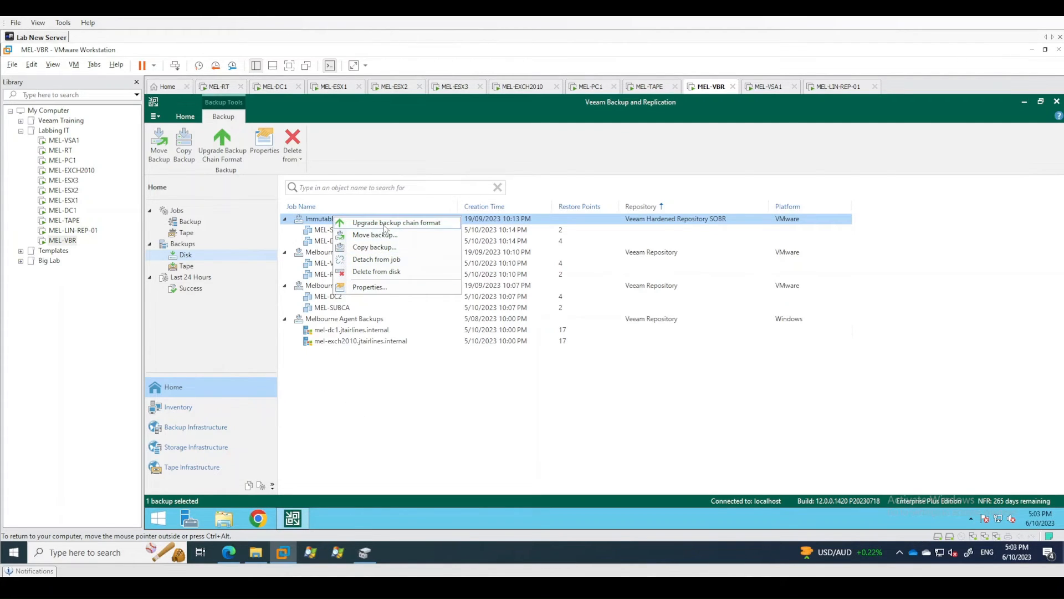
click(420, 395)
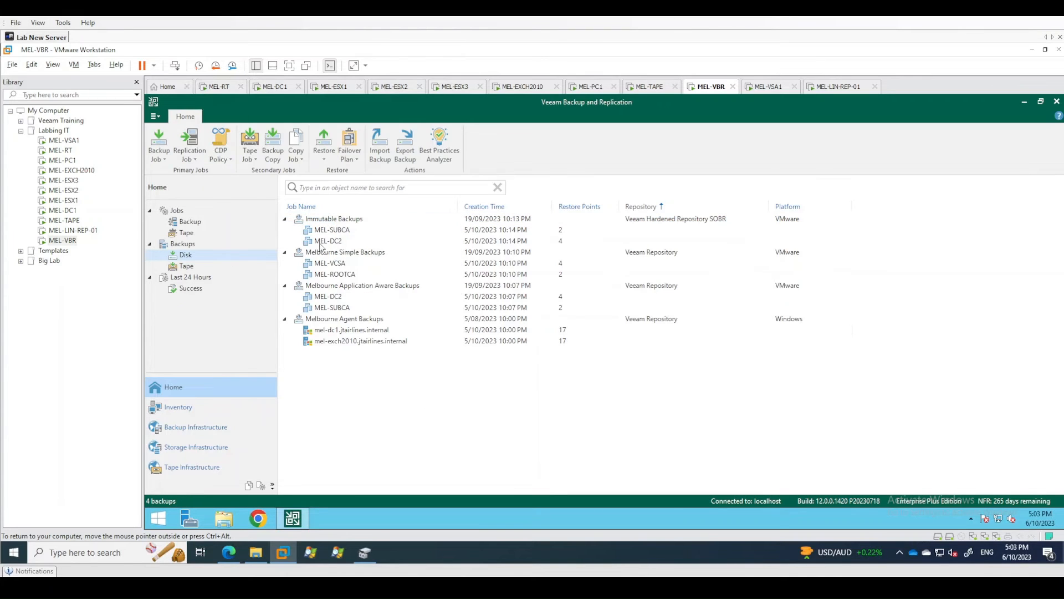
right_click(330, 255)
click(399, 354)
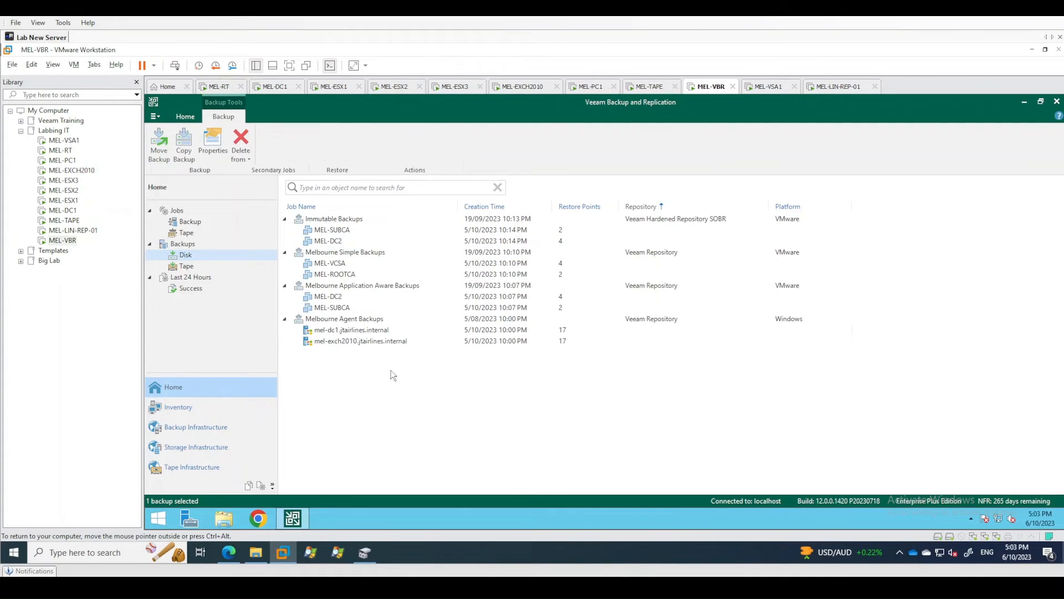
right_click(334, 286)
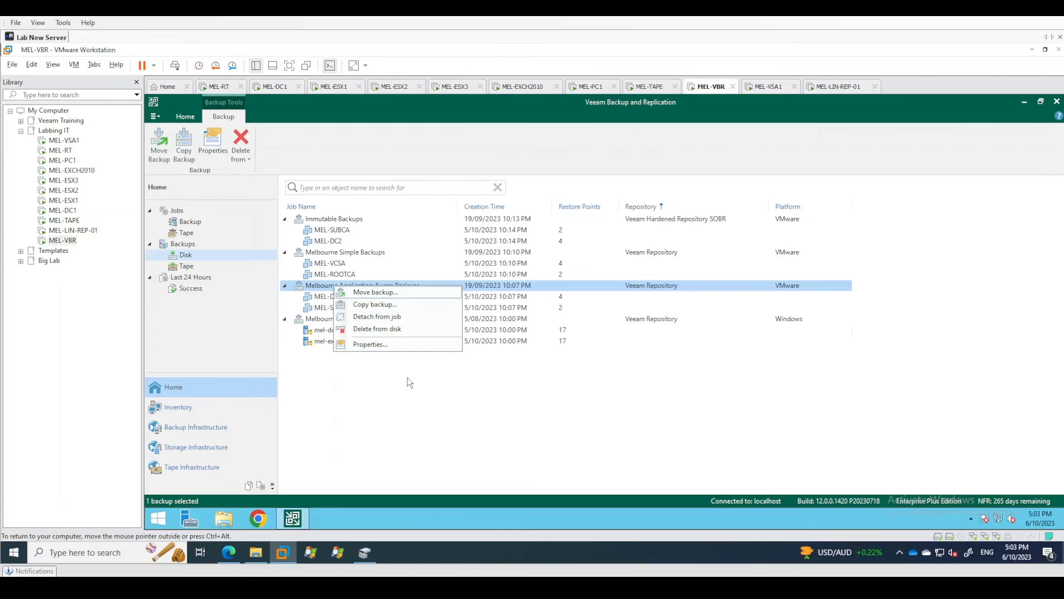
click(433, 384)
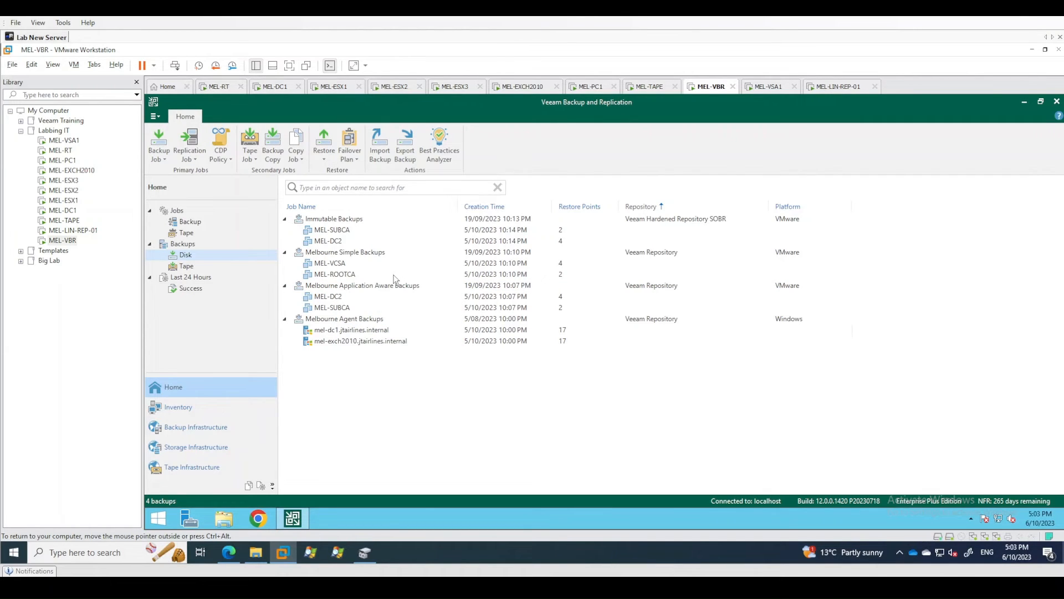
Review the Melbourne Simple Backups entries and compare that job's repository with the one used by Immutable Backups.
click(333, 274)
click(334, 264)
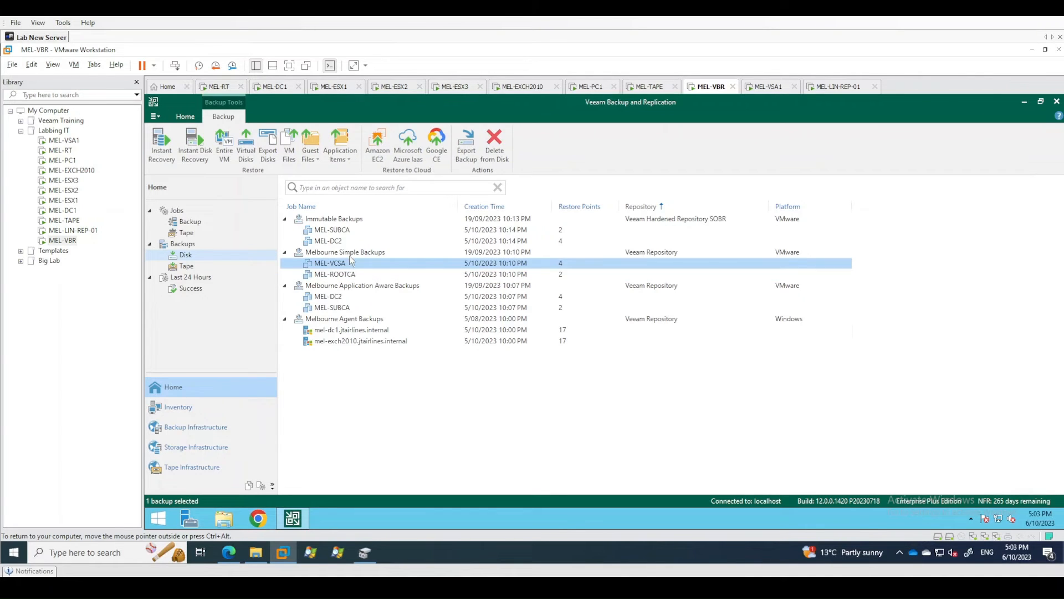
click(350, 253)
click(387, 408)
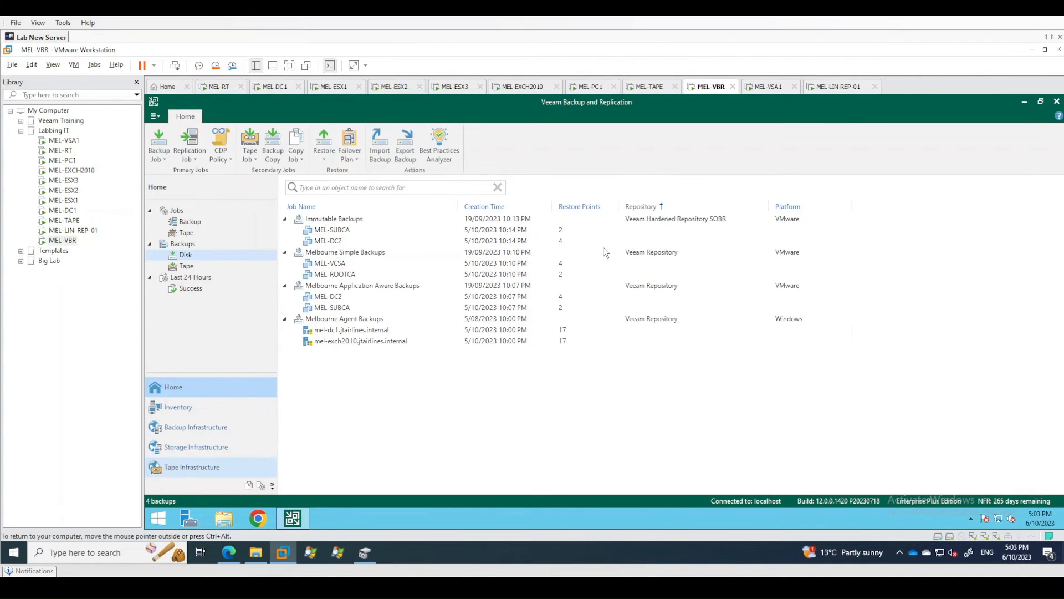
click(653, 220)
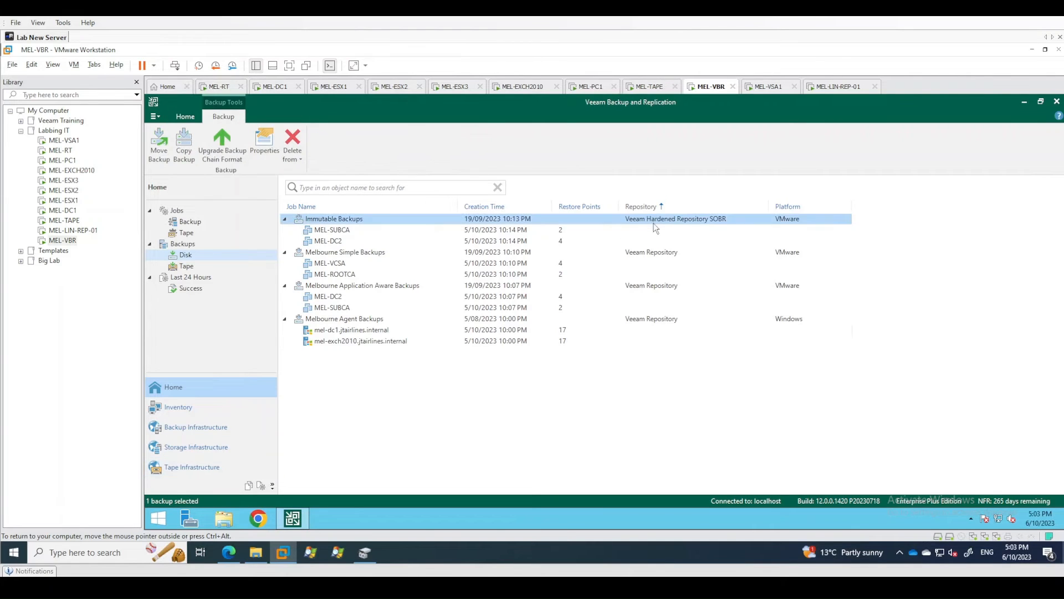
click(653, 257)
click(654, 223)
click(646, 257)
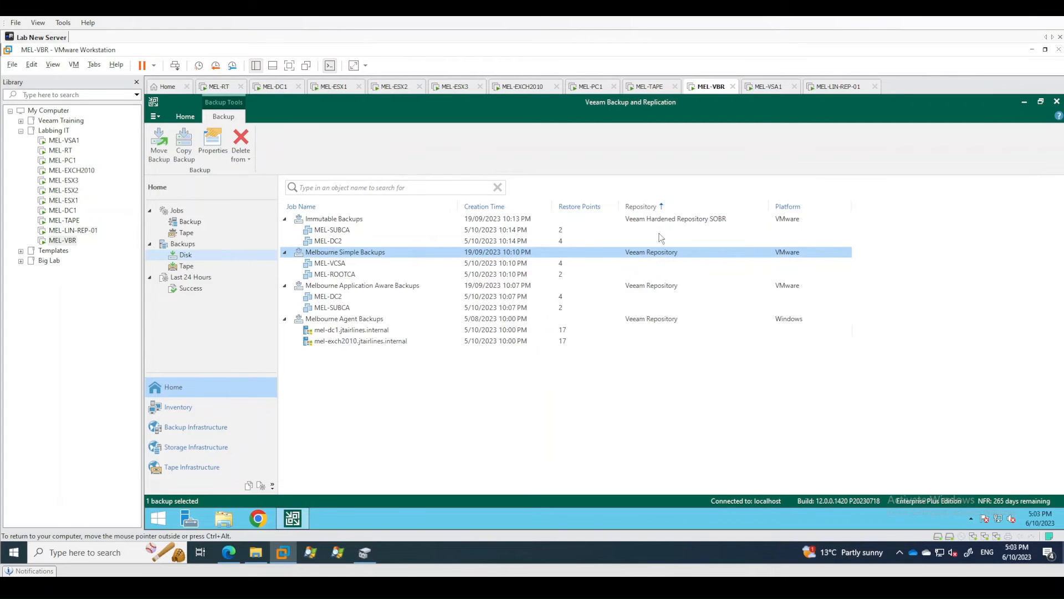
click(637, 220)
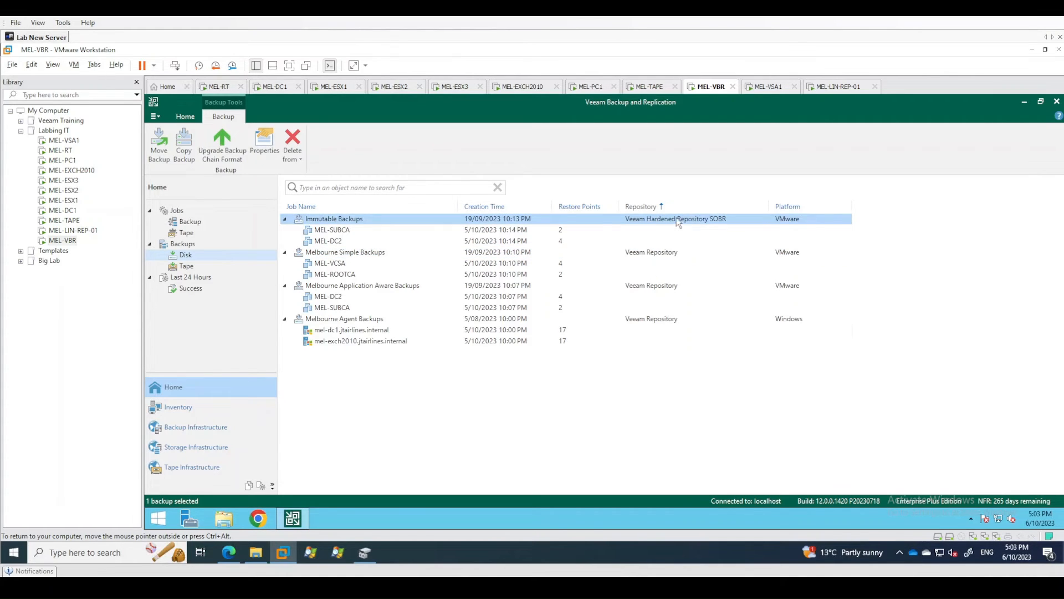
click(657, 254)
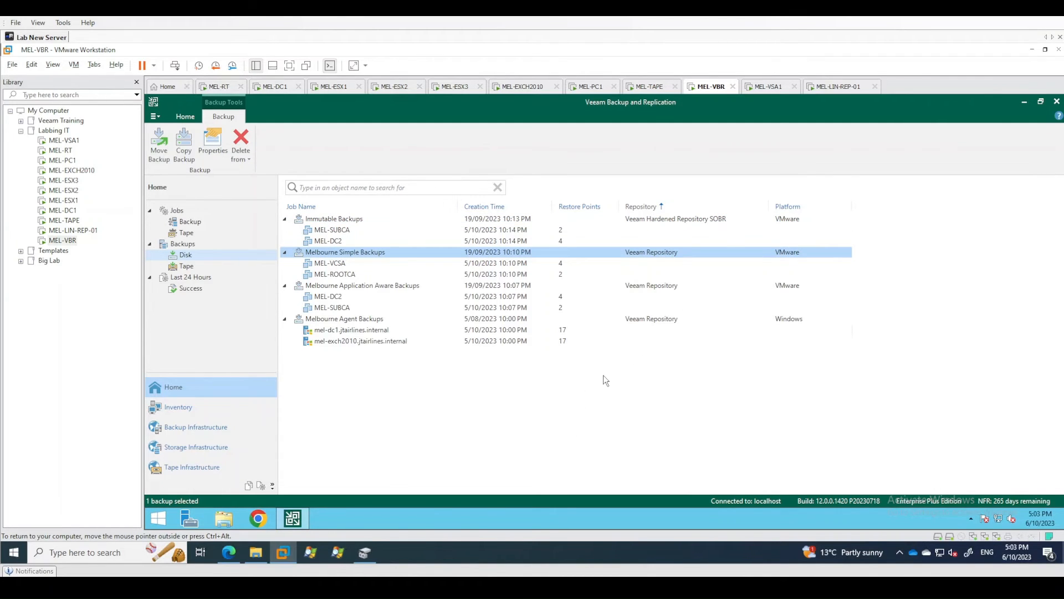
Check the advanced storage compatibility settings of Veeam Repository for per-machine backup files, and leave the repository unedited.
click(431, 354)
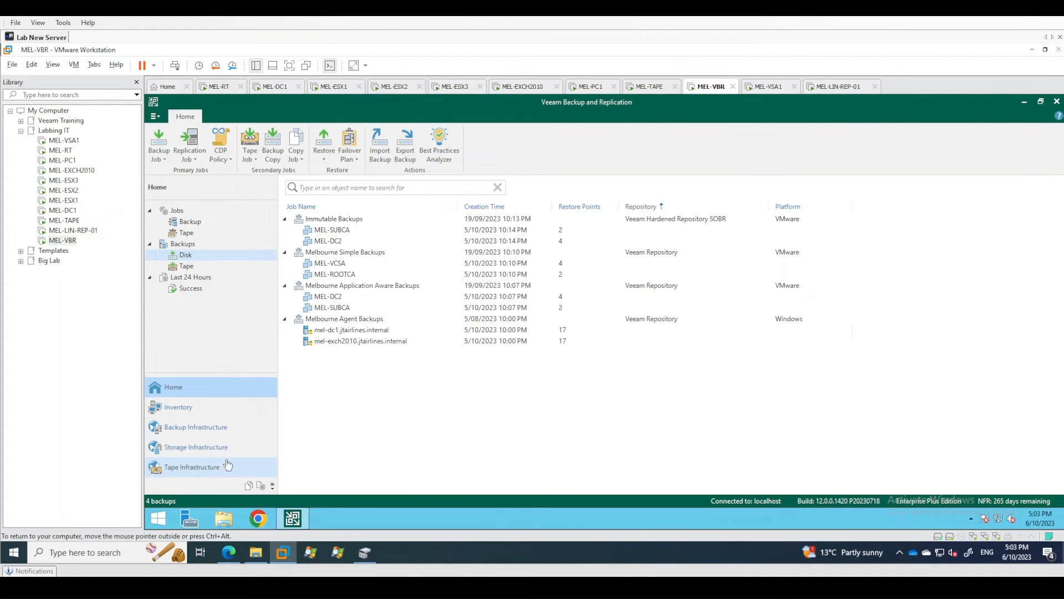
click(213, 427)
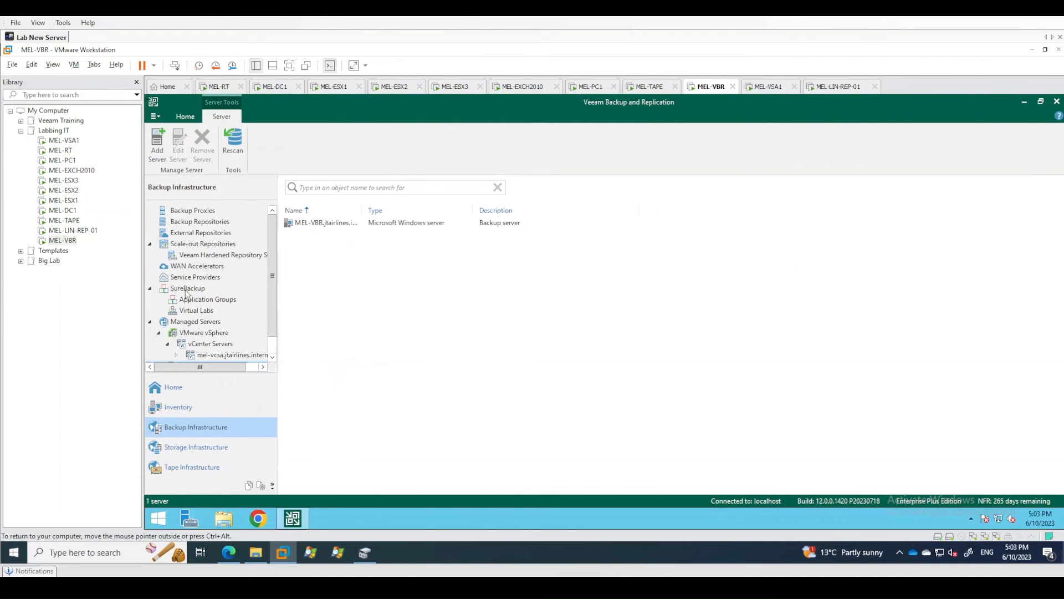
click(193, 223)
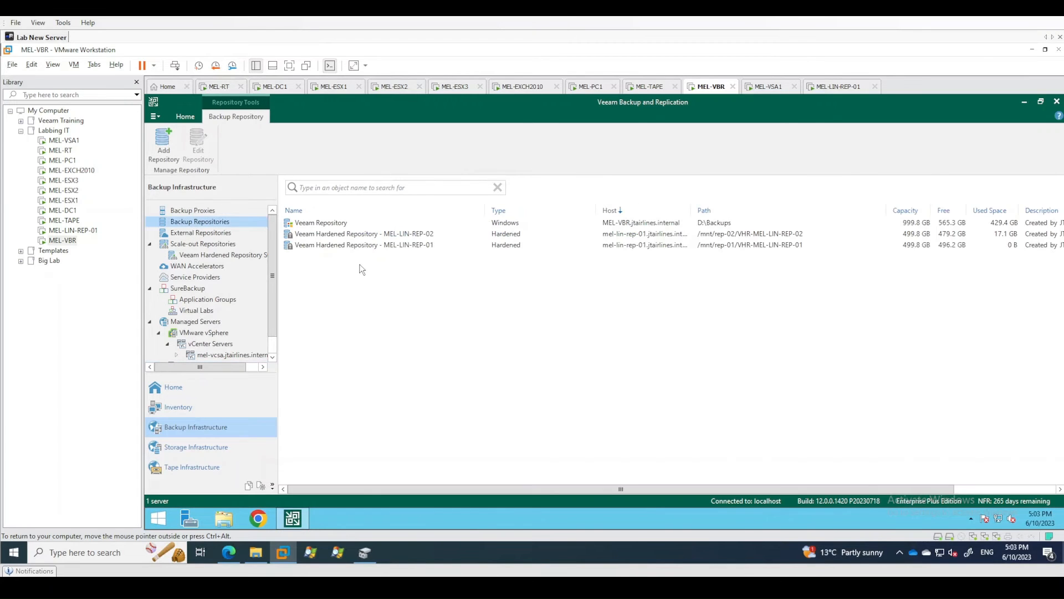
right_click(330, 226)
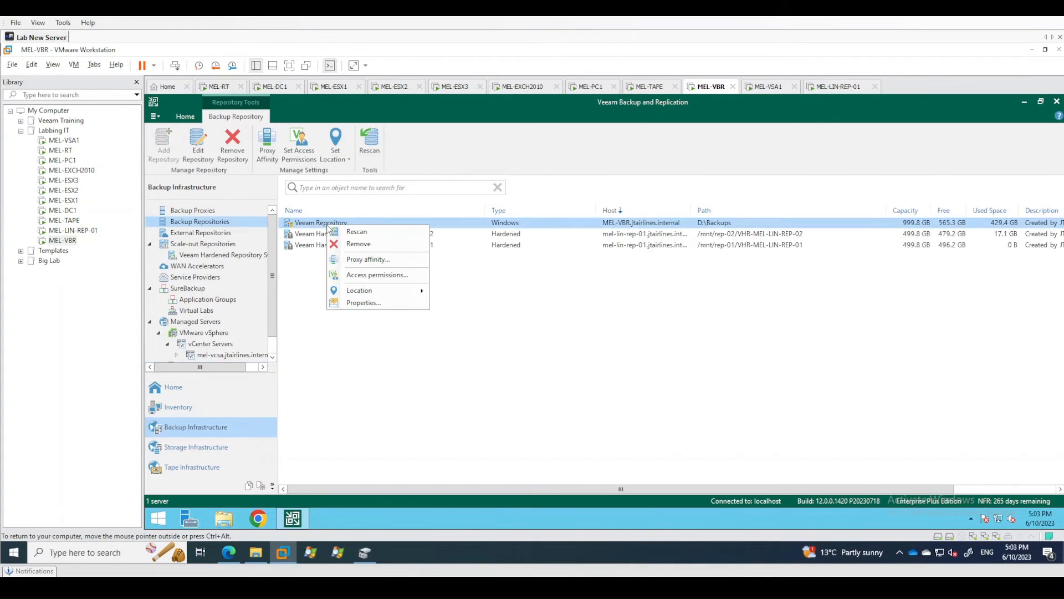
click(377, 305)
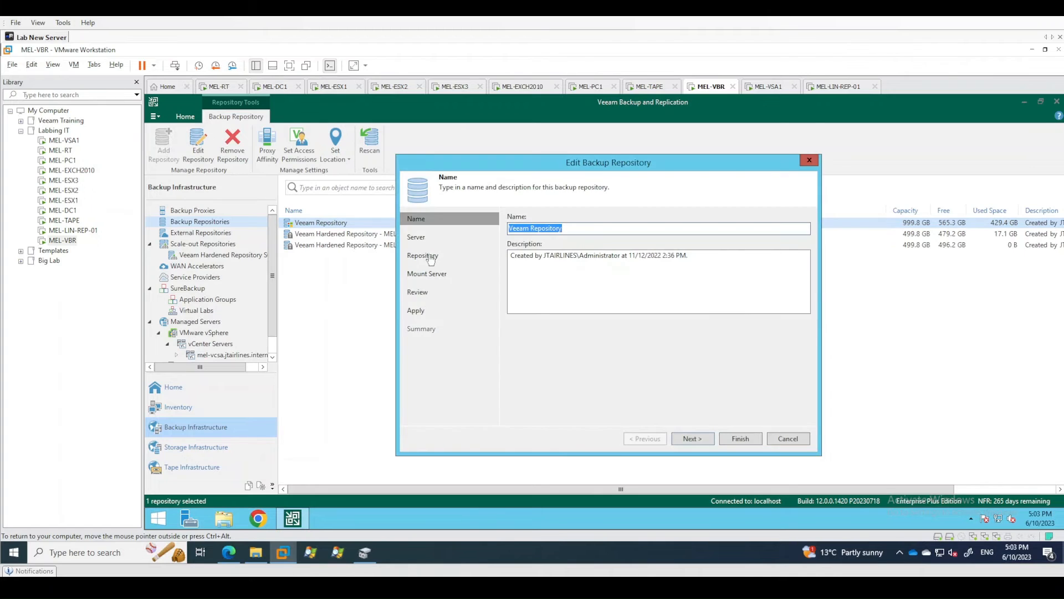
click(443, 256)
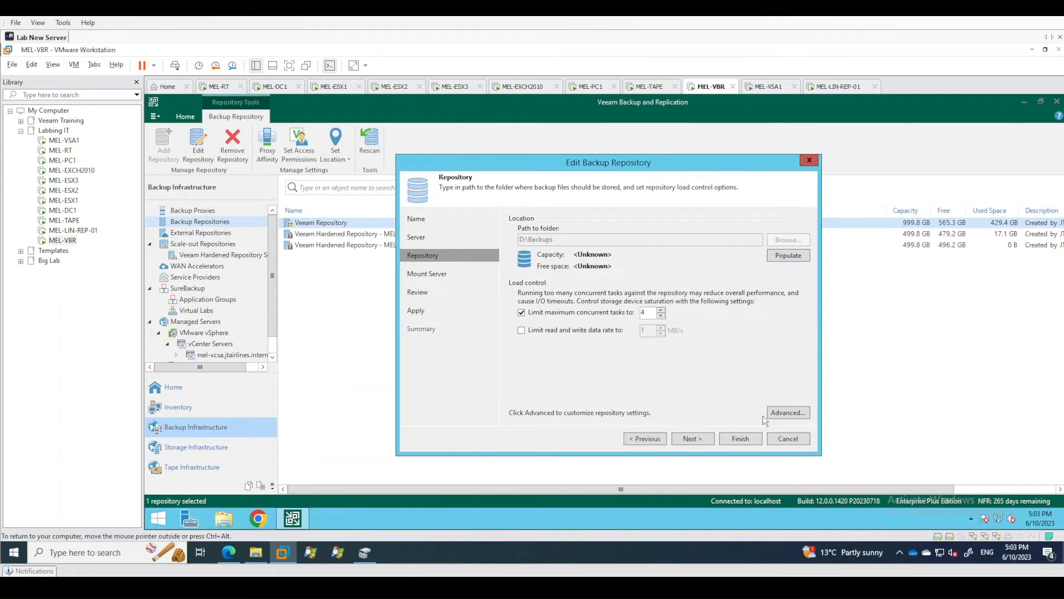
click(796, 414)
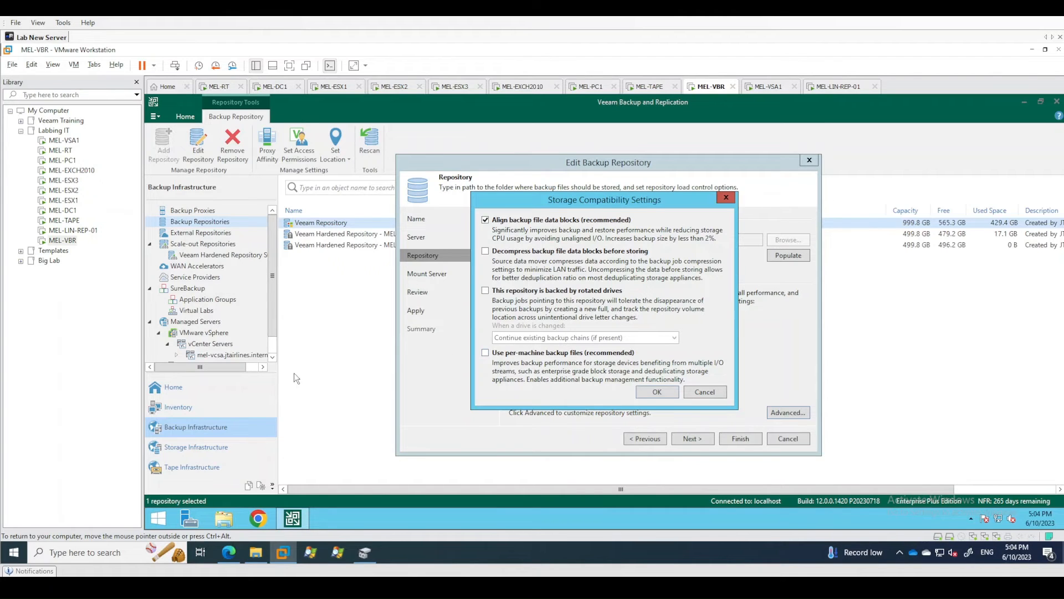
click(701, 395)
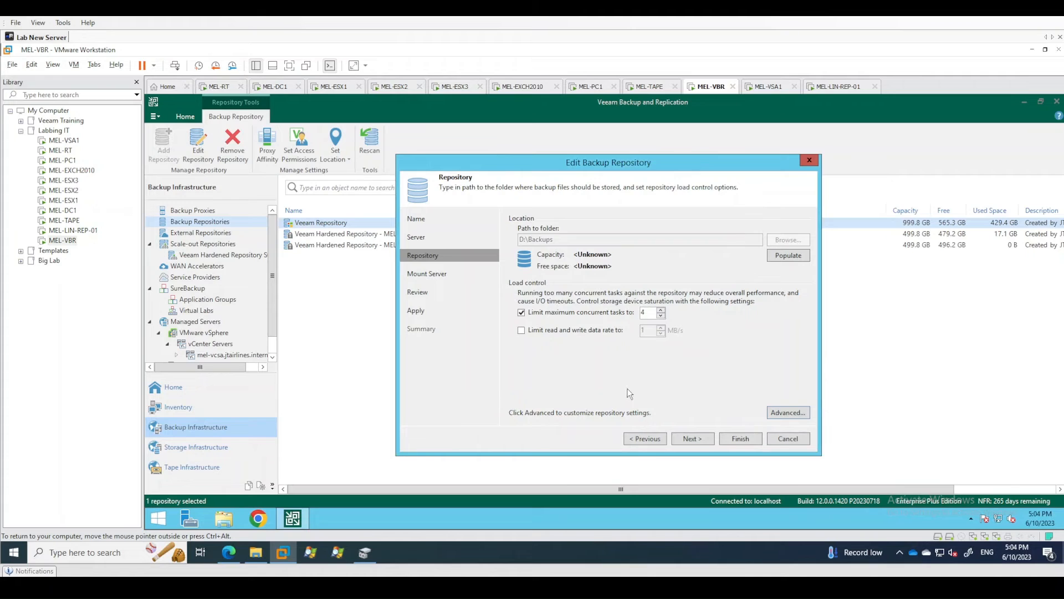
click(790, 440)
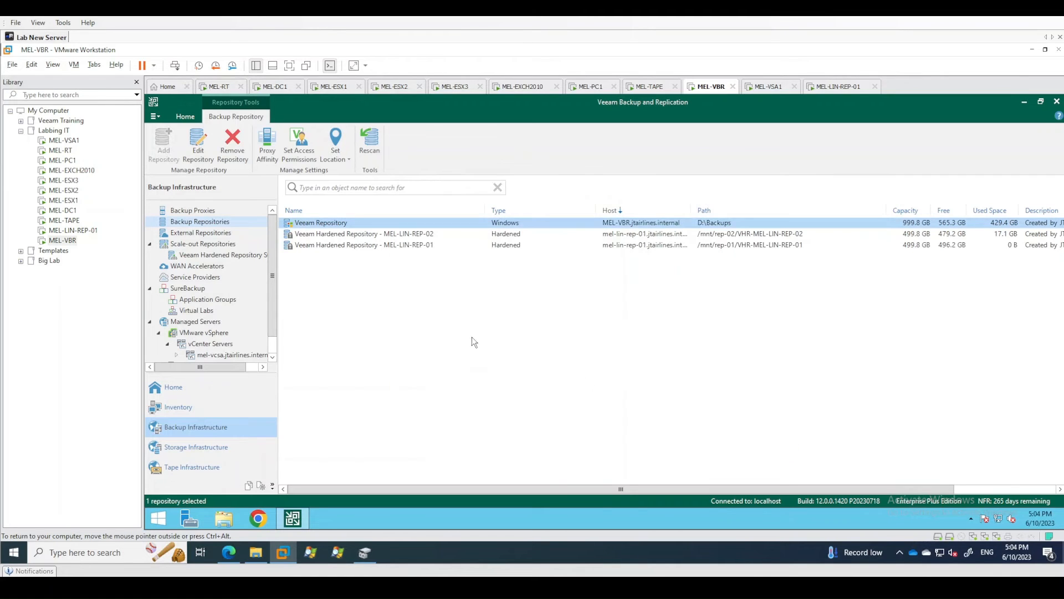
Check the advanced performance tier settings of Veeam Hardened Repository SOBR for per-machine backup files, and leave without saving.
click(342, 235)
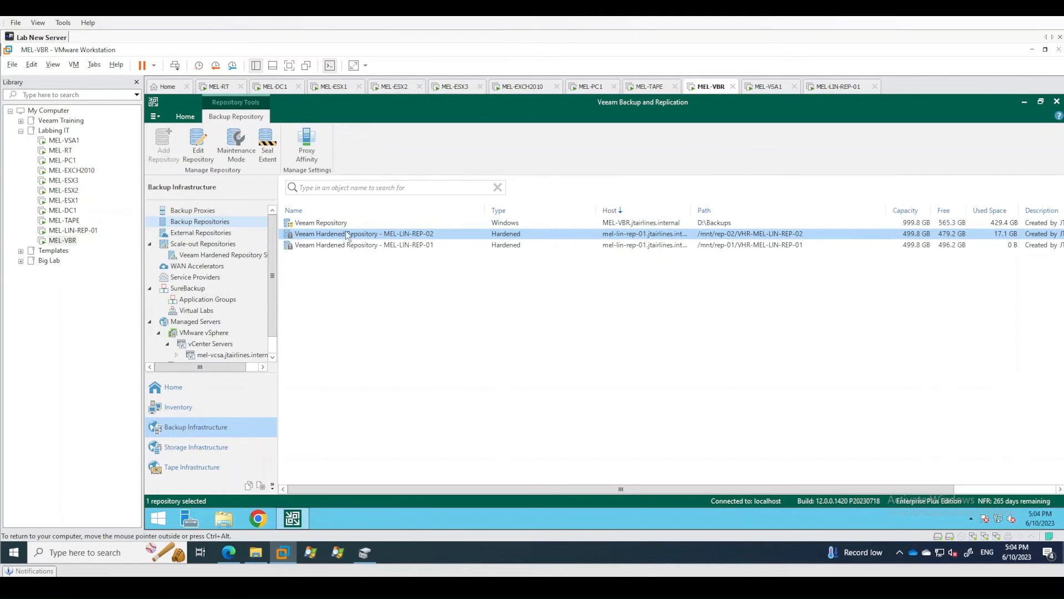
right_click(243, 254)
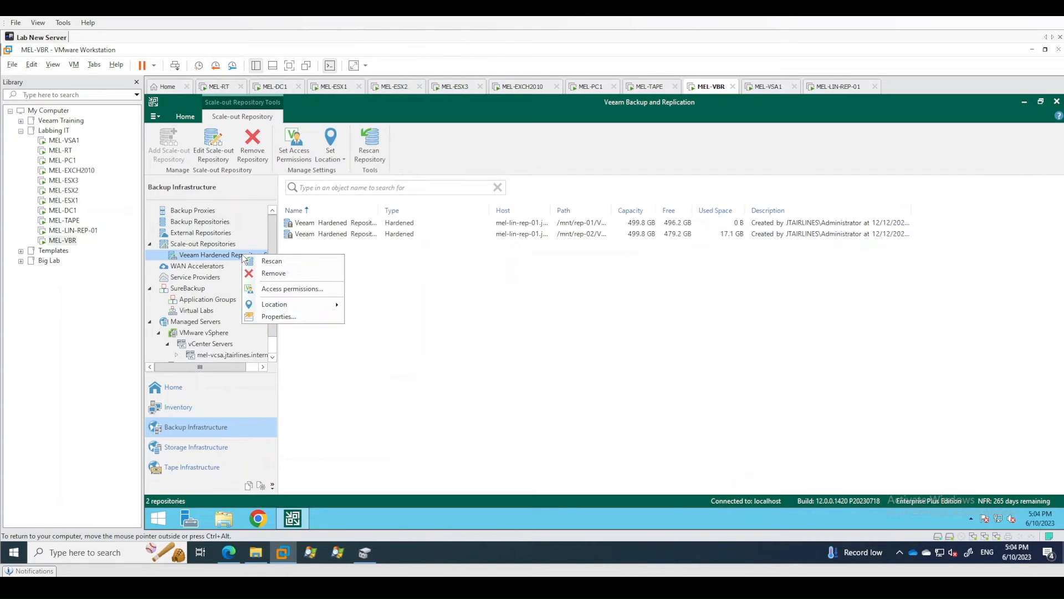
click(273, 318)
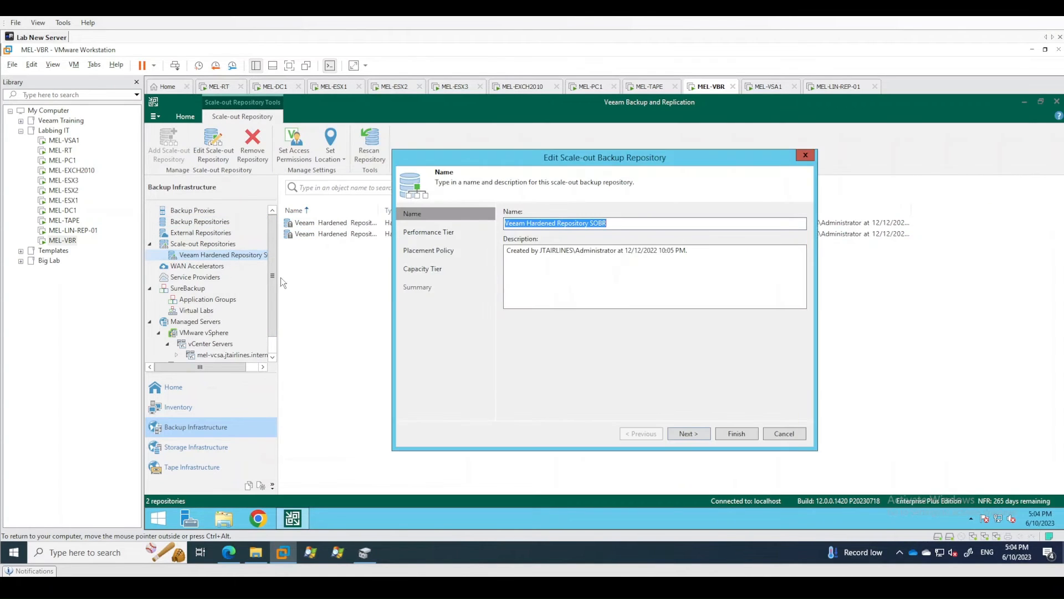
click(436, 231)
click(774, 409)
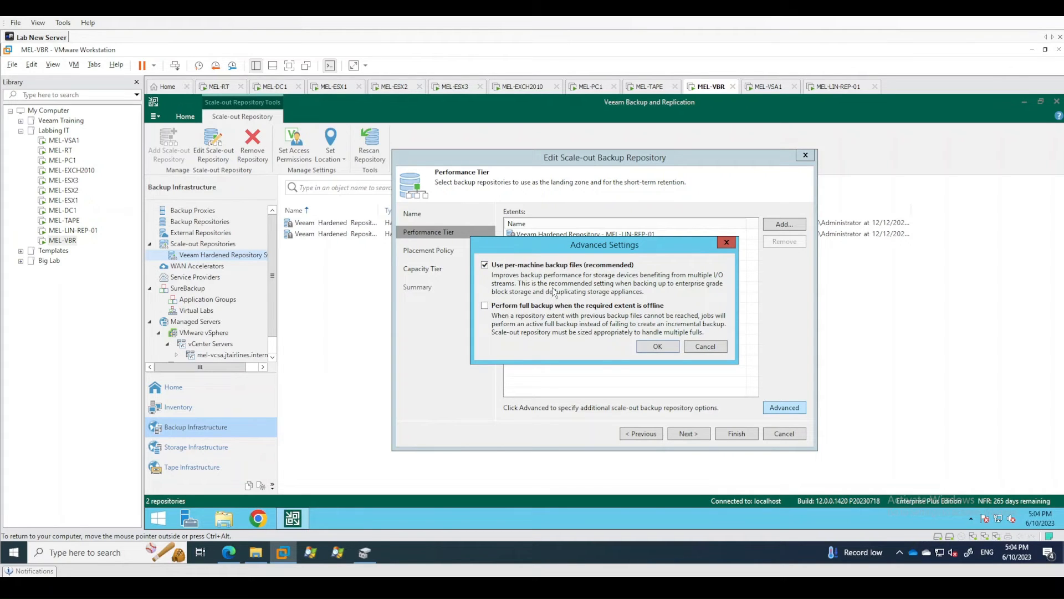
click(713, 345)
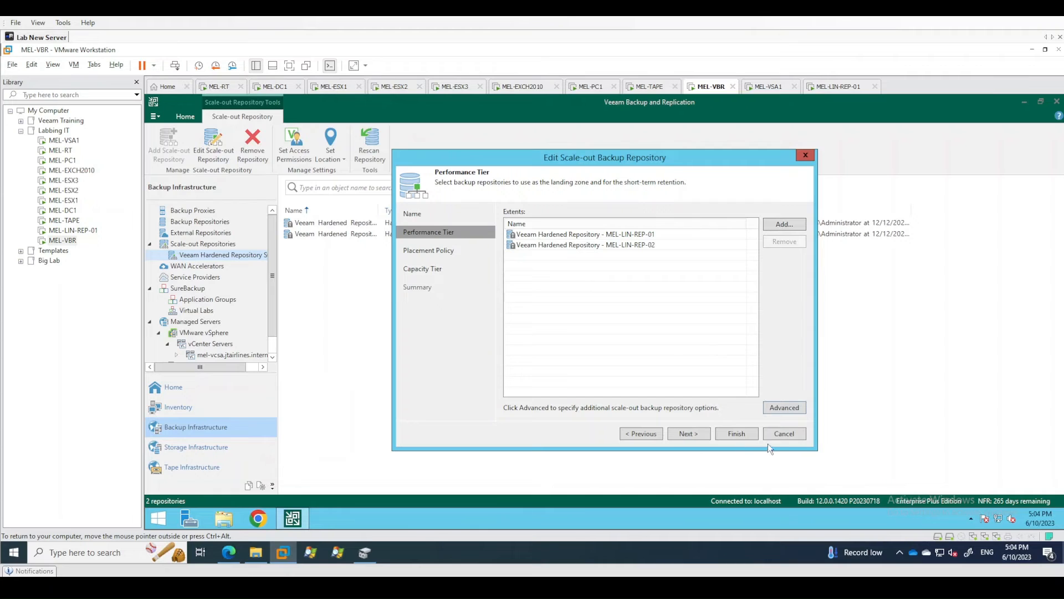
click(783, 436)
Go from the Melbourne Simple Backups job to its folder under D:\Backups in the file browser on the MEL-VBR server.
click(191, 387)
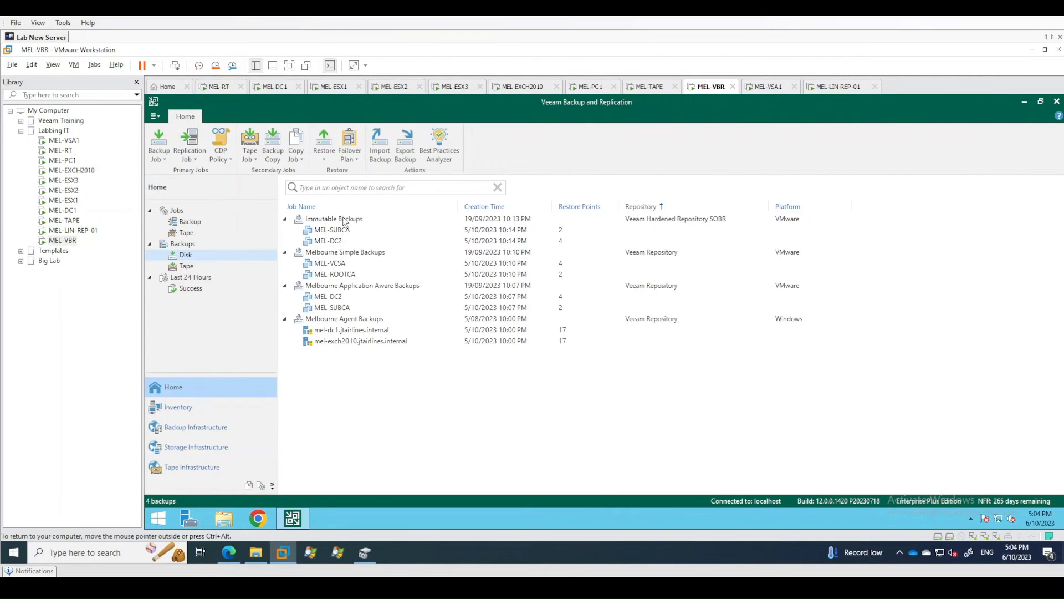
click(342, 255)
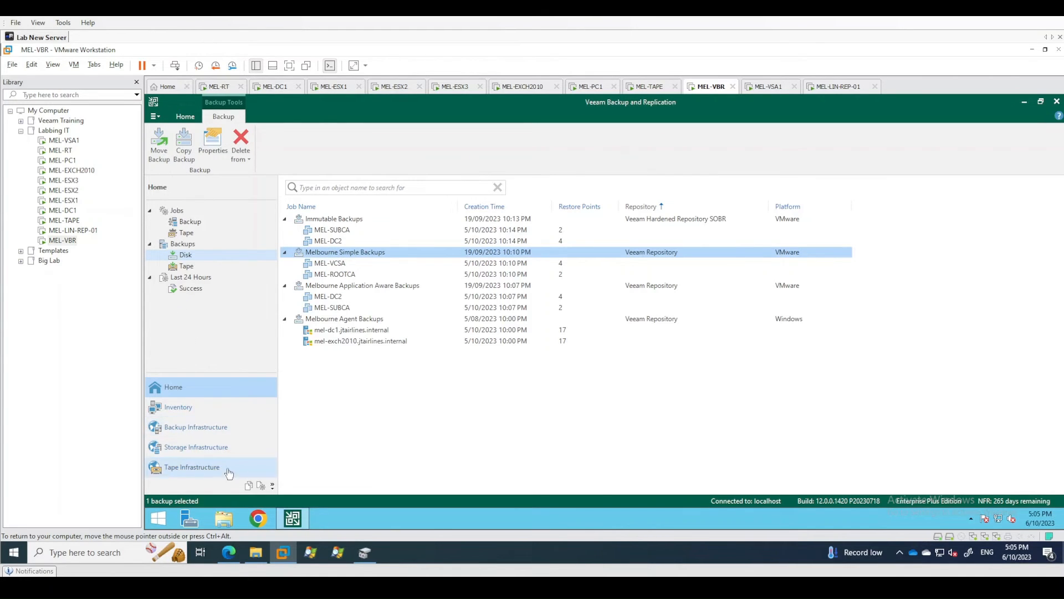
click(249, 486)
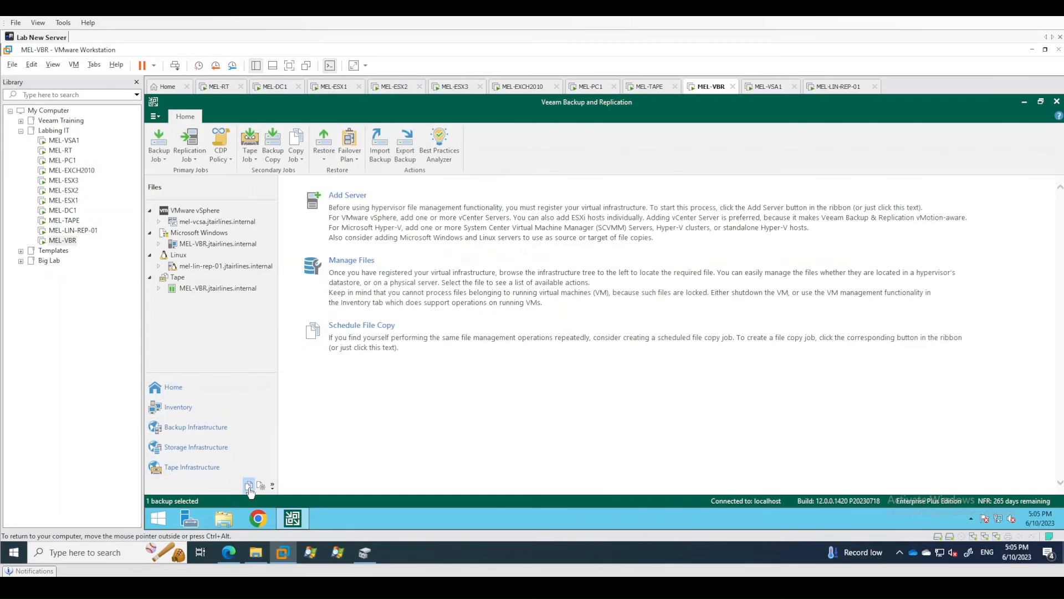
click(159, 244)
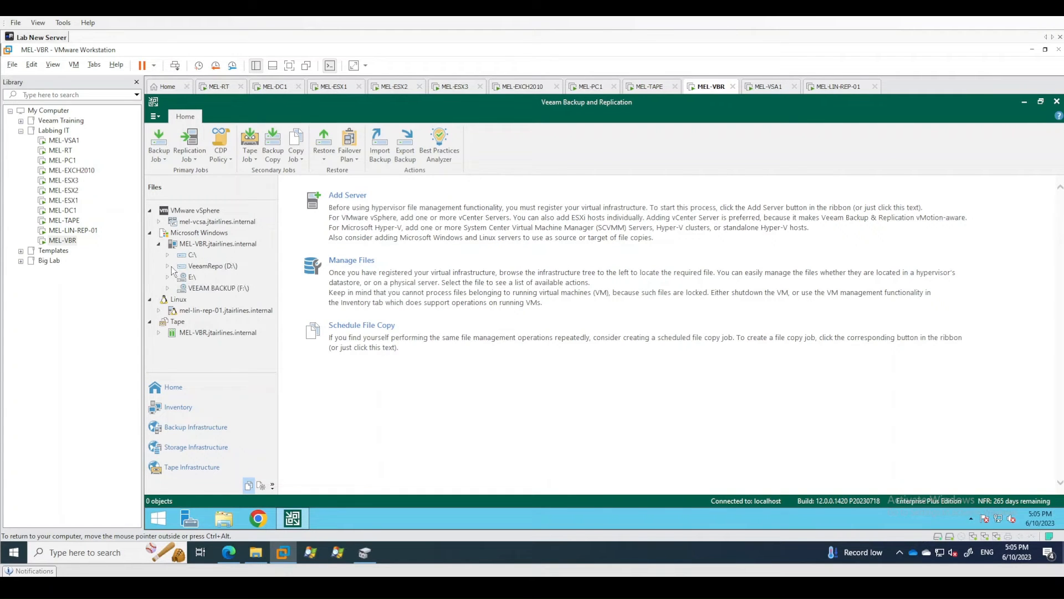
click(168, 267)
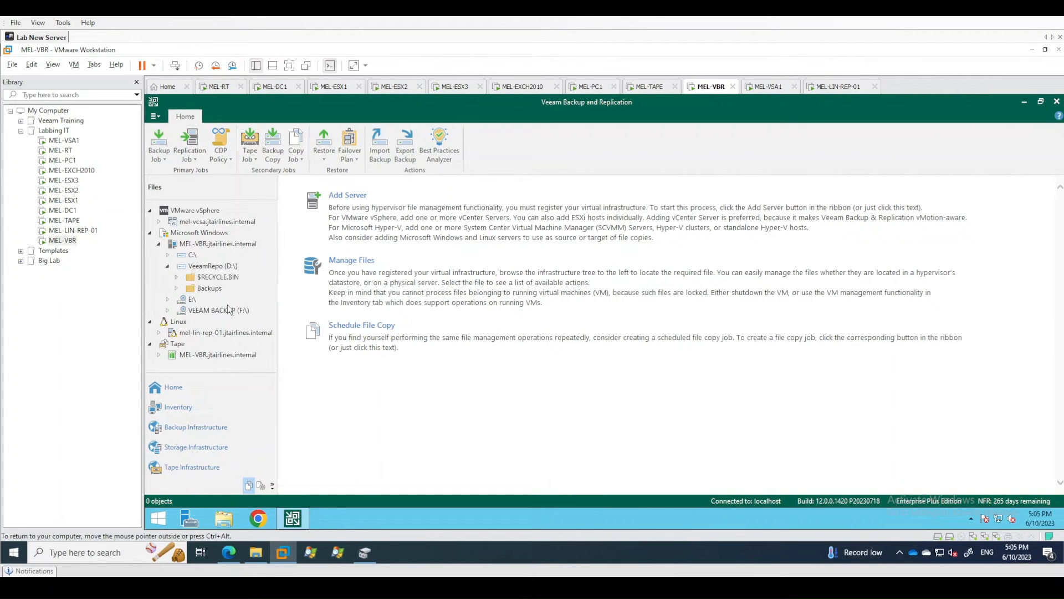
click(177, 288)
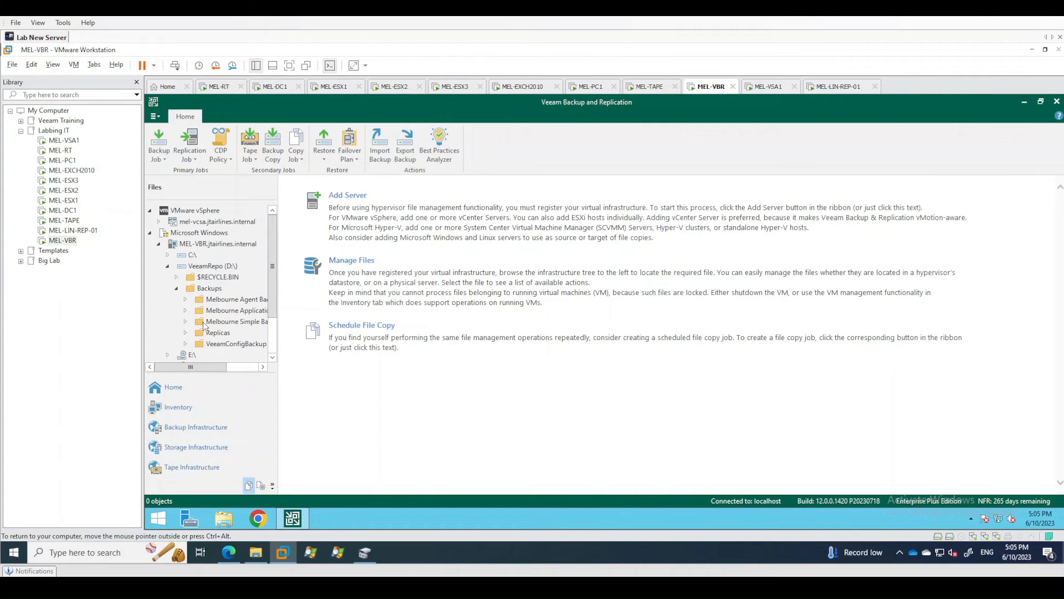
click(216, 322)
click(372, 307)
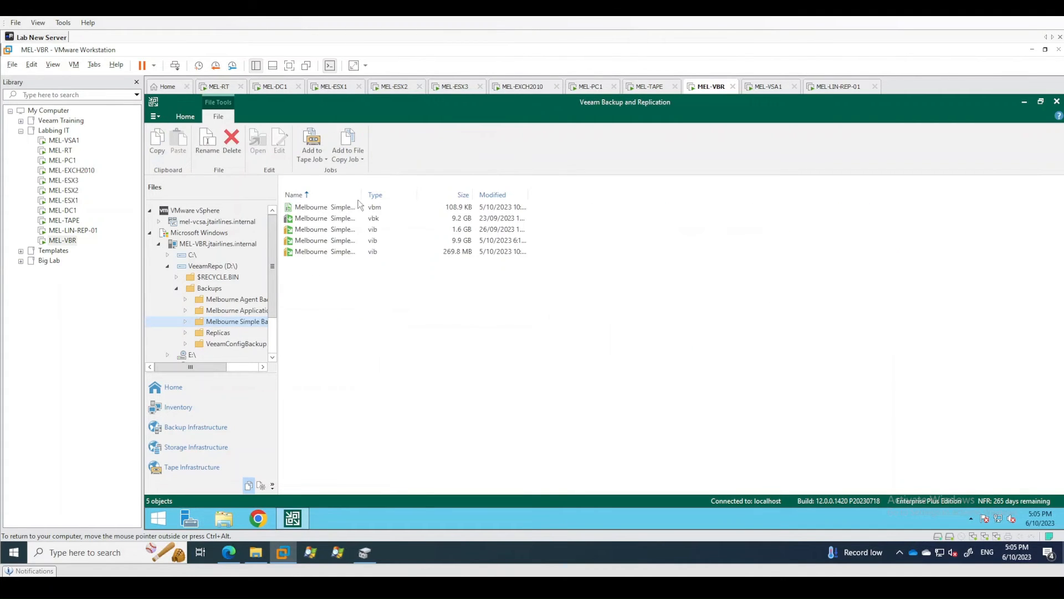
Widen the file name column and examine the vbm, vbk and vib files in the Melbourne Simple Backups folder.
drag(364, 194, 496, 194)
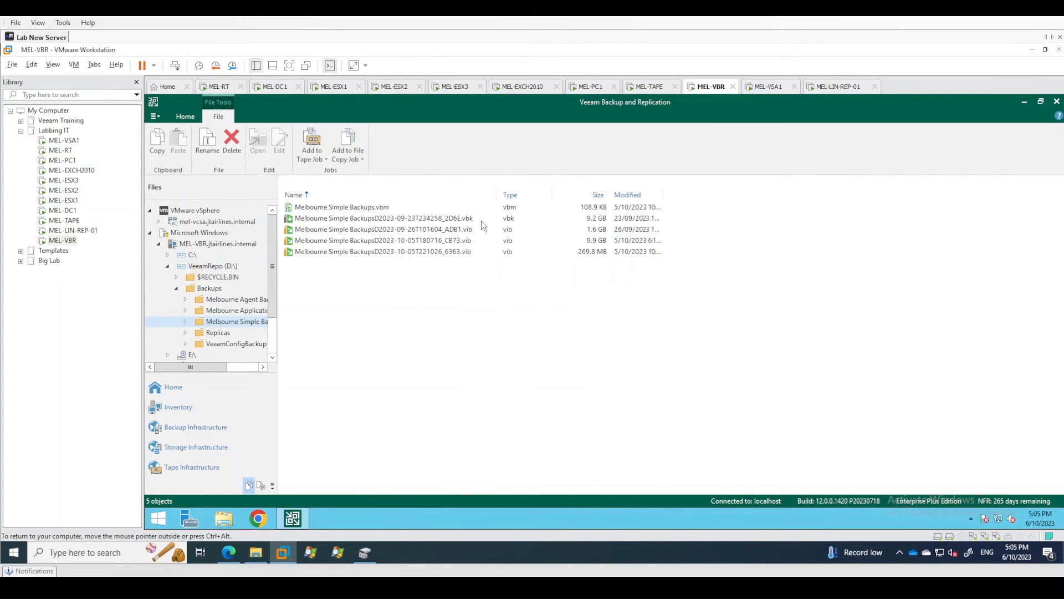
click(482, 219)
click(454, 228)
click(442, 241)
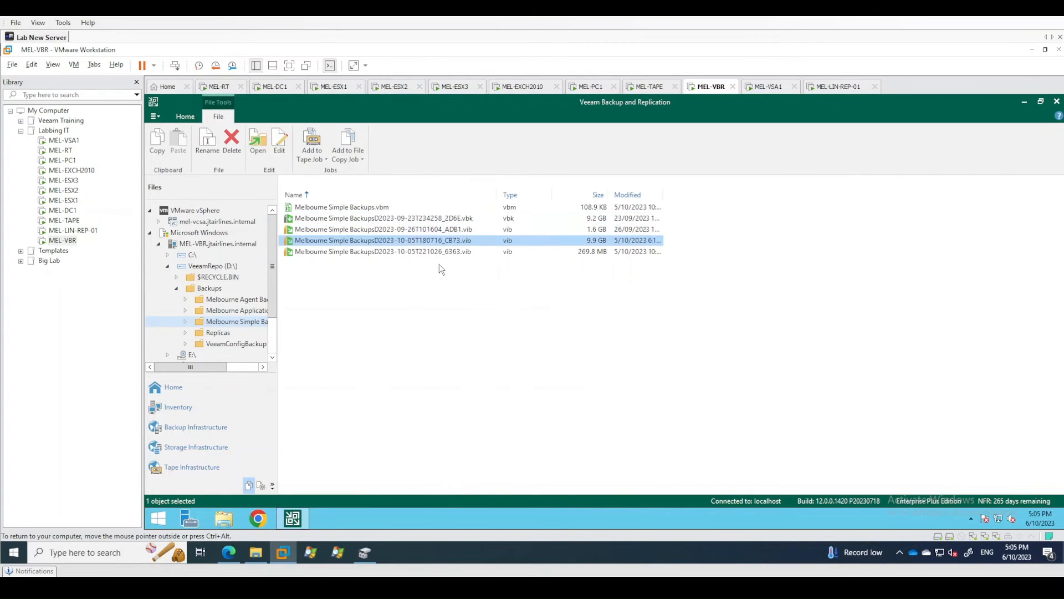
click(450, 250)
click(435, 227)
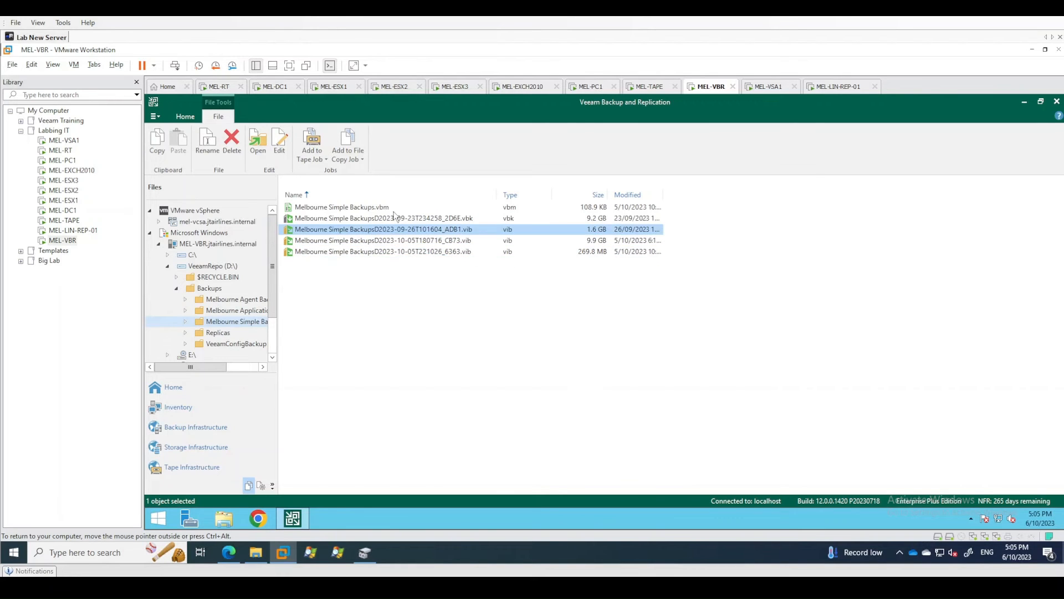
click(382, 209)
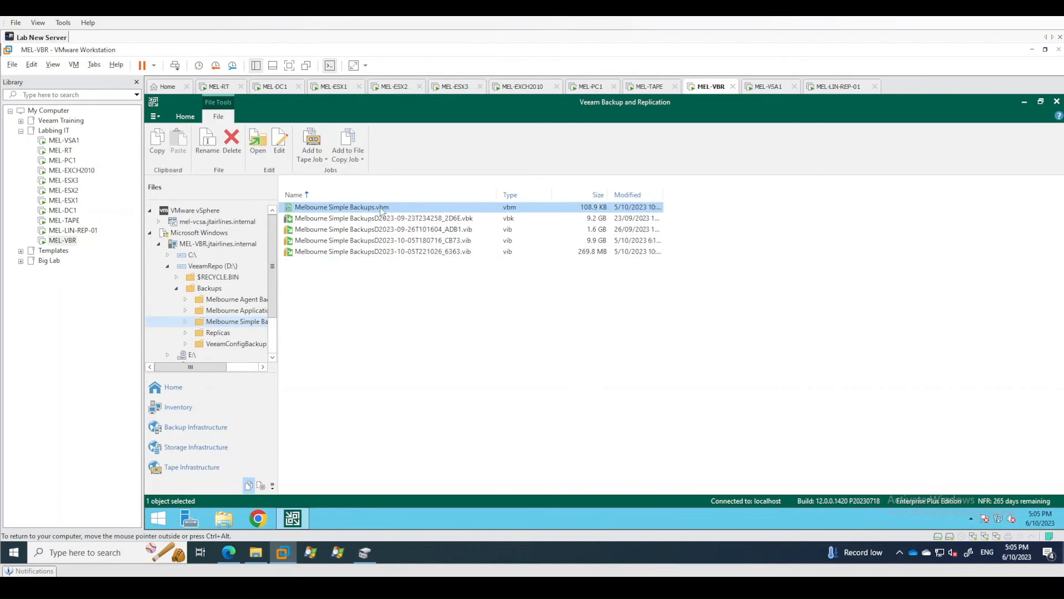
click(400, 291)
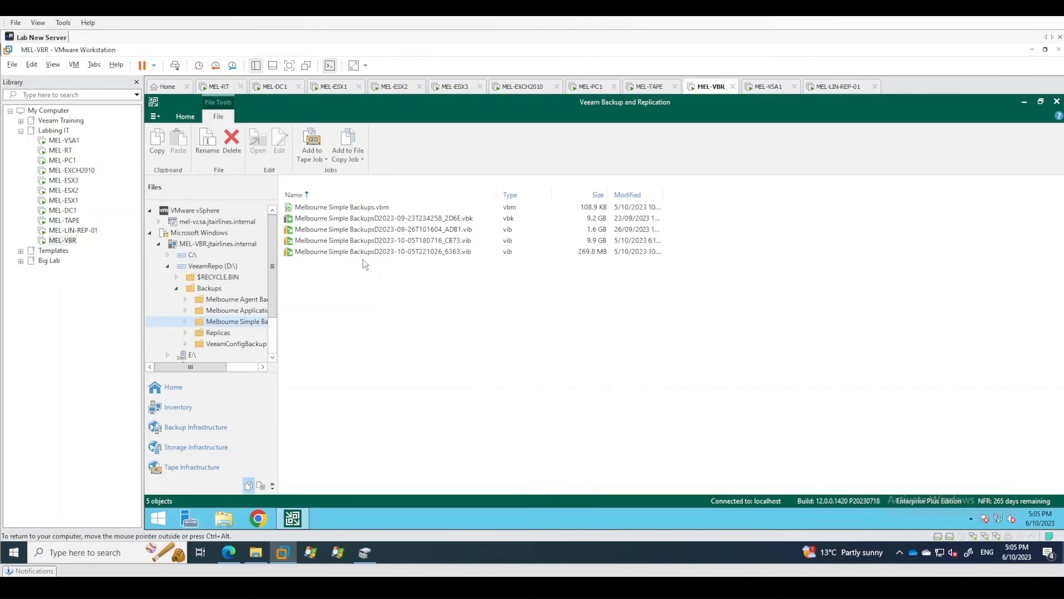
click(388, 222)
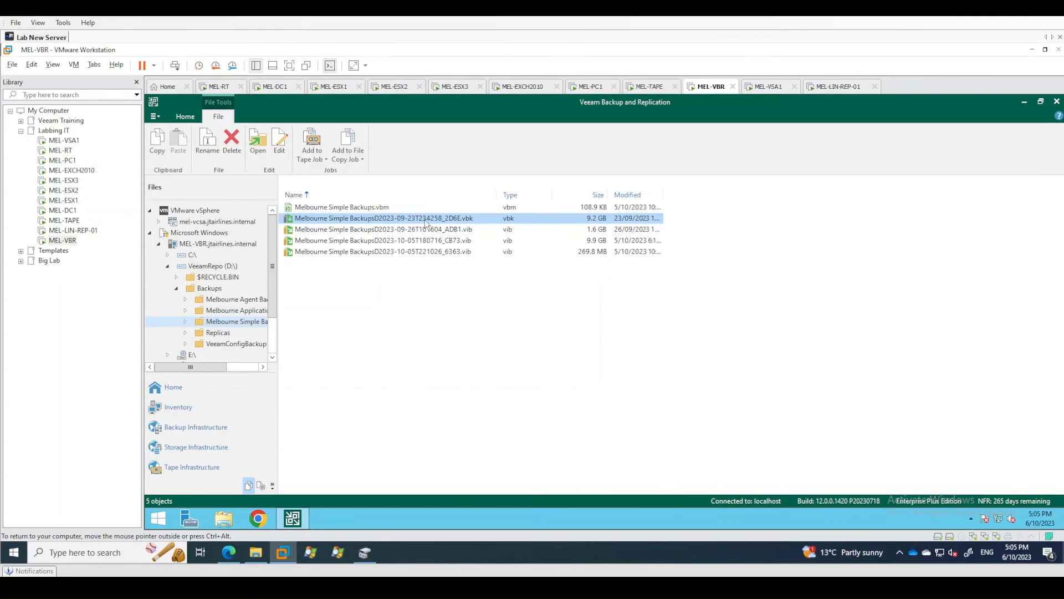
click(379, 211)
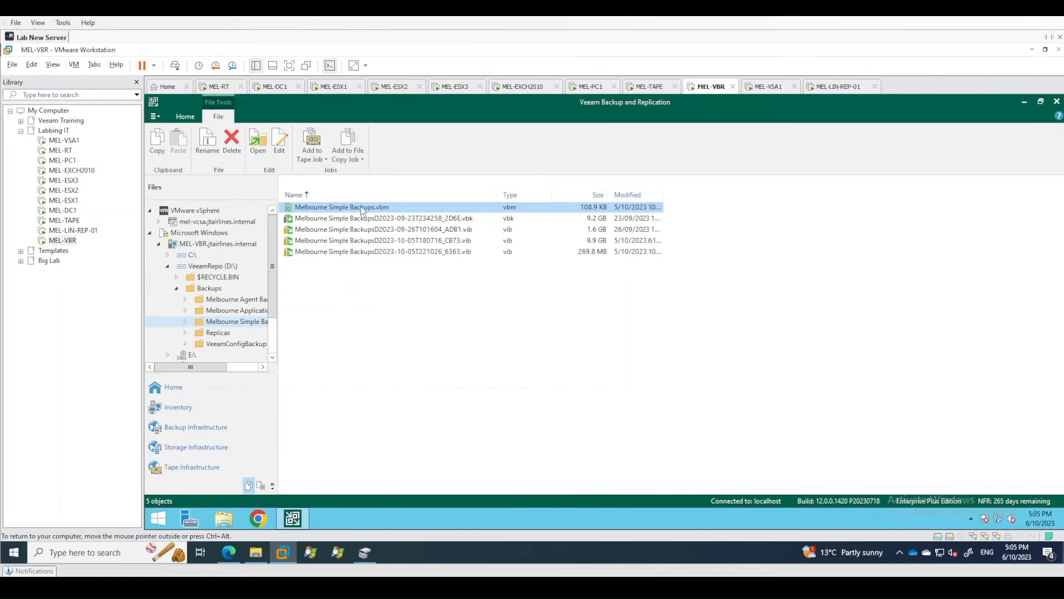
click(409, 286)
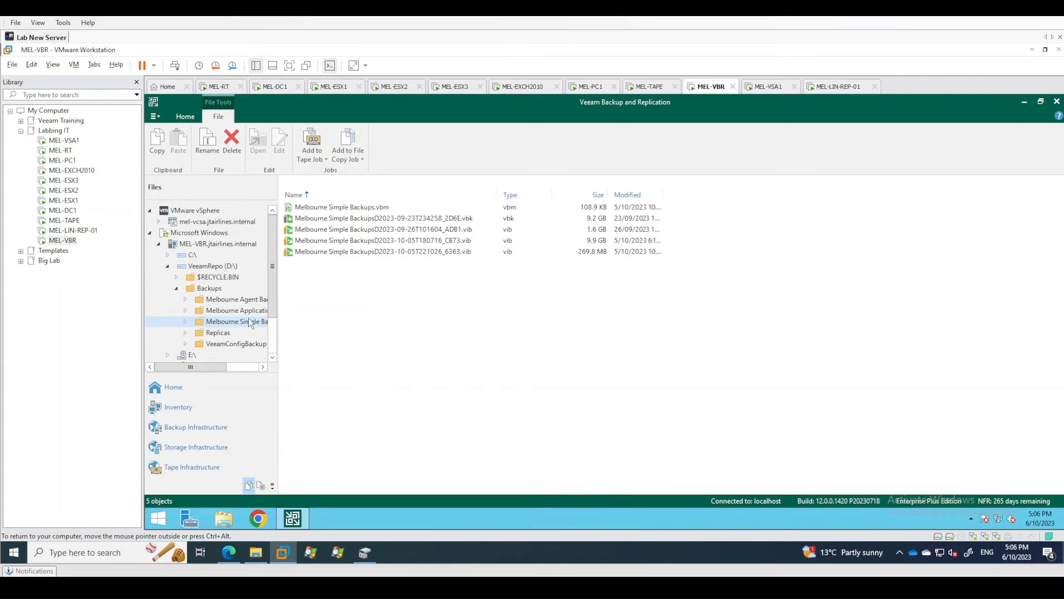
Go from the Immutable Backups job to its Immutable_Backups folder under /mnt/rep-01 on the mel-lin-rep-01 server in the file browser.
click(167, 387)
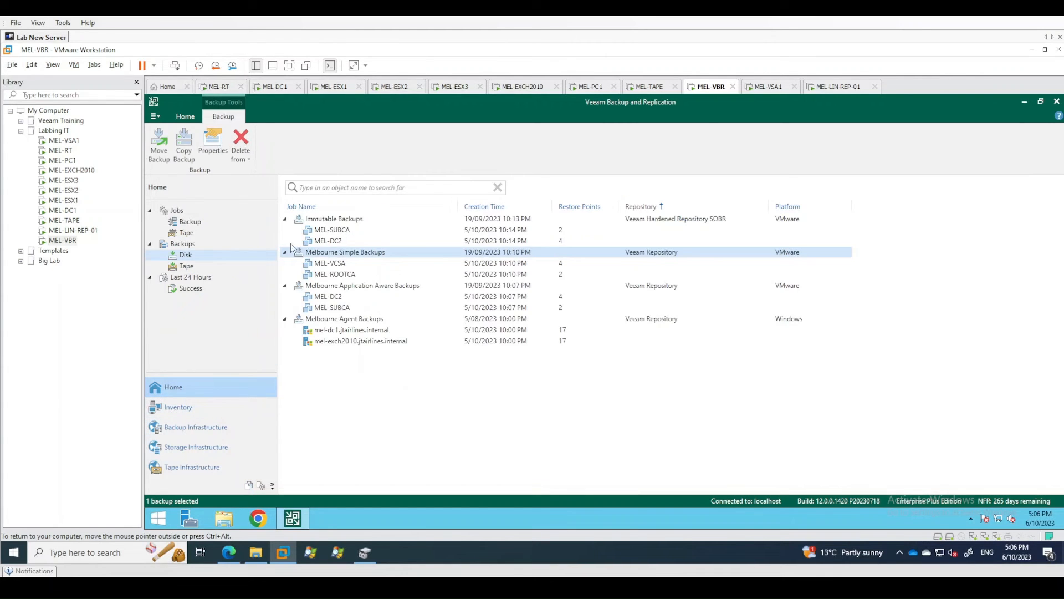
click(338, 222)
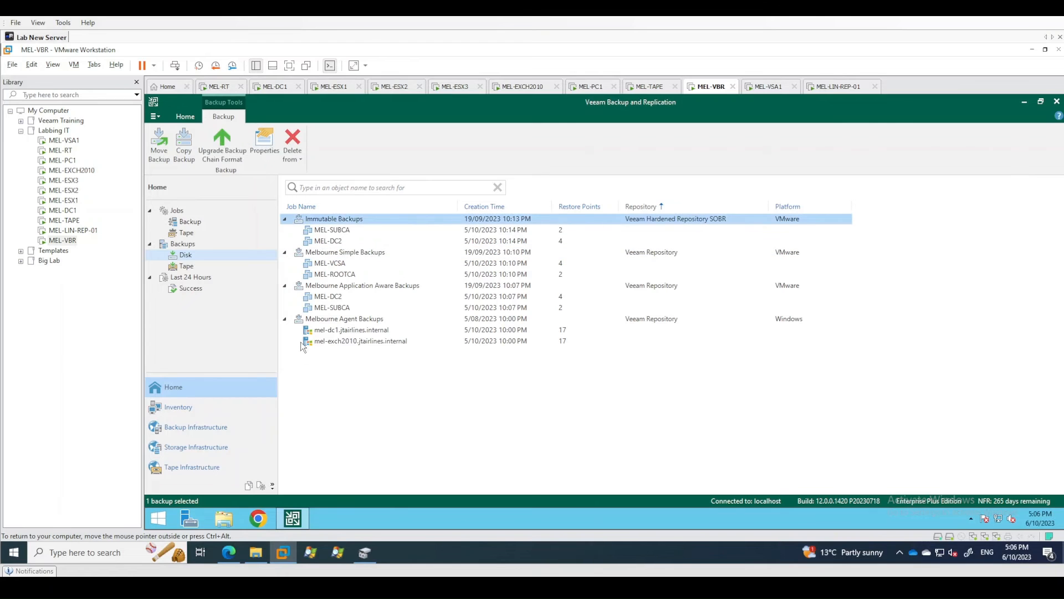
click(248, 487)
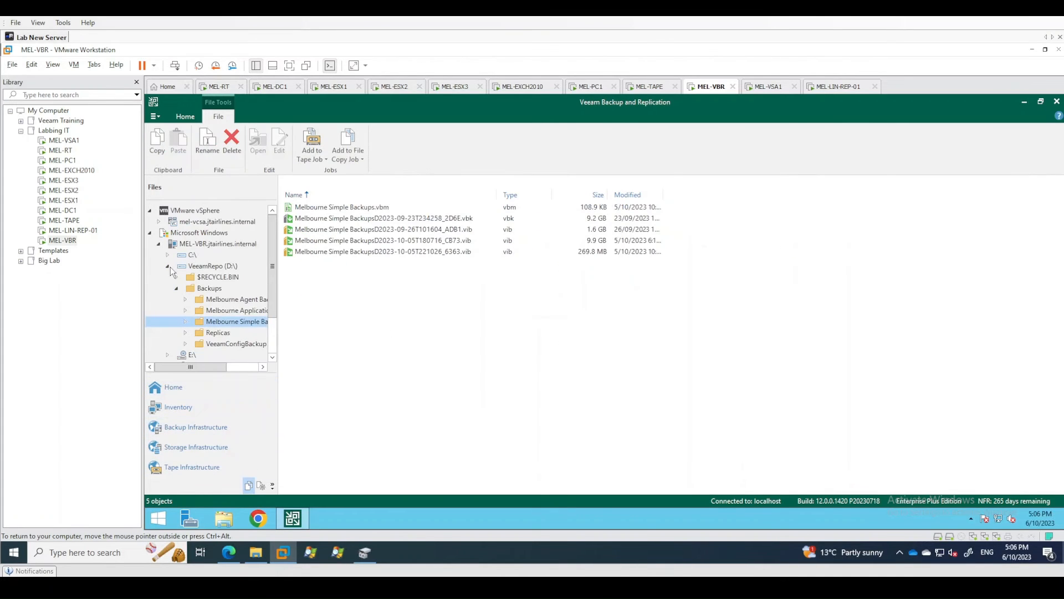
scroll(185, 327, down, 2)
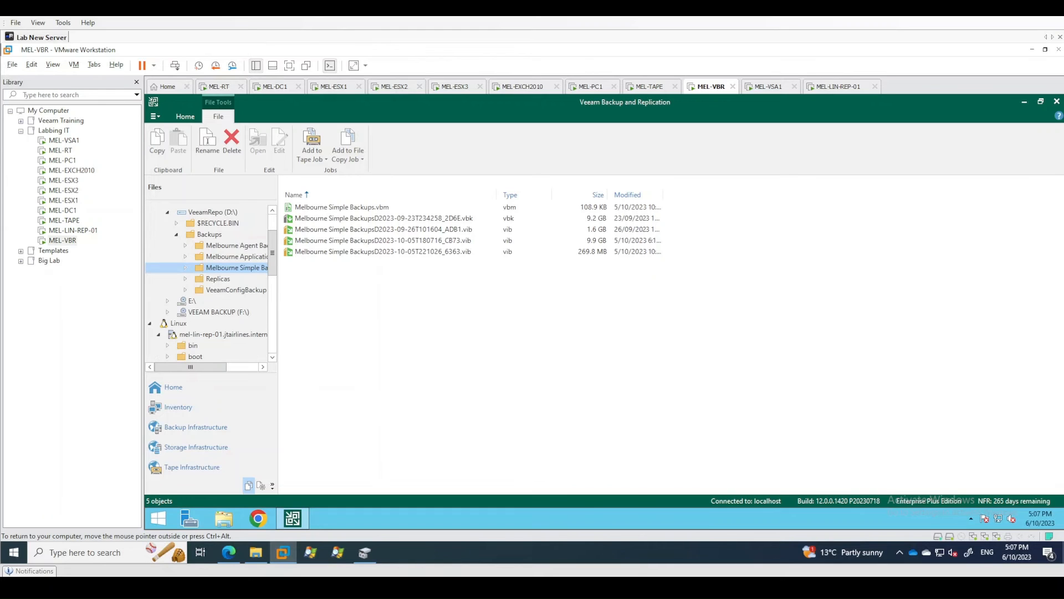
click(272, 336)
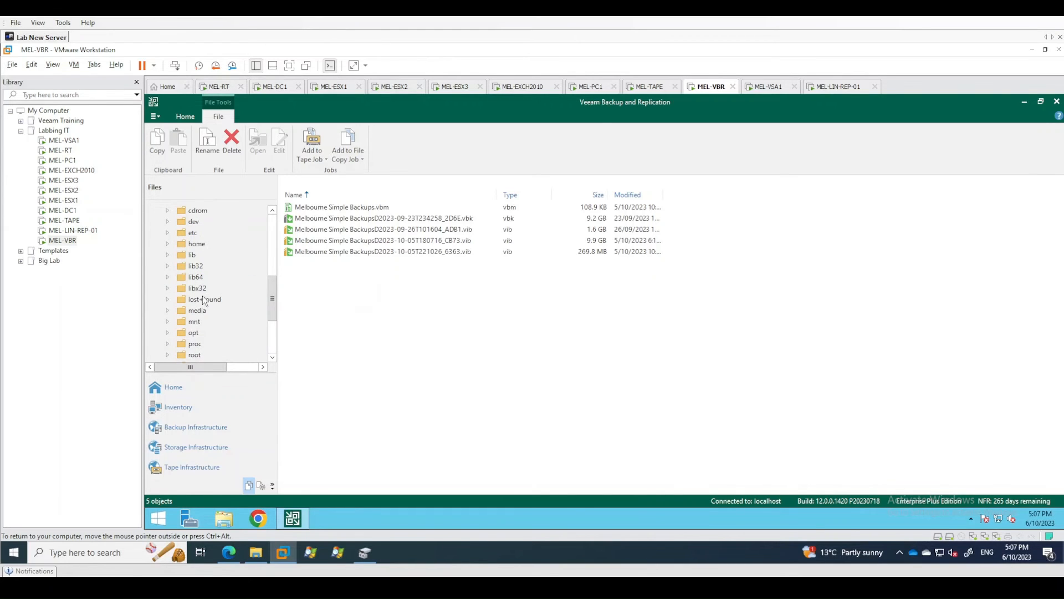
click(168, 321)
drag(270, 295, 272, 306)
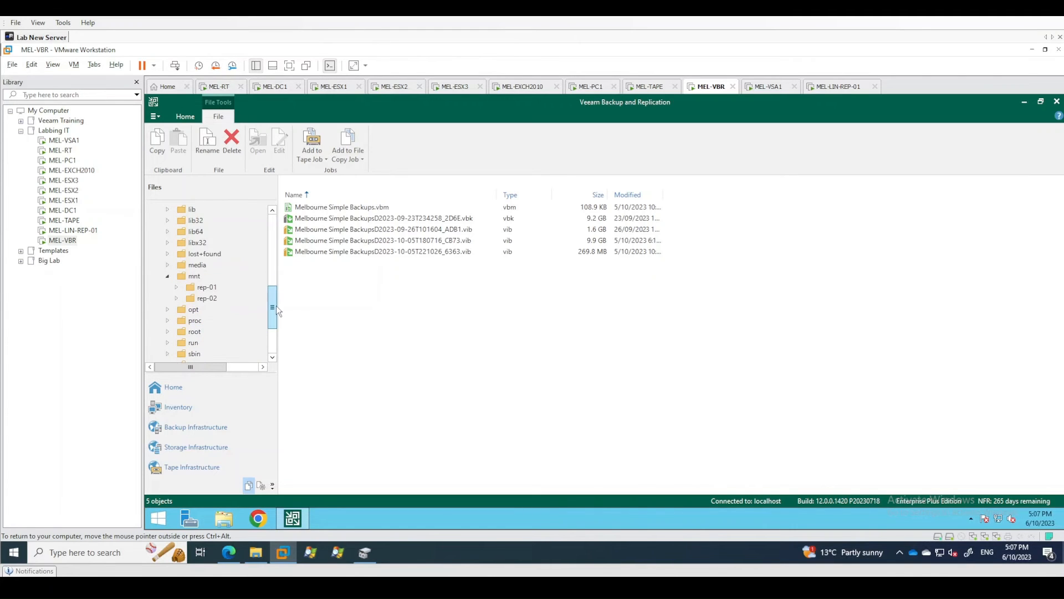
click(177, 285)
double_click(224, 299)
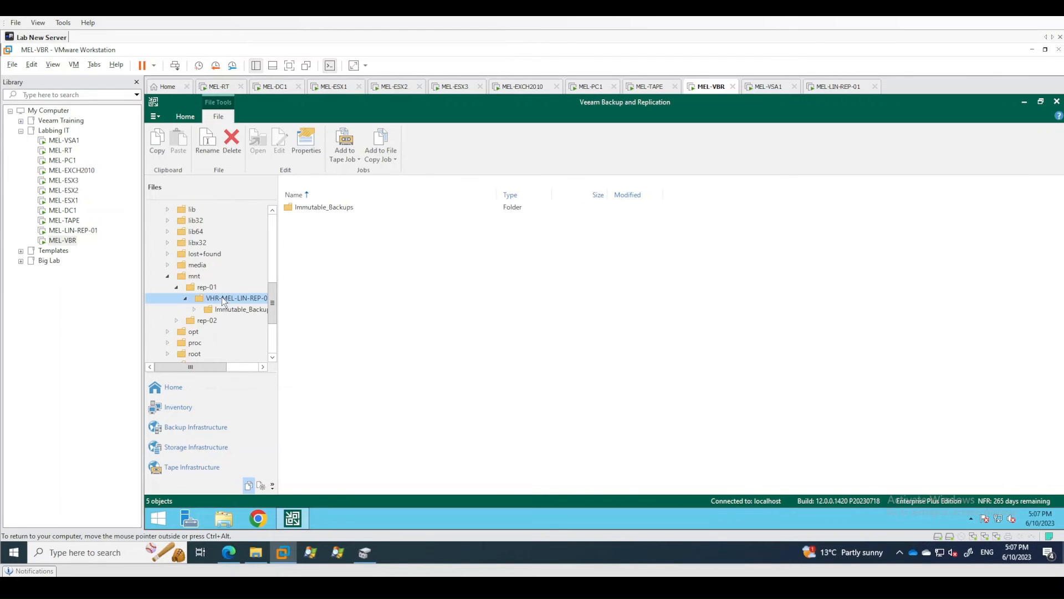
click(241, 308)
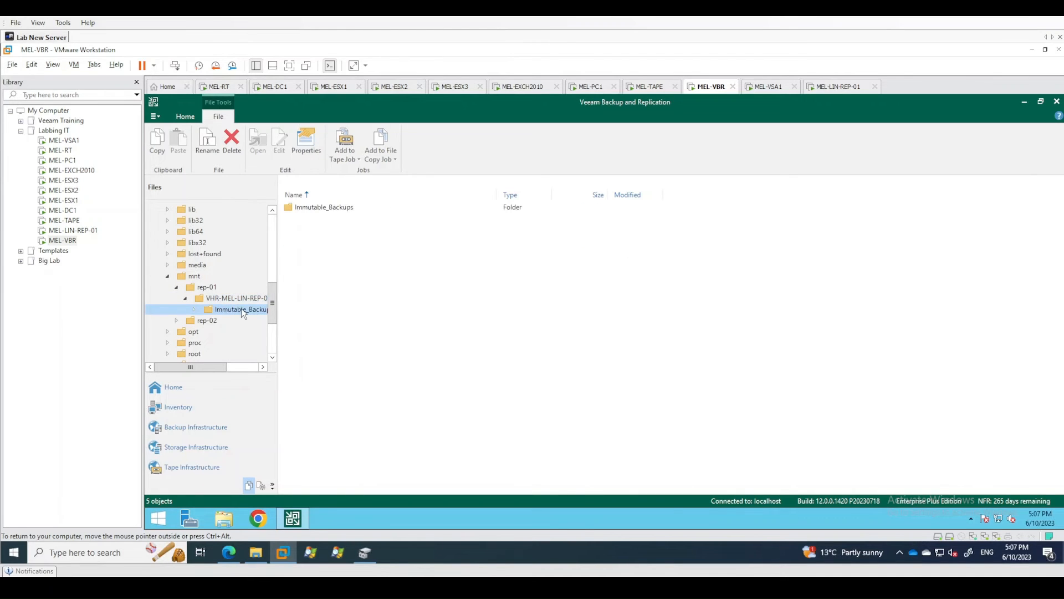
Expand /mnt/rep-02 on the Linux repository server and show the contents of its Immutable_Backups folder.
click(177, 320)
click(185, 331)
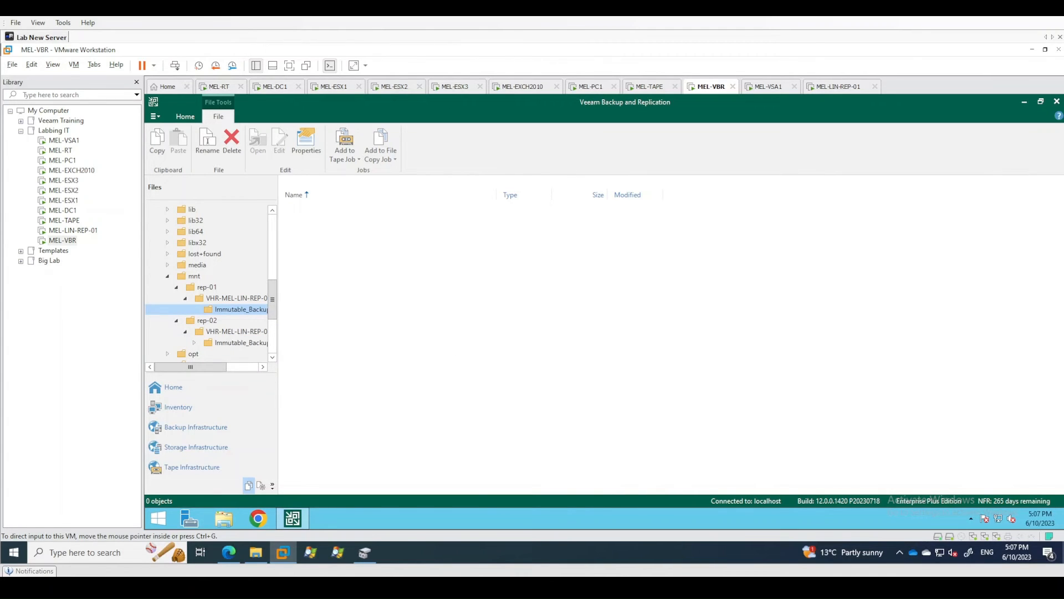
click(229, 343)
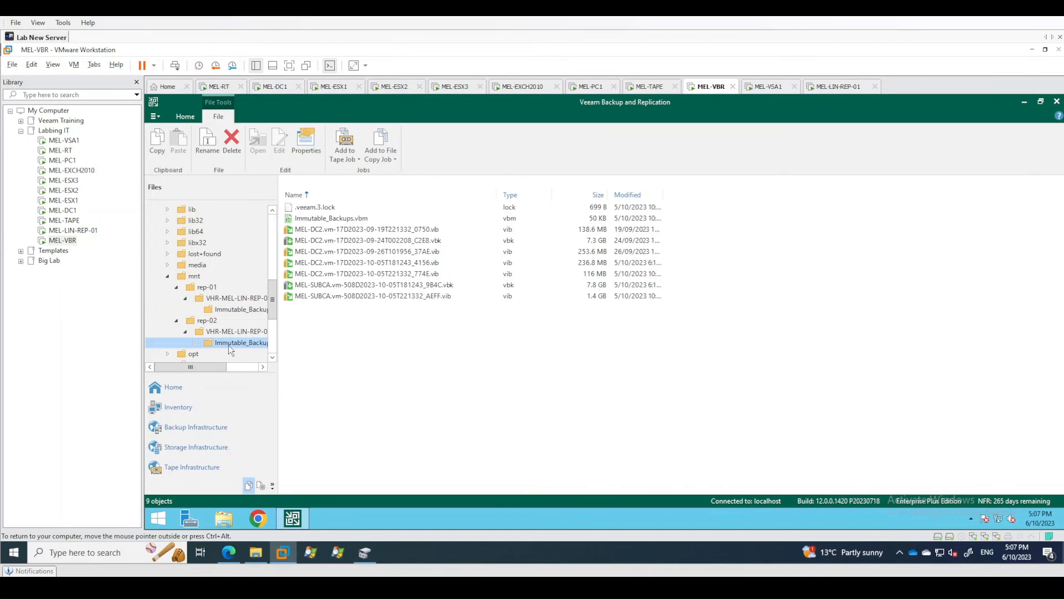
click(347, 320)
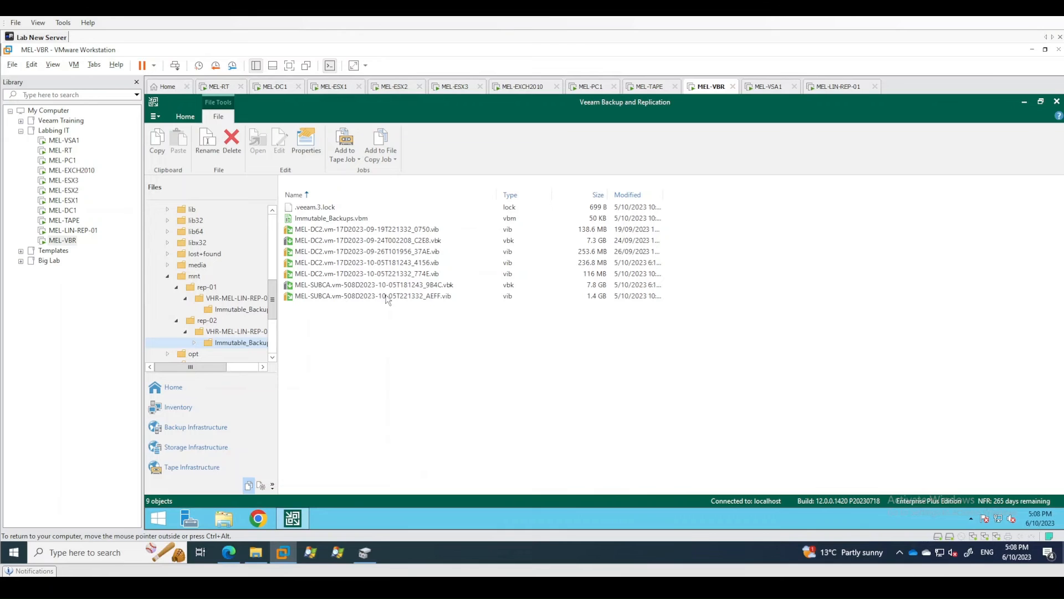
Examine the separate vbk and vib backup files of MEL-DC2 and MEL-SUBCA in the Immutable_Backups folder.
click(321, 229)
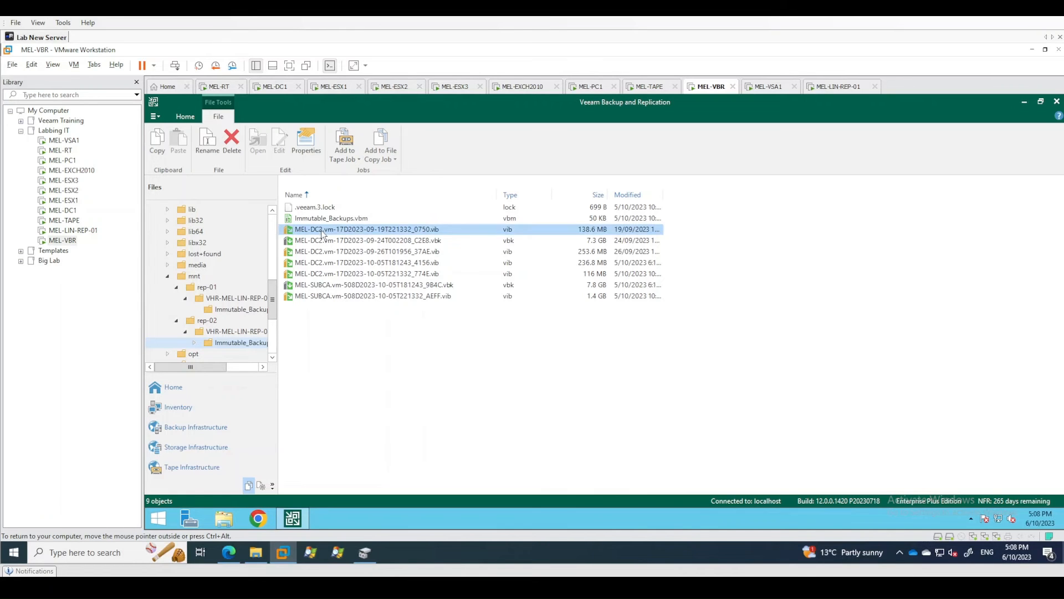
click(322, 242)
click(321, 253)
click(316, 265)
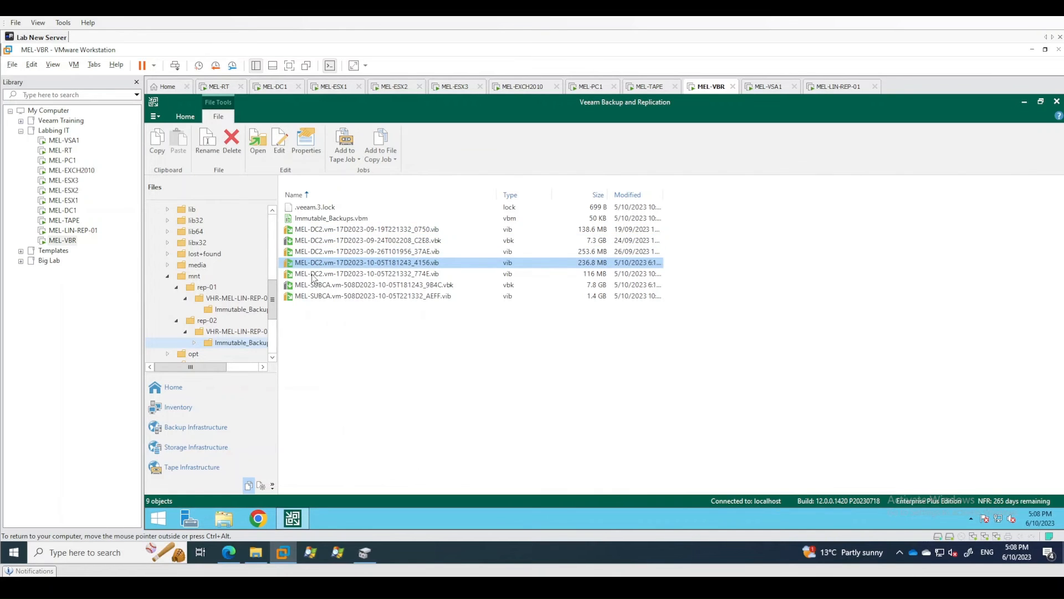
click(313, 274)
click(314, 285)
click(314, 295)
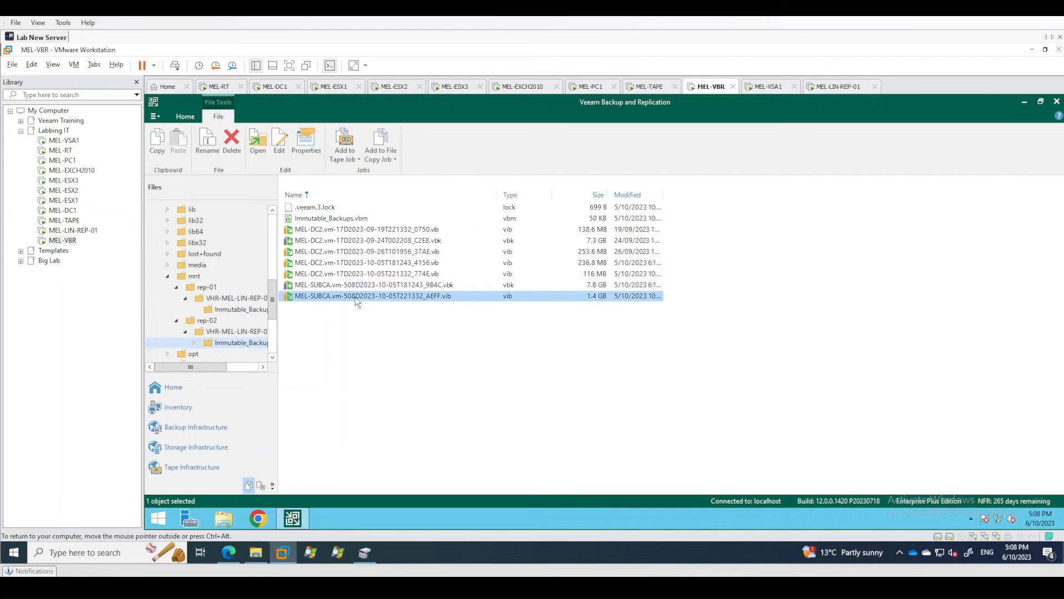
click(315, 287)
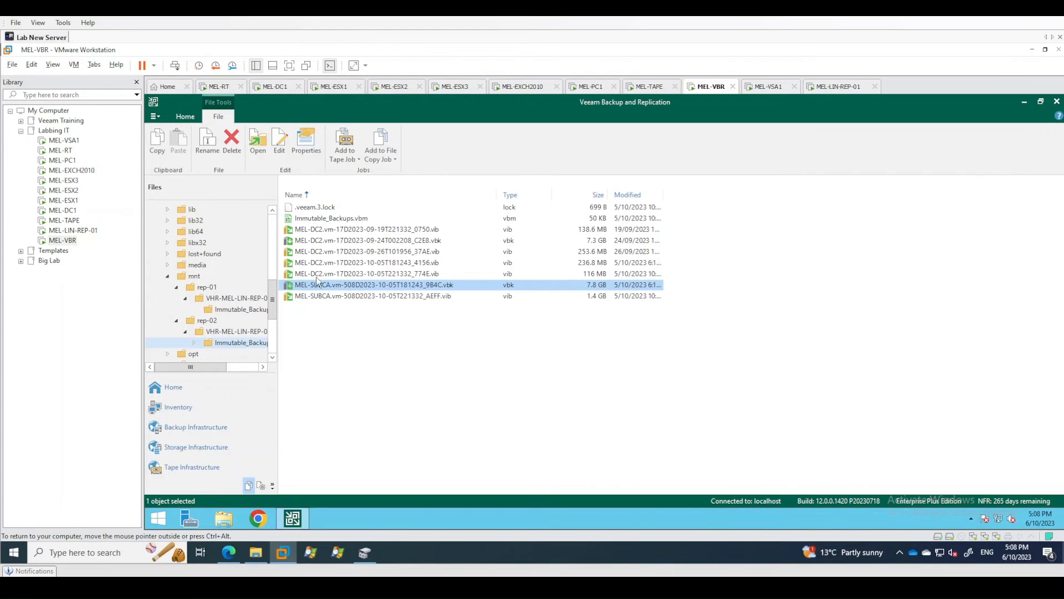
click(321, 276)
click(320, 242)
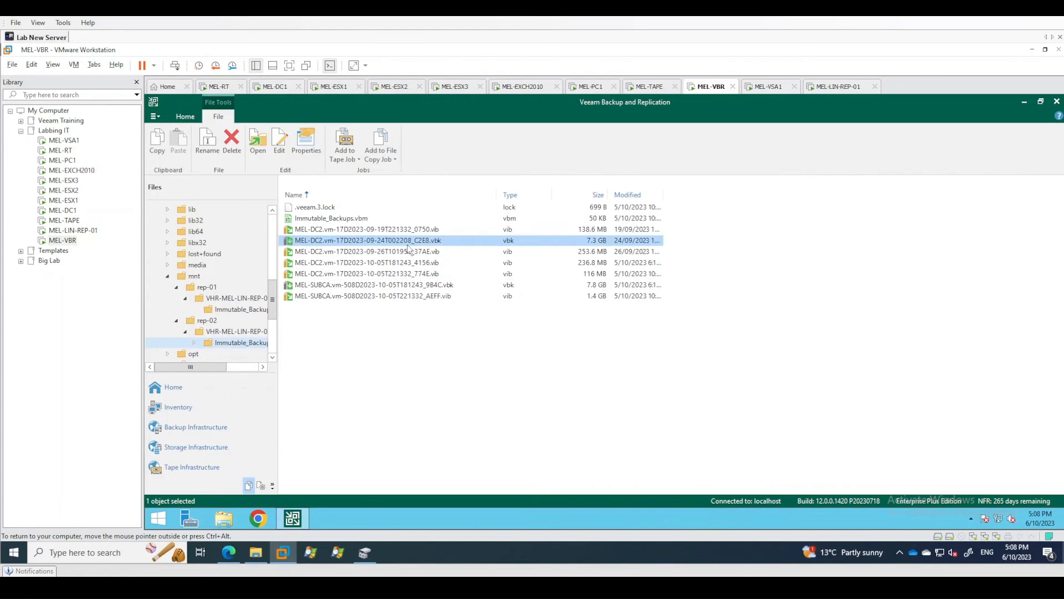
click(424, 275)
click(319, 288)
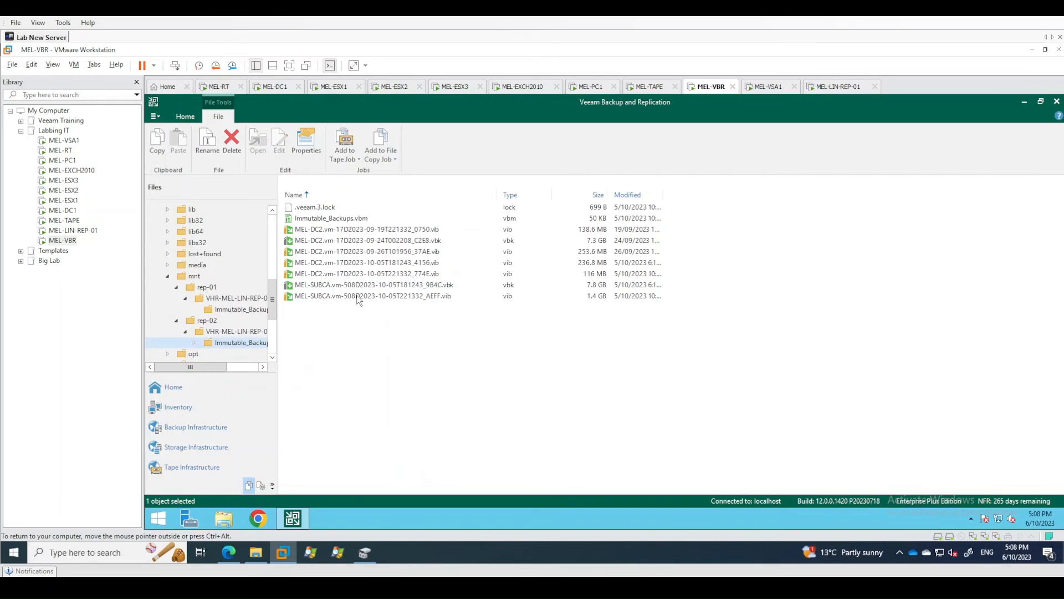
Compare the Immutable_Backups.vbm metadata file with the per-machine files of MEL-DC2 and MEL-SUBCA.
click(344, 219)
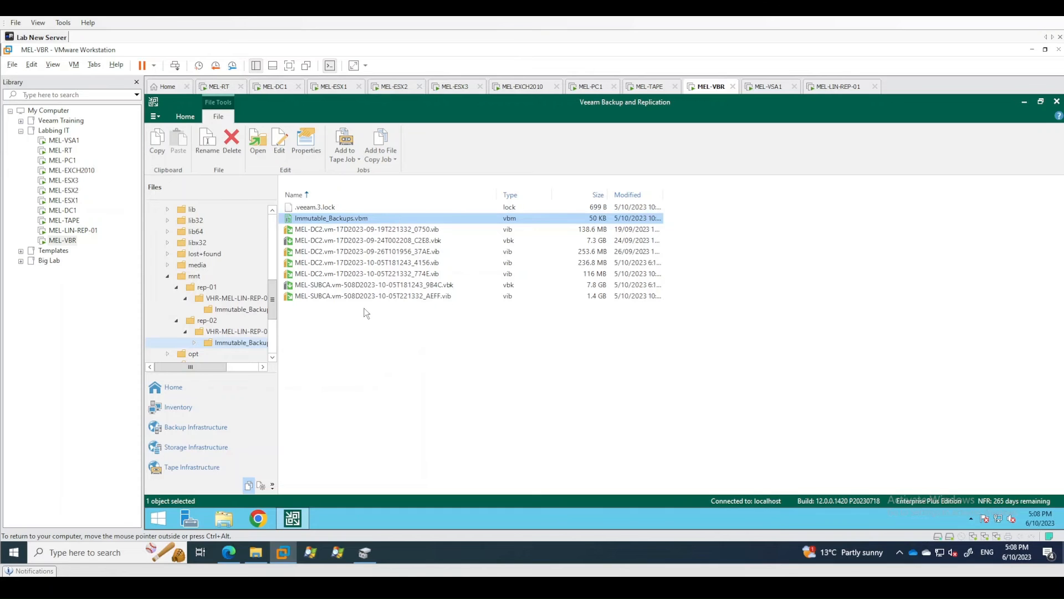
click(363, 332)
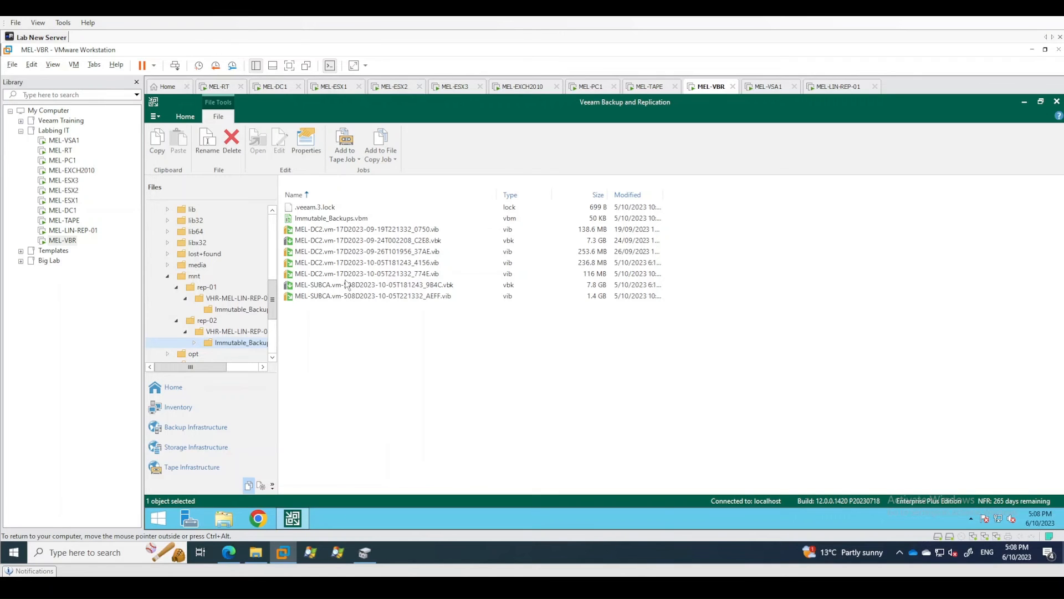
click(325, 231)
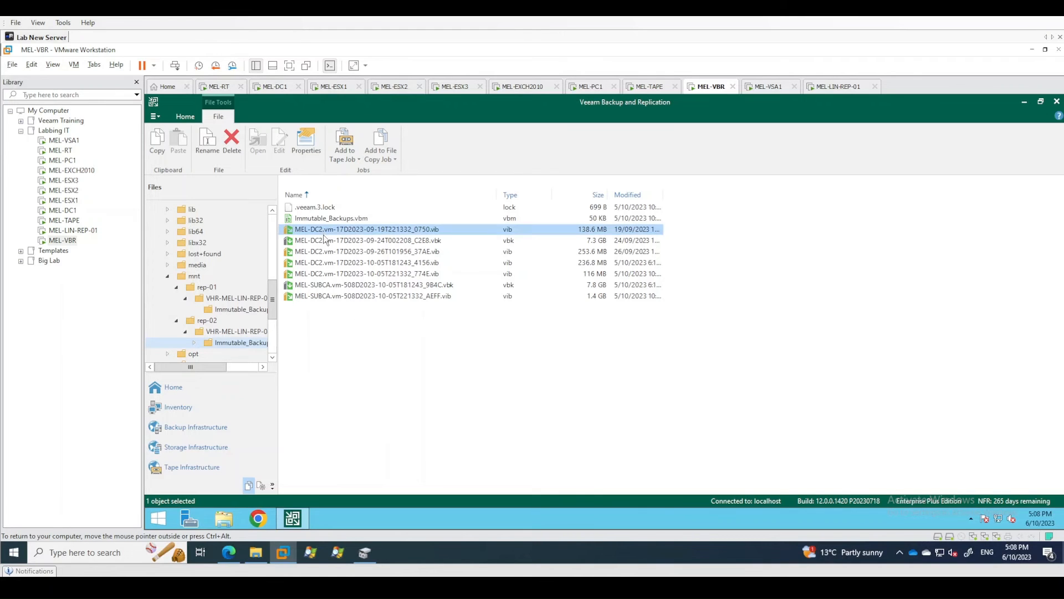
click(320, 284)
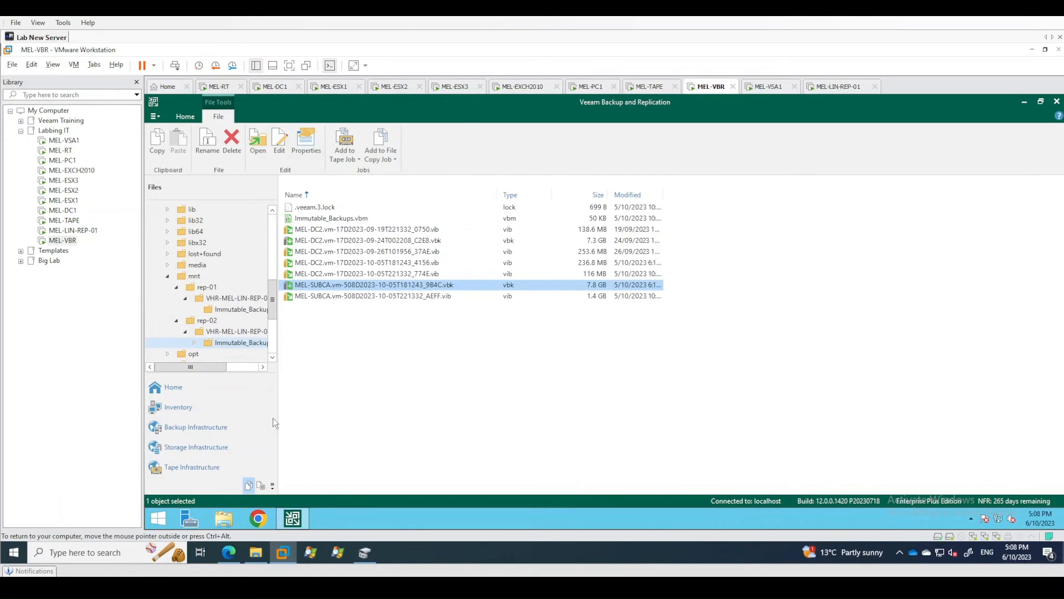
Compare the actions offered for the Immutable Backups chain, its MEL-SUBCA machine and the Melbourne Simple Backups chain, without running any.
click(189, 392)
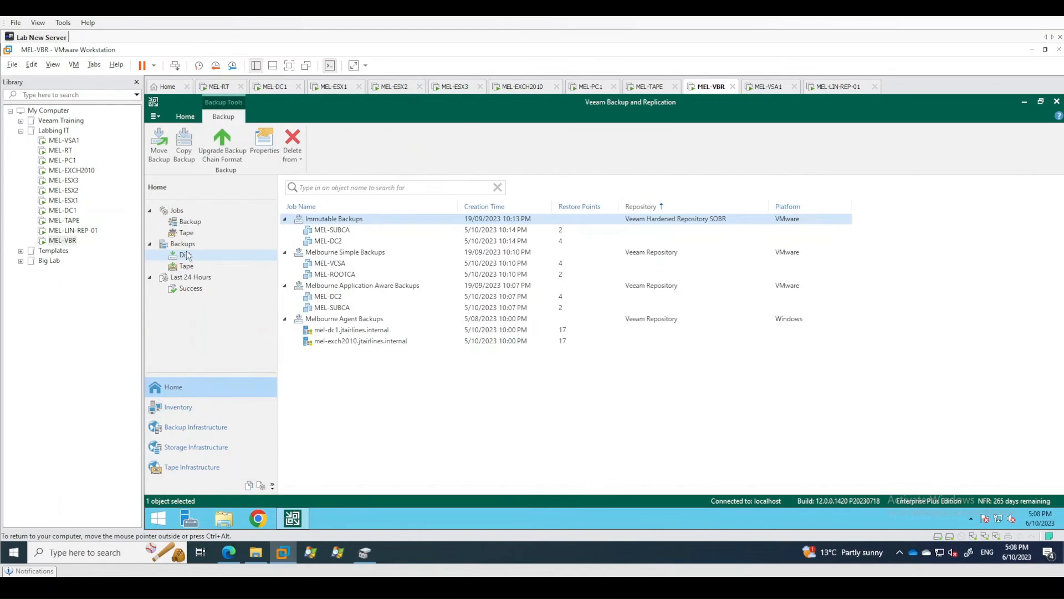
right_click(344, 218)
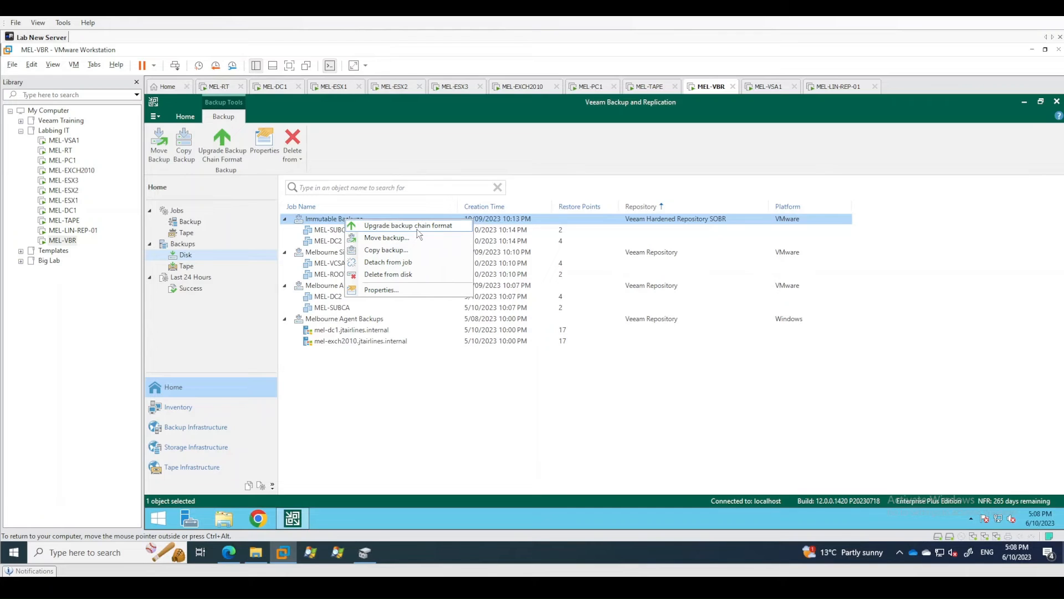
click(321, 229)
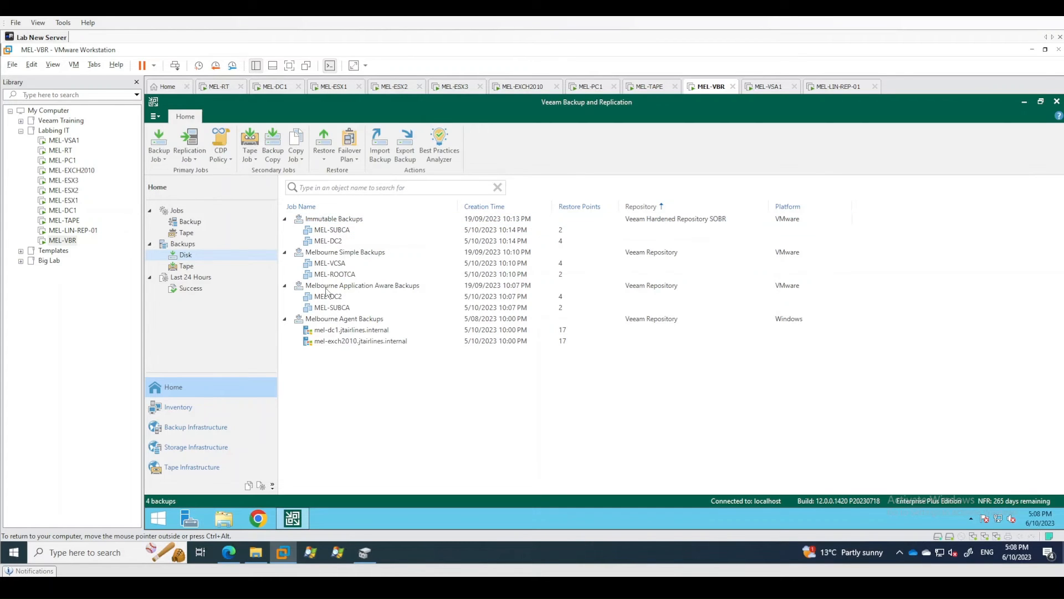
right_click(334, 231)
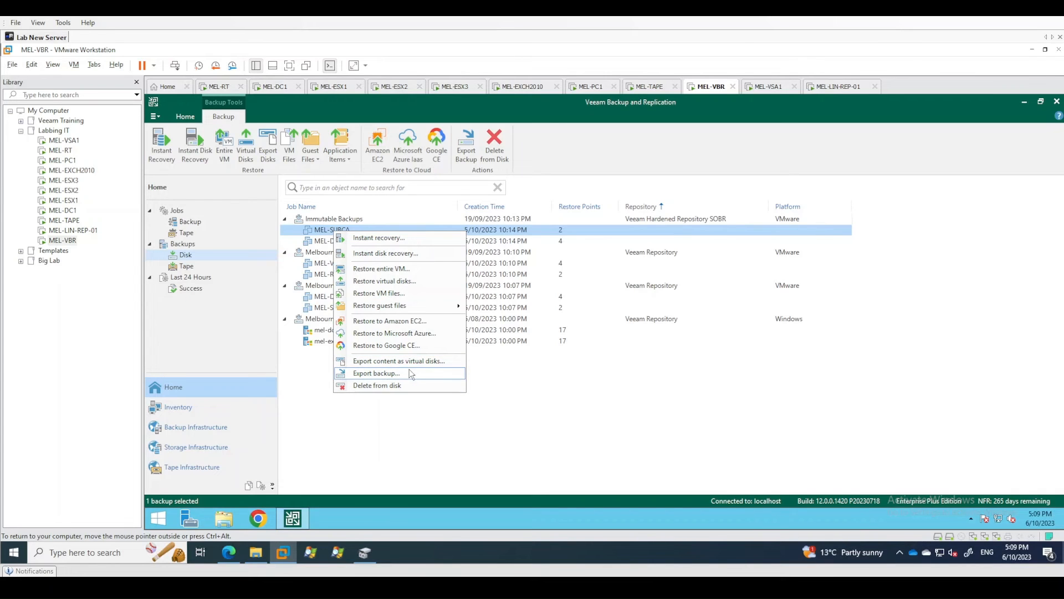
click(331, 253)
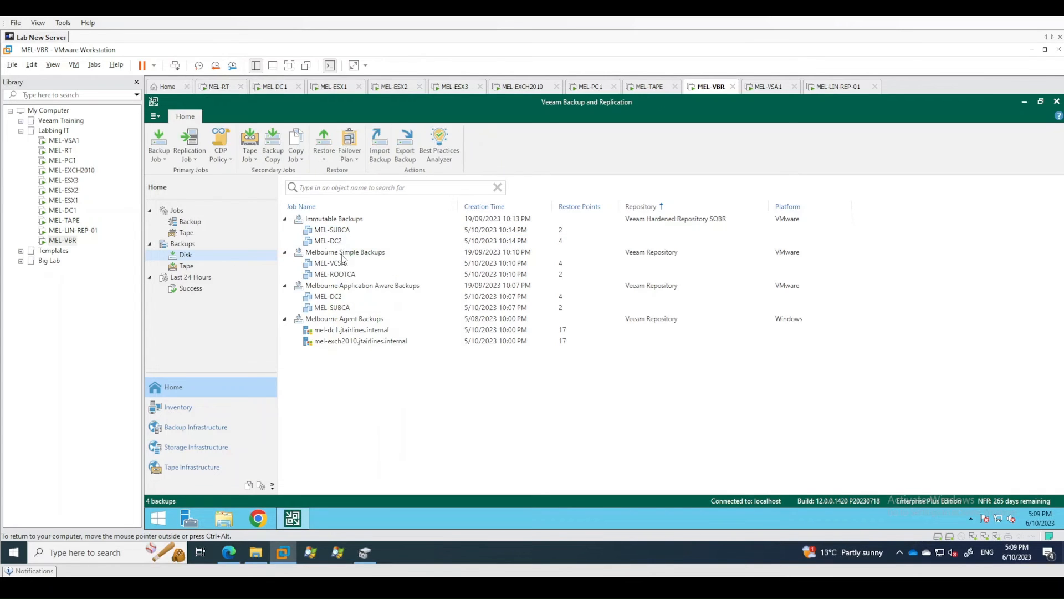
right_click(333, 255)
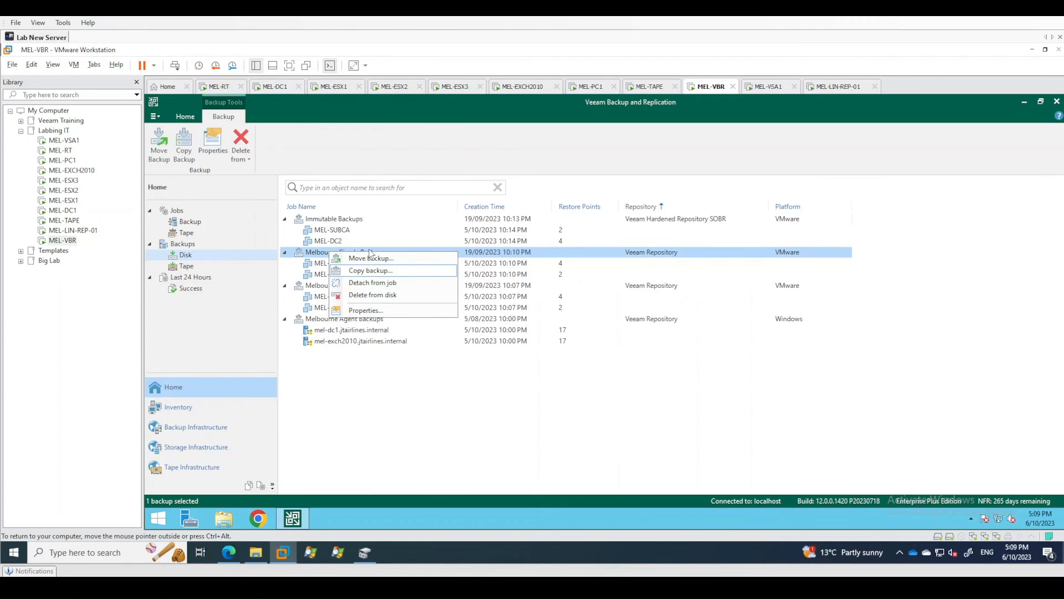
click(402, 415)
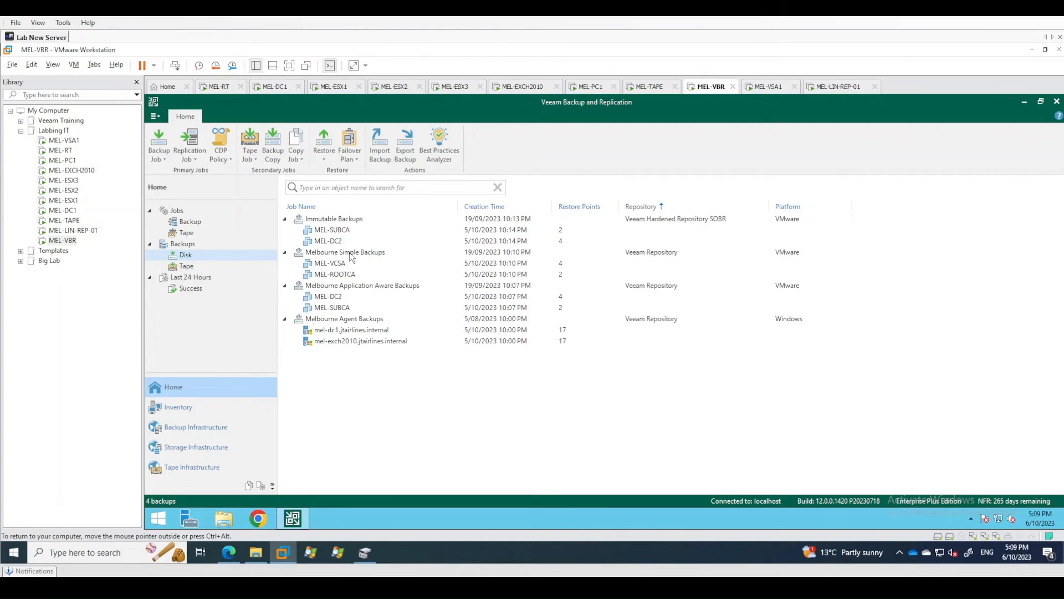
Return to the Melbourne Simple Backups folder under D:\Backups in the file browser and examine its shared vbk and vib files.
click(249, 486)
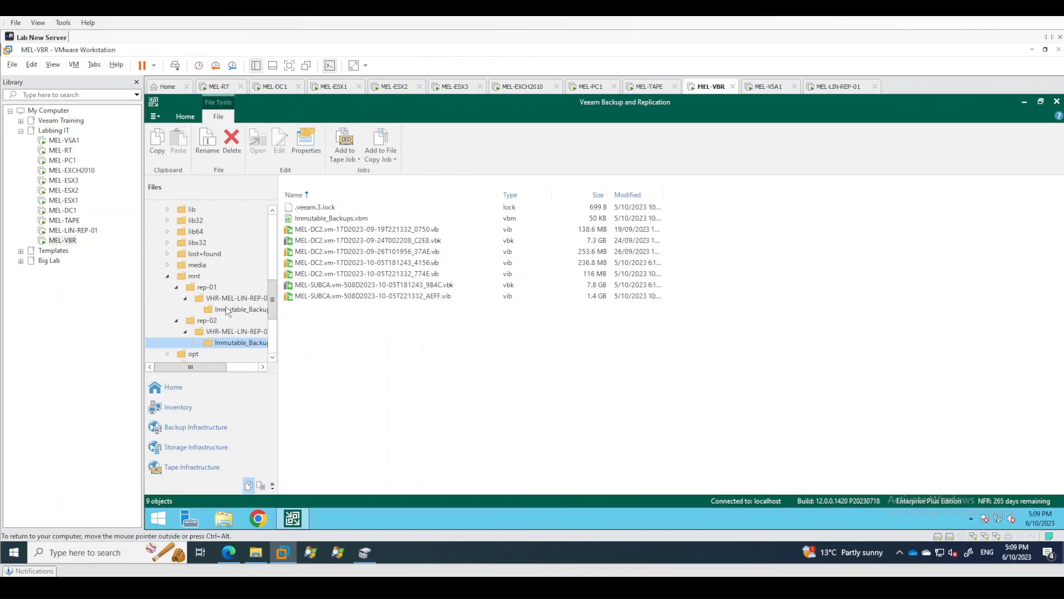
scroll(214, 261, up, 10)
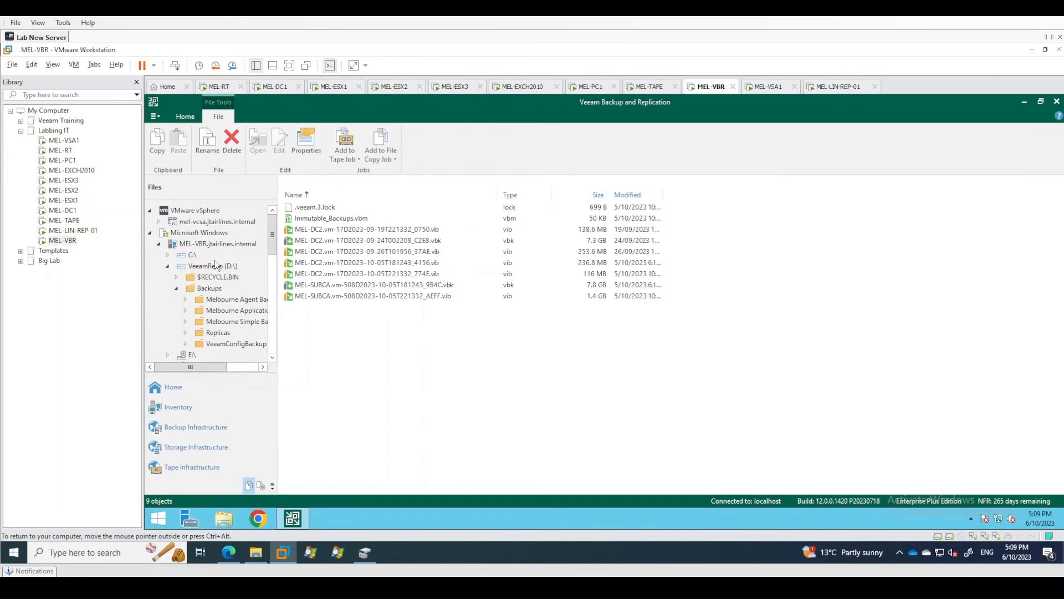
scroll(273, 240, down, 2)
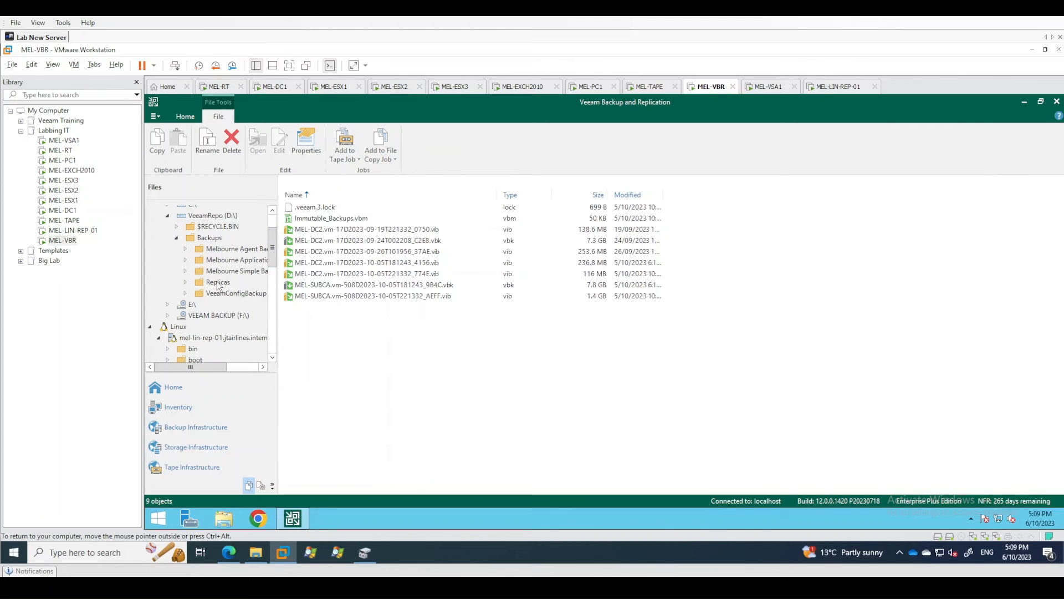
click(248, 276)
click(395, 254)
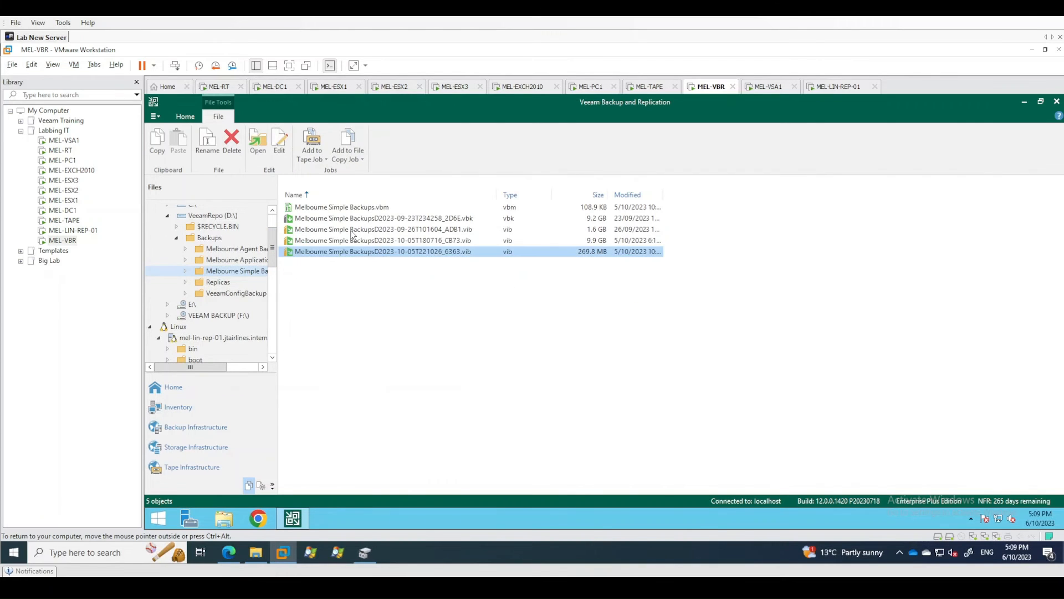
click(358, 222)
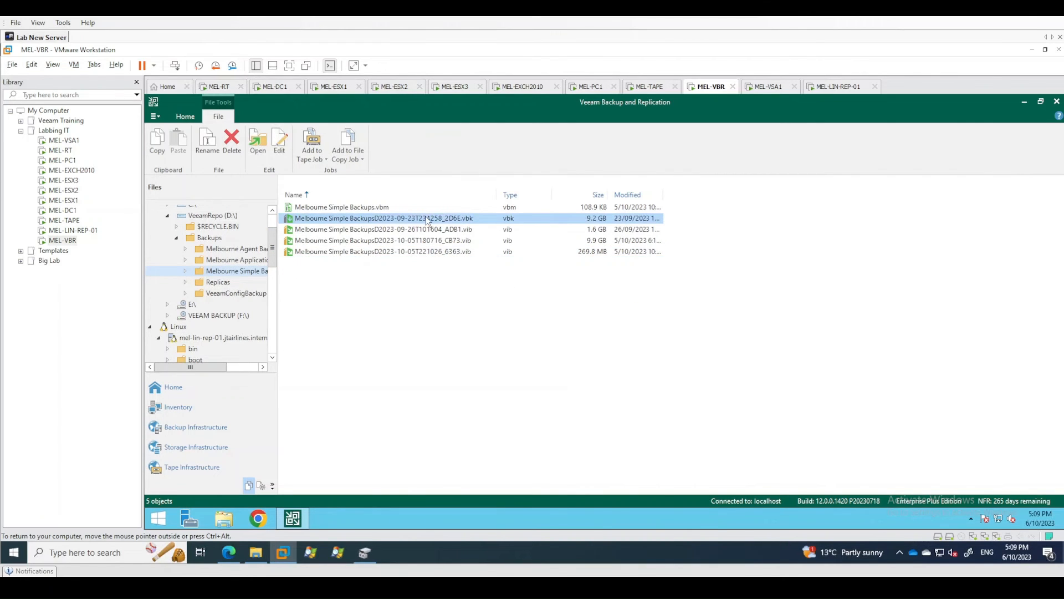
click(338, 344)
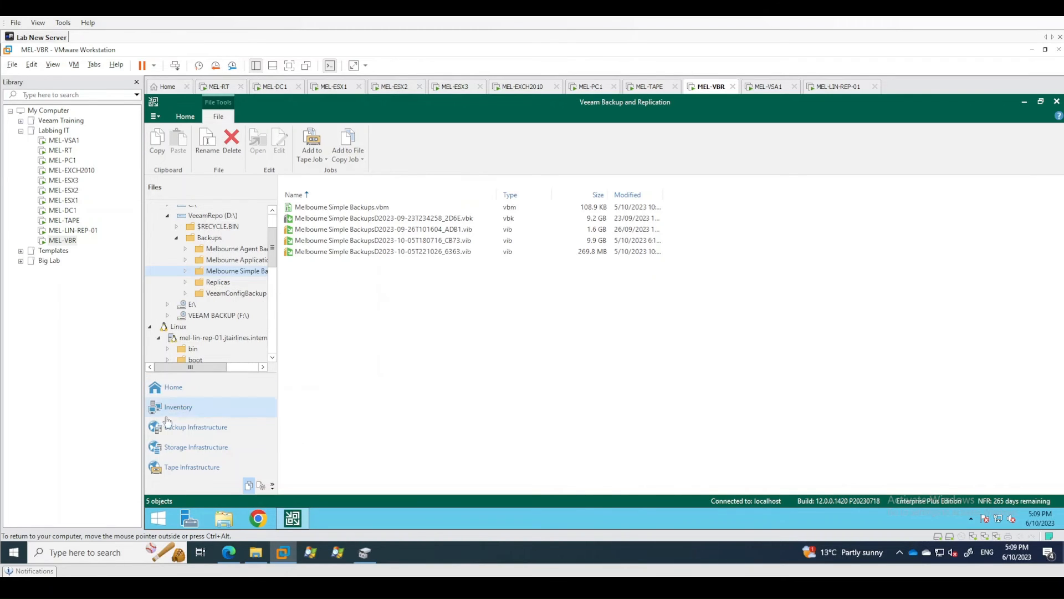
Examine the location and load control settings of the Veeam Repository on MEL-VBR, without changing them.
click(173, 387)
click(183, 431)
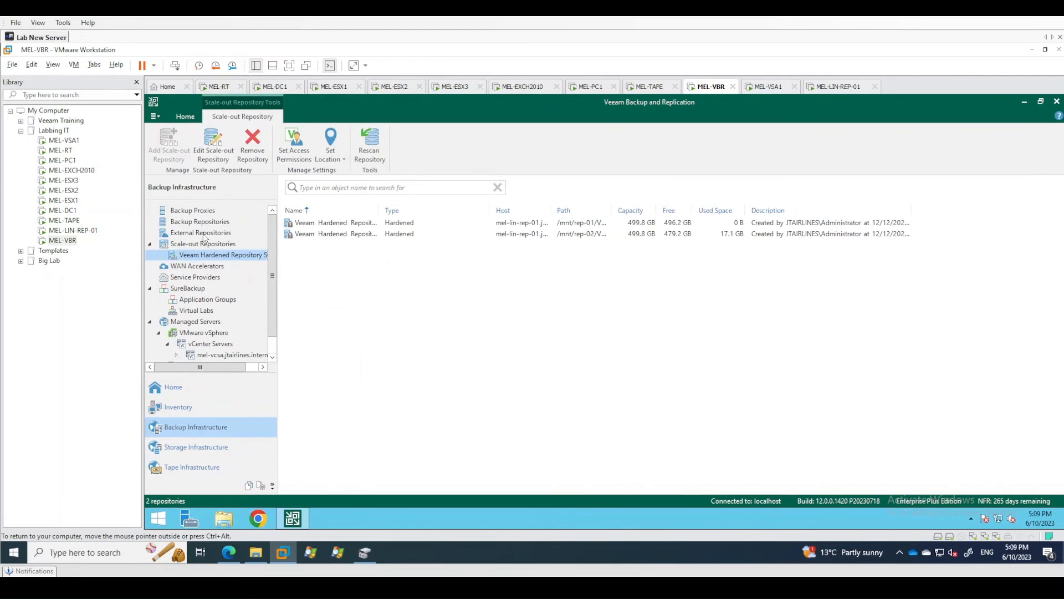
right_click(191, 222)
right_click(333, 215)
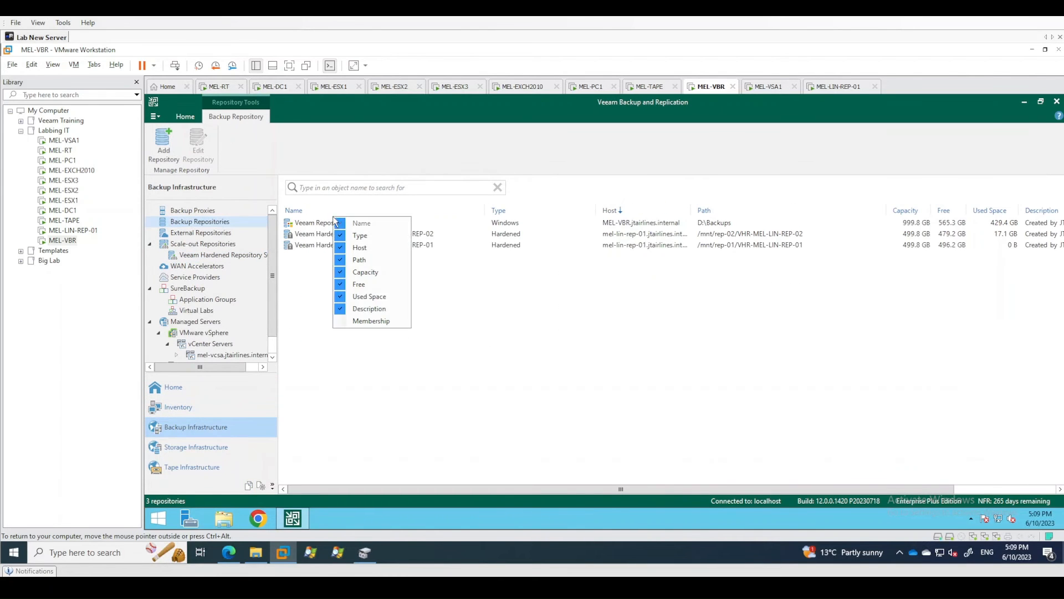
right_click(299, 230)
right_click(300, 227)
click(333, 303)
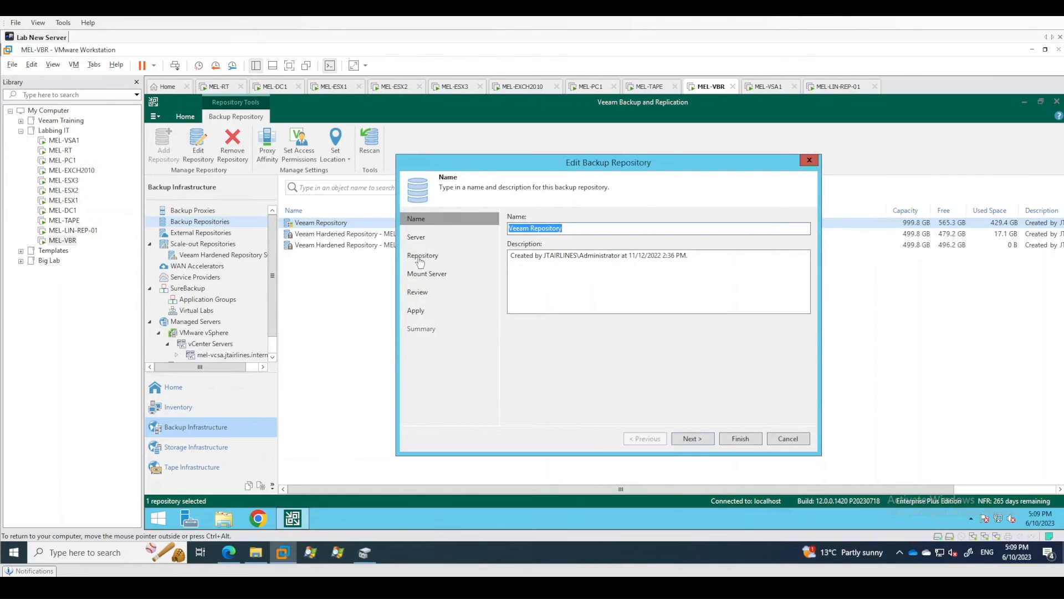
click(422, 255)
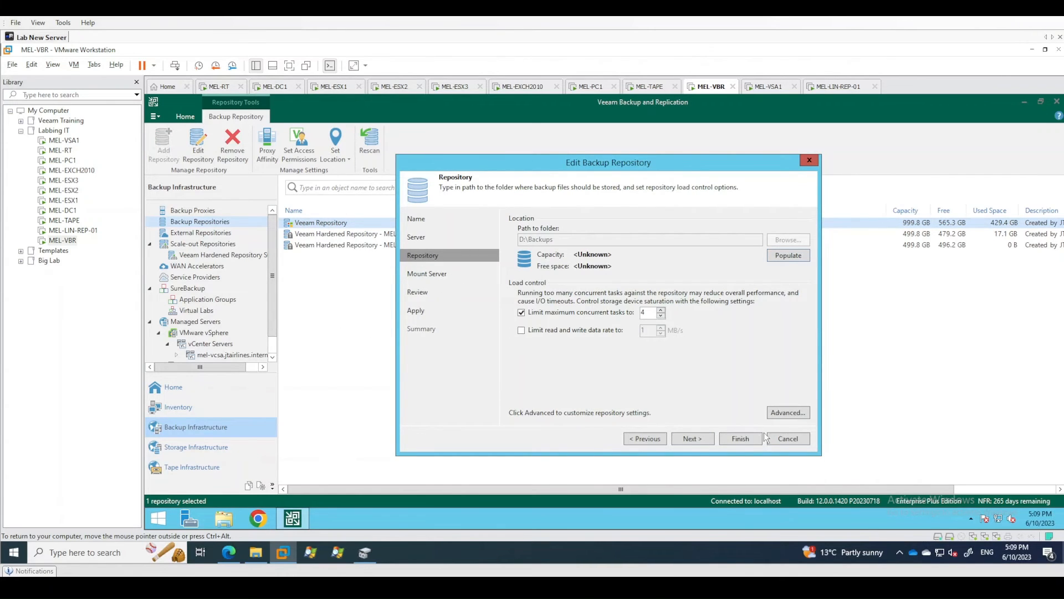
click(788, 439)
Check the per-machine backup files option in the Veeam Repository's advanced storage compatibility settings, leaving it as is.
right_click(346, 224)
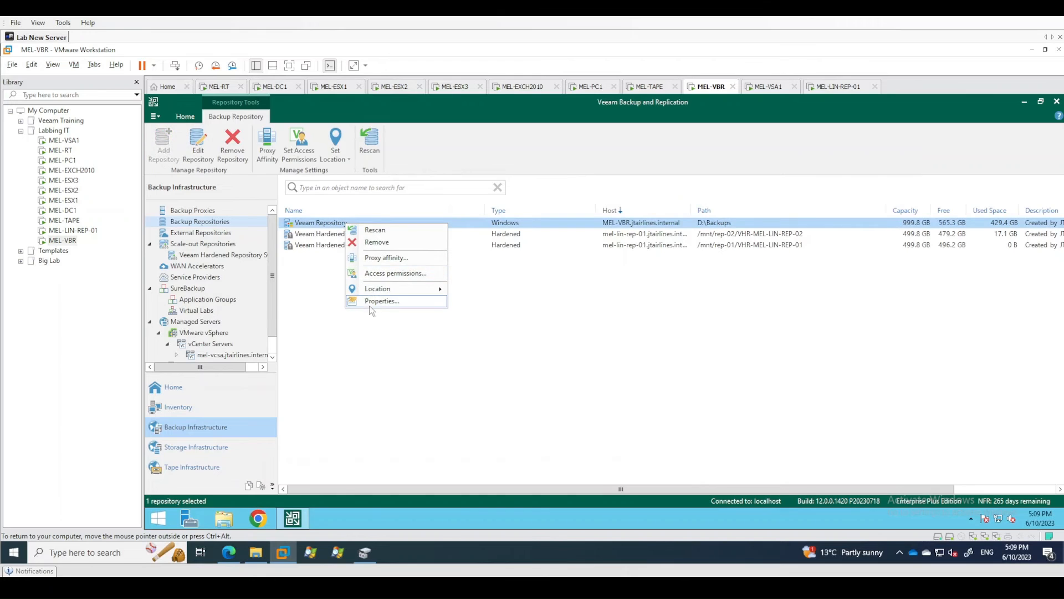
click(368, 299)
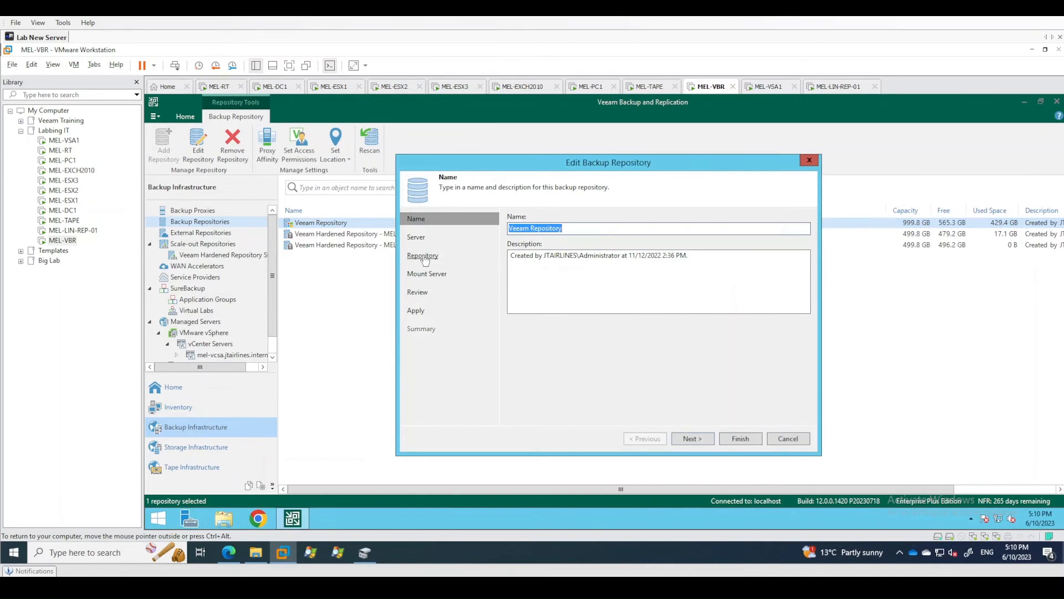
click(423, 257)
click(778, 416)
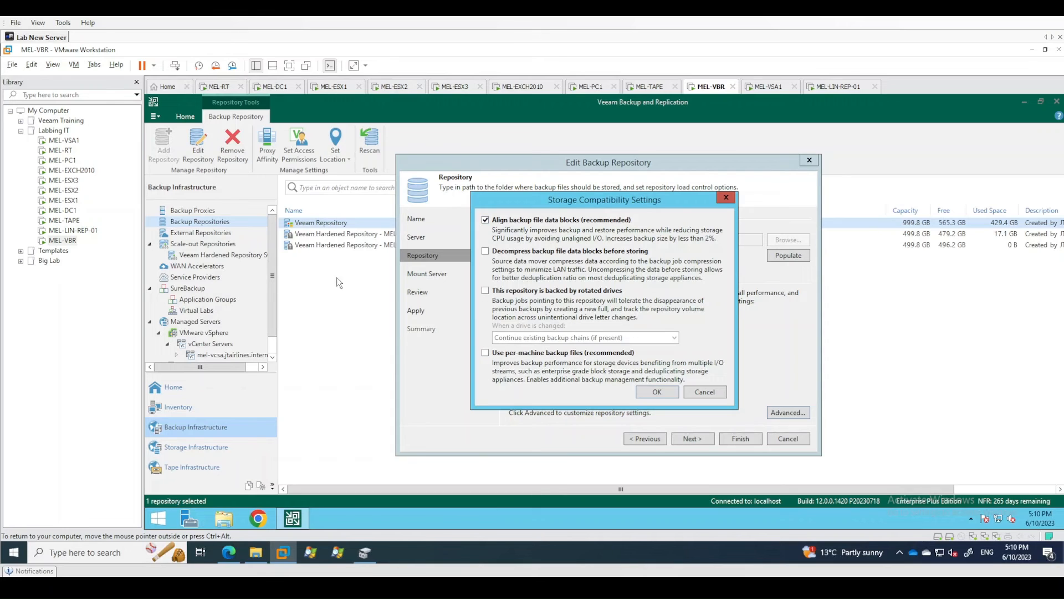
click(704, 392)
click(740, 439)
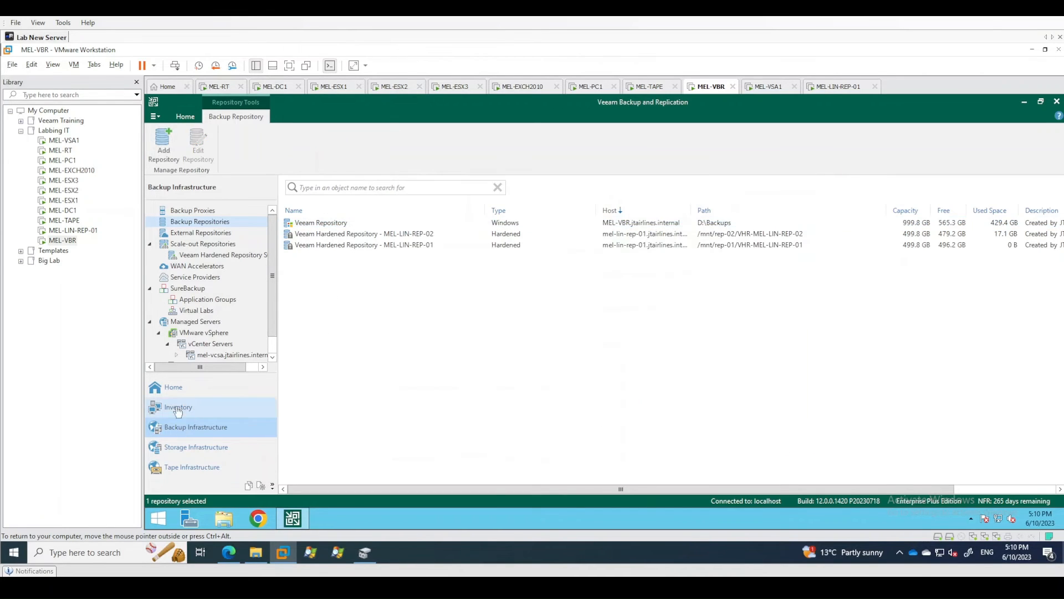
Return to the disk backups and review the actions for the Immutable Backups chain and its MEL-SUBCA and MEL-DC2 machines.
click(173, 387)
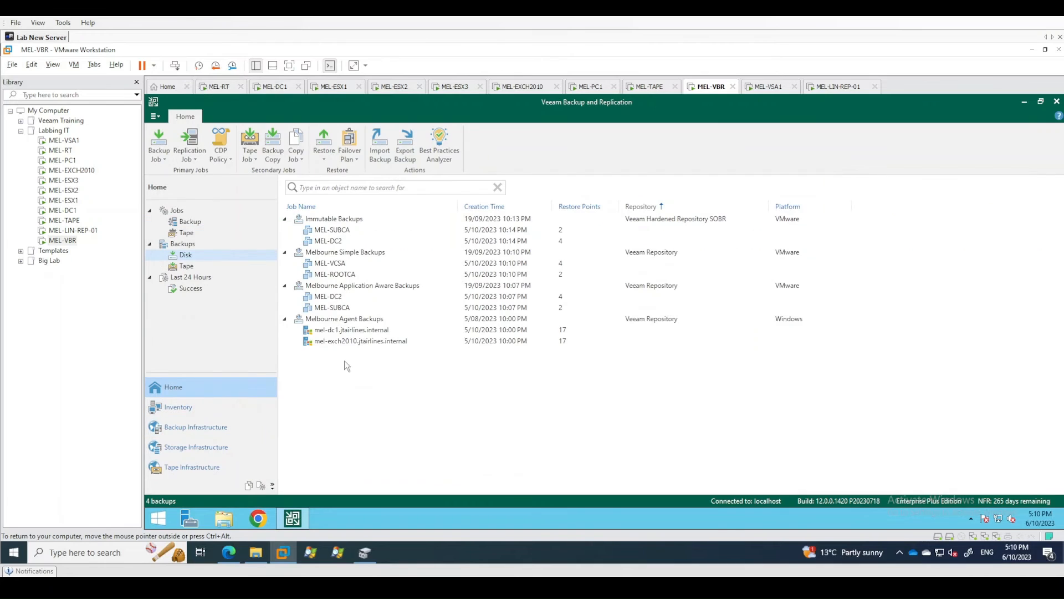
right_click(331, 220)
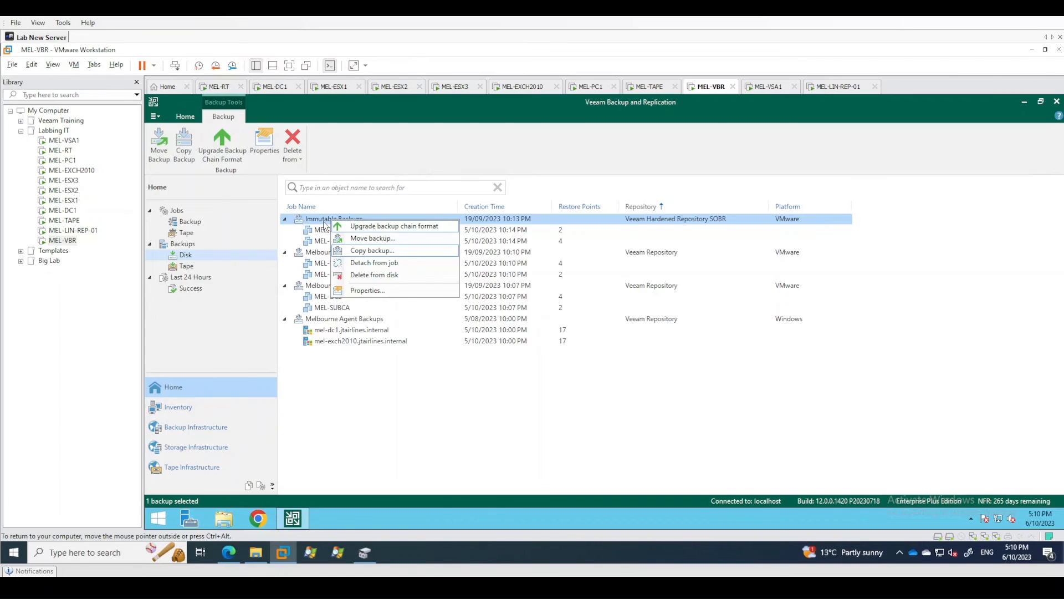
click(330, 359)
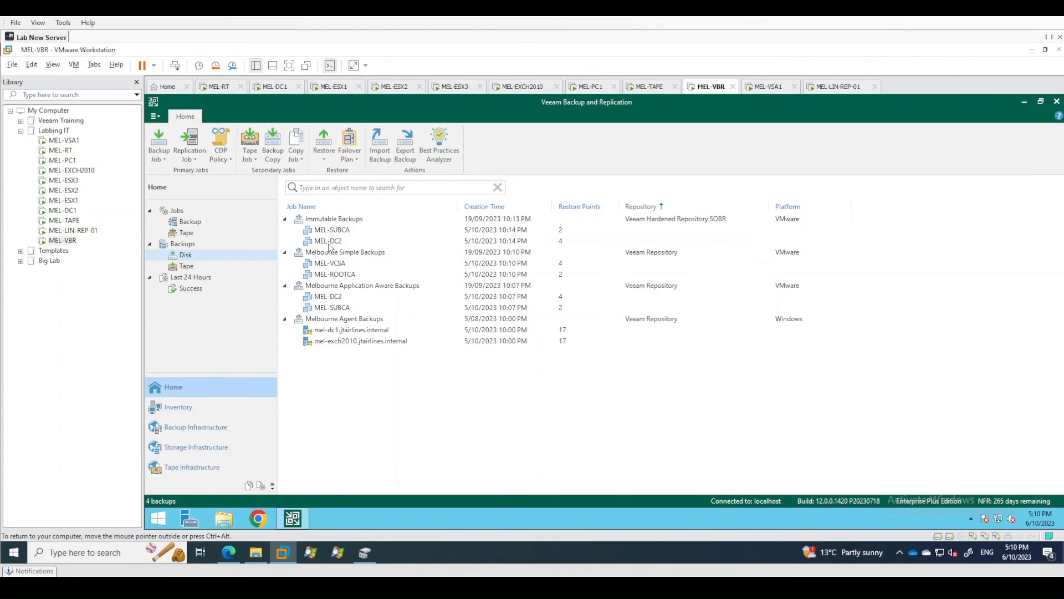
click(330, 242)
click(335, 232)
click(338, 241)
click(340, 230)
click(340, 240)
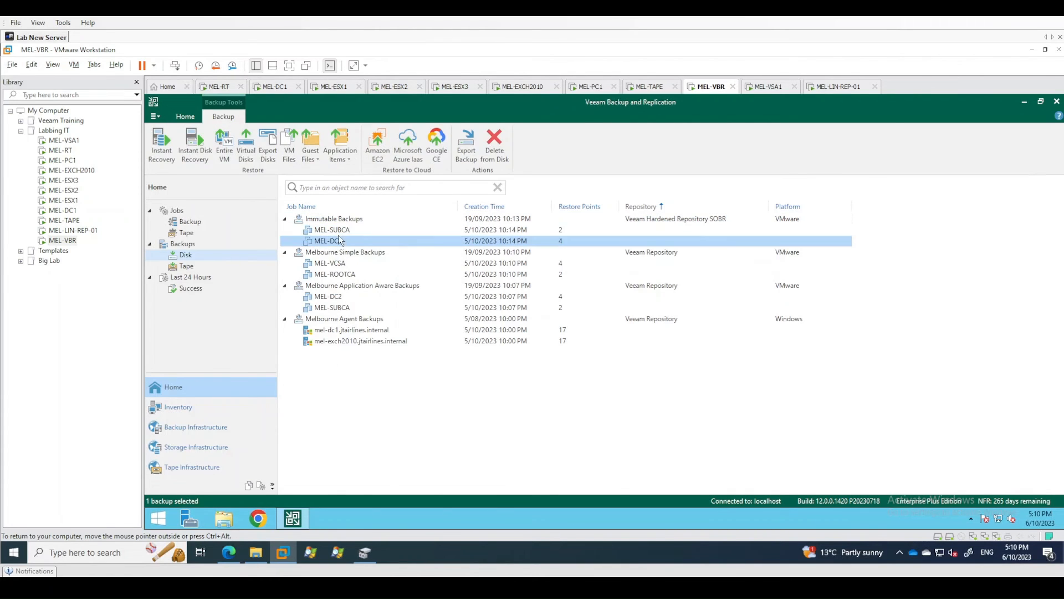
click(341, 231)
click(340, 238)
click(341, 231)
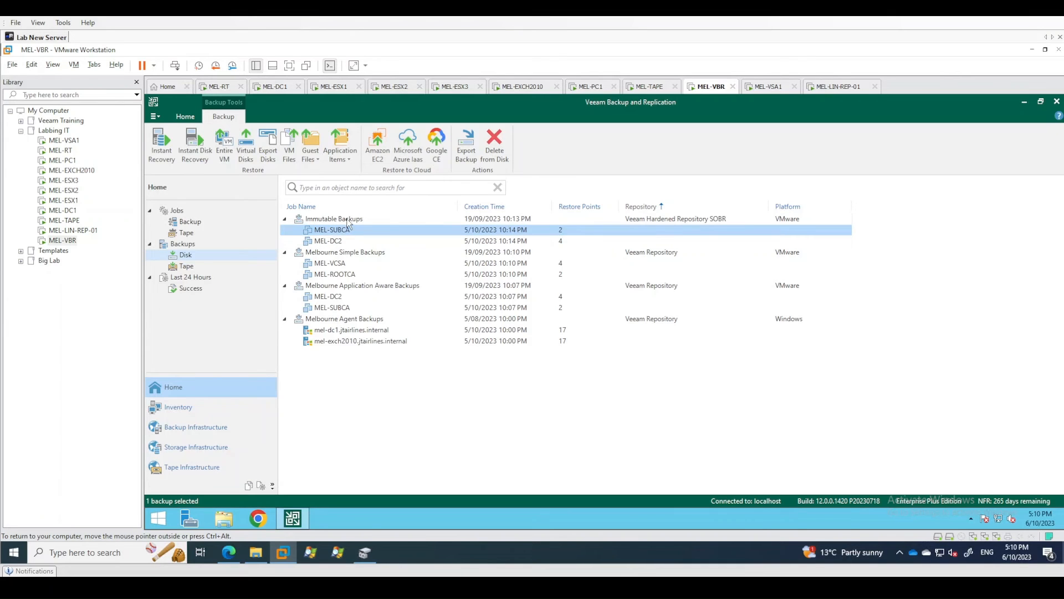
Upgrade the backup chain format of Immutable Backups, review the warning in the upgrade report and dismiss the report.
click(350, 219)
right_click(332, 225)
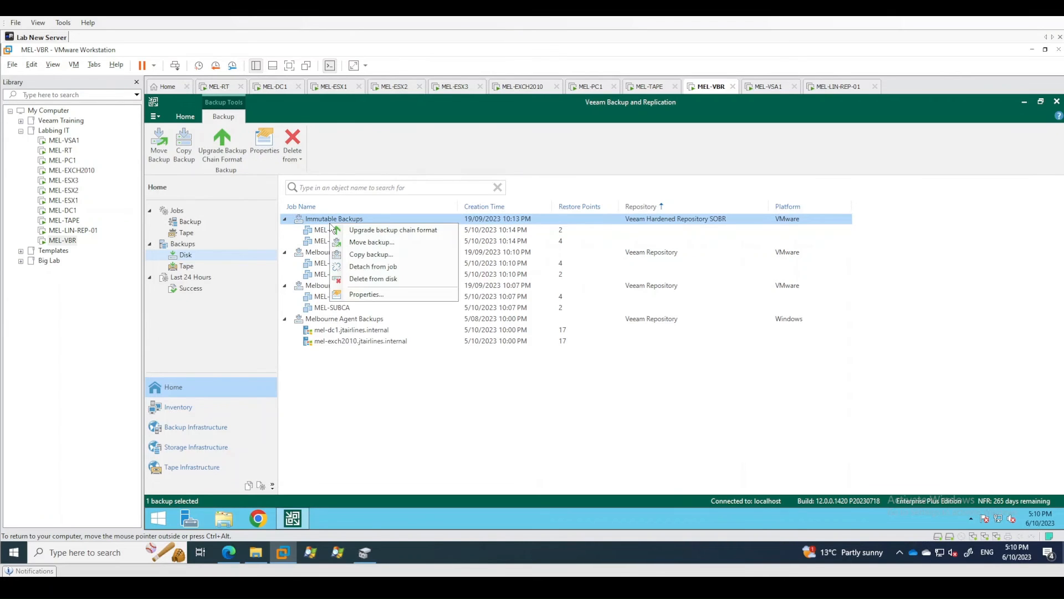
click(391, 230)
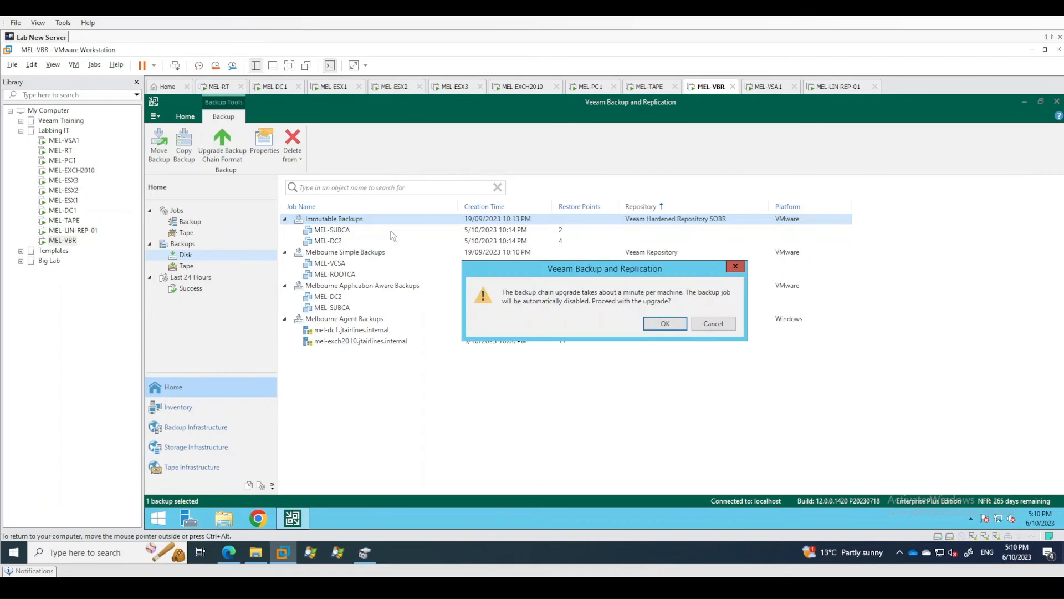
click(665, 324)
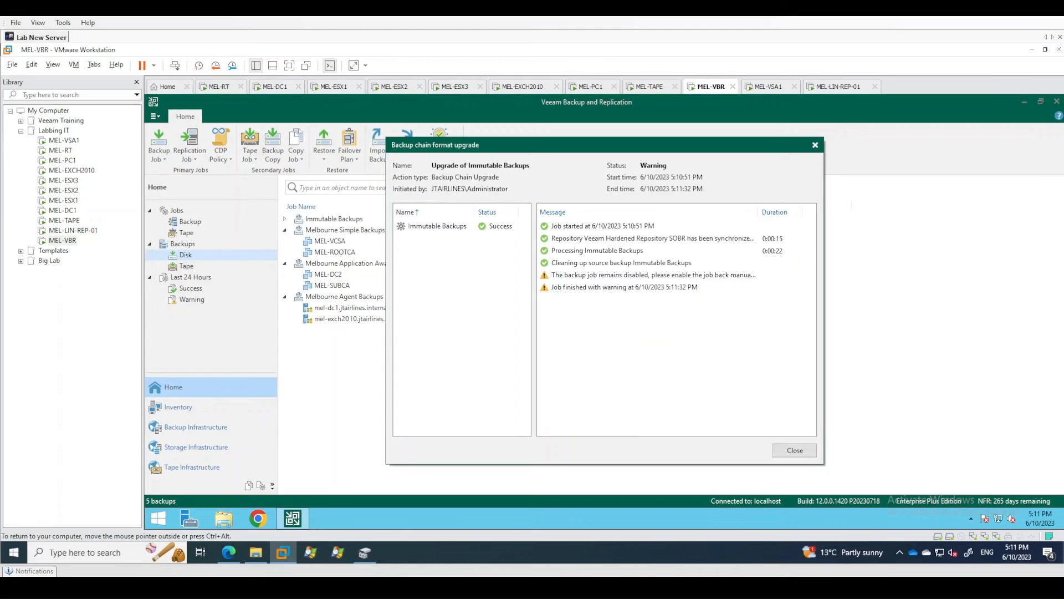
click(686, 276)
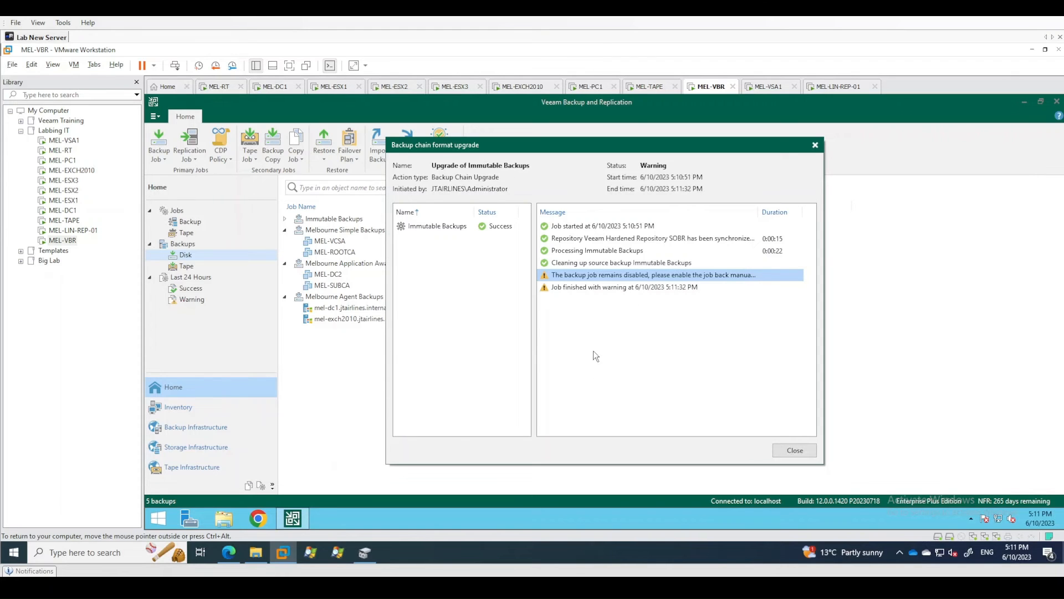
click(792, 451)
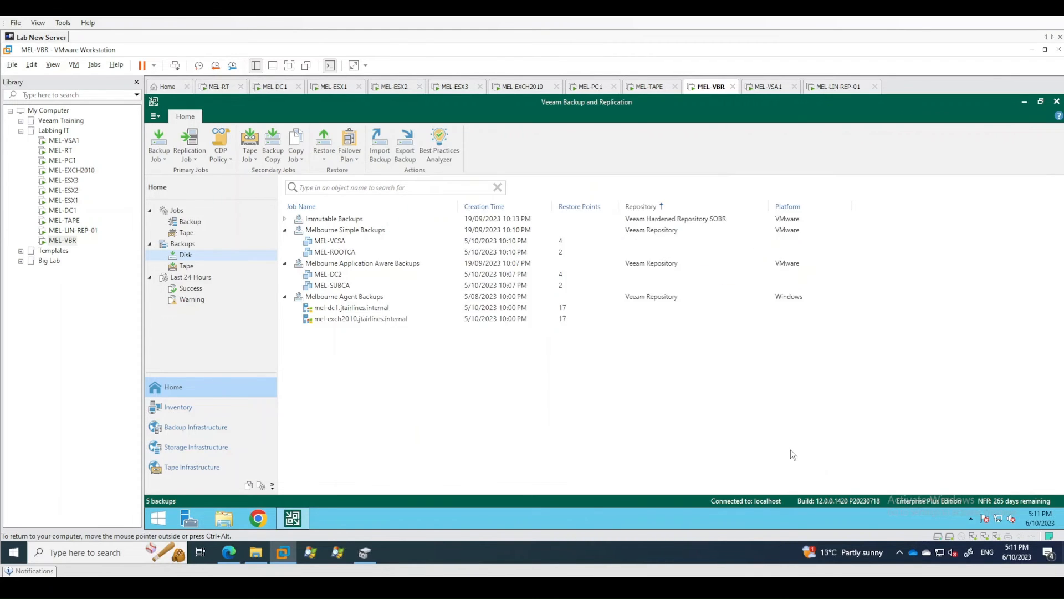
Examine the destination jobs offered for moving the MEL-DC2 backup out of Immutable Backups, without moving it.
click(282, 219)
click(318, 220)
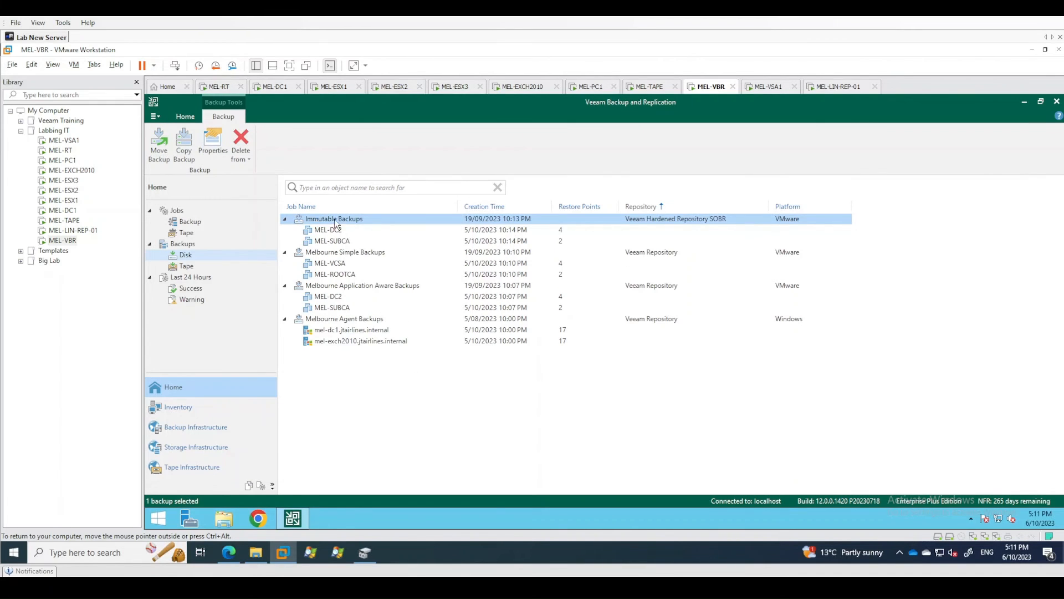
right_click(340, 233)
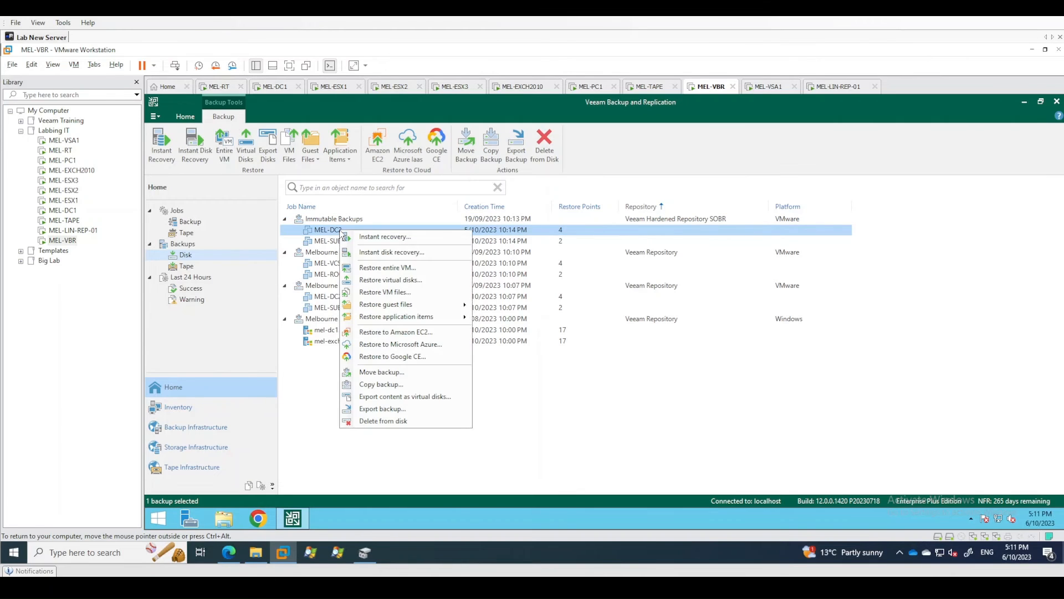
click(380, 375)
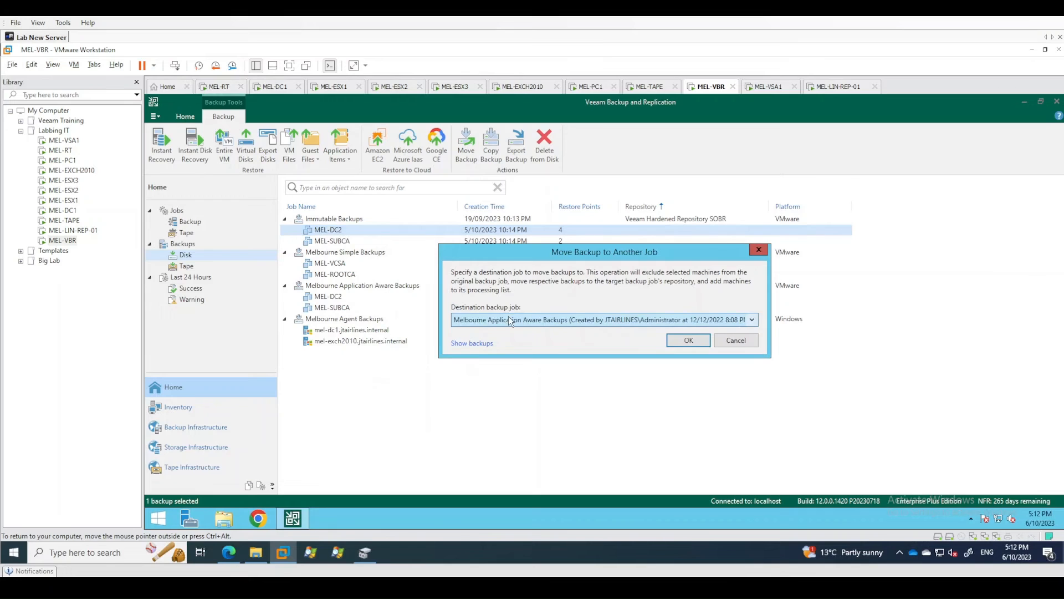
click(537, 322)
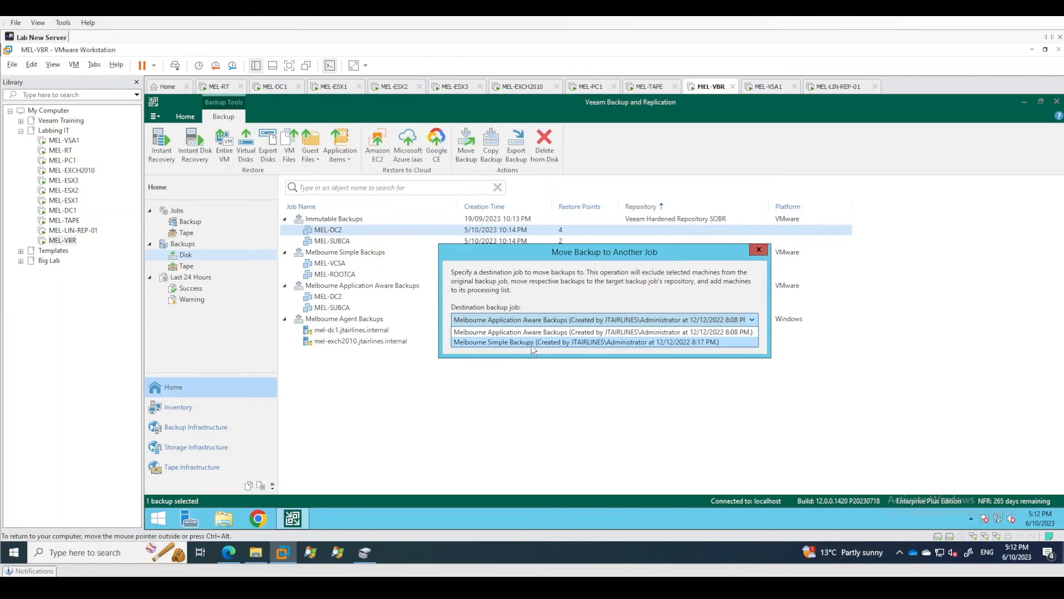
click(531, 423)
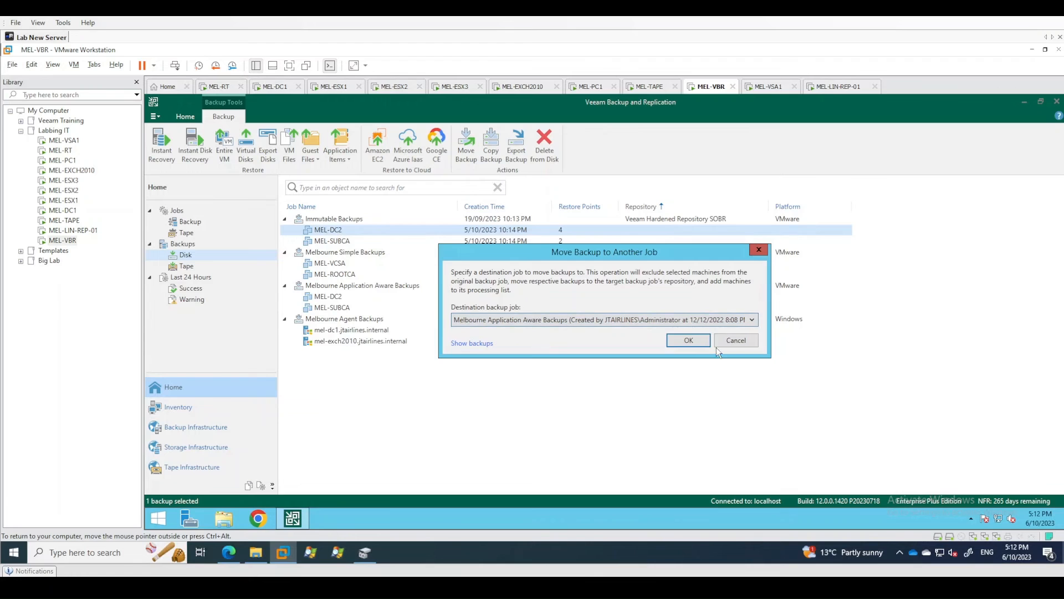
click(737, 342)
Examine the separate vbm metadata files of MEL-DC2 and MEL-SUBCA in the Immutable_Backups folder under /mnt/rep-02.
click(338, 219)
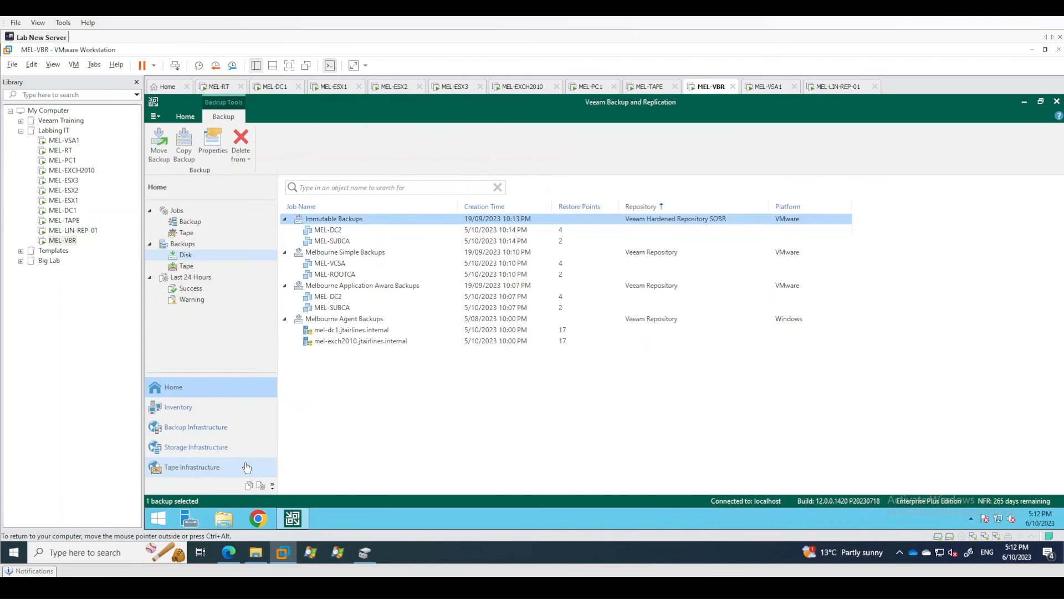
click(249, 486)
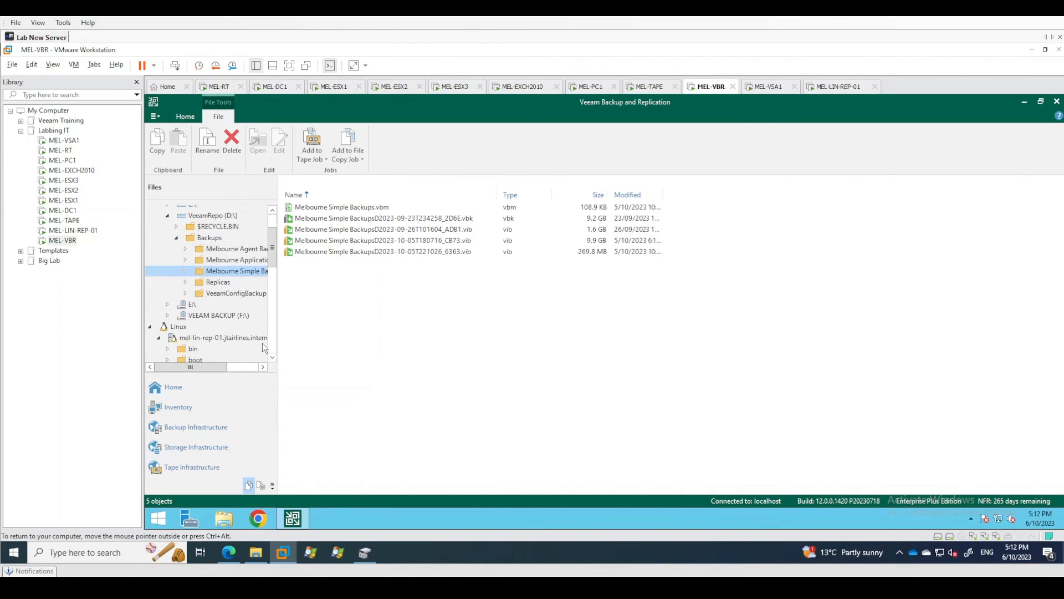
scroll(214, 317, down, 5)
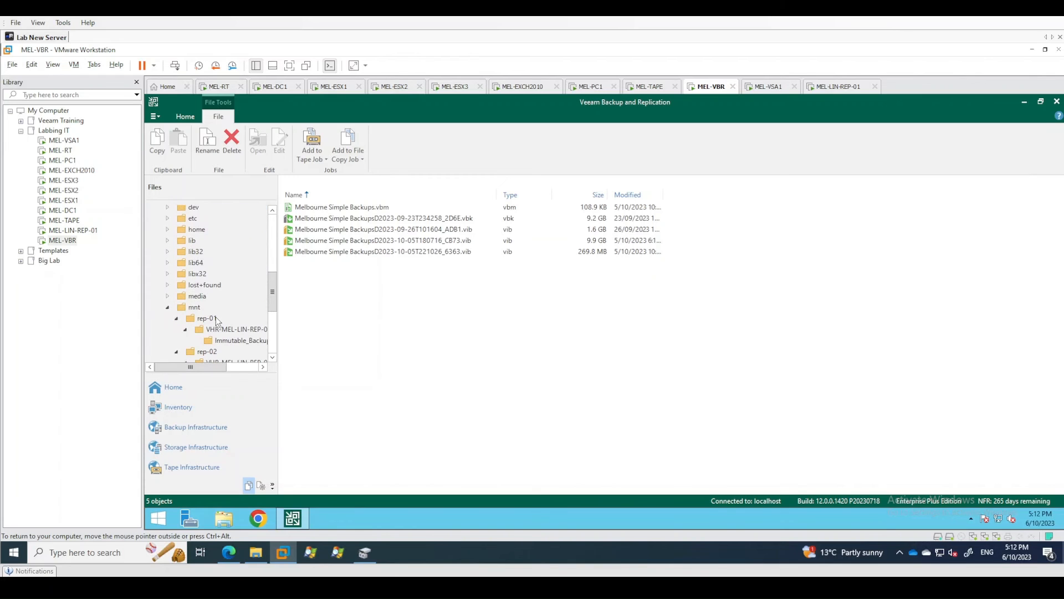
scroll(215, 318, down, 3)
click(233, 324)
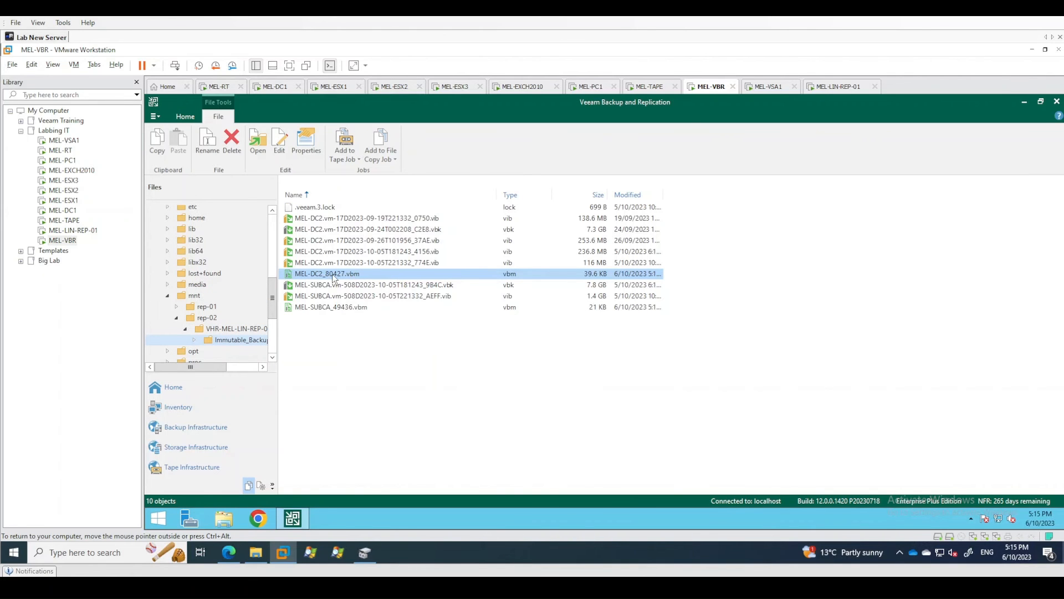
click(331, 307)
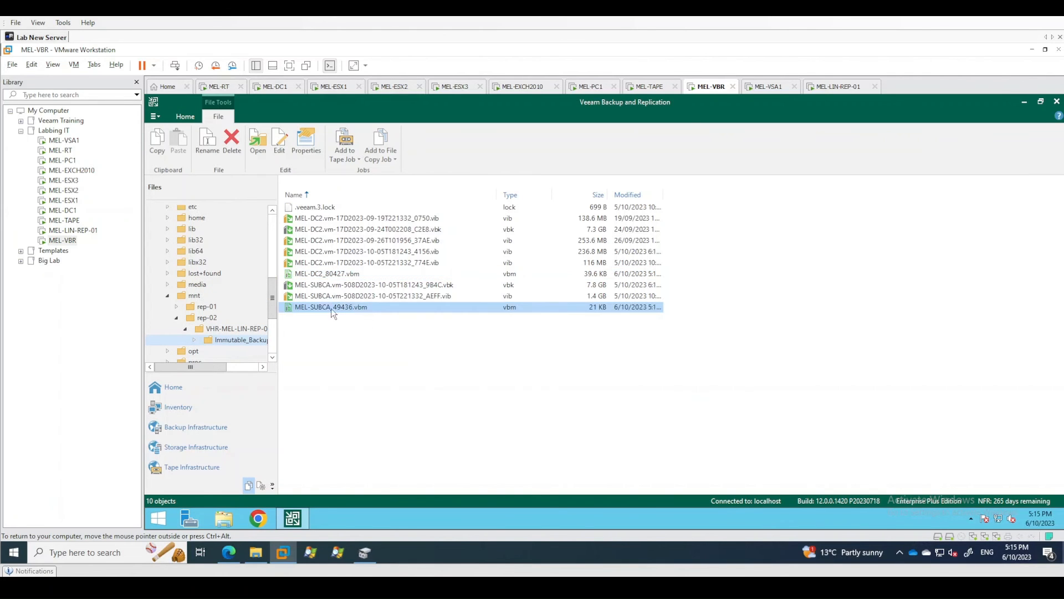
click(359, 338)
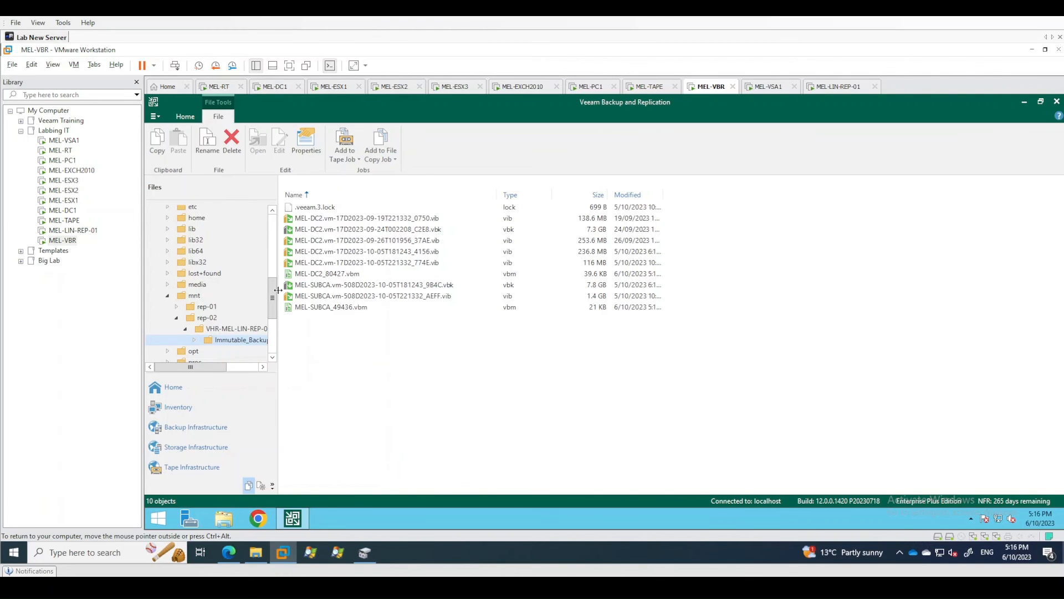
mouse_move(274, 289)
mouse_down()
mouse_move(272, 332)
mouse_move(272, 285)
mouse_up()
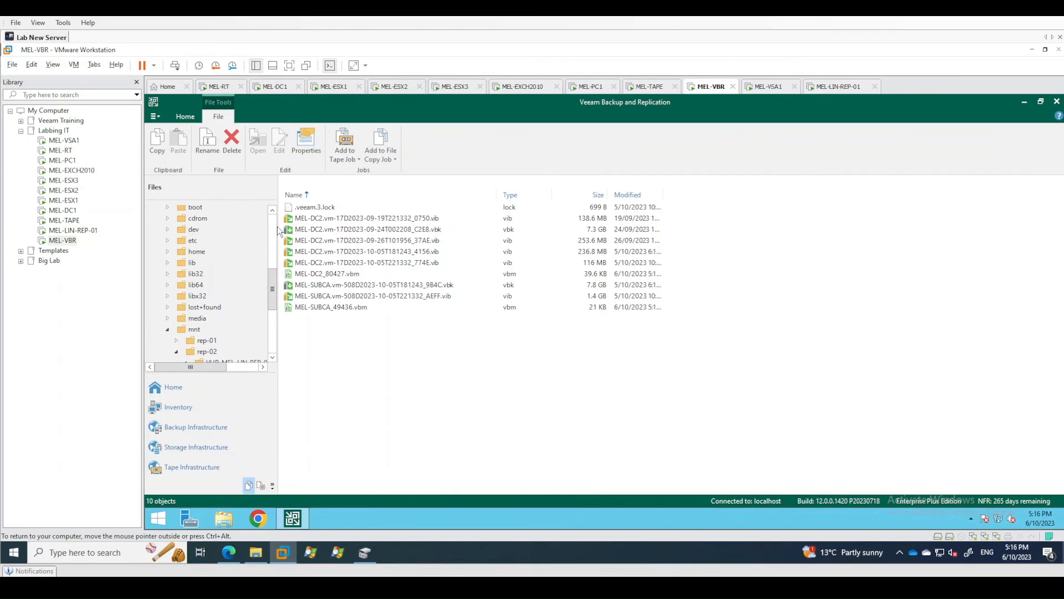
Compare the move and copy actions offered for the upgraded Immutable Backups chain and its individual machines, without running any.
click(173, 388)
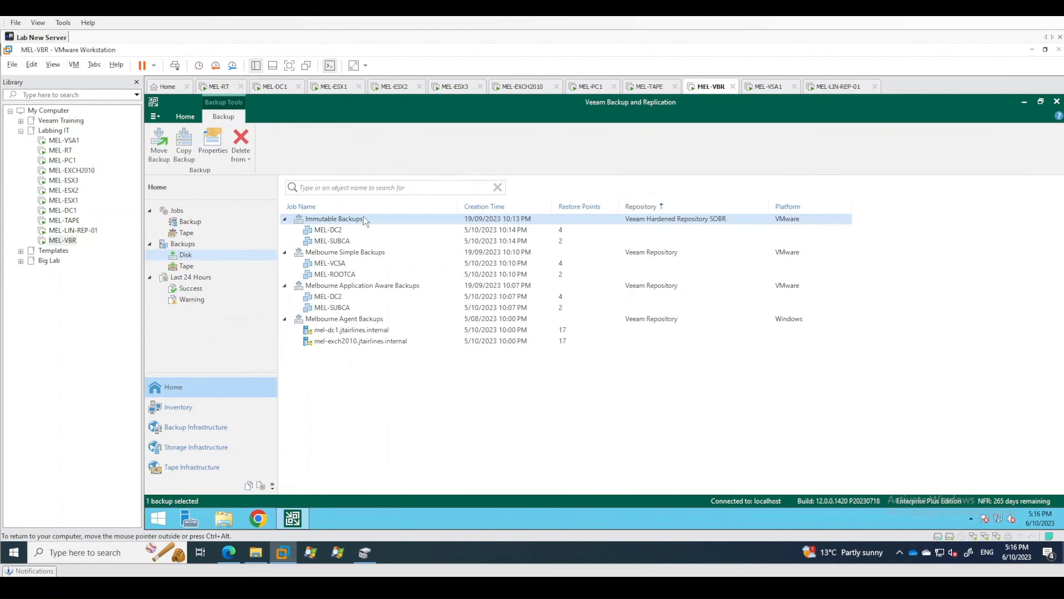
right_click(334, 229)
right_click(324, 242)
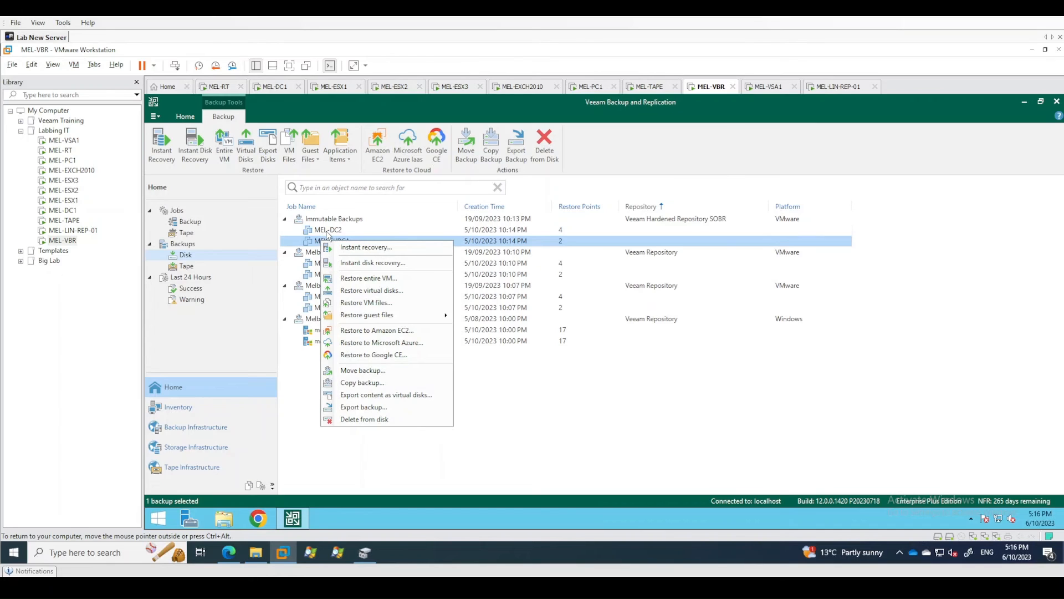
right_click(334, 218)
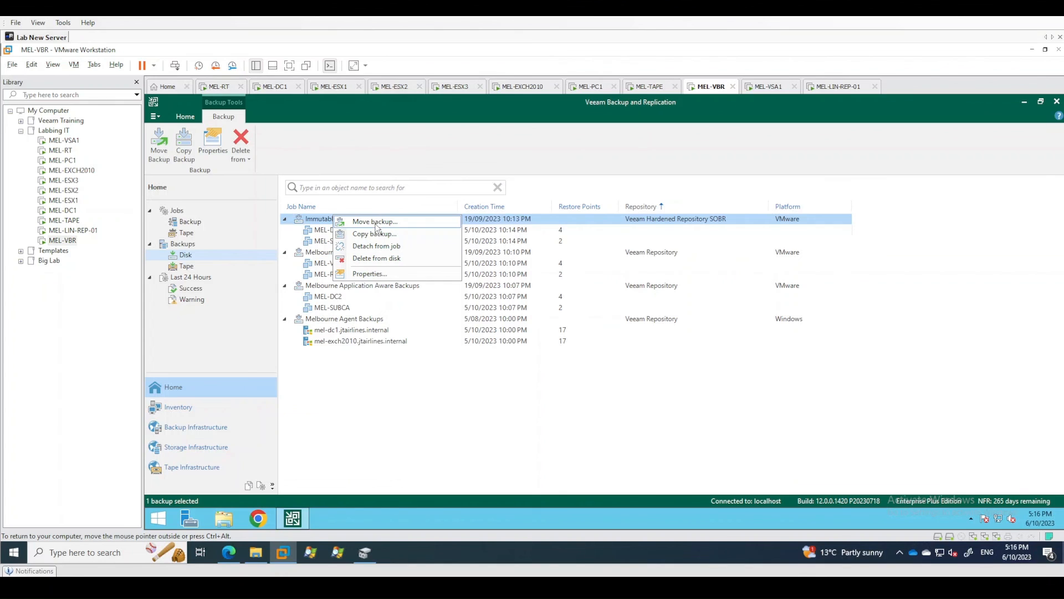
right_click(325, 230)
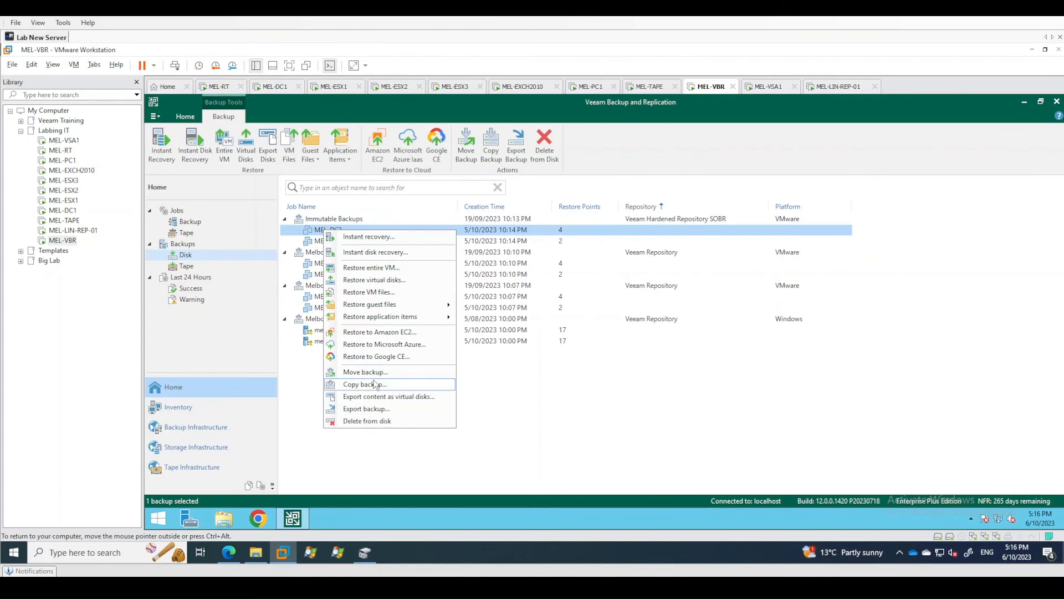
click(660, 452)
click(350, 252)
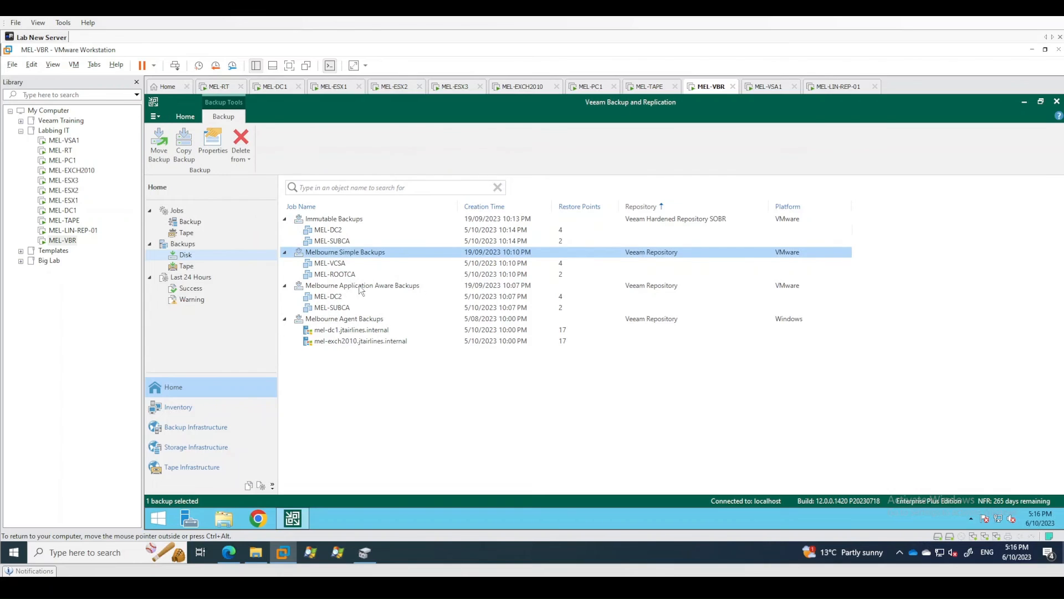
Examine the actions offered for the Melbourne Simple Backups chain on disk, without running any.
click(359, 286)
click(645, 257)
right_click(377, 255)
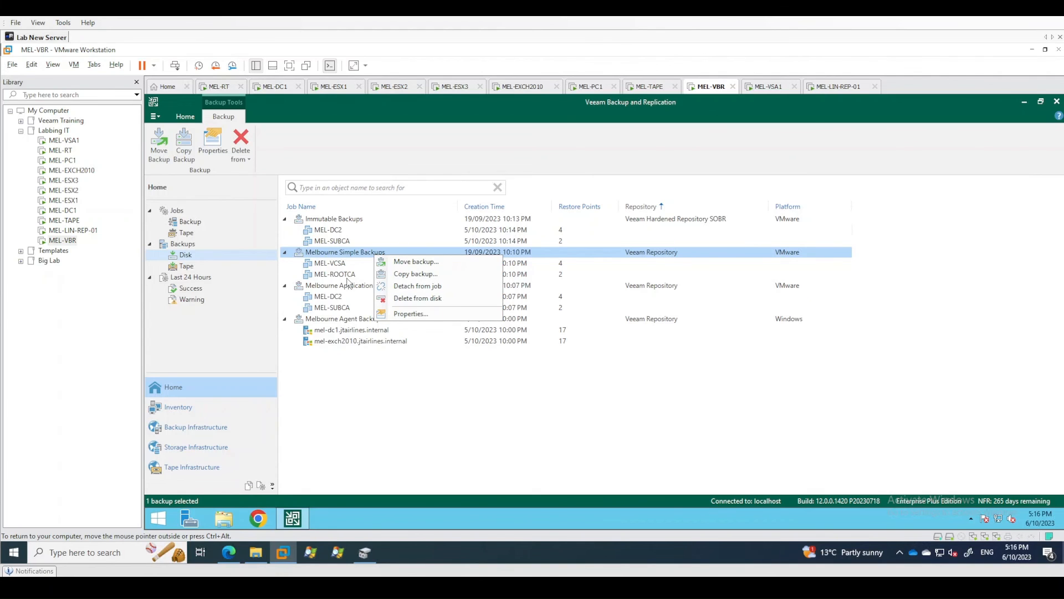
click(349, 287)
click(503, 429)
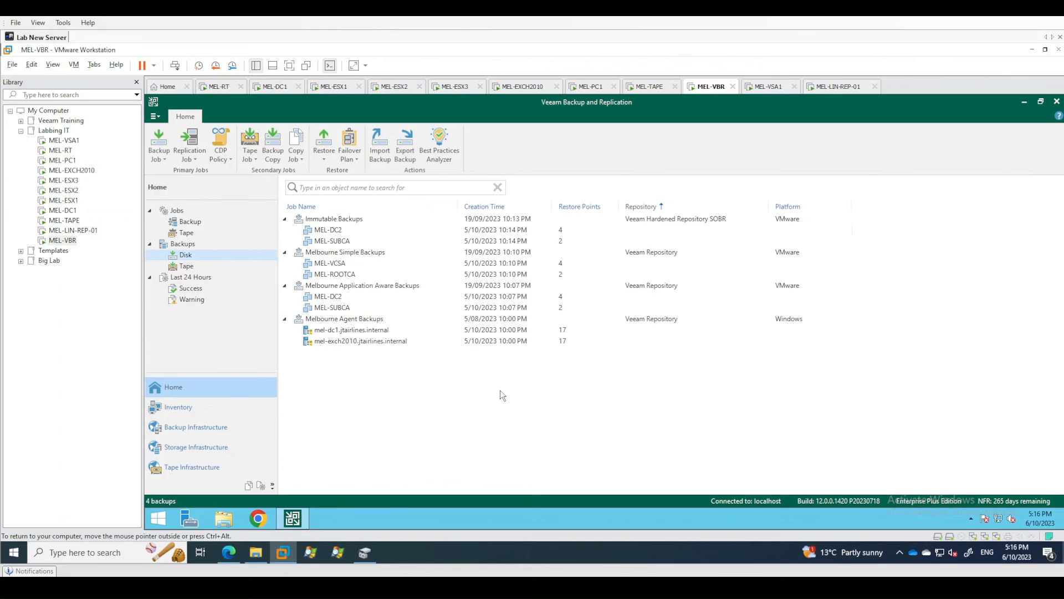
click(359, 253)
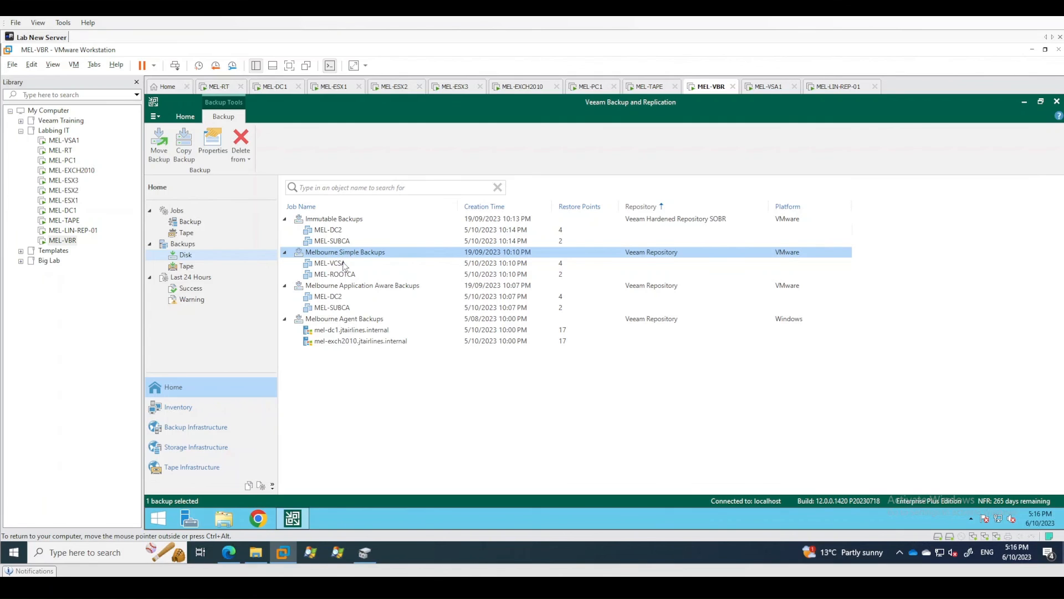
click(353, 371)
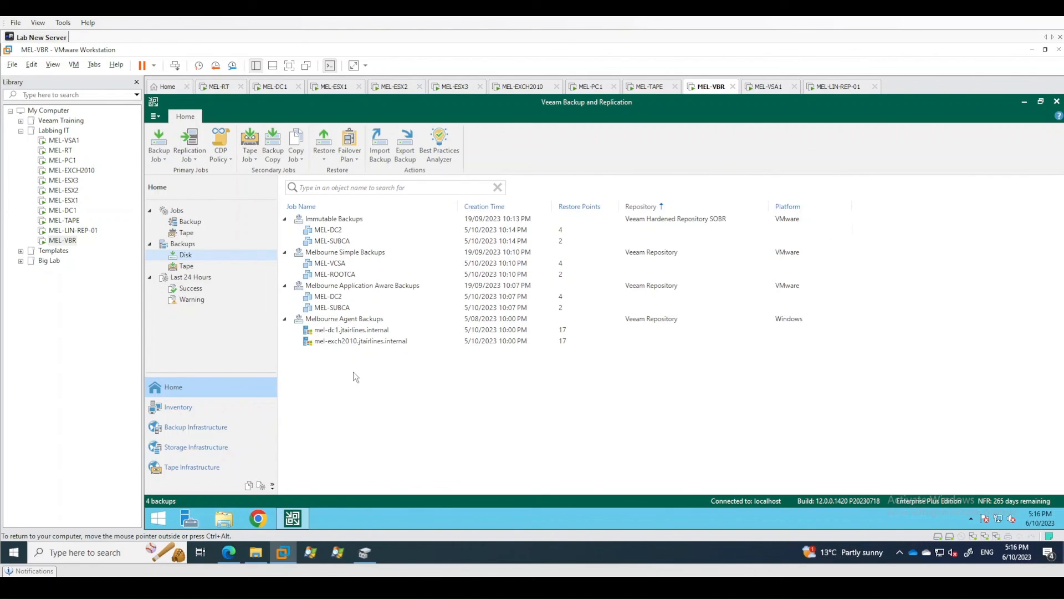
right_click(353, 253)
click(389, 377)
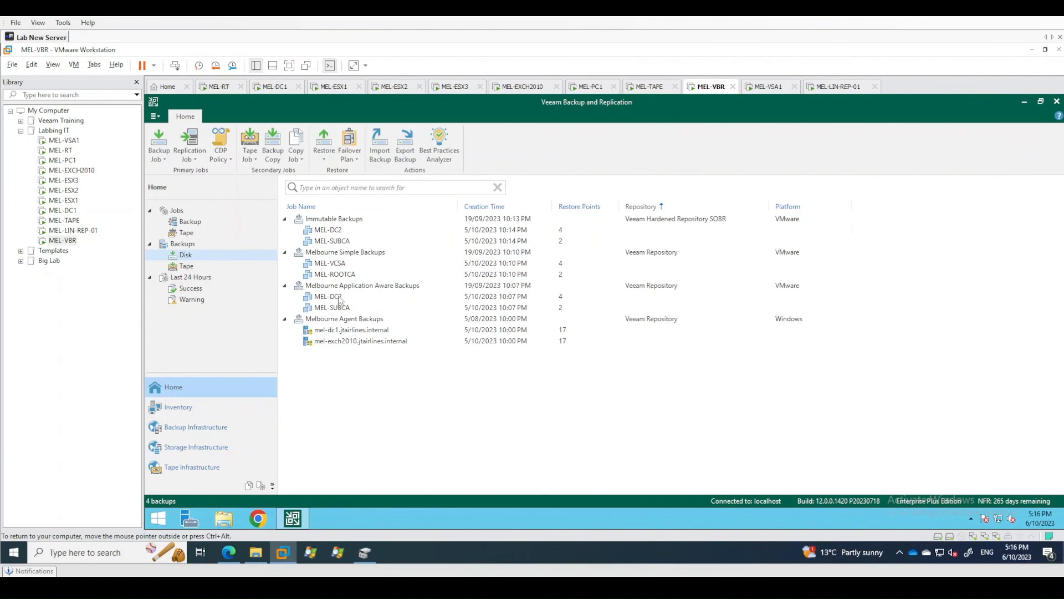
Detach the Melbourne Simple Backups chain from its job and confirm the detachment.
right_click(341, 257)
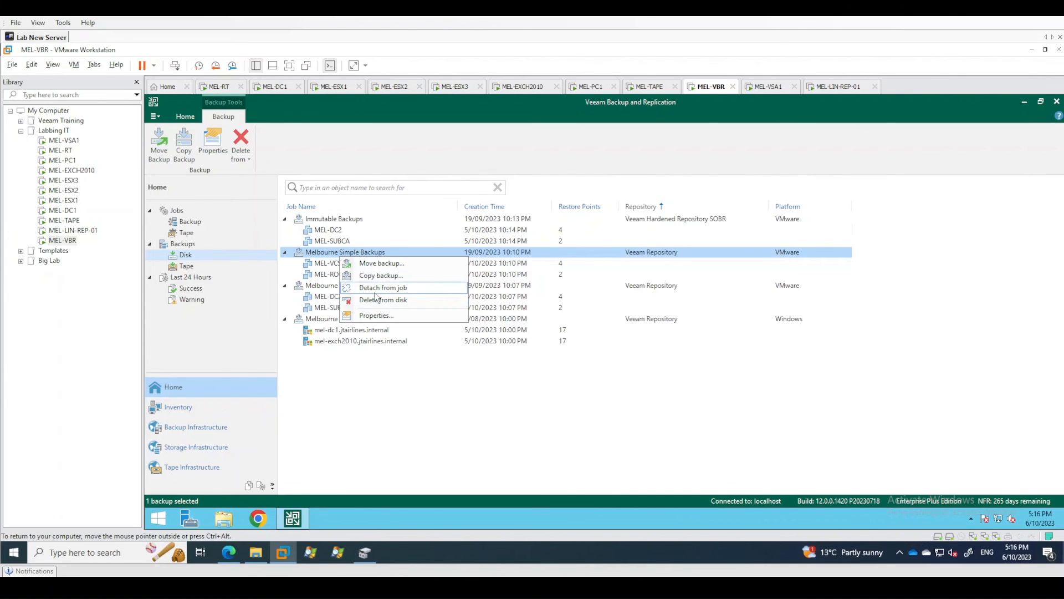
click(384, 290)
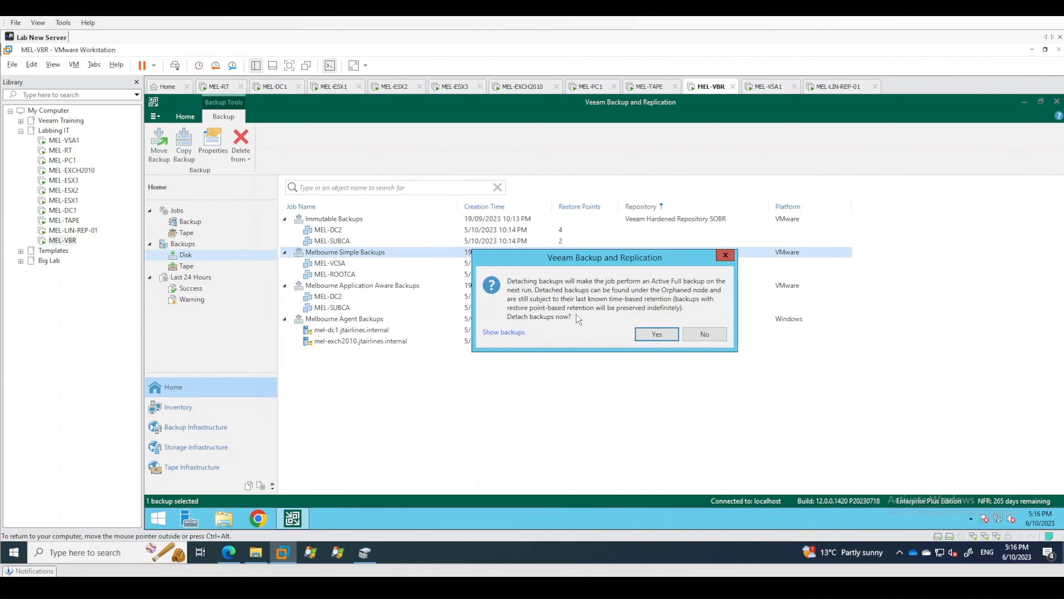
click(655, 335)
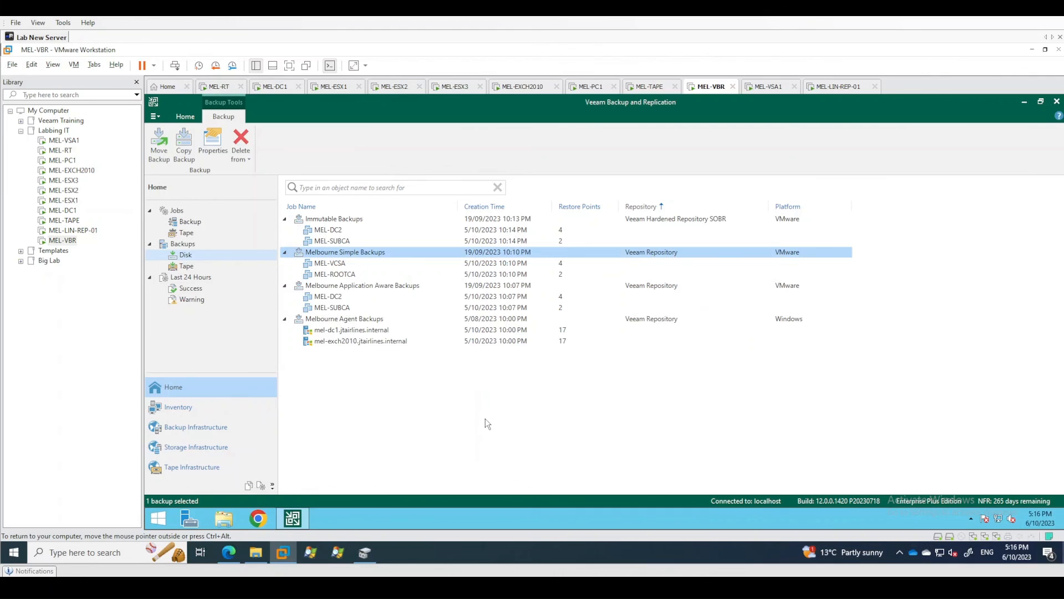
click(390, 450)
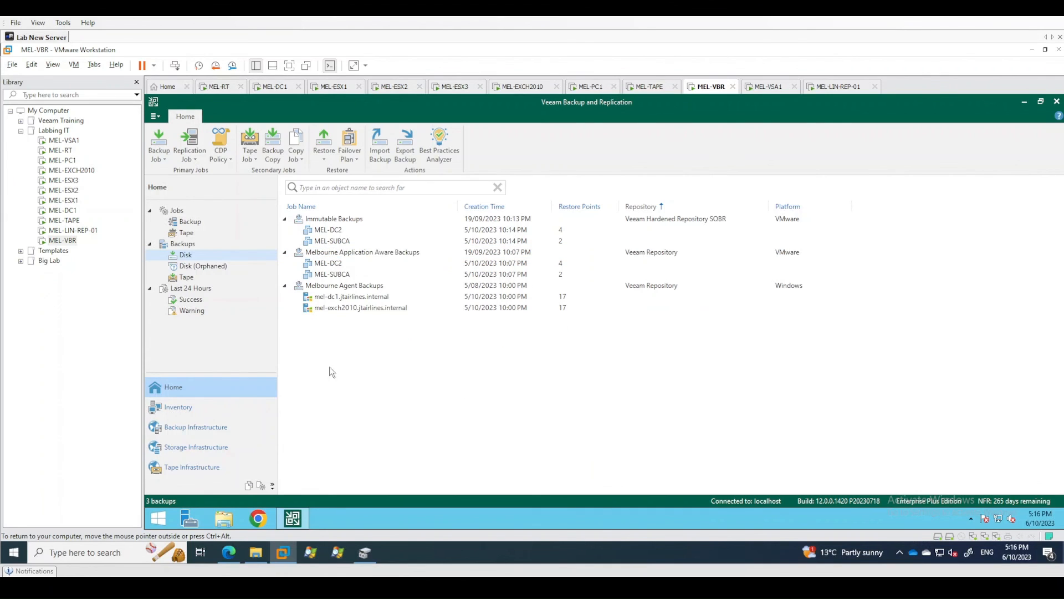
Detach the Melbourne Application Aware Backups chain from its job and confirm the detachment.
right_click(355, 253)
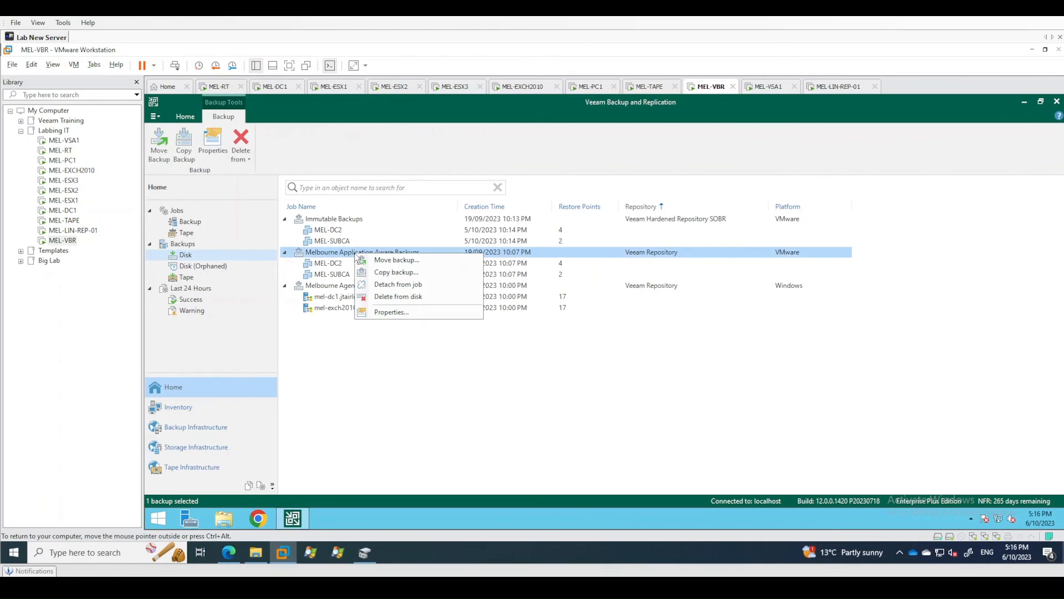
click(399, 285)
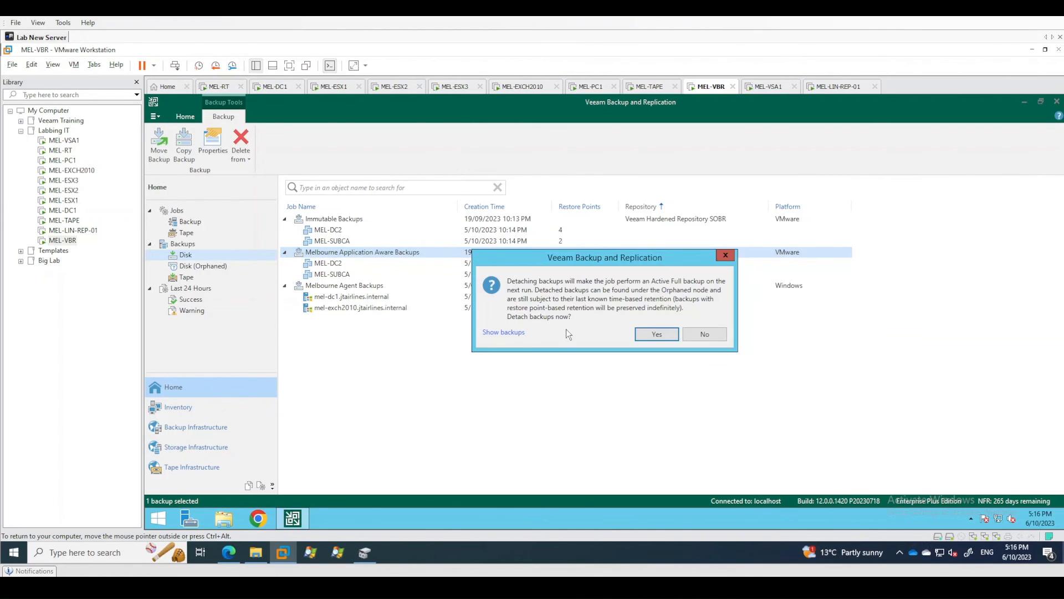
click(639, 336)
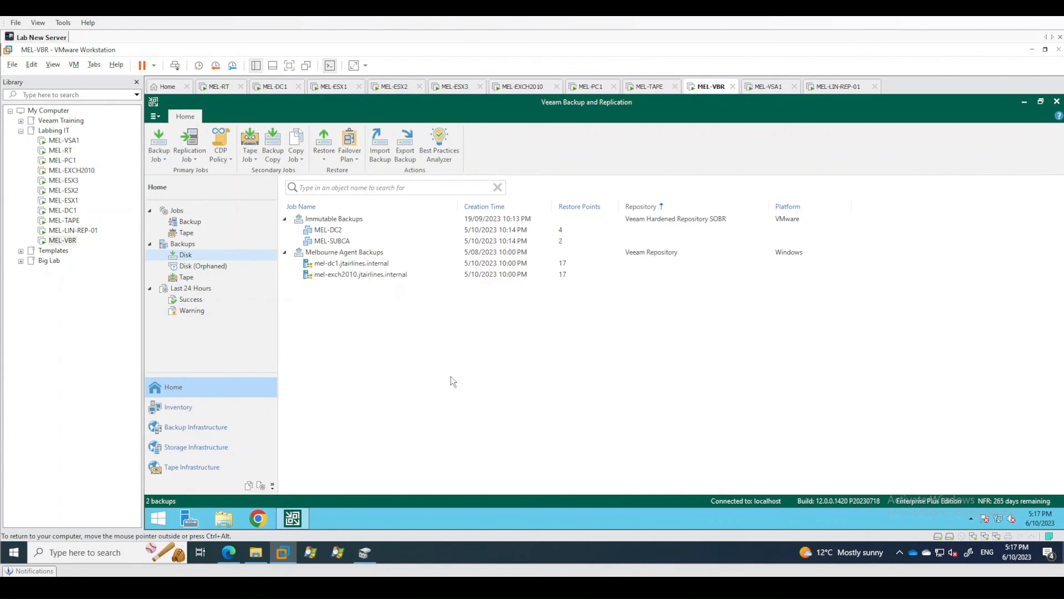
Examine the machines in both orphaned backup chains and the restore actions offered for MEL-SUBCA, without running any.
click(214, 269)
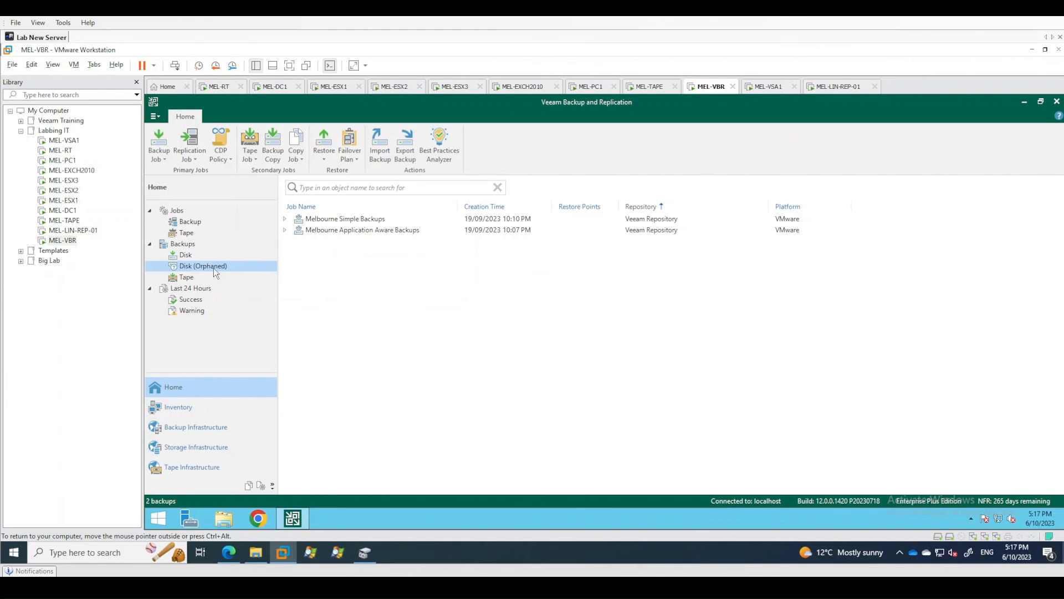
click(285, 219)
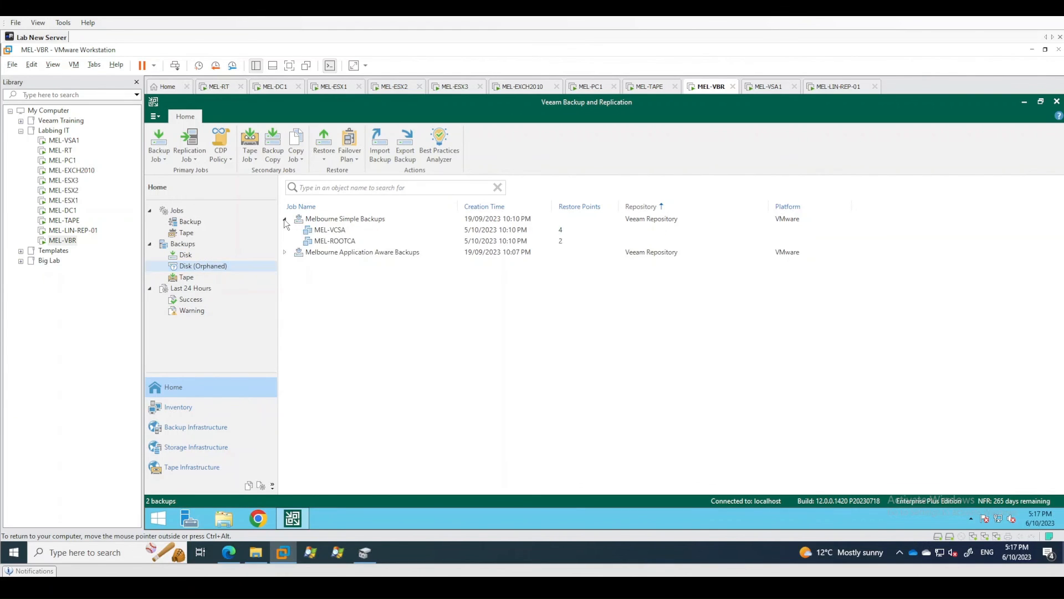
click(285, 252)
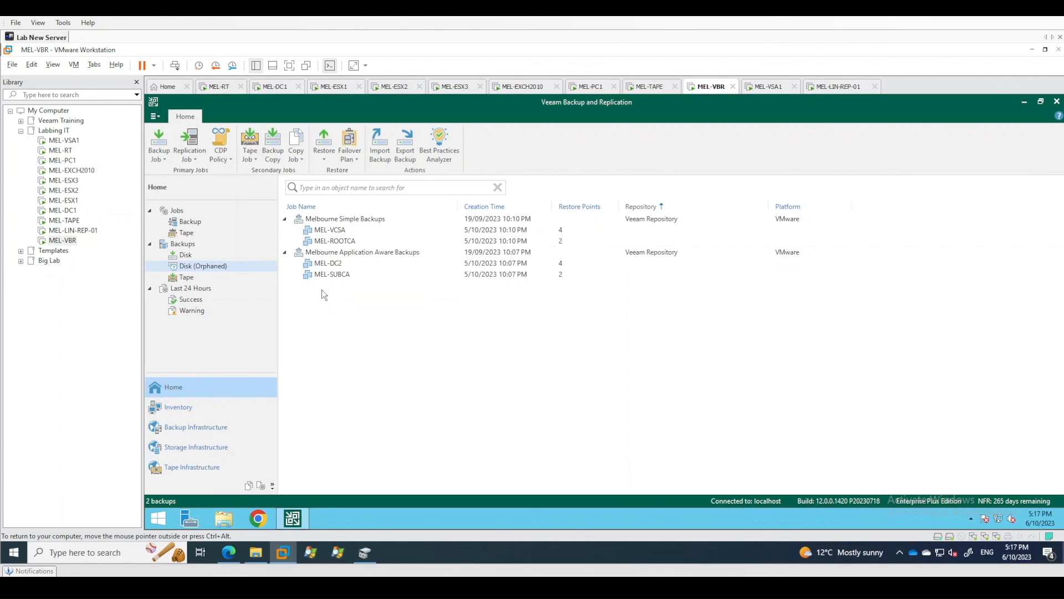
right_click(331, 274)
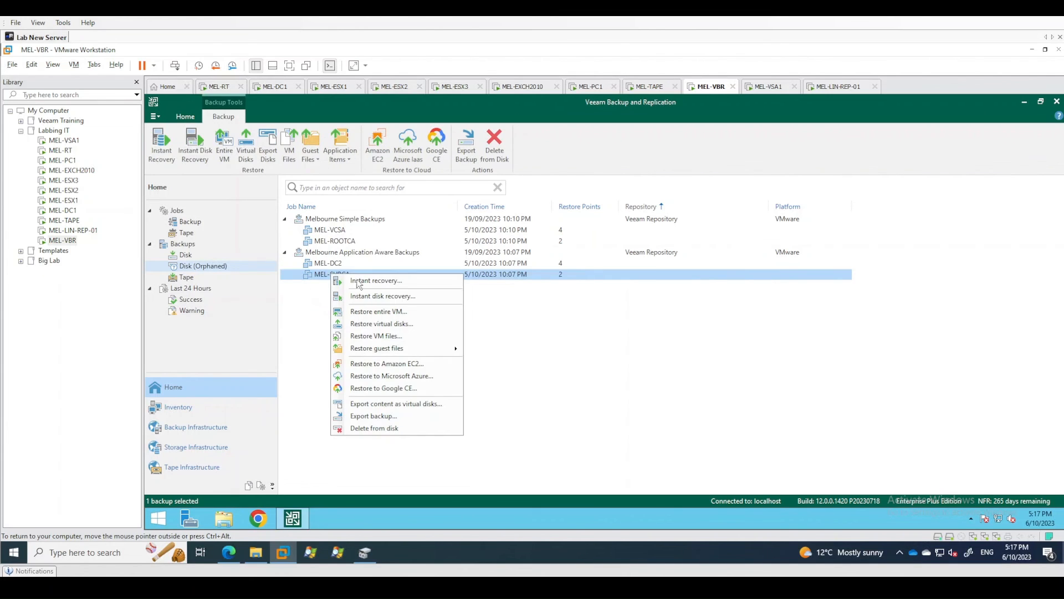
click(567, 363)
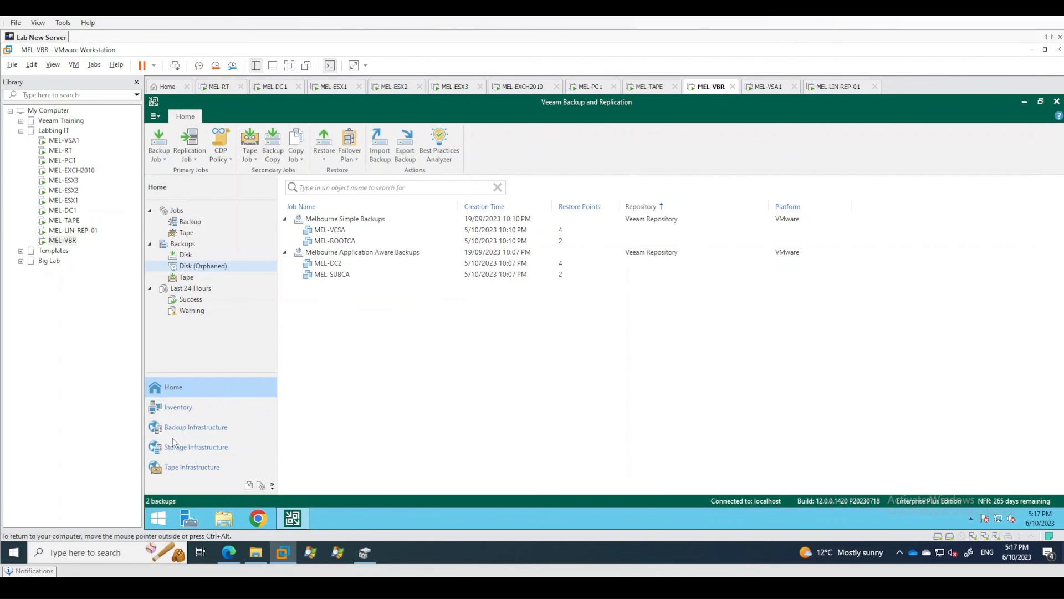
Enable per-machine backup files in the advanced storage compatibility settings of Veeam Repository, accepting that existing chains keep their type until detached.
click(194, 433)
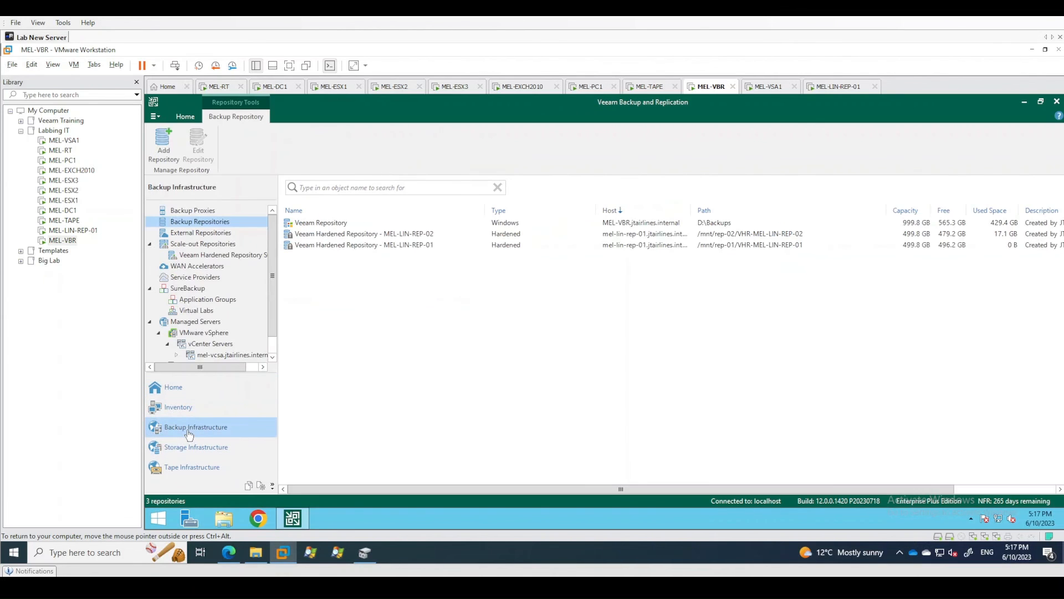
right_click(314, 224)
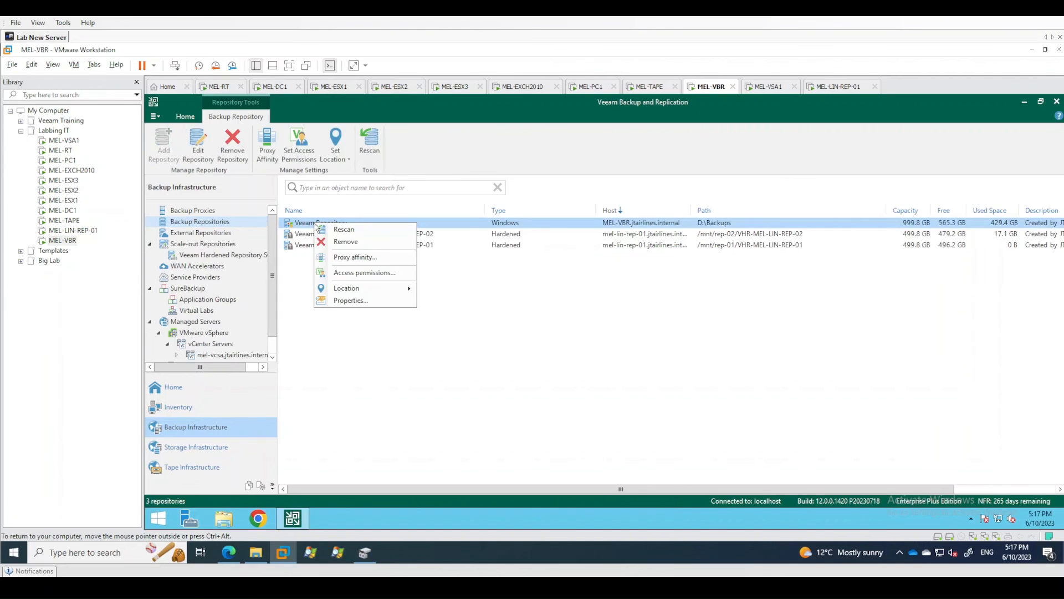
click(349, 301)
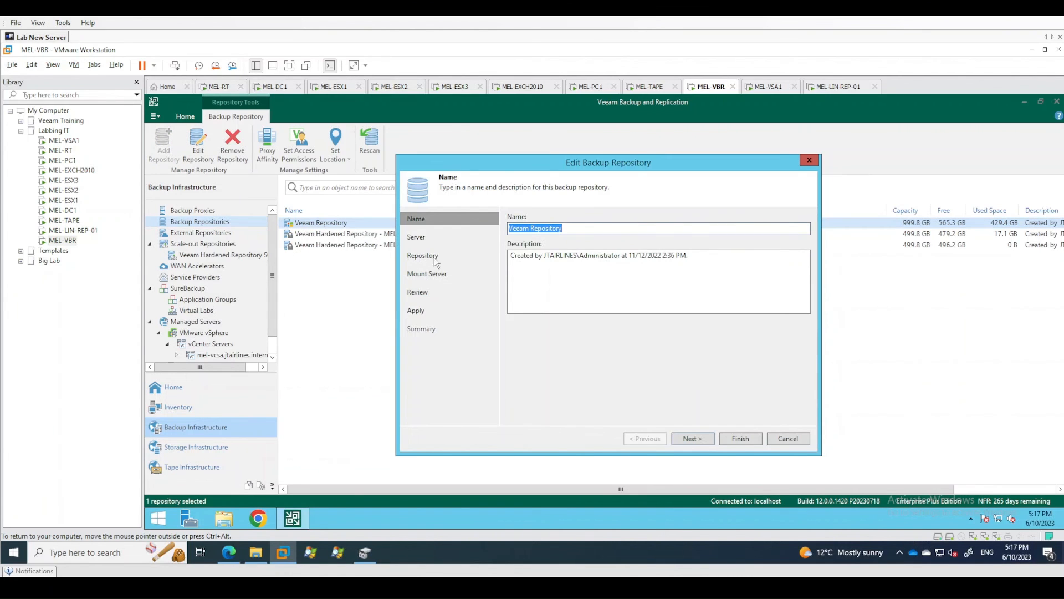
click(691, 439)
click(689, 441)
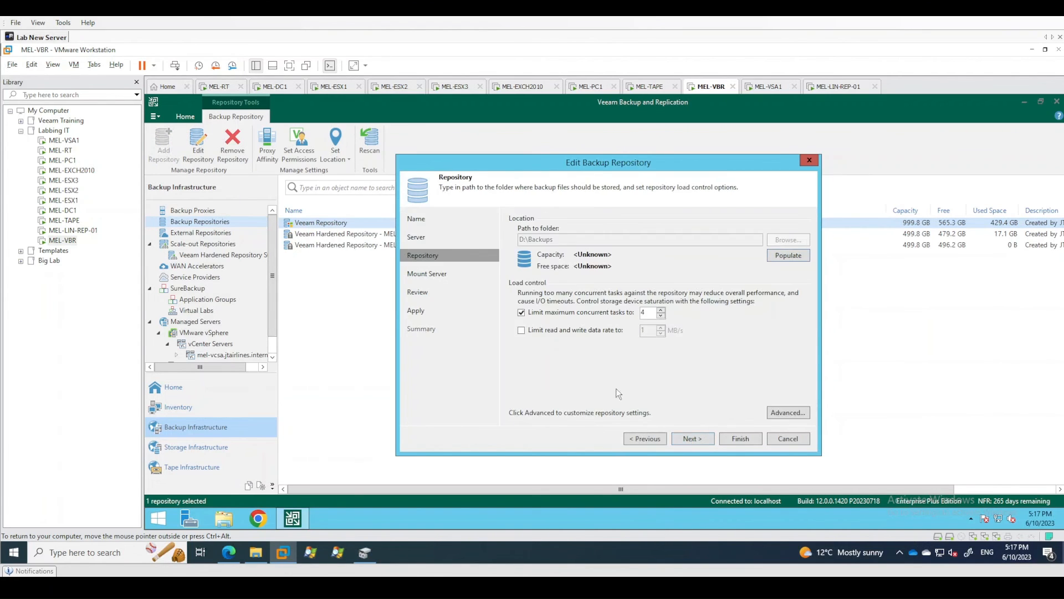
click(787, 412)
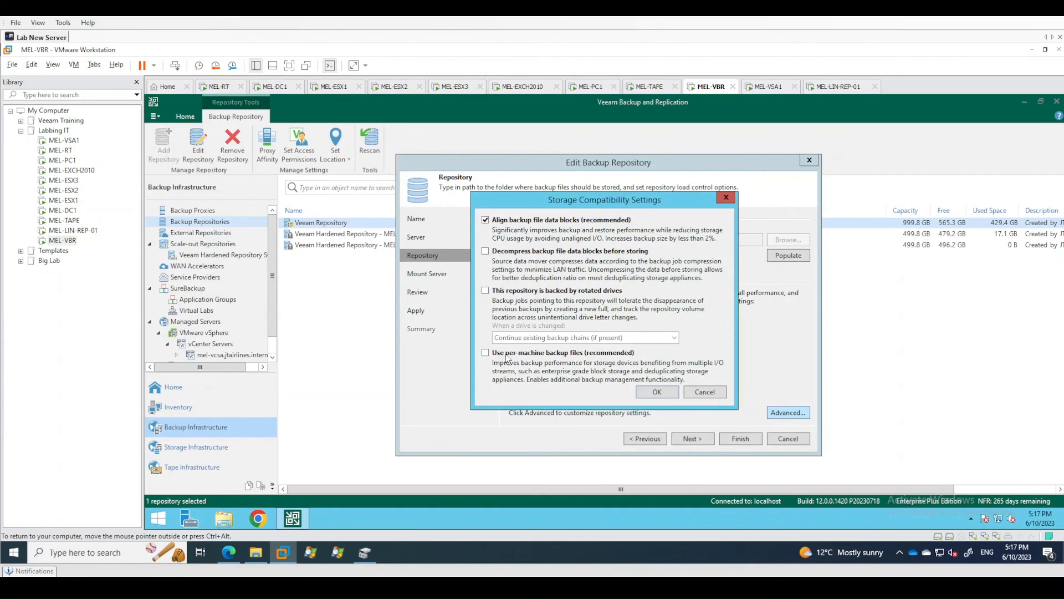
click(655, 394)
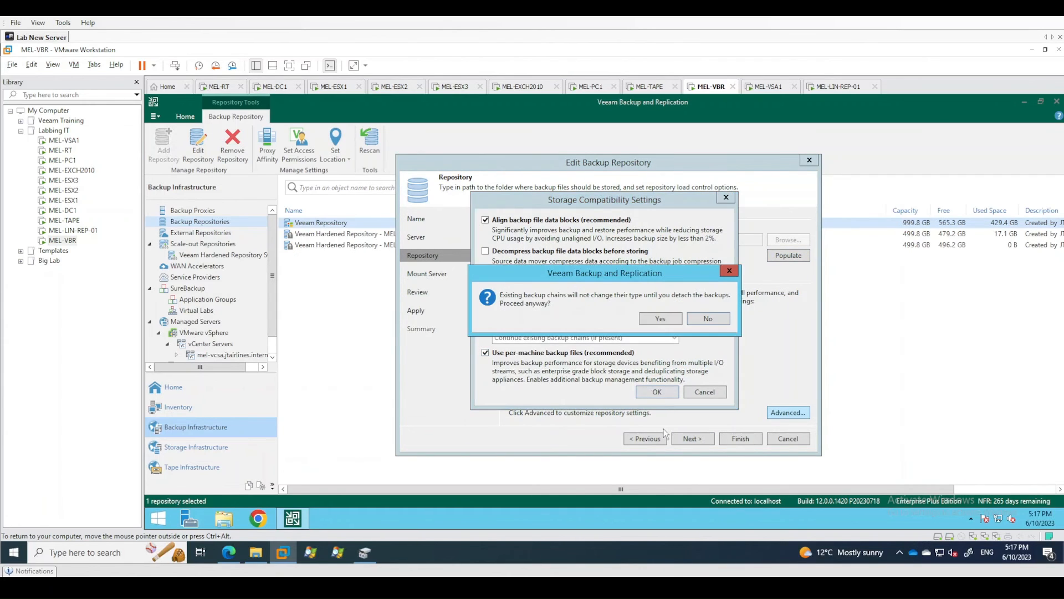
click(667, 320)
Apply the Veeam Repository changes with the existing mount server settings and finish editing the repository.
click(687, 439)
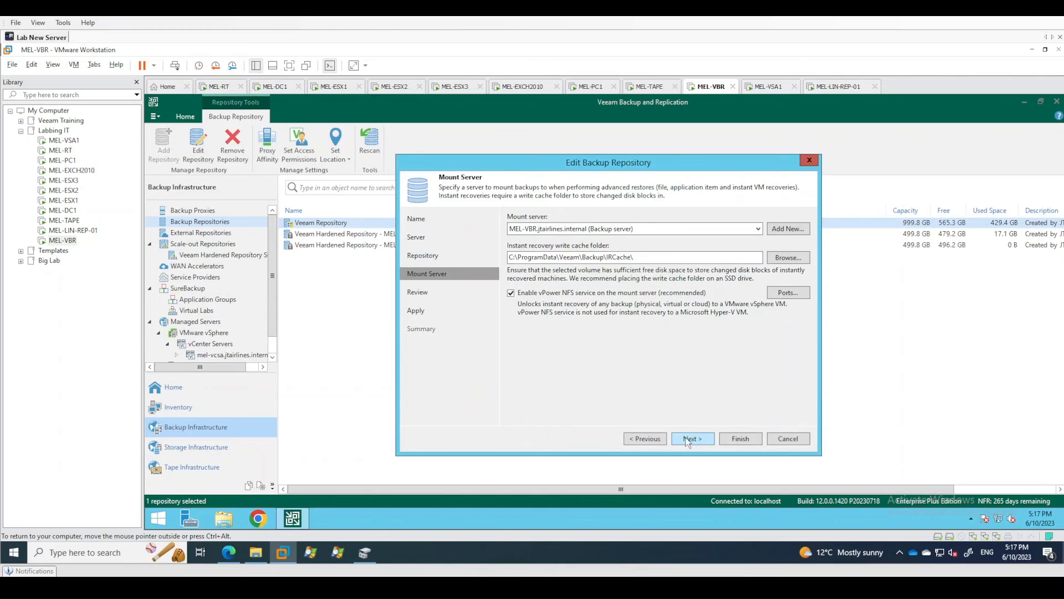
click(687, 439)
click(687, 438)
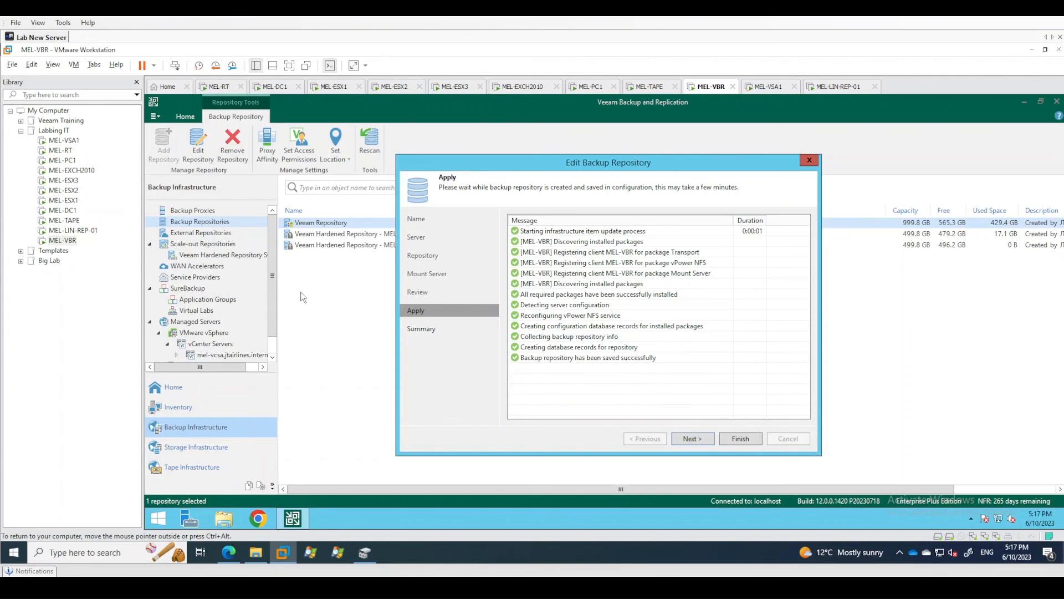
click(699, 440)
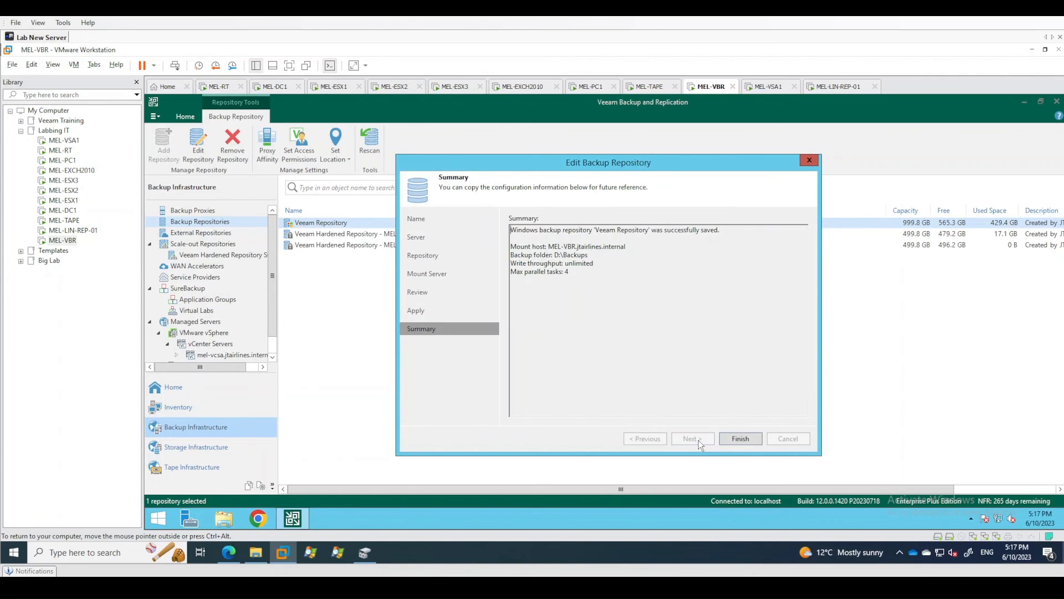
click(741, 439)
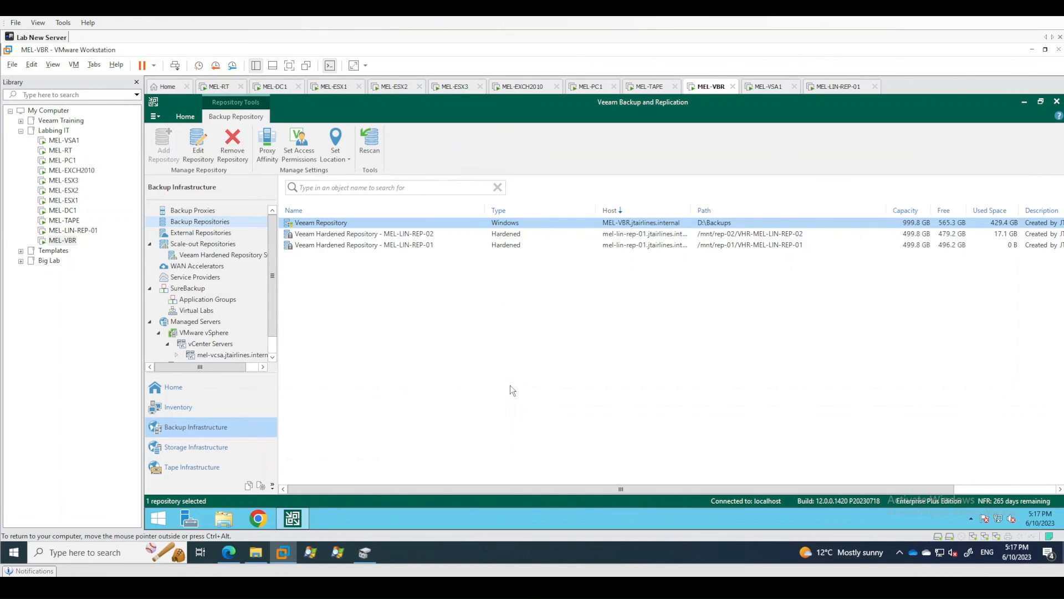
click(457, 360)
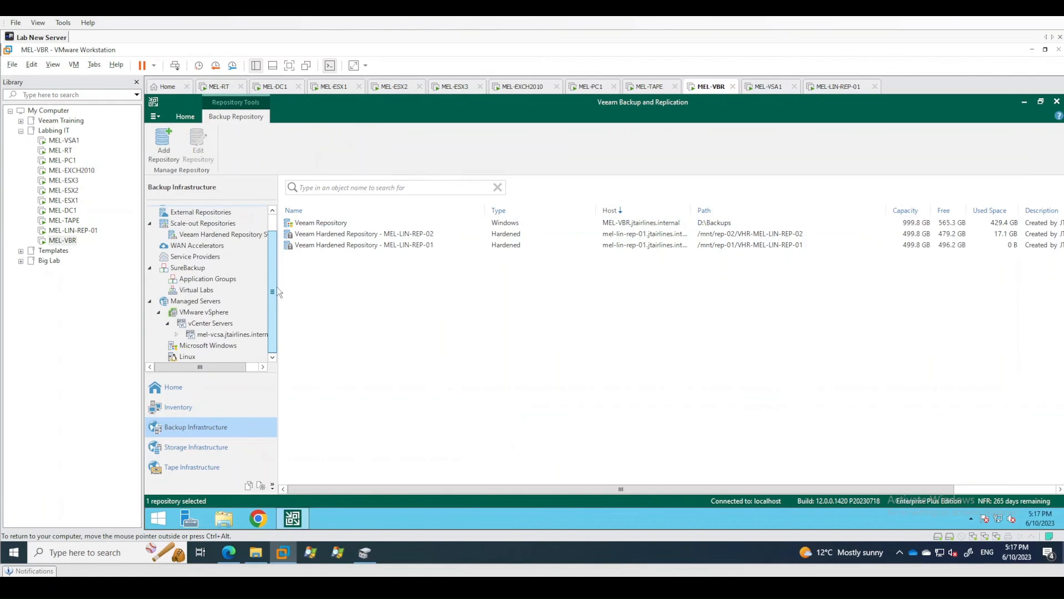
Start the Melbourne Simple Backups job from the list of backup jobs.
click(172, 387)
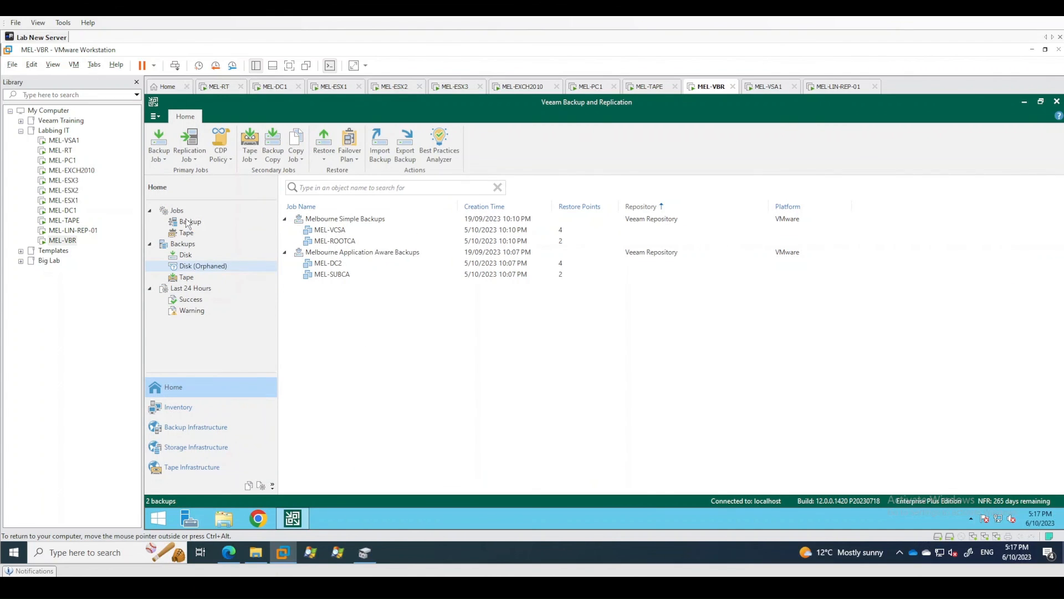
click(188, 223)
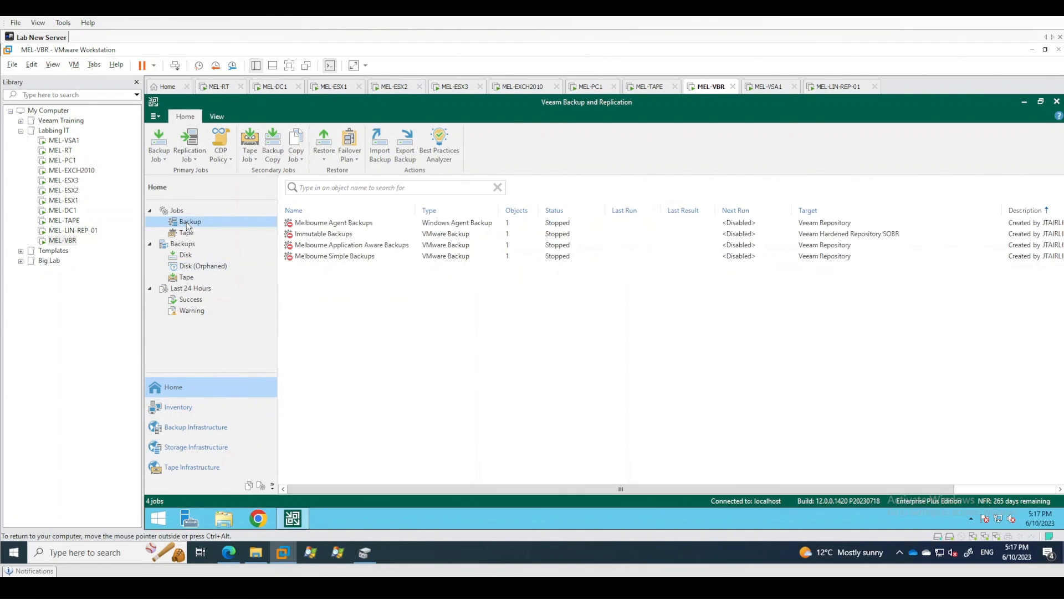
right_click(348, 257)
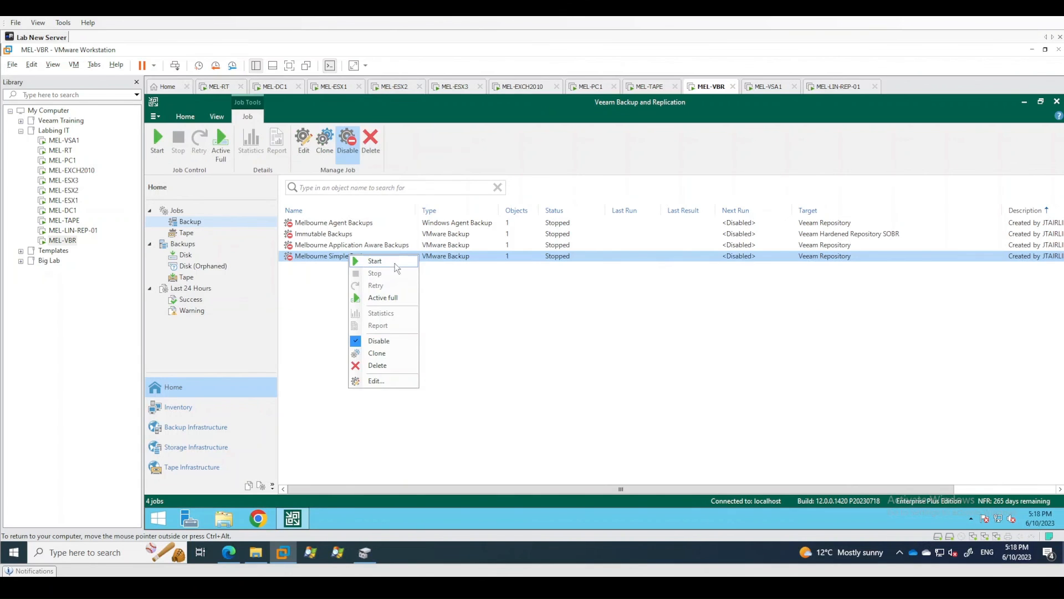
click(537, 393)
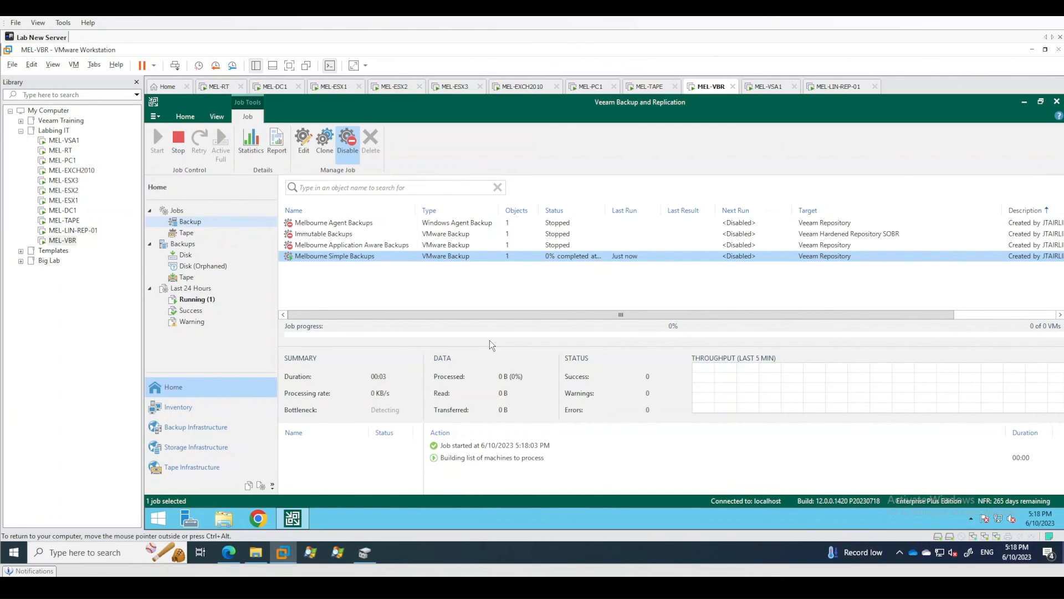
Check the disk backups, then review the running Melbourne Simple Backups job's statistics and MEL-ROOTCA's processing actions.
click(185, 255)
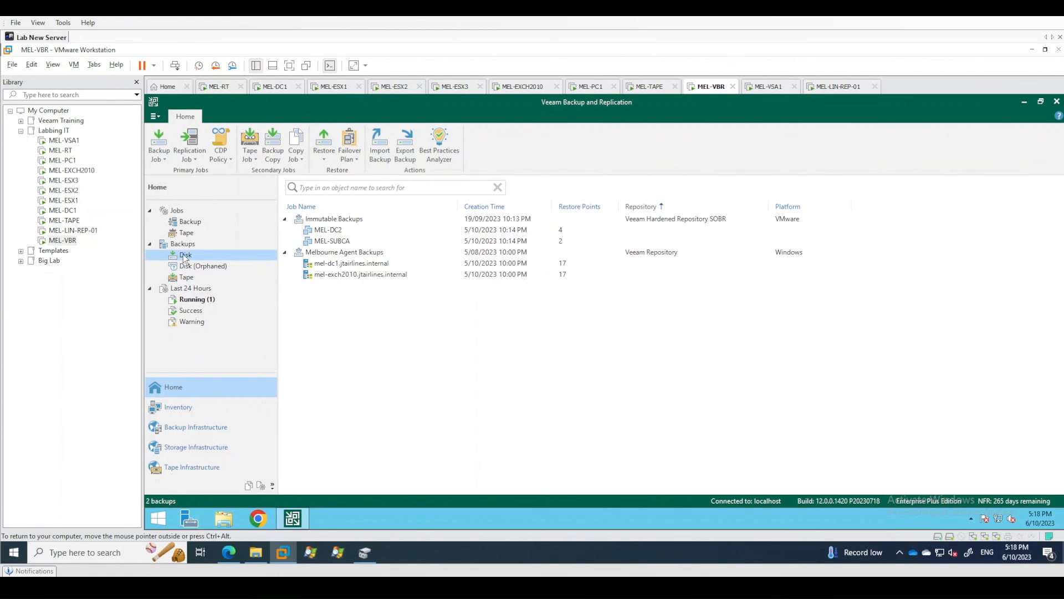
click(187, 223)
double_click(361, 257)
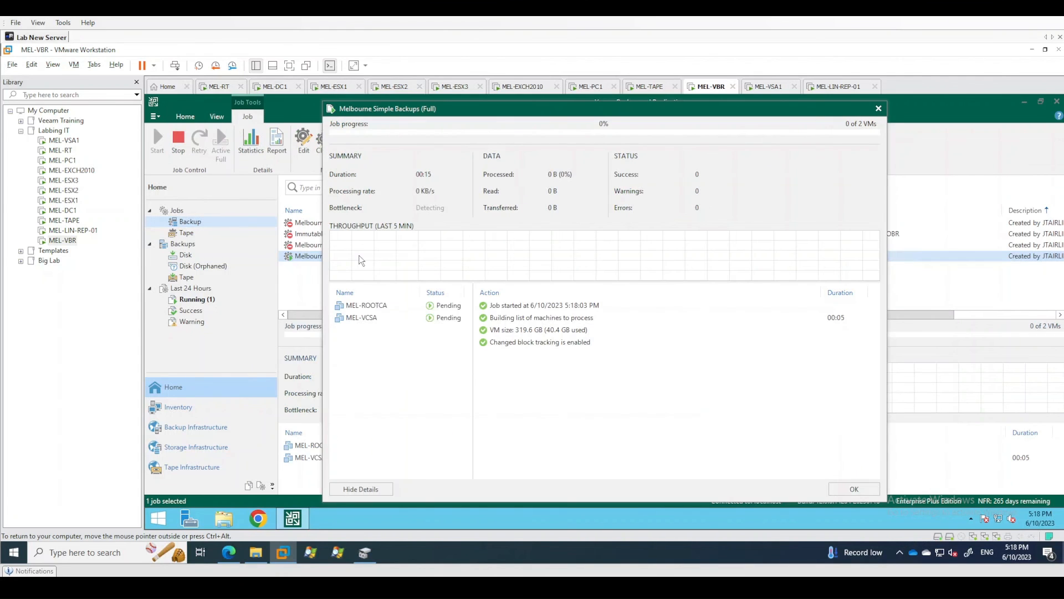
click(367, 310)
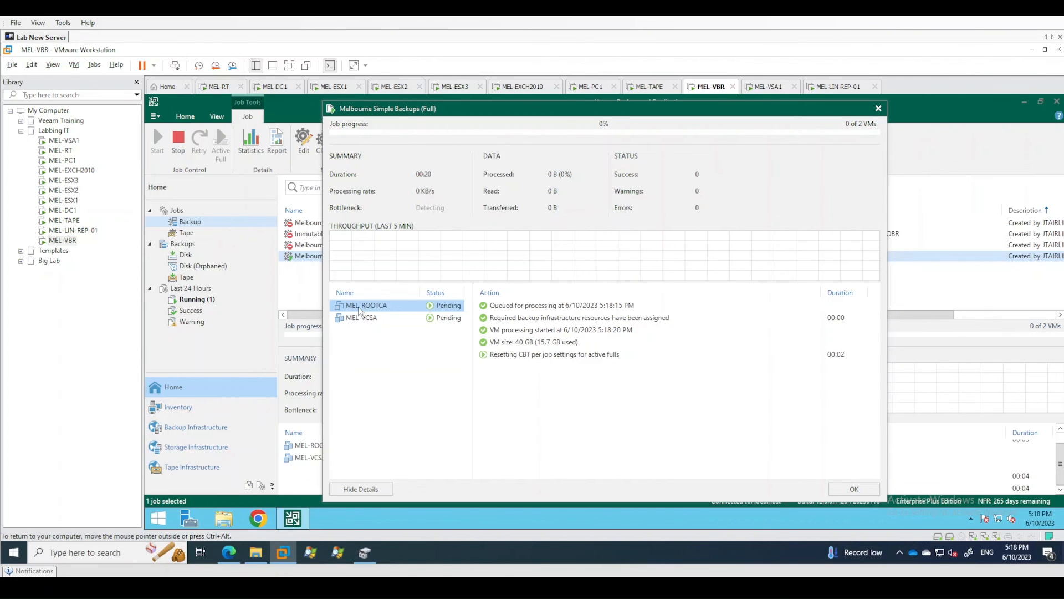
click(536, 357)
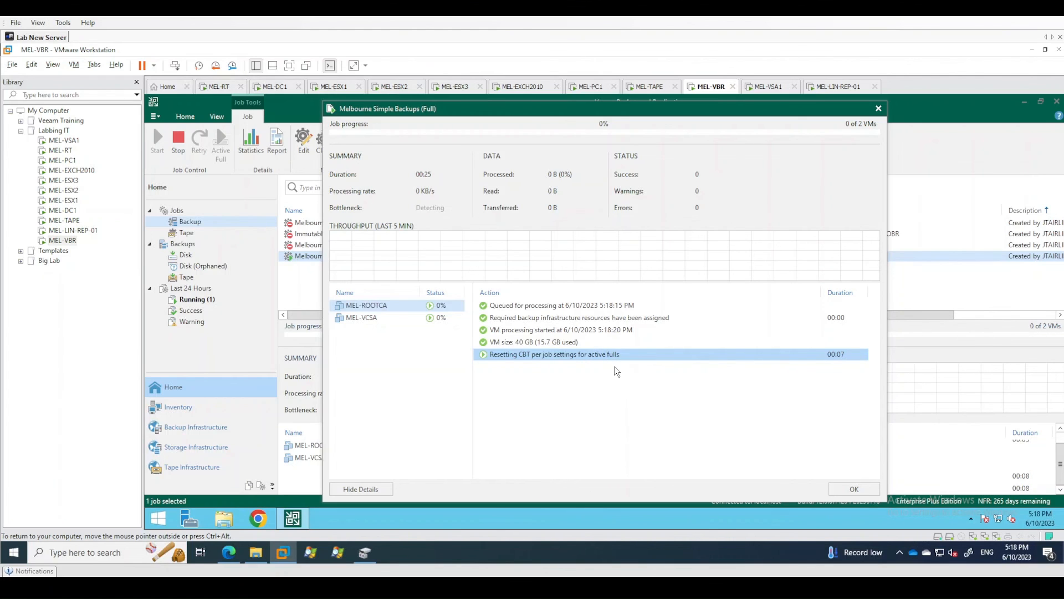
Compare the processing actions of MEL-VCSA and MEL-ROOTCA in the running job's statistics, and close the statistics.
click(386, 318)
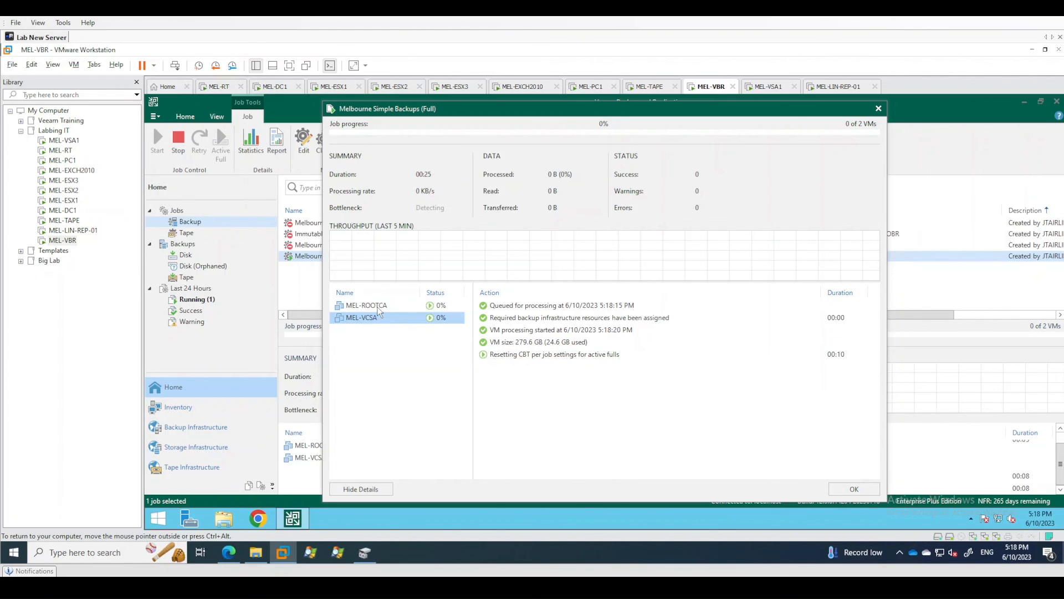
click(378, 307)
click(857, 489)
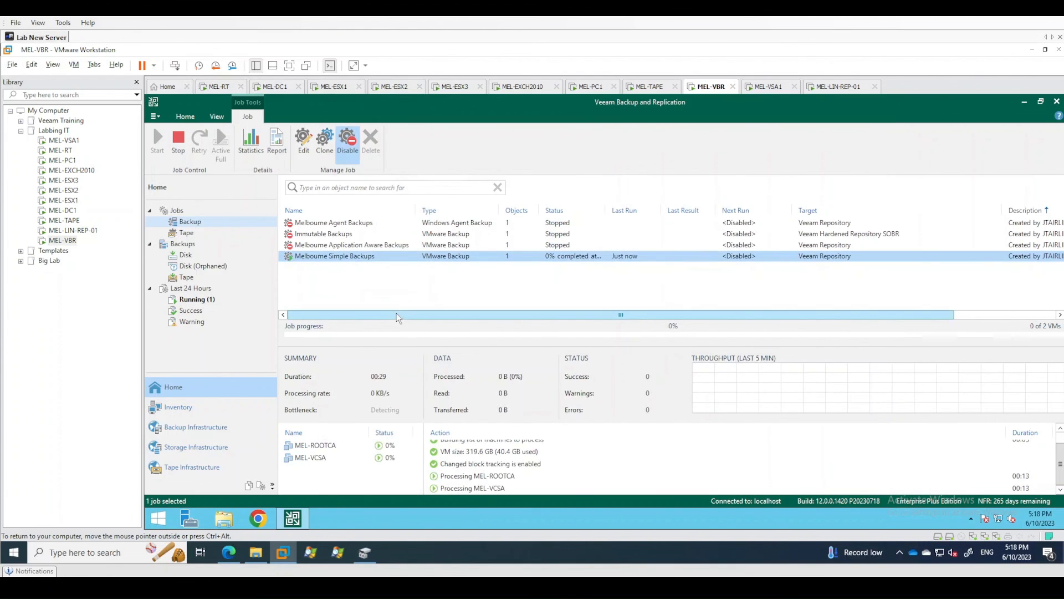
click(419, 285)
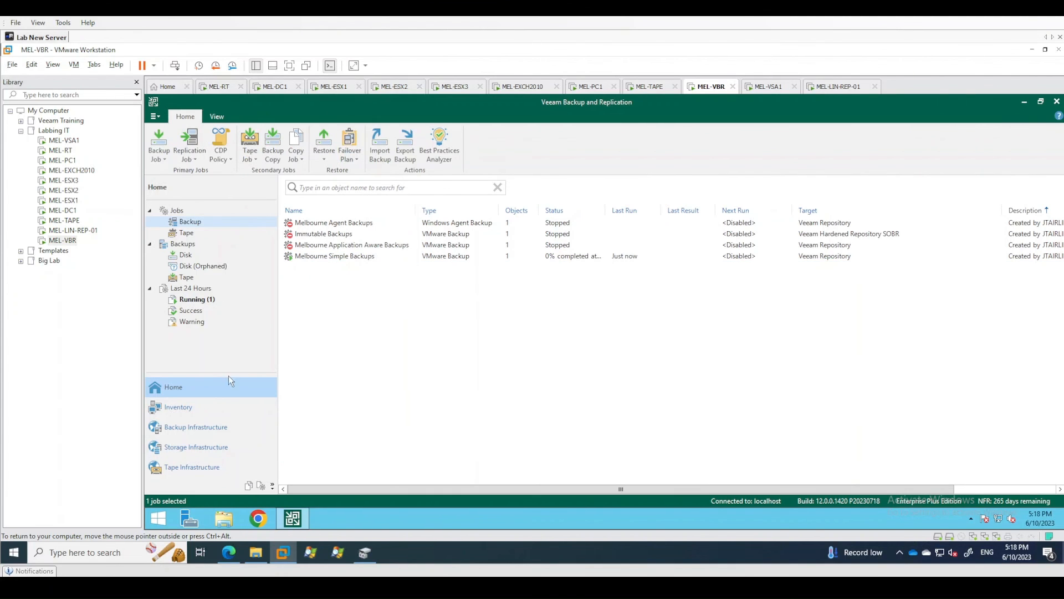
Examine the backup files in the Melbourne Simple Backups folder under VeeamRepo (D:)\Backups, widening the folder tree to show full names.
click(248, 486)
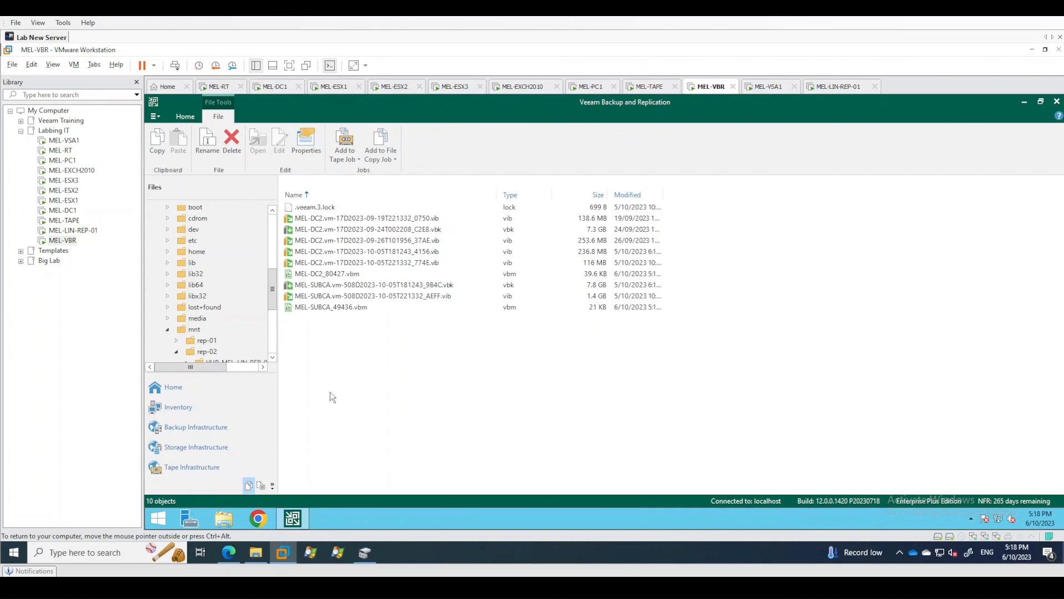
drag(273, 294, 264, 225)
click(247, 322)
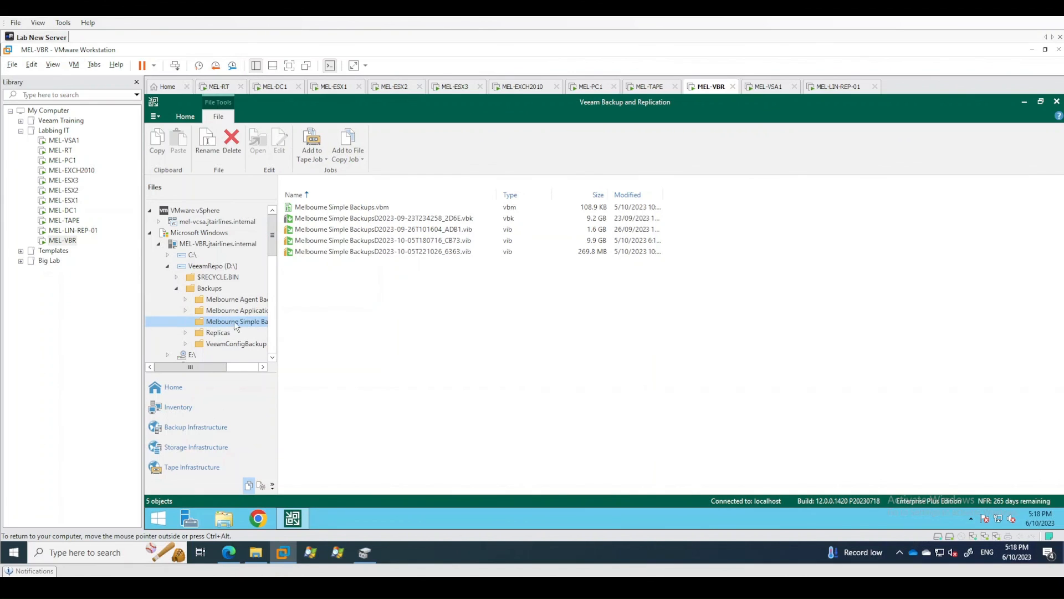
click(216, 290)
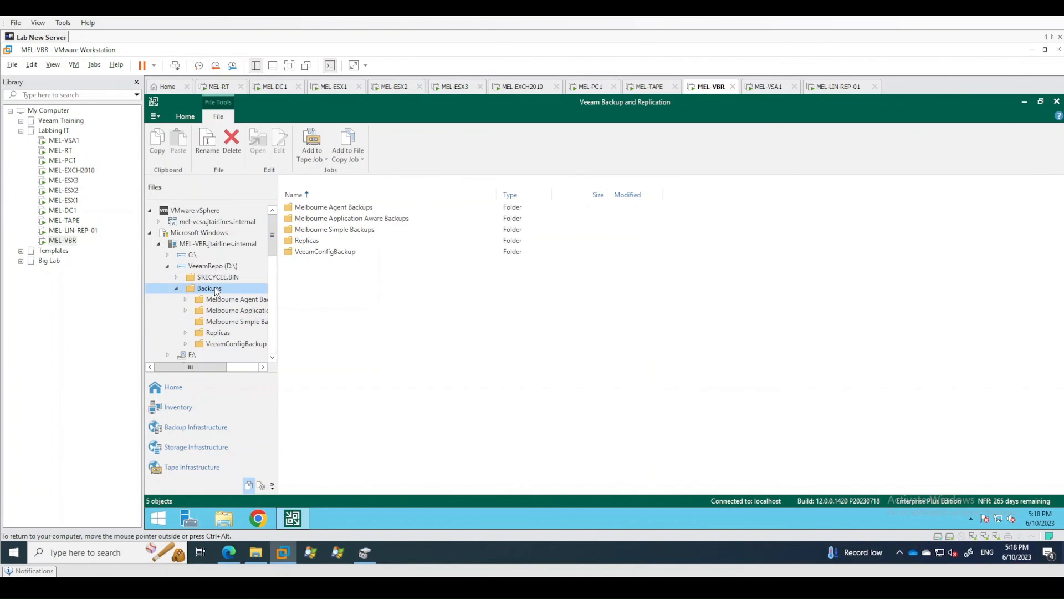
drag(278, 328, 328, 329)
click(265, 321)
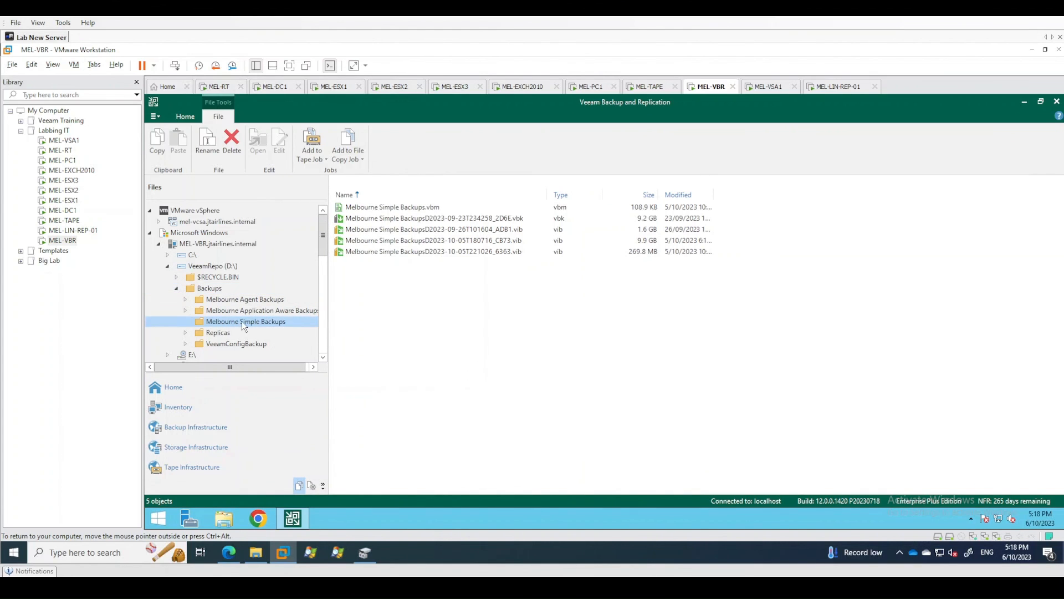
Recheck the Backups folder on VeeamRepo (D:) for a new folder created by the running job.
click(218, 267)
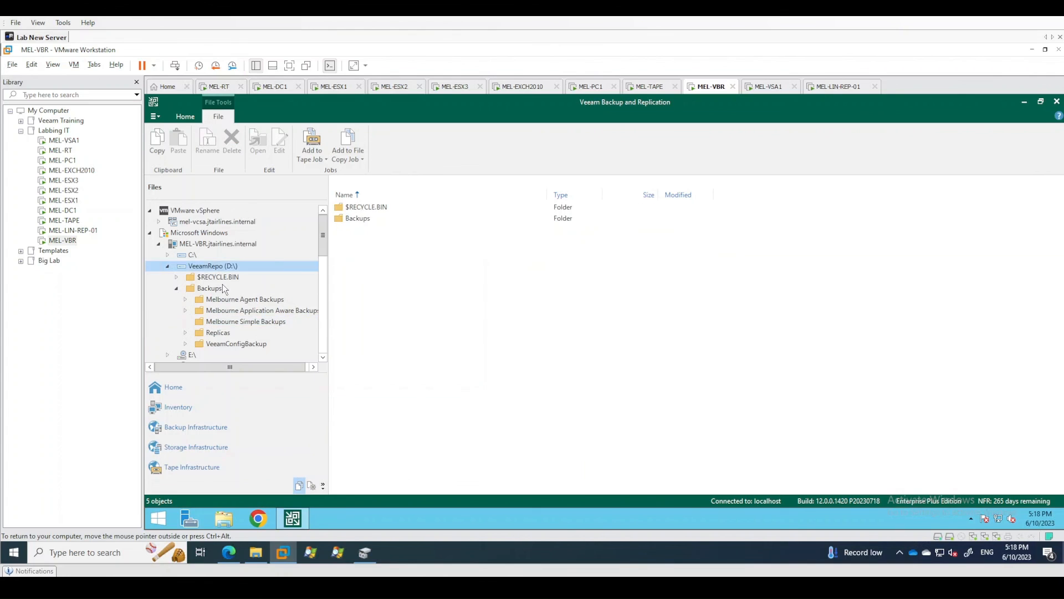
click(222, 288)
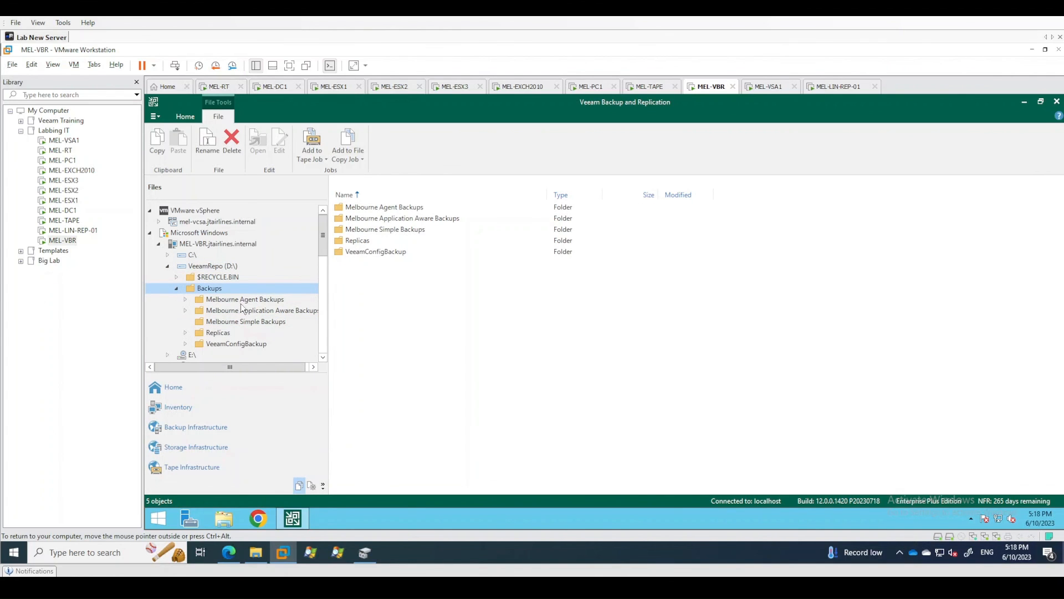
right_click(218, 291)
click(208, 291)
click(210, 277)
click(211, 267)
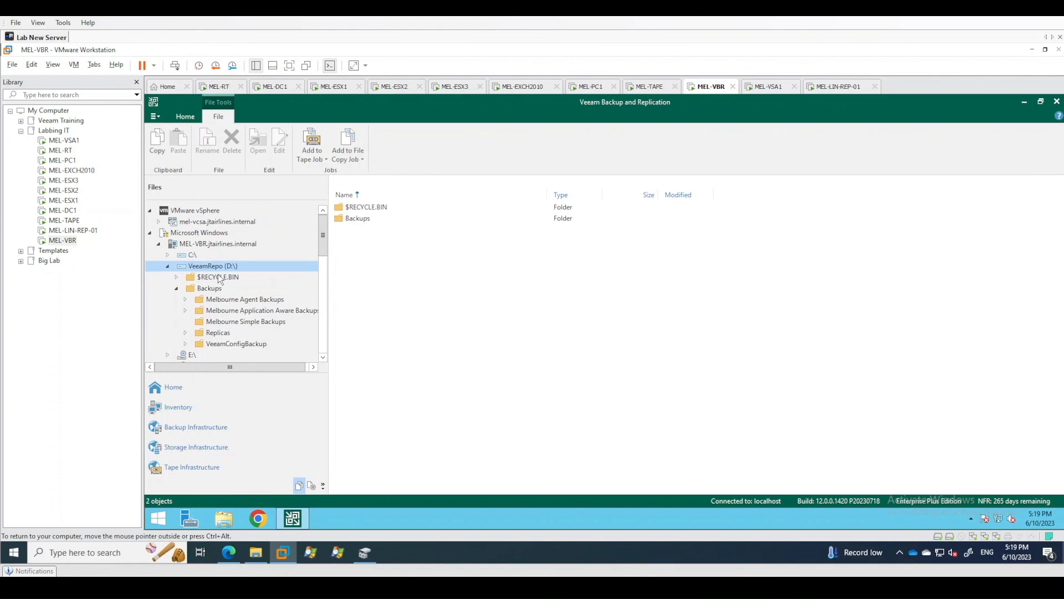
click(212, 288)
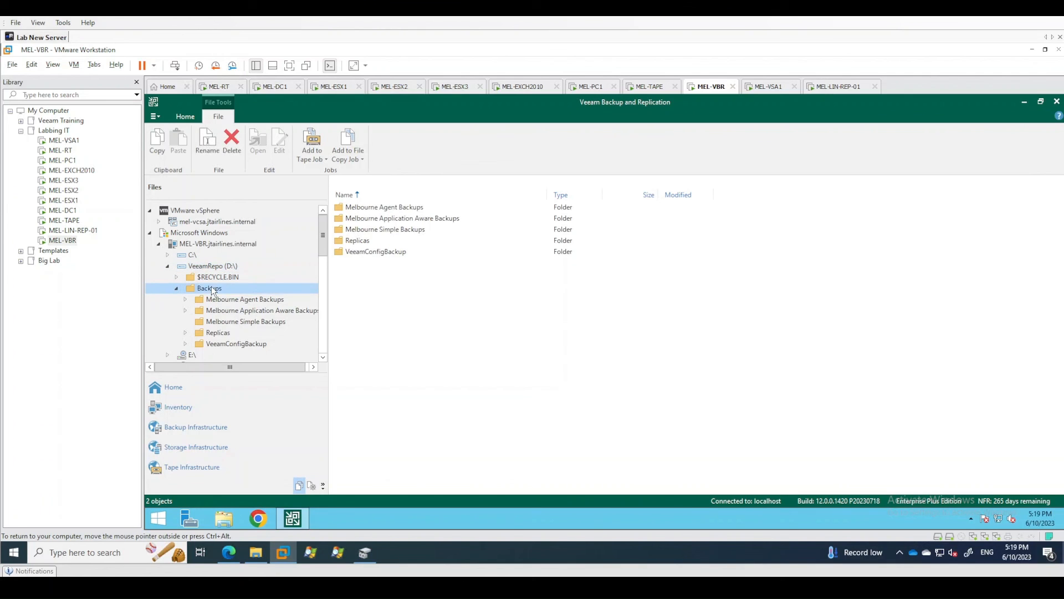
click(294, 519)
click(292, 519)
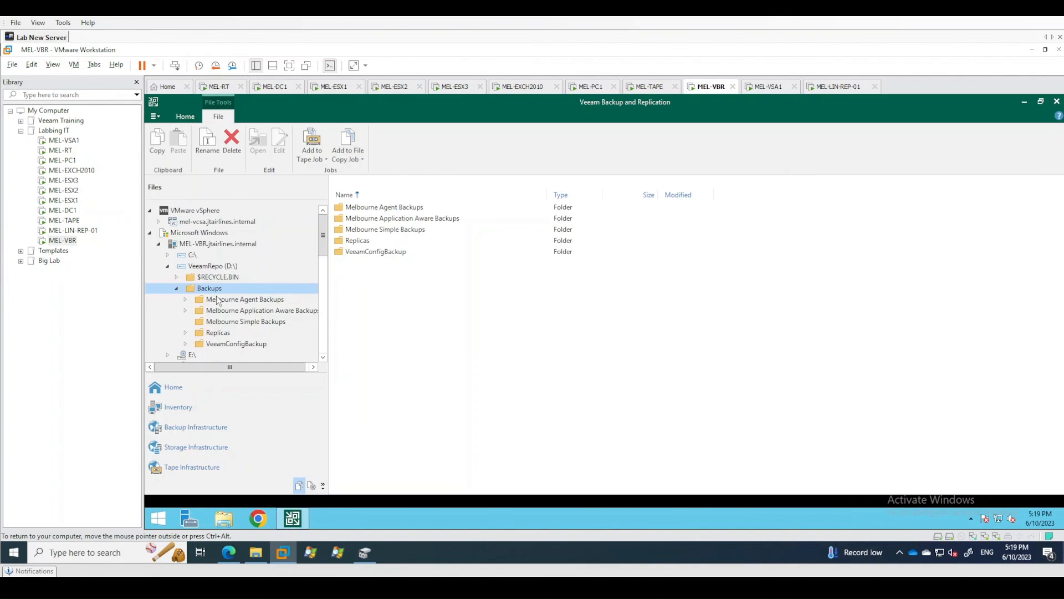
Return to the backup jobs and check the Melbourne Simple Backups job's actions for MEL-ROOTCA and MEL-VCSA.
click(166, 386)
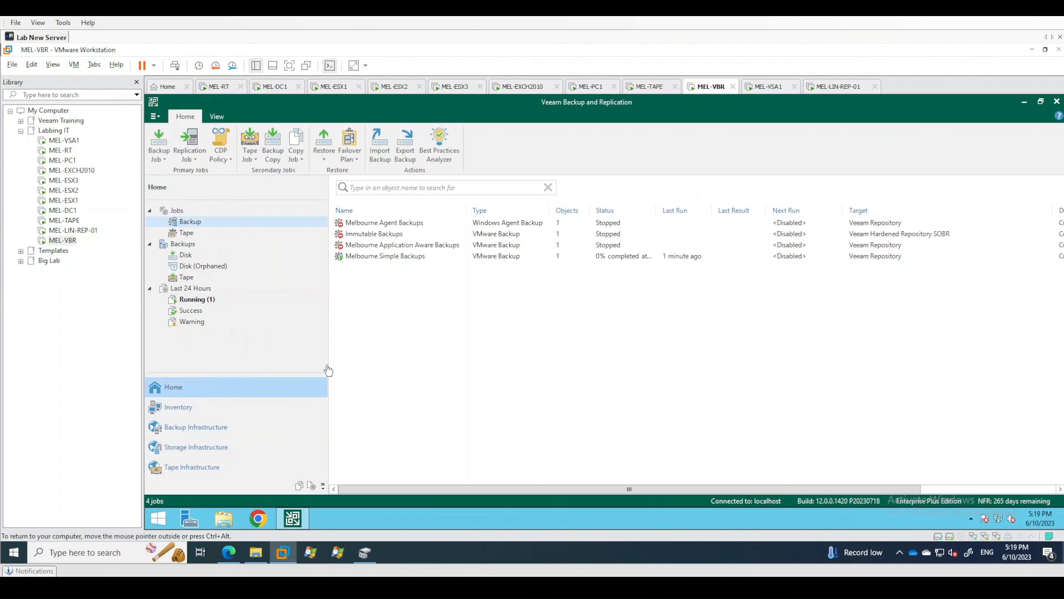
click(397, 258)
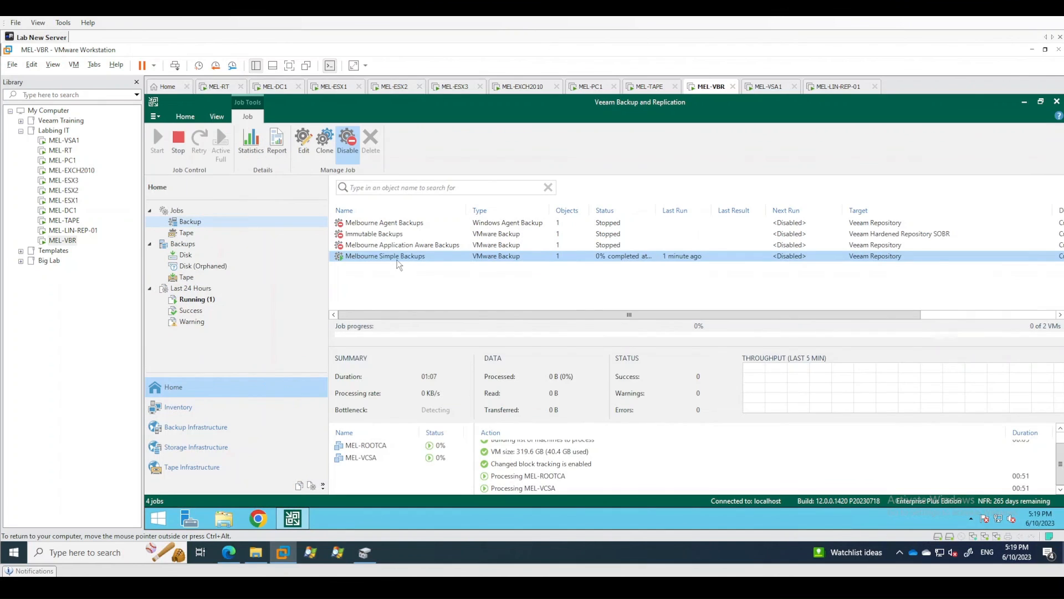
click(394, 449)
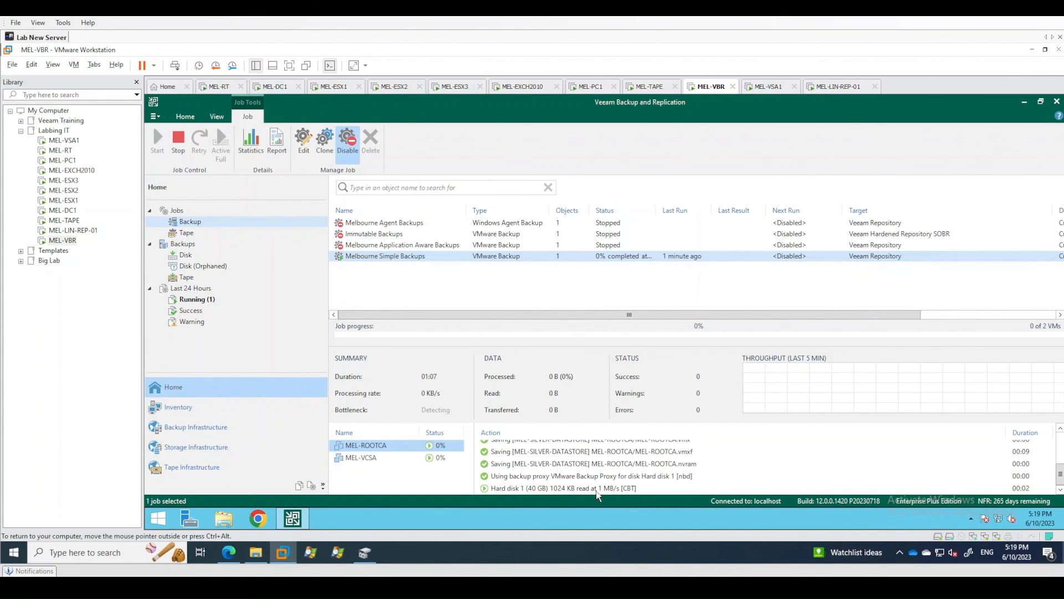
click(413, 460)
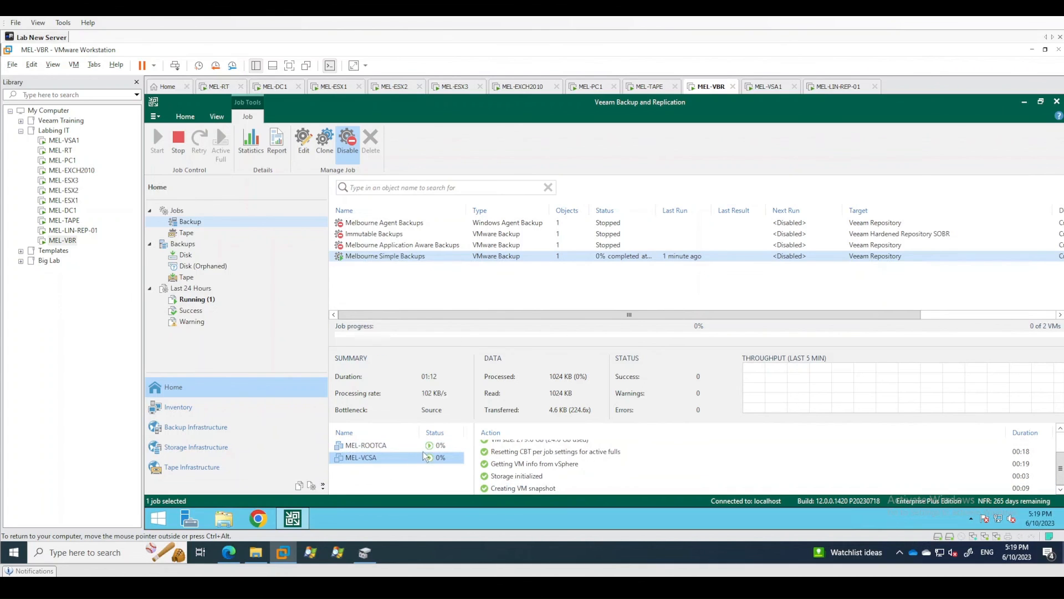
click(426, 448)
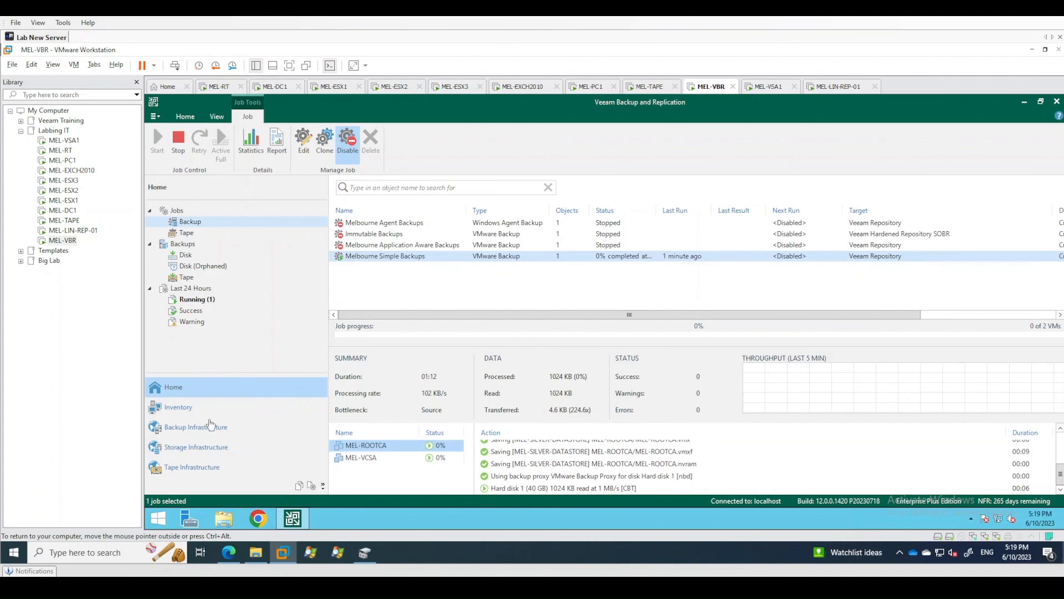
Go back to the files, collapse and reopen VeeamRepo (D:), and inspect the Melbourne Simple Backups folder again.
click(299, 486)
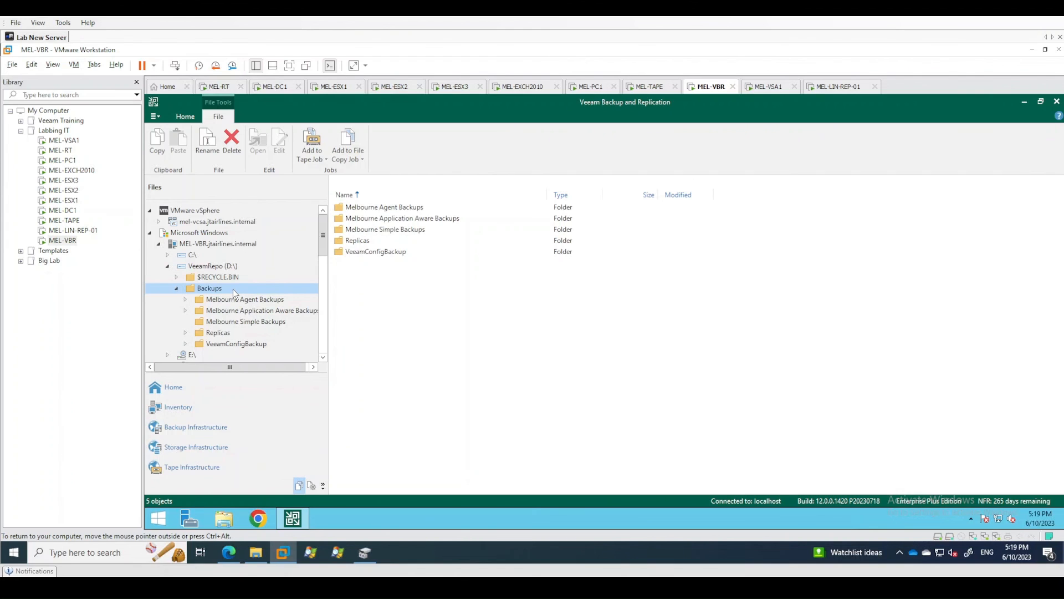
click(214, 266)
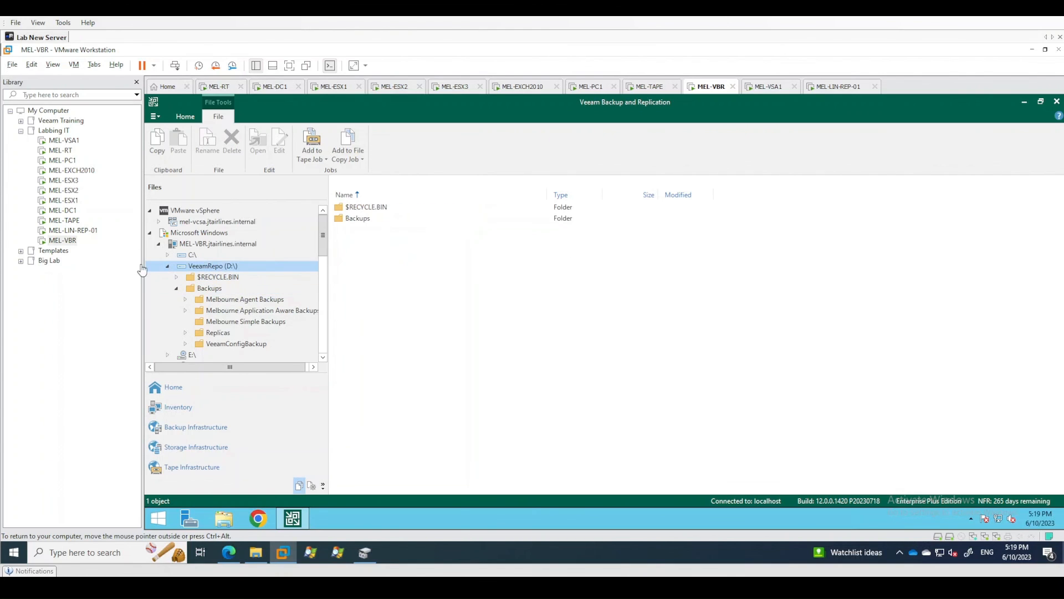
click(167, 266)
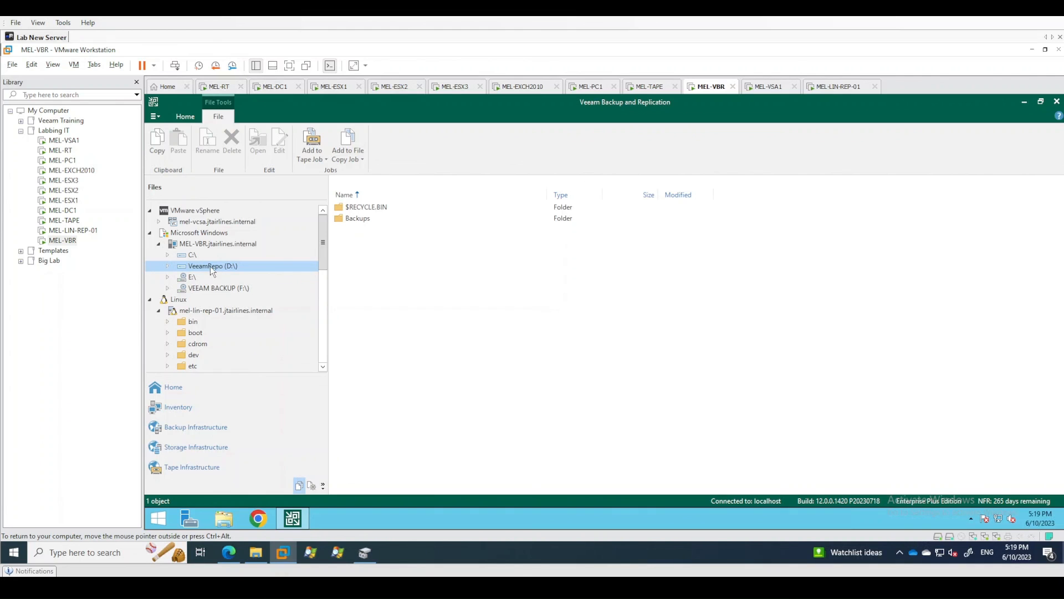
double_click(211, 266)
click(225, 321)
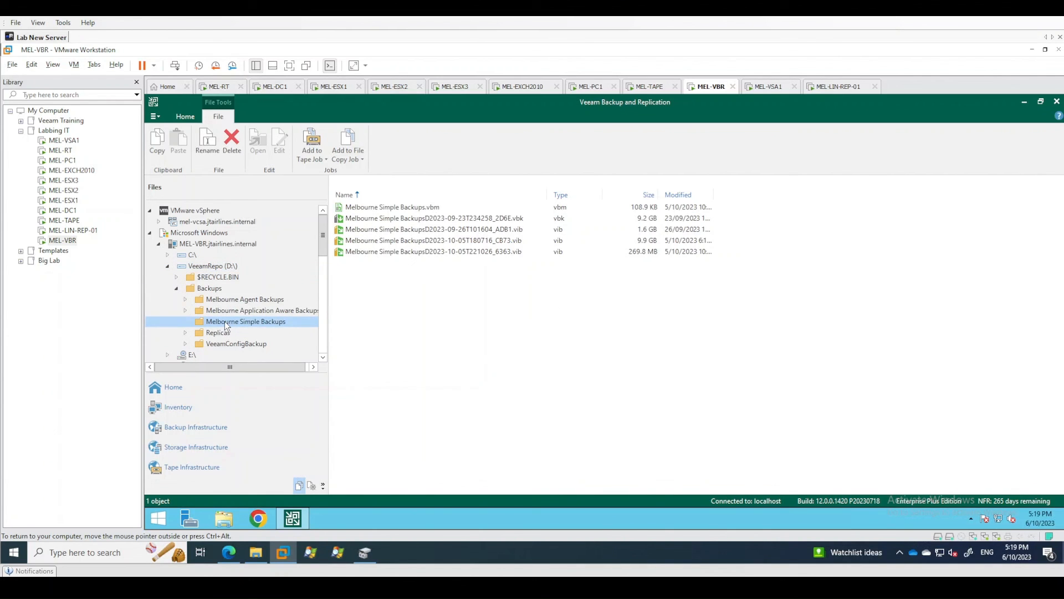
click(213, 289)
click(227, 322)
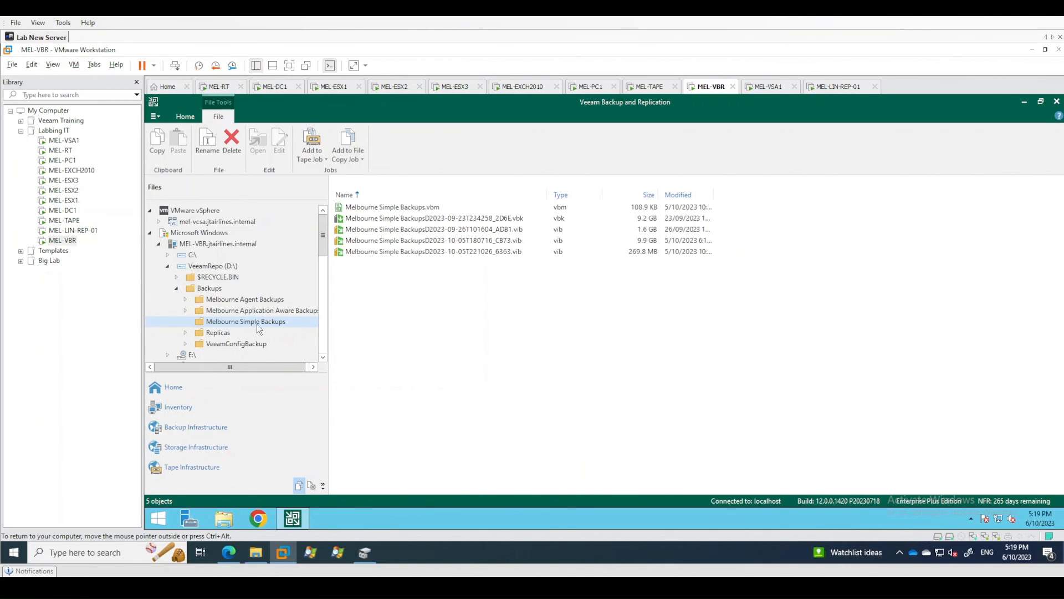
Collapse and reopen the MEL-VBR server's tree, and refresh the contents of its Backups folder on VeeamRepo (D:).
right_click(209, 289)
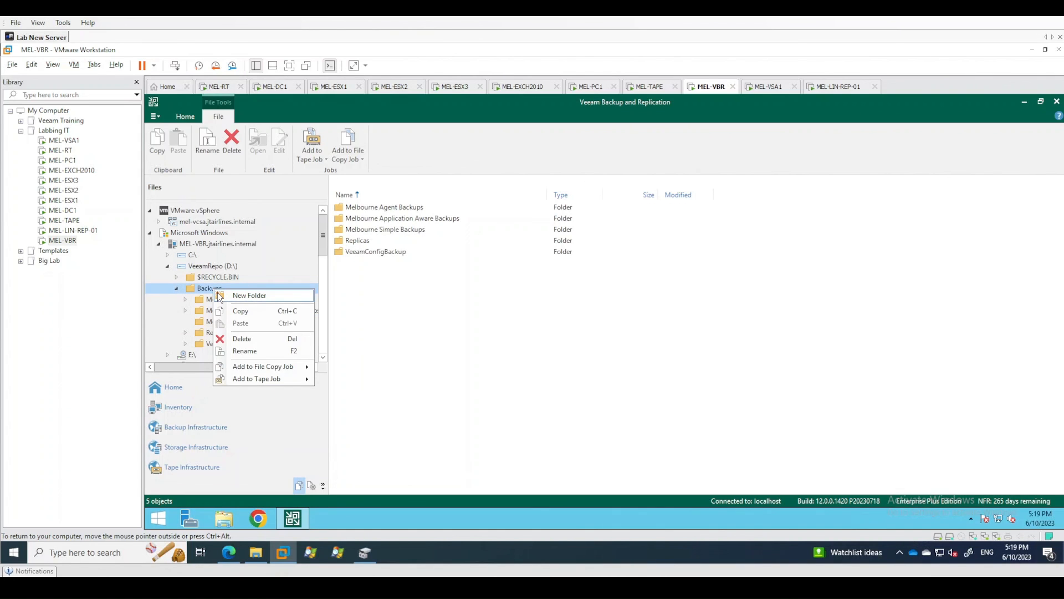
key(Escape)
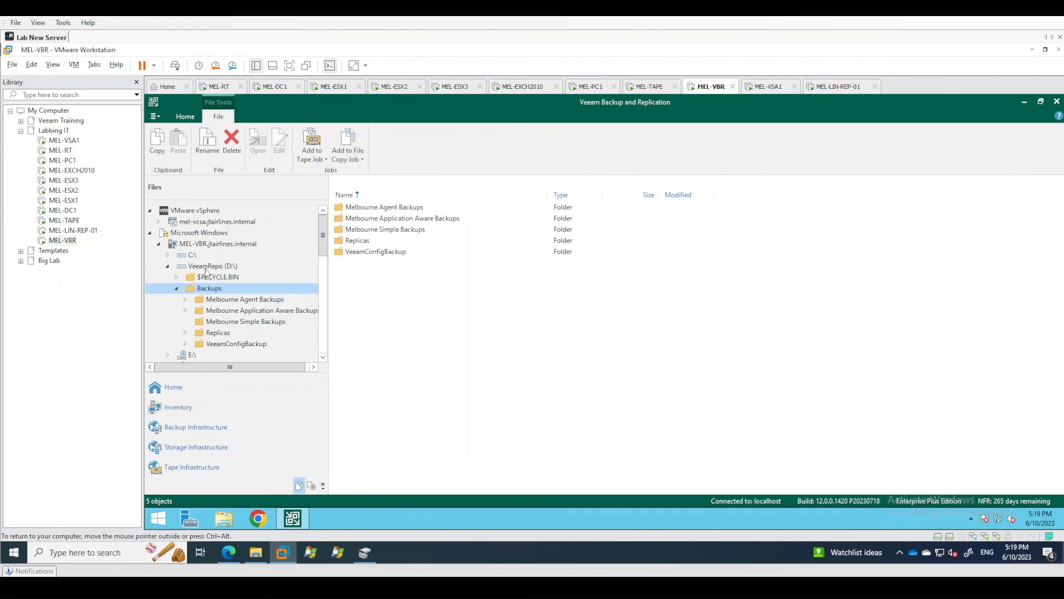
click(206, 267)
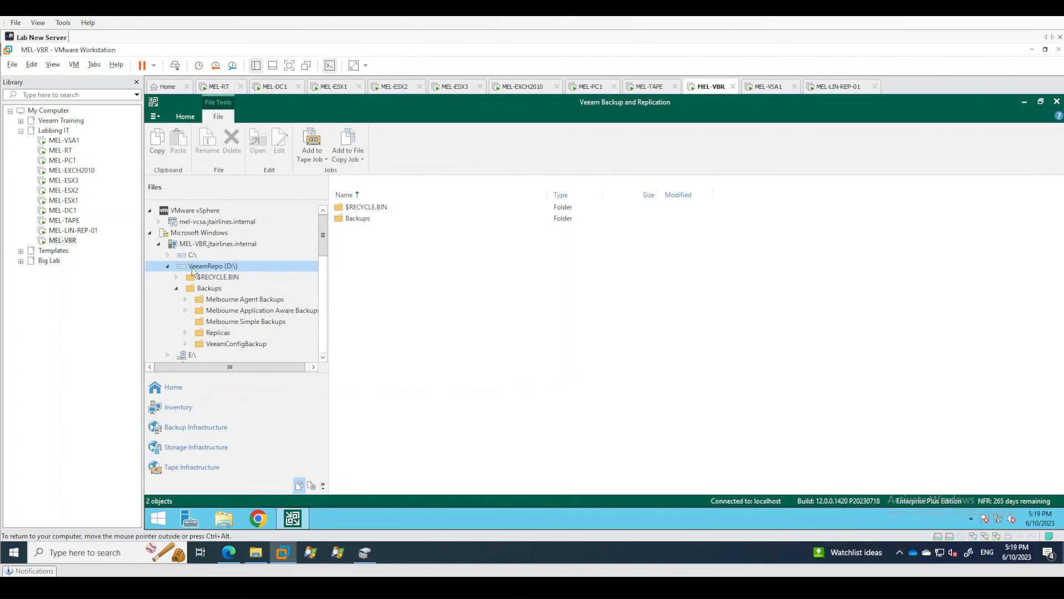
click(159, 244)
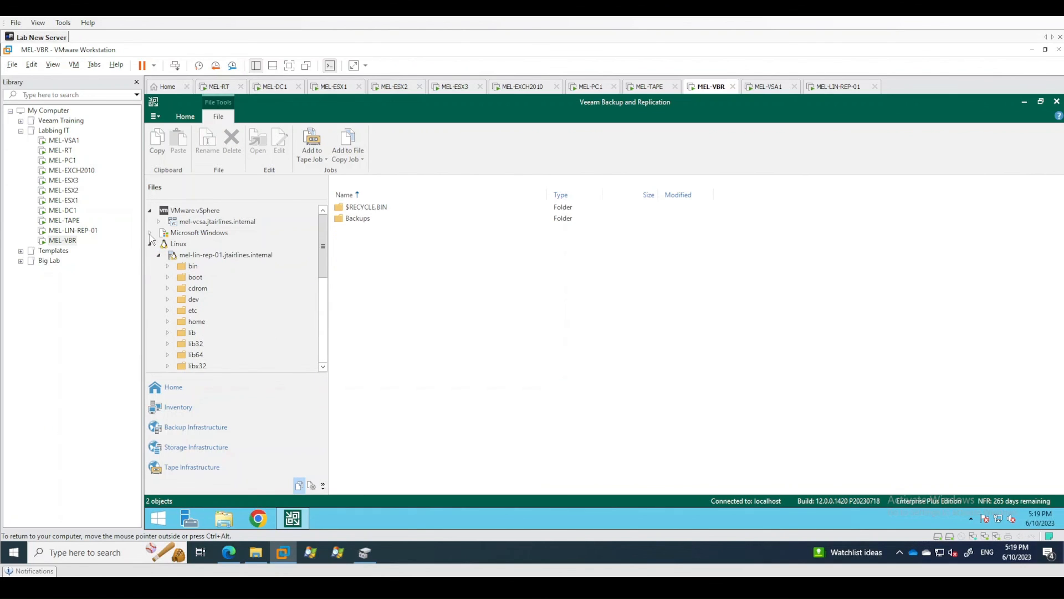
click(194, 244)
double_click(197, 245)
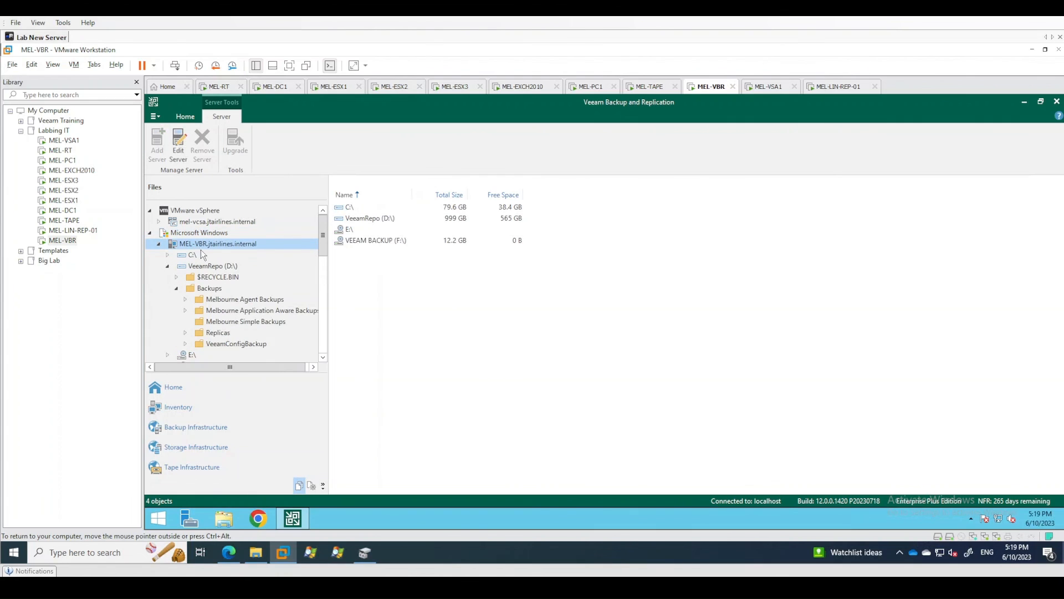
click(210, 289)
right_click(214, 293)
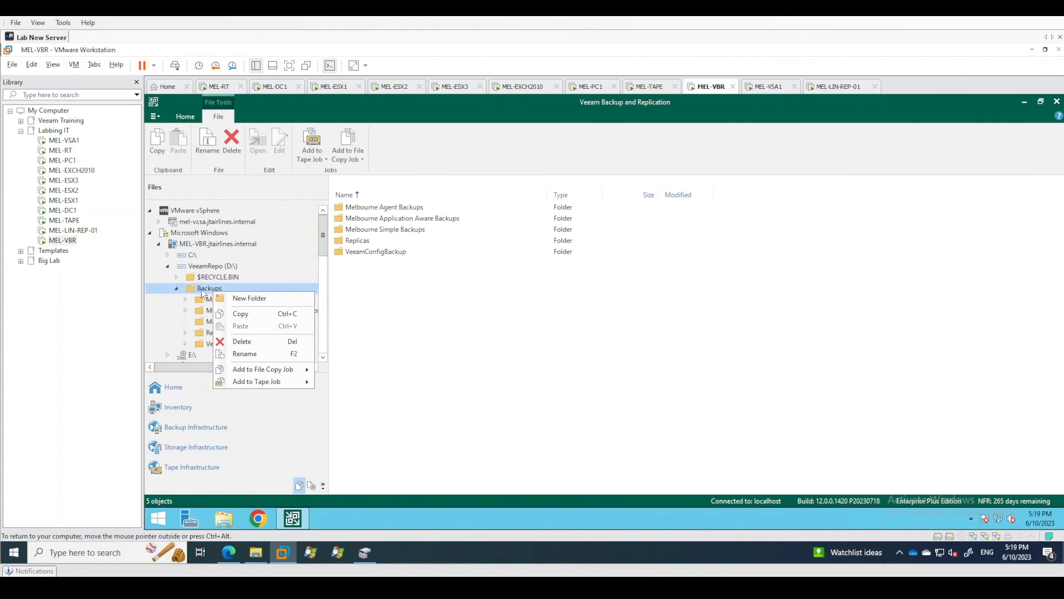
click(201, 293)
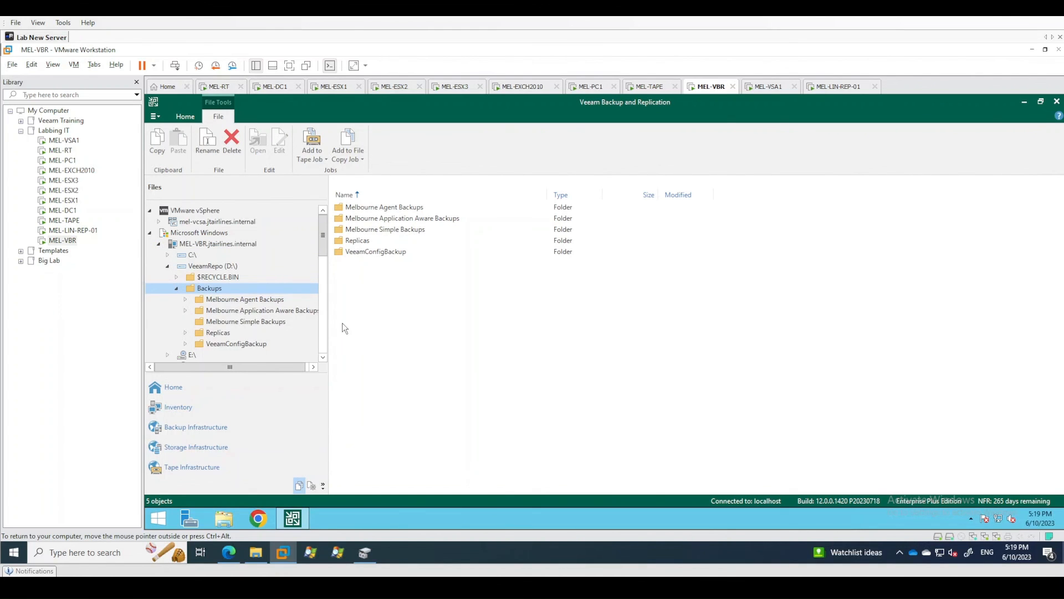
right_click(387, 314)
click(408, 341)
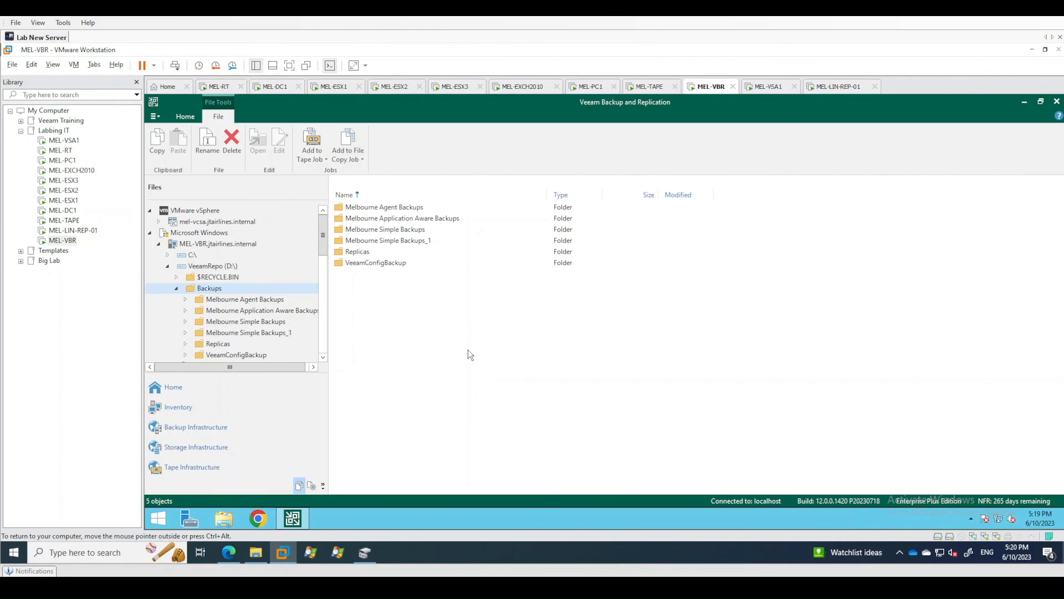
Open the Melbourne Simple Backups_1 folder and examine the separate vbk and vbm files of MEL-ROOTCA and MEL-VCSA.
double_click(421, 244)
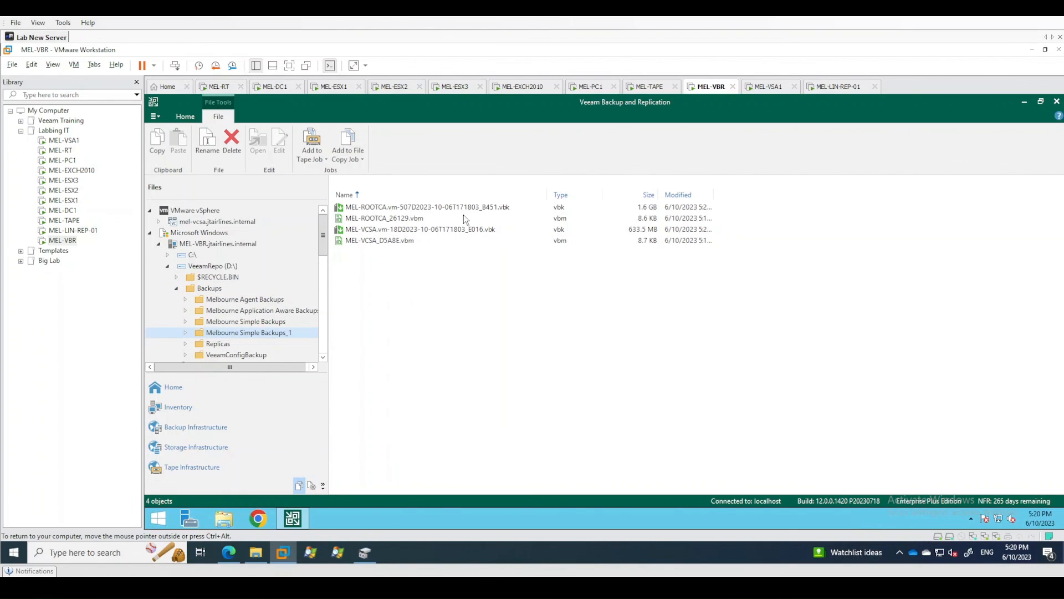
click(369, 210)
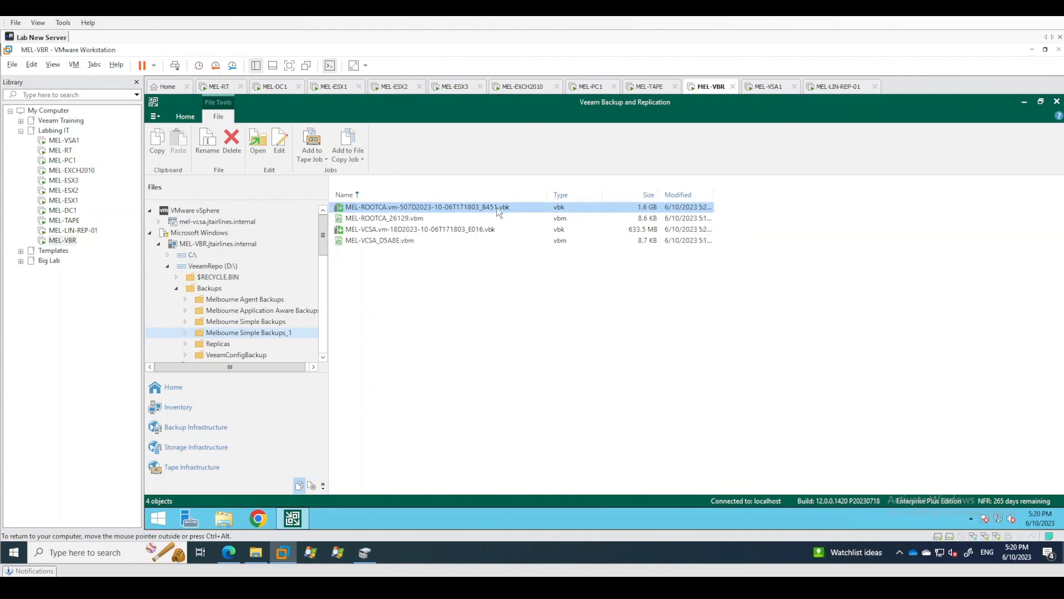
click(388, 220)
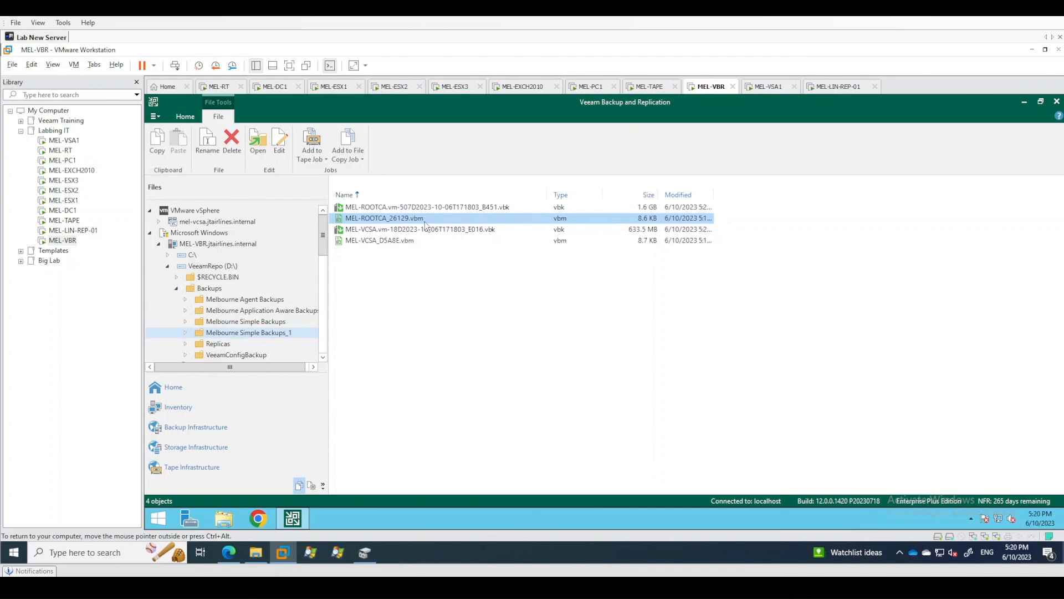
click(379, 231)
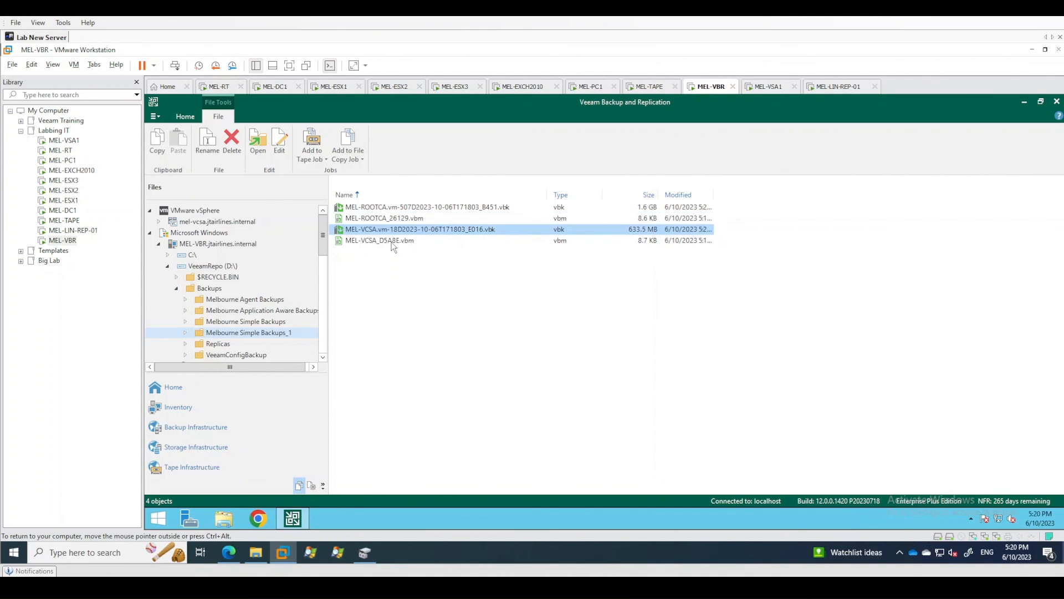
click(391, 240)
click(417, 283)
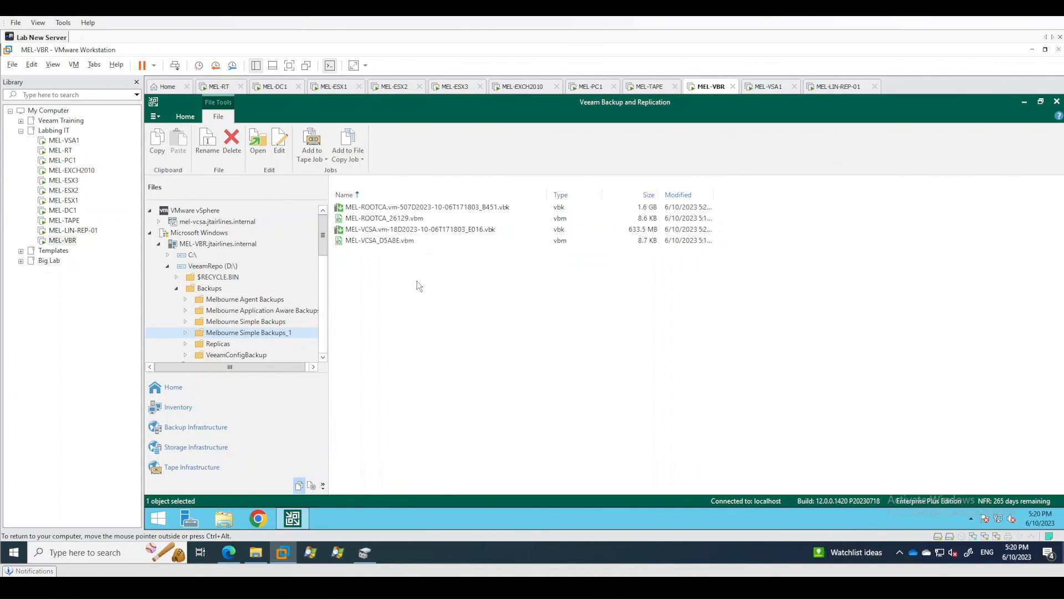
Go back to the backups stored on disk and expand Melbourne Simple Backups to see its per-machine entries.
click(175, 388)
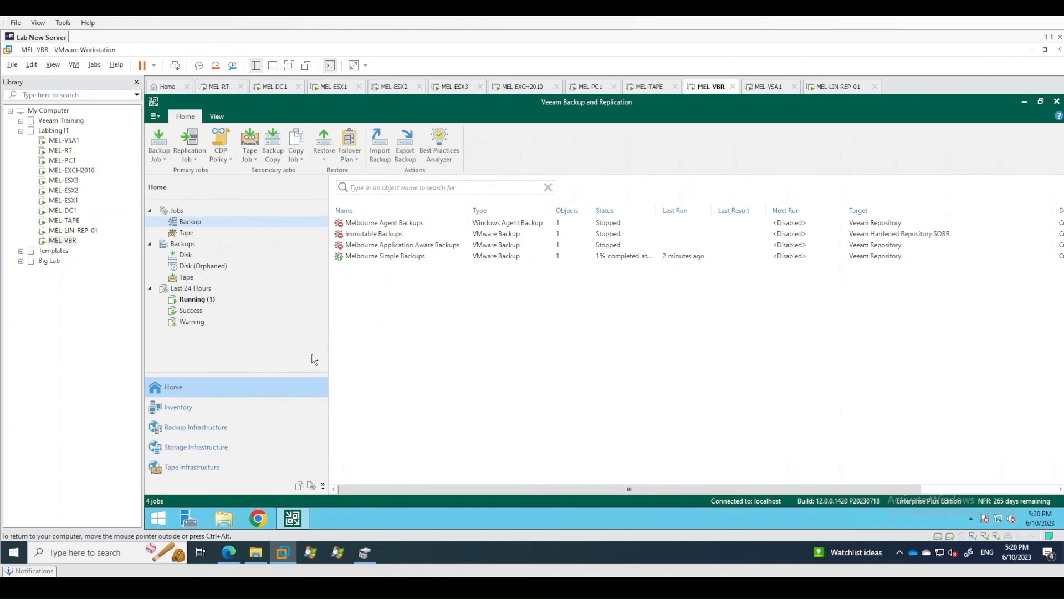
click(189, 253)
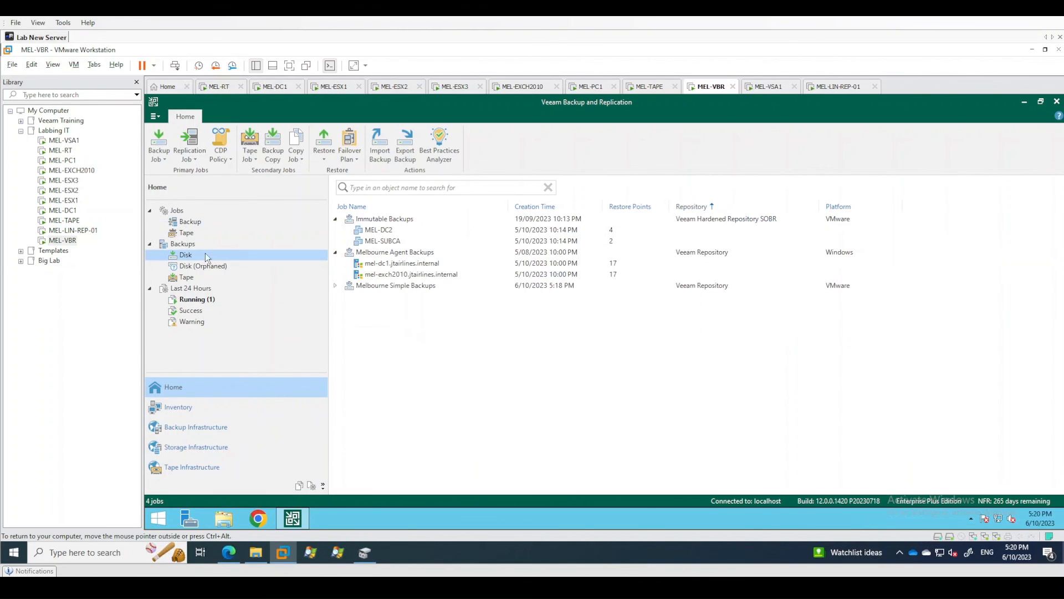
right_click(397, 334)
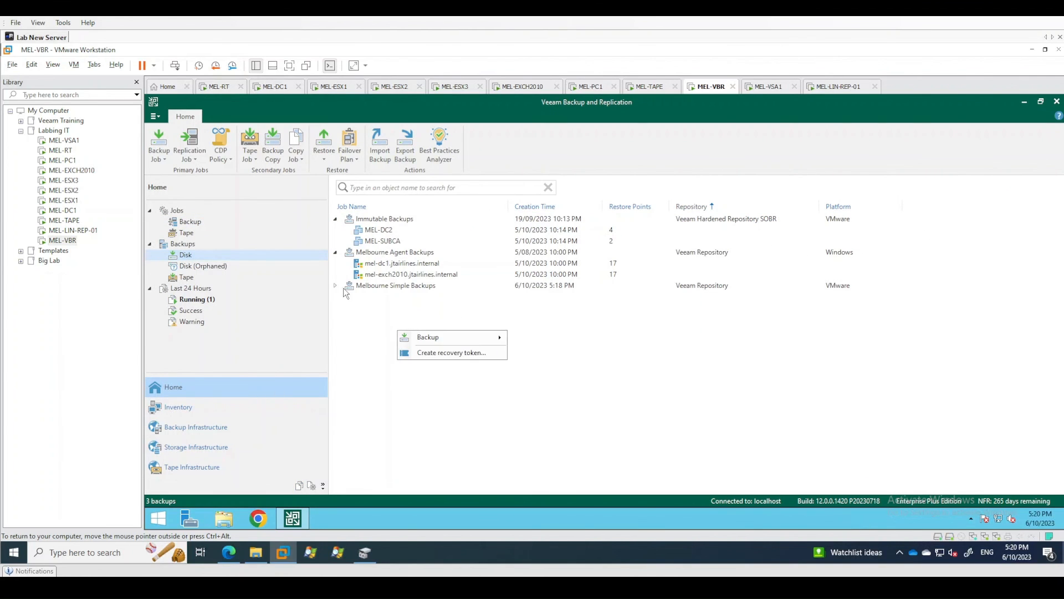
click(333, 285)
click(334, 285)
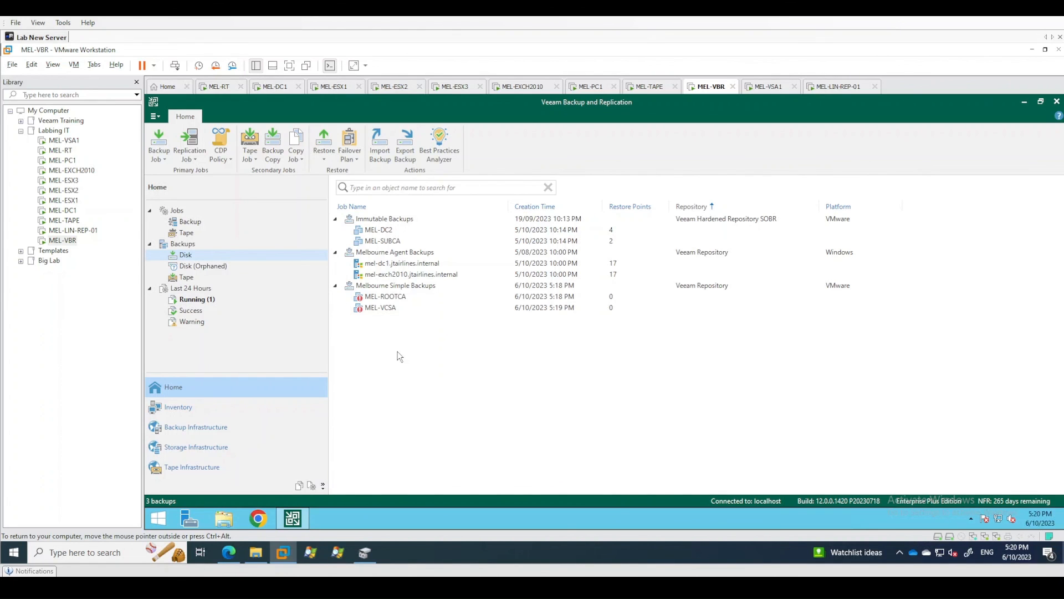
Check which actions are offered for the MEL-ROOTCA backup under Melbourne Simple Backups.
right_click(387, 299)
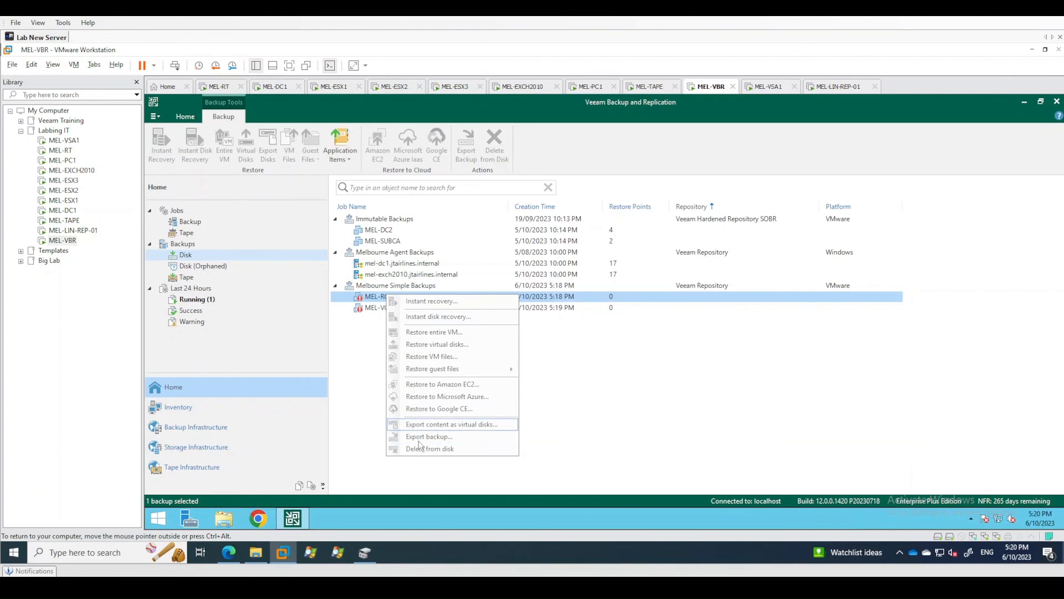
click(369, 371)
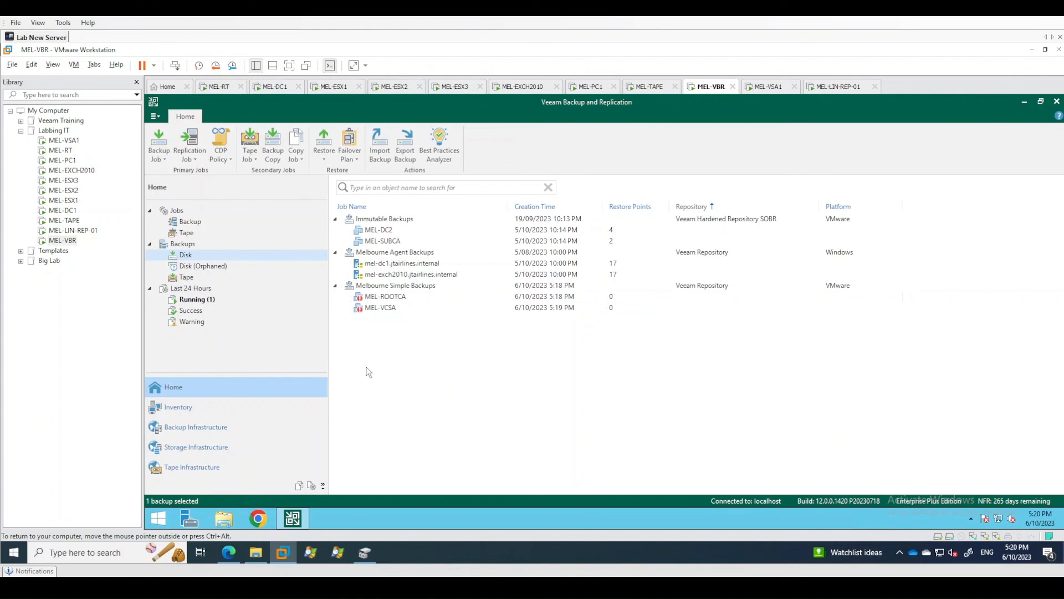
click(392, 298)
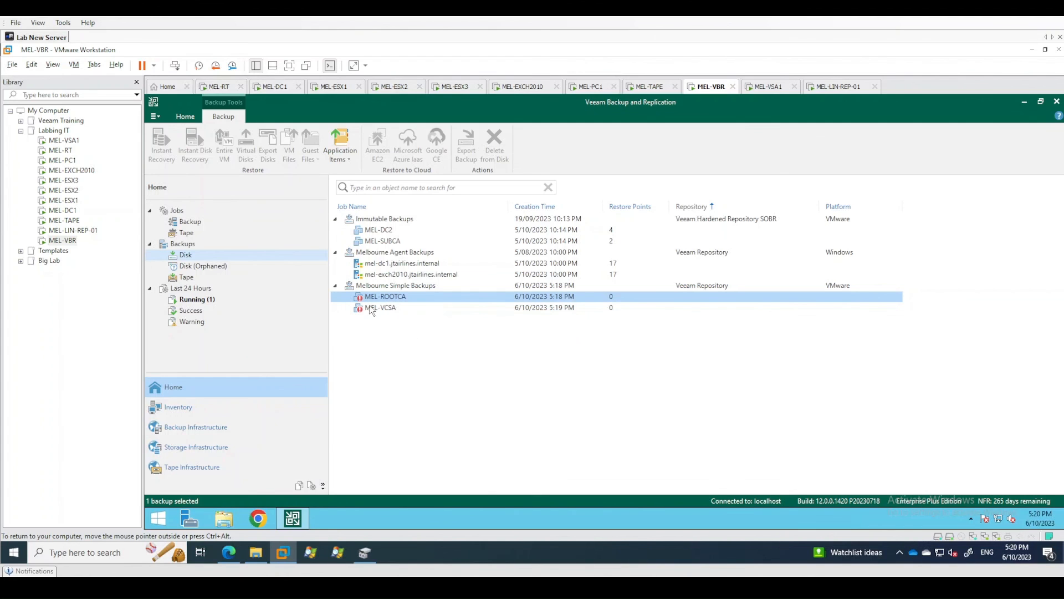
click(480, 444)
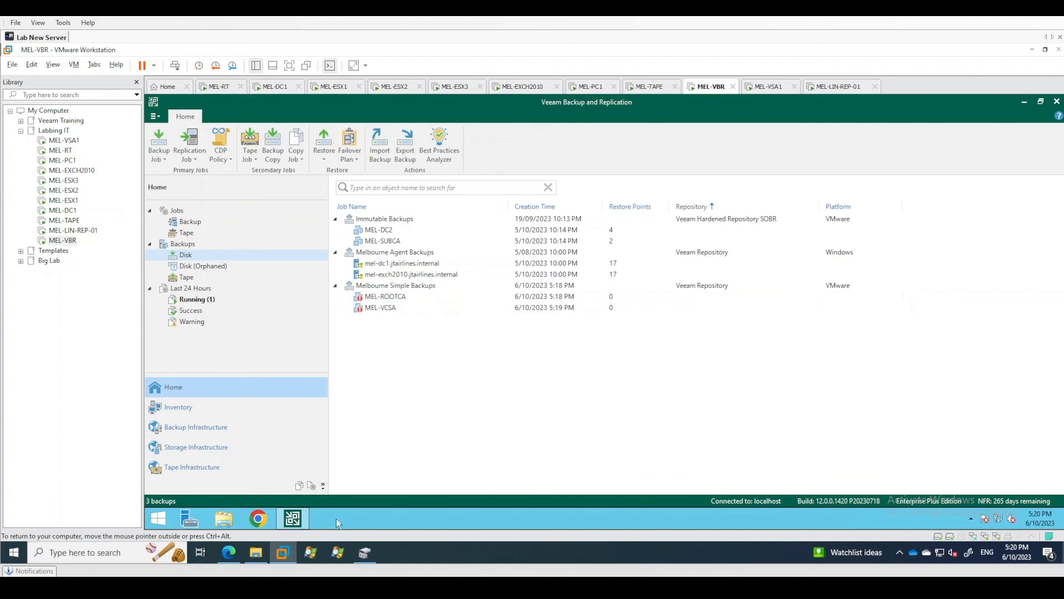
Compare the actions offered for the single MEL-DC2 backup with those for the whole Immutable Backups chain.
click(295, 525)
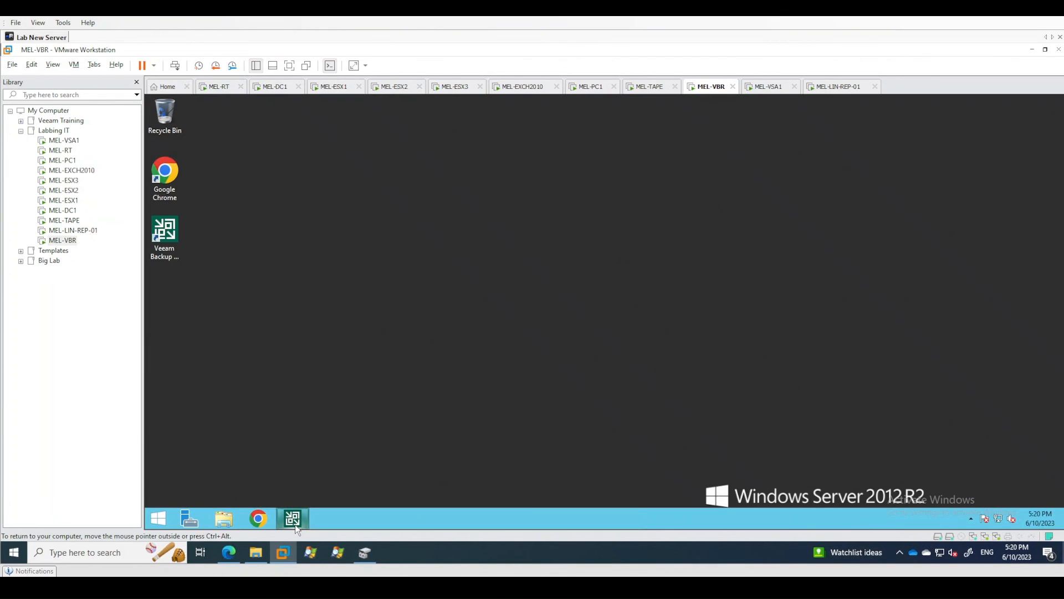
click(295, 524)
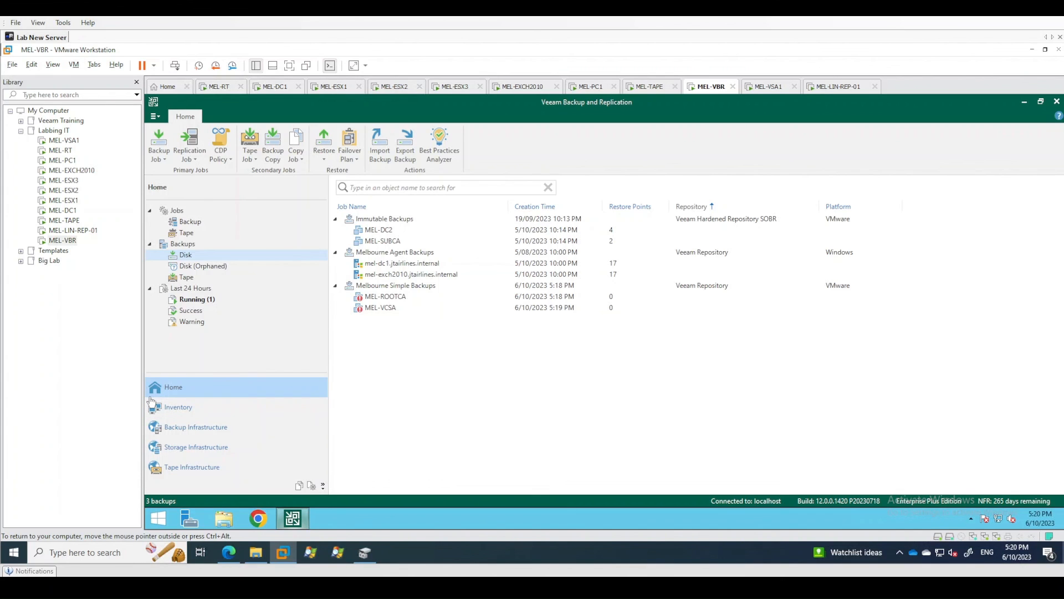
right_click(378, 229)
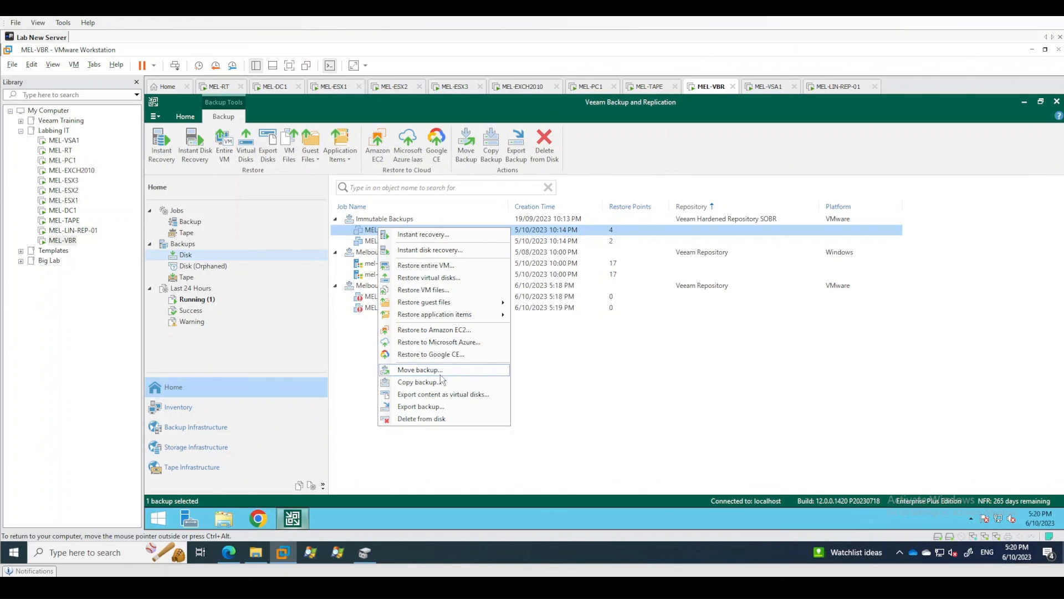
click(604, 474)
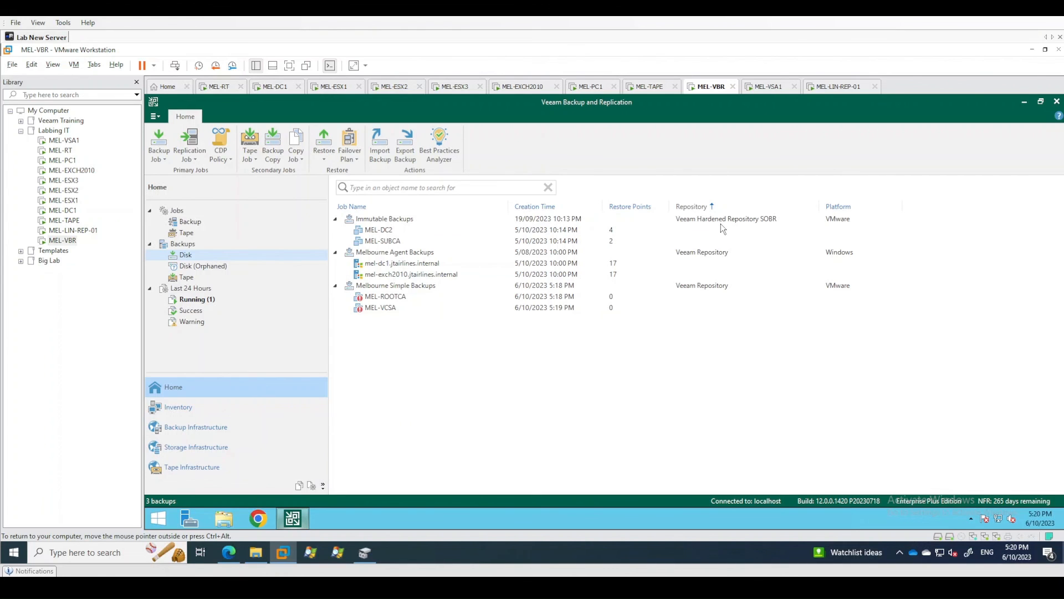
right_click(398, 218)
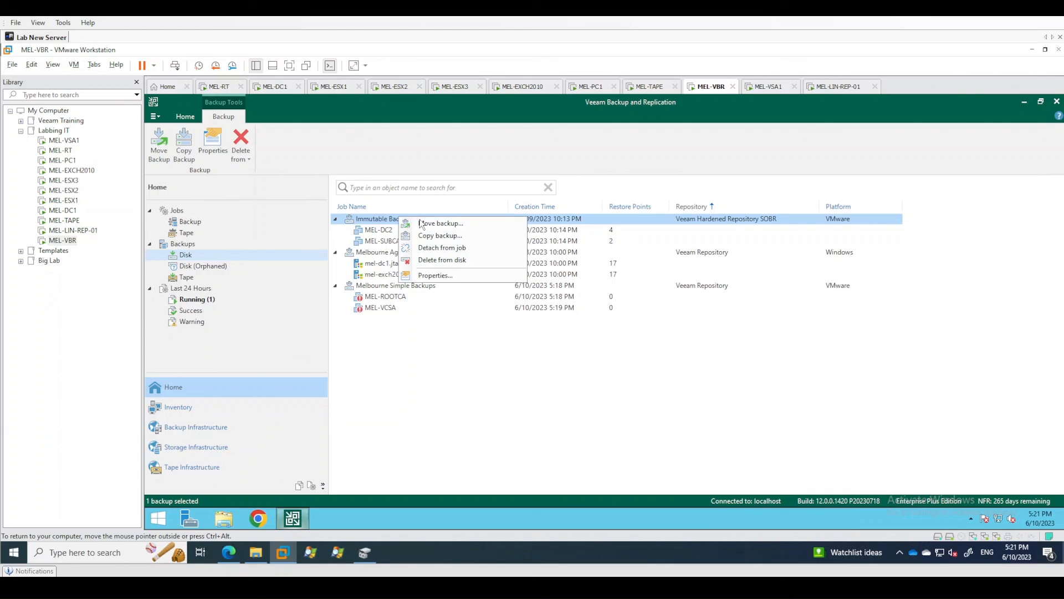
click(387, 222)
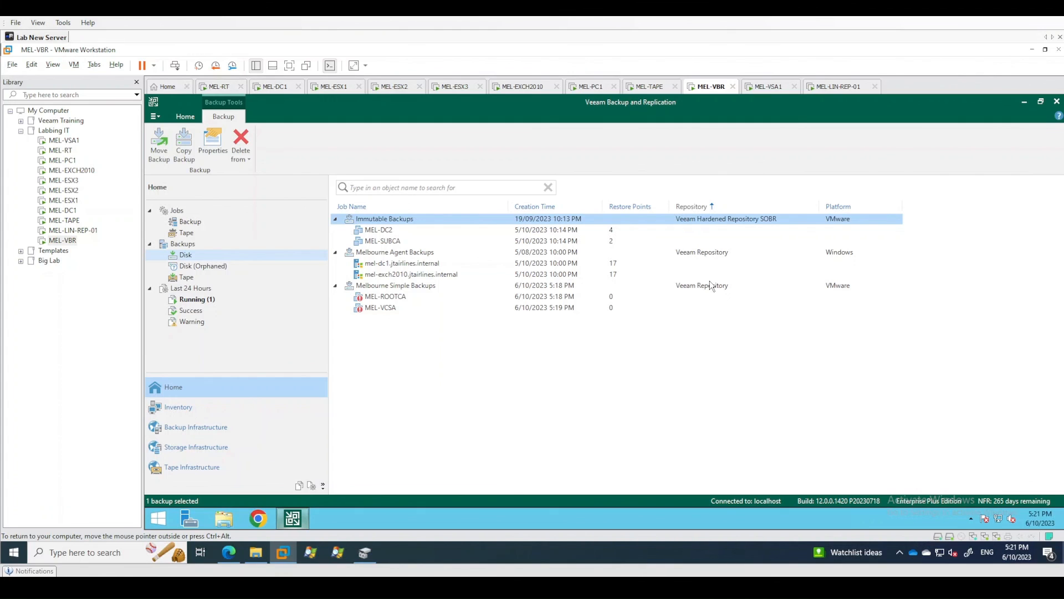
Review the Melbourne Agent Backups chain with its two machine entries, and MEL-DC2 under Immutable Backups.
click(707, 251)
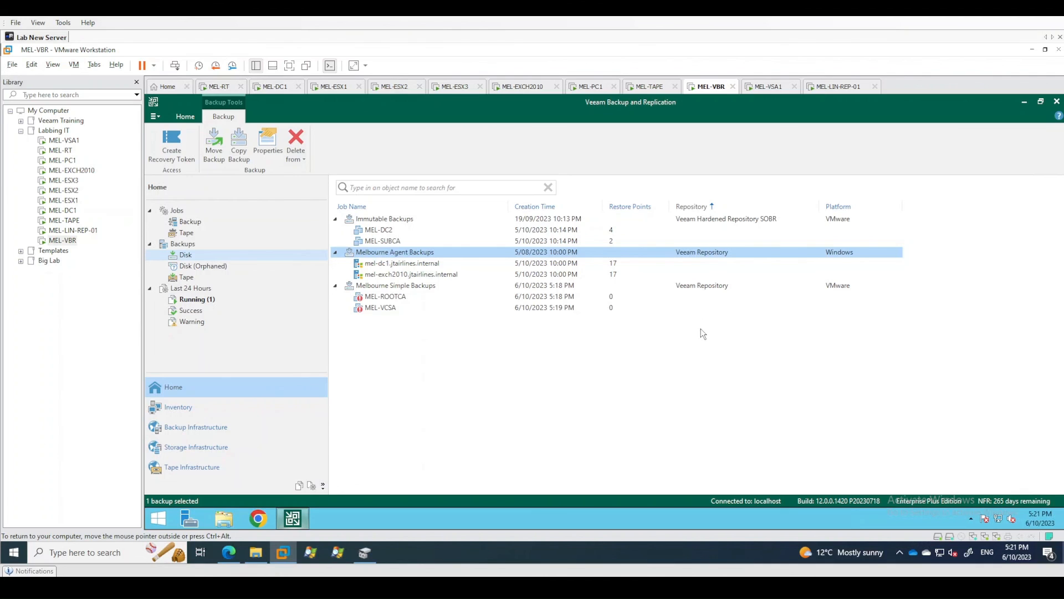
click(623, 385)
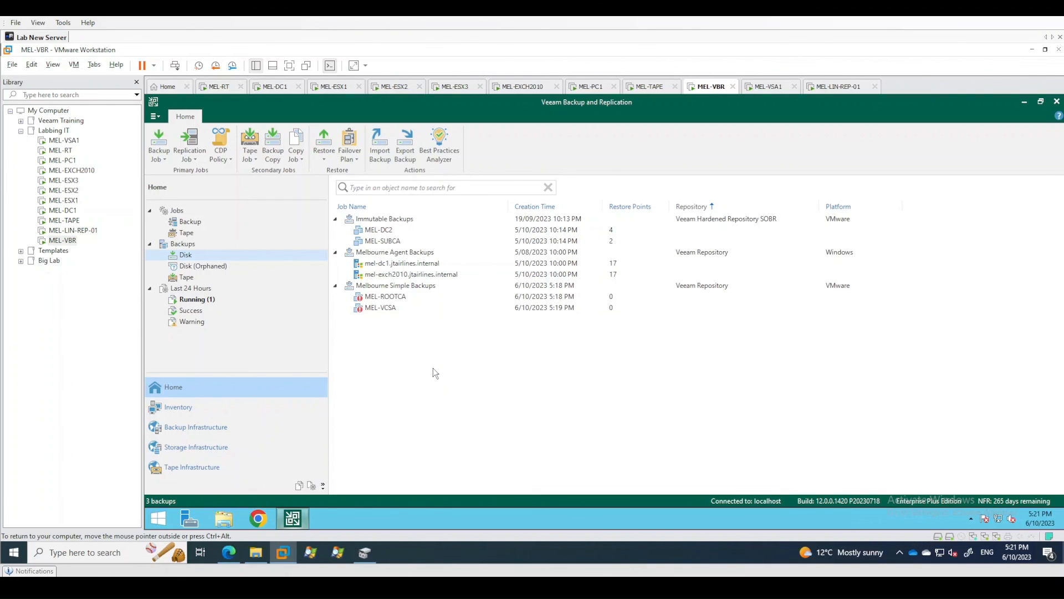
click(428, 274)
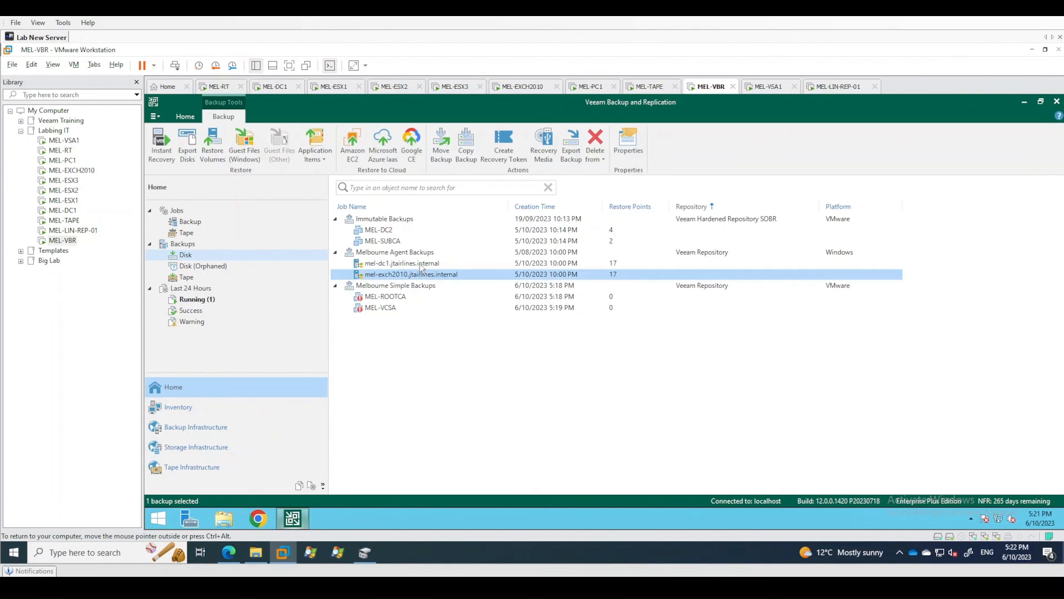
click(419, 263)
click(388, 232)
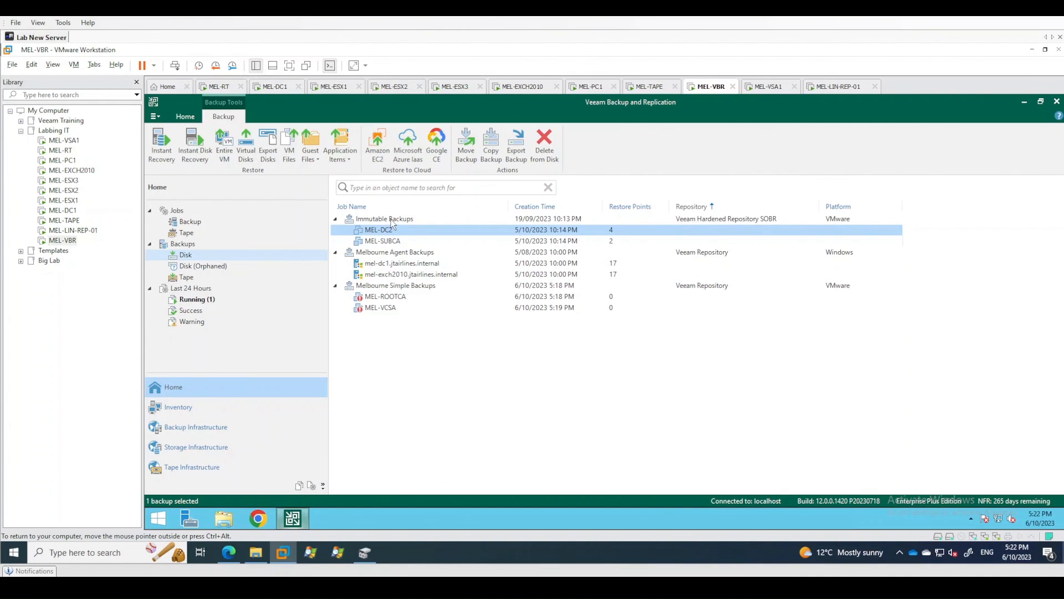
click(479, 402)
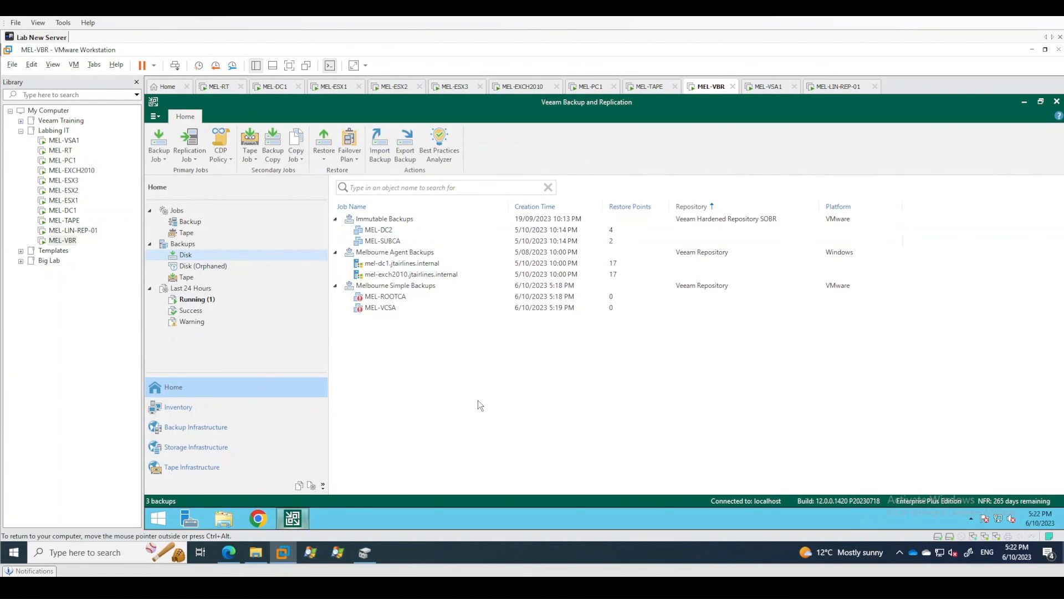